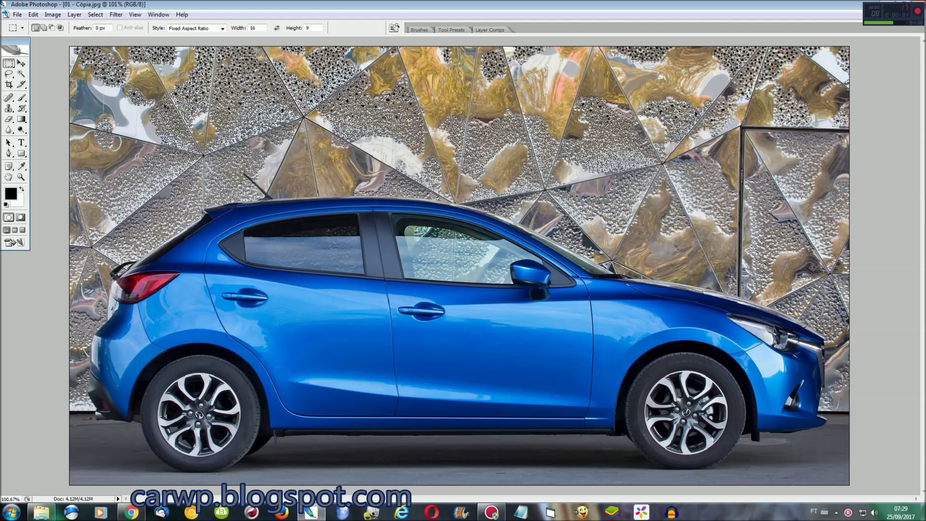
# Draw an elliptical marquee selection around the rear wheel rim
pyautogui.click(8, 63)
pyautogui.click(58, 80)
pyautogui.hotkey('ctrl', '+')
pyautogui.hotkey('ctrl', '+')
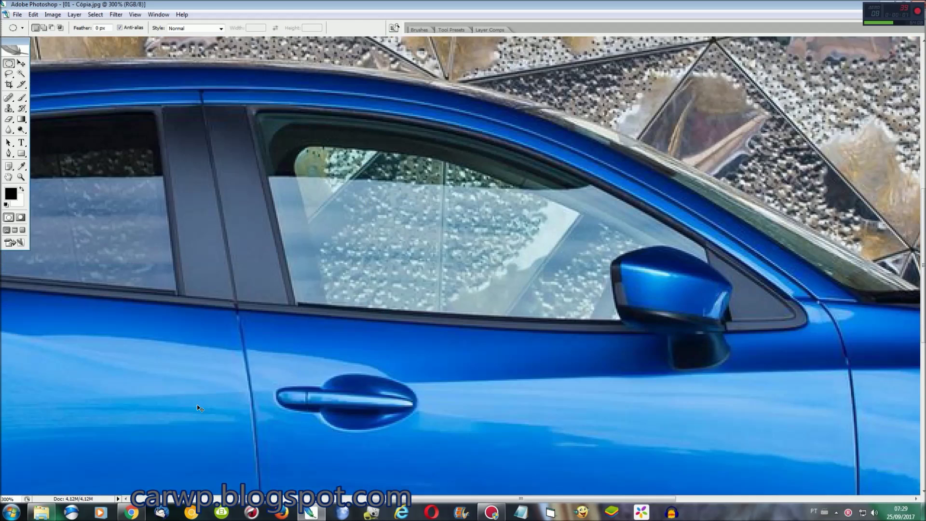
pyautogui.moveTo(502, 499); pyautogui.dragTo(338, 500)
pyautogui.scroll(-10, 186, 211)
pyautogui.moveTo(415, 432); pyautogui.dragTo(175, 181)
pyautogui.click(175, 182)
# Scale up the rear rim on its own layer and merge it back into the photo
pyautogui.hotkey('ctrl', 'j')
pyautogui.hotkey('ctrl', 't')
pyautogui.moveTo(438, 180); pyautogui.dragTo(467, 147)
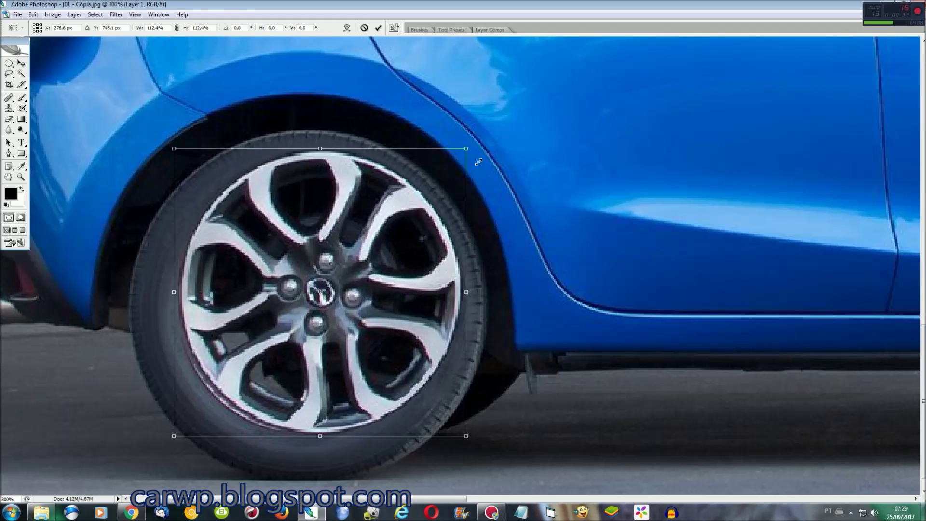
pyautogui.moveTo(173, 436)
pyautogui.mouseDown()
pyautogui.moveTo(143, 448)
pyautogui.moveTo(144, 464)
pyautogui.mouseUp()
pyautogui.moveTo(470, 148); pyautogui.dragTo(469, 151)
pyautogui.press('Return')
pyautogui.hotkey('ctrl', '0')
pyautogui.hotkey('ctrl', 'e')
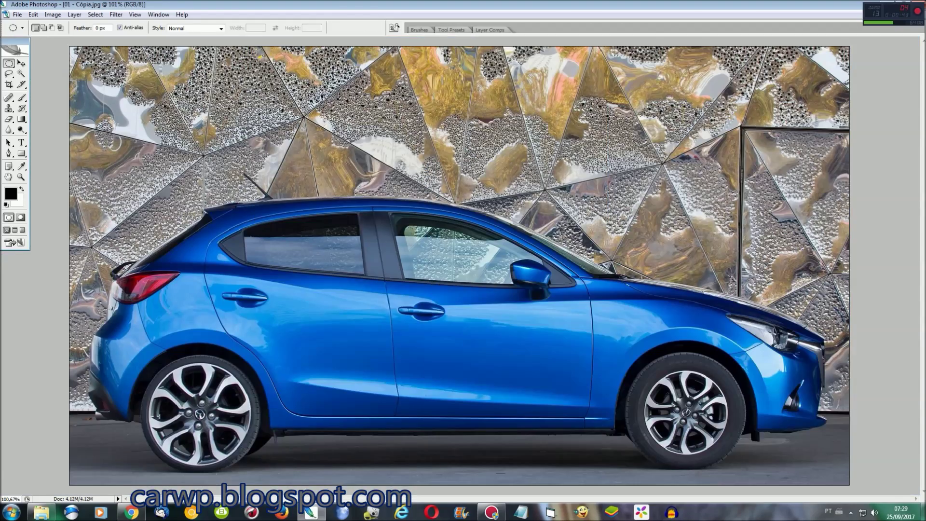
# Copy the front wheel rim to a new layer and enlarge it to fill the tyre
pyautogui.hotkey('ctrl', '+')
pyautogui.hotkey('ctrl', '+')
pyautogui.hotkey('ctrl', '+')
pyautogui.scroll(-5, 799, 503)
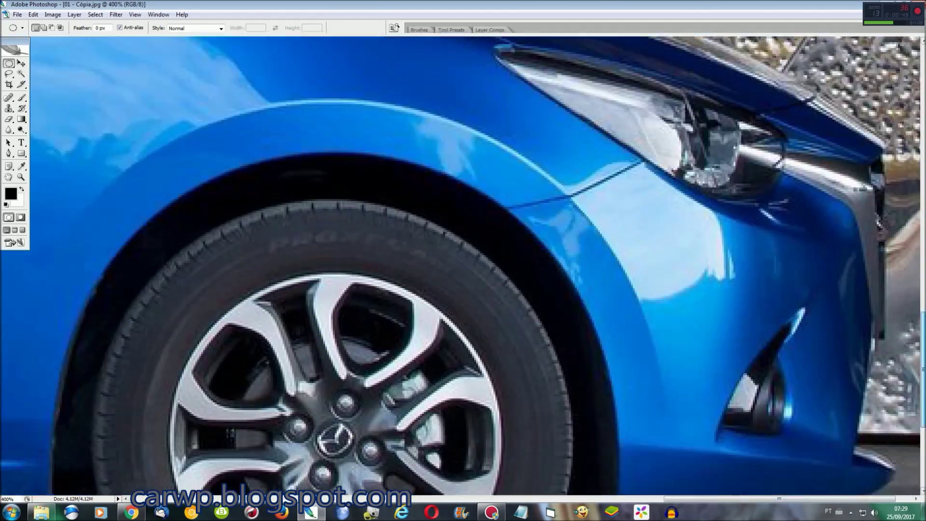
pyautogui.scroll(-3, 798, 503)
pyautogui.hscroll(-3, 798, 503)
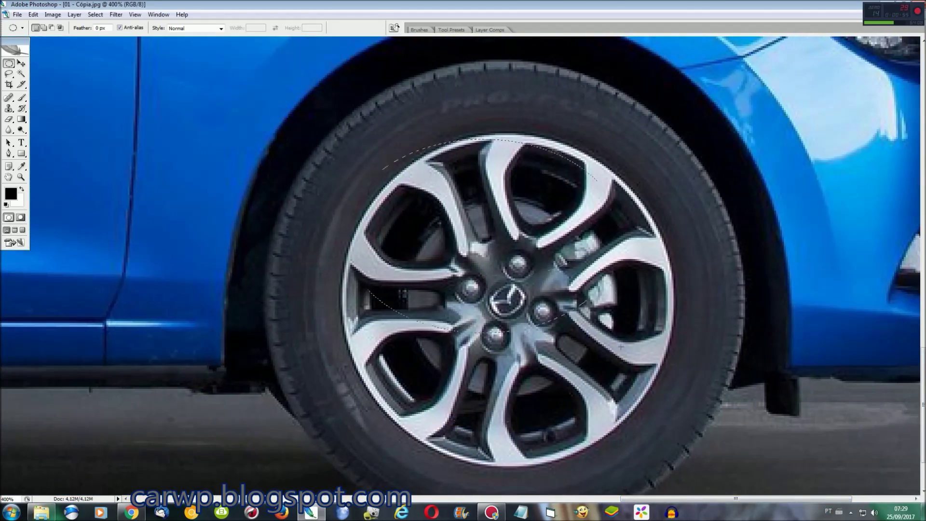
pyautogui.moveTo(672, 465); pyautogui.dragTo(336, 128)
pyautogui.hotkey('ctrl', 'j')
pyautogui.hotkey('ctrl', 't')
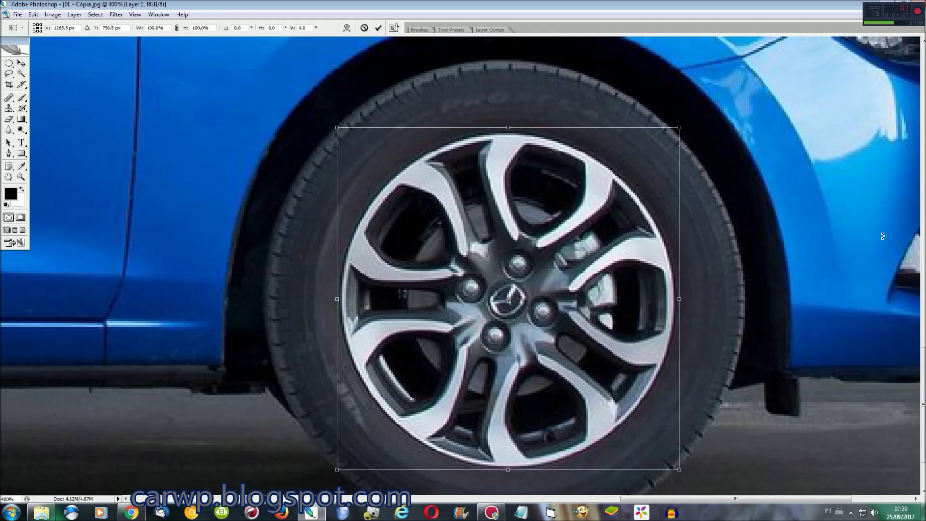
pyautogui.scroll(-2, 883, 236)
pyautogui.moveTo(337, 437); pyautogui.dragTo(287, 464)
pyautogui.press('Return')
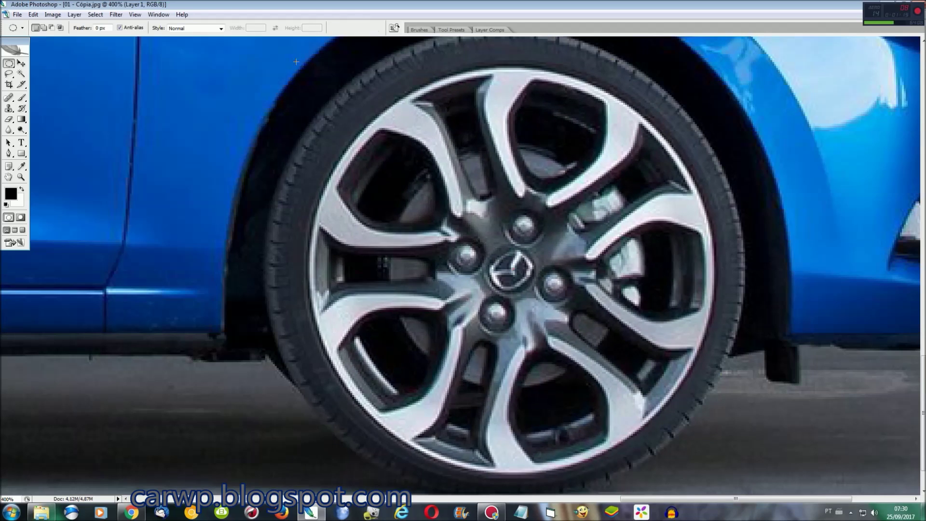
# Shrink the enlarged front rim slightly to refine its fit
pyautogui.hotkey('ctrl', '0')
pyautogui.hotkey('ctrl', 't')
pyautogui.moveTo(740, 467); pyautogui.dragTo(740, 467)
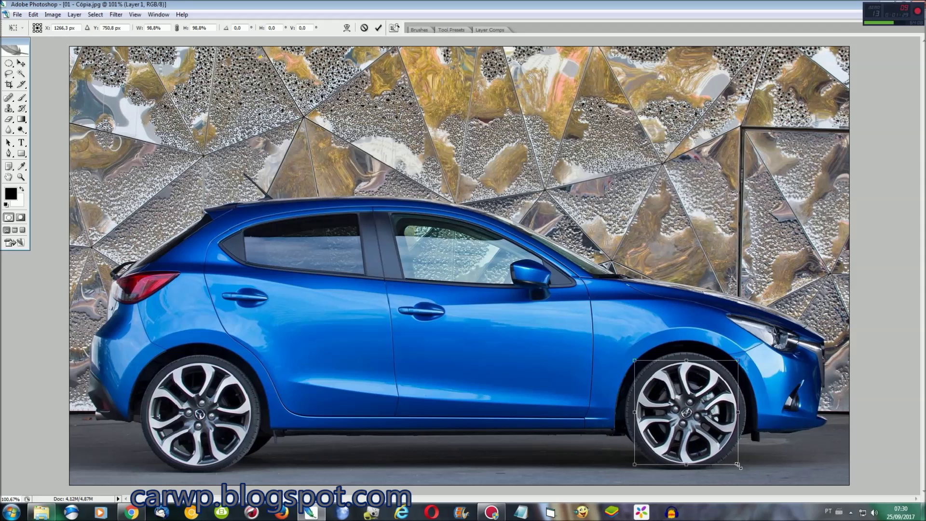
pyautogui.press('Return')
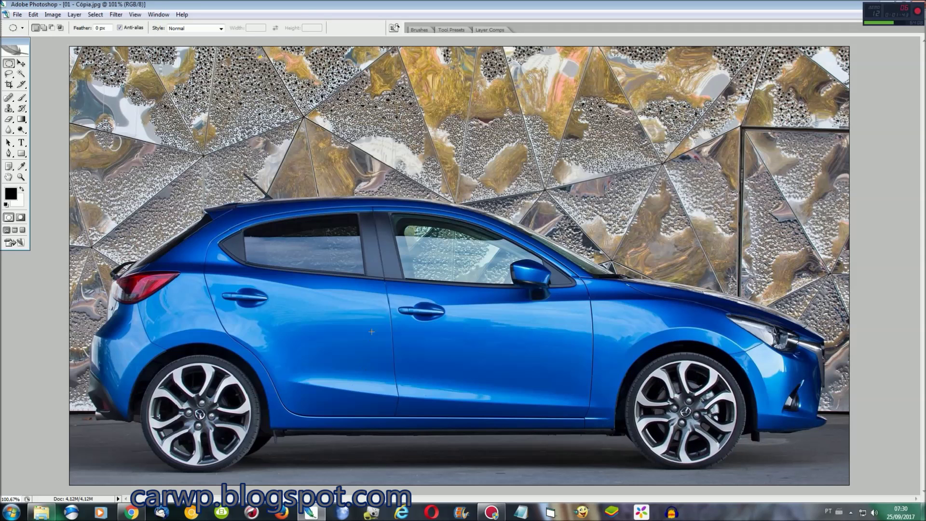
pyautogui.hotkey('ctrl', '+')
pyautogui.hotkey('ctrl', '+')
pyautogui.hotkey('ctrl', '+')
pyautogui.hscroll(-5, 371, 332)
# Outline the roof strip above the rear side window with the Polygonal Lasso
pyautogui.hscroll(-8, 371, 331)
pyautogui.scroll(5, 371, 332)
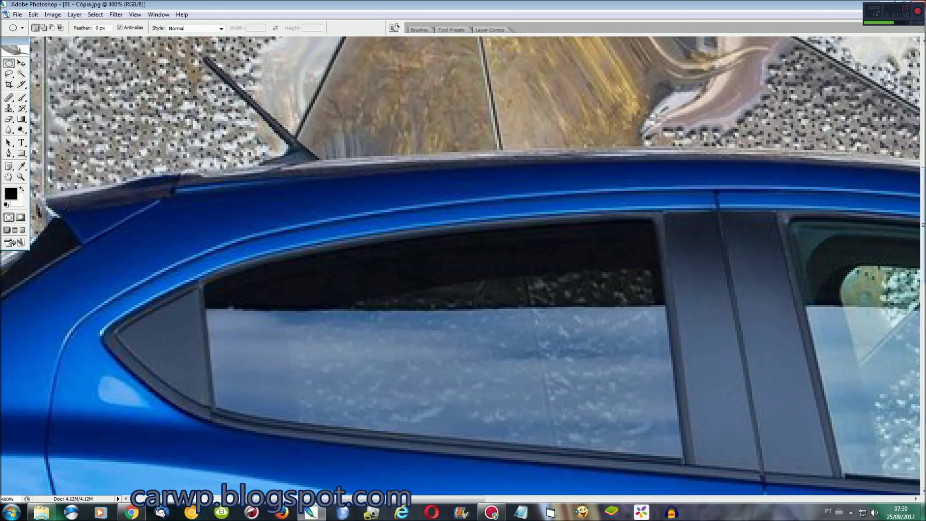
pyautogui.click(9, 73)
pyautogui.moveTo(8, 73); pyautogui.dragTo(43, 84)
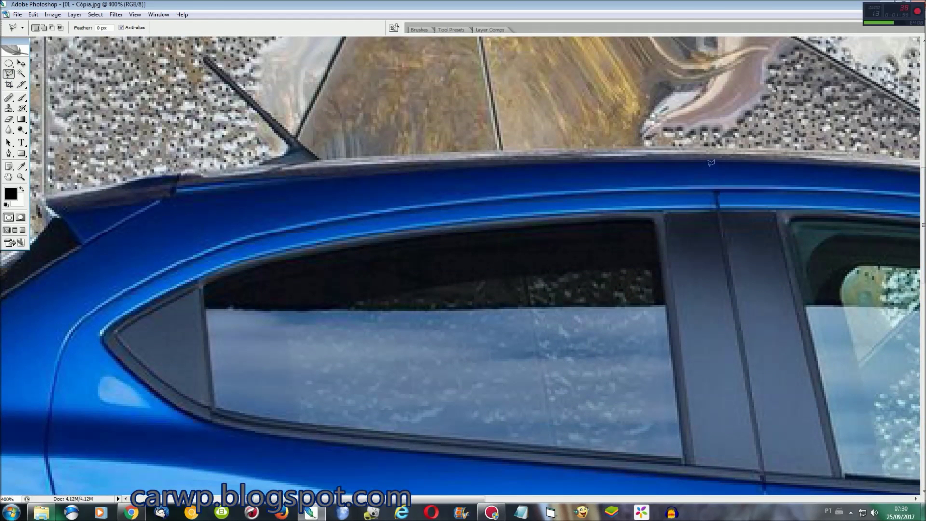
pyautogui.click(711, 183)
pyautogui.click(613, 184)
pyautogui.click(466, 195)
pyautogui.click(328, 216)
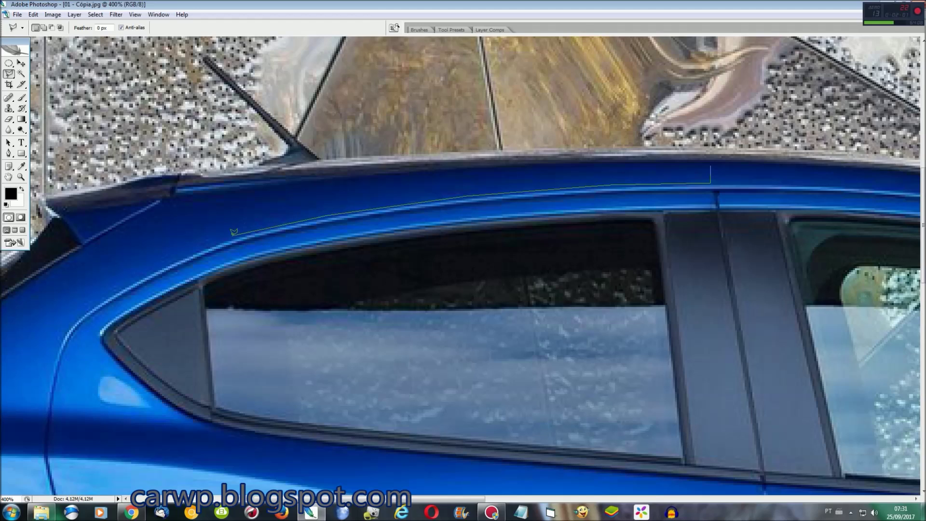
pyautogui.click(77, 311)
pyautogui.click(492, 315)
pyautogui.click(641, 210)
pyautogui.click(740, 166)
# Copy the roof strip to a new layer and warp the roofline slightly lower
pyautogui.hotkey('ctrl', 'j')
pyautogui.hotkey('ctrl', 't')
pyautogui.rightClick(414, 225)
pyautogui.click(437, 298)
pyautogui.moveTo(96, 222); pyautogui.dragTo(77, 241)
pyautogui.moveTo(719, 184); pyautogui.dragTo(719, 191)
pyautogui.press('Return')
# Smudge along the roofline with a 50 px brush to smooth its edge
pyautogui.click(9, 131)
pyautogui.moveTo(13, 131); pyautogui.dragTo(44, 151)
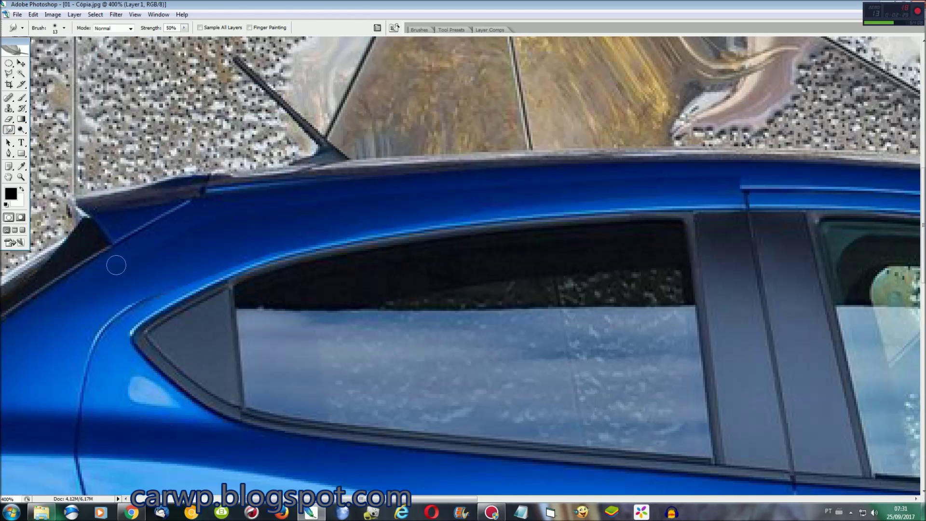
pyautogui.click(64, 28)
pyautogui.moveTo(46, 48); pyautogui.dragTo(57, 49)
pyautogui.press('Return')
pyautogui.moveTo(235, 189)
pyautogui.mouseDown()
pyautogui.moveTo(368, 169)
pyautogui.moveTo(480, 174)
pyautogui.moveTo(717, 150)
pyautogui.mouseUp()
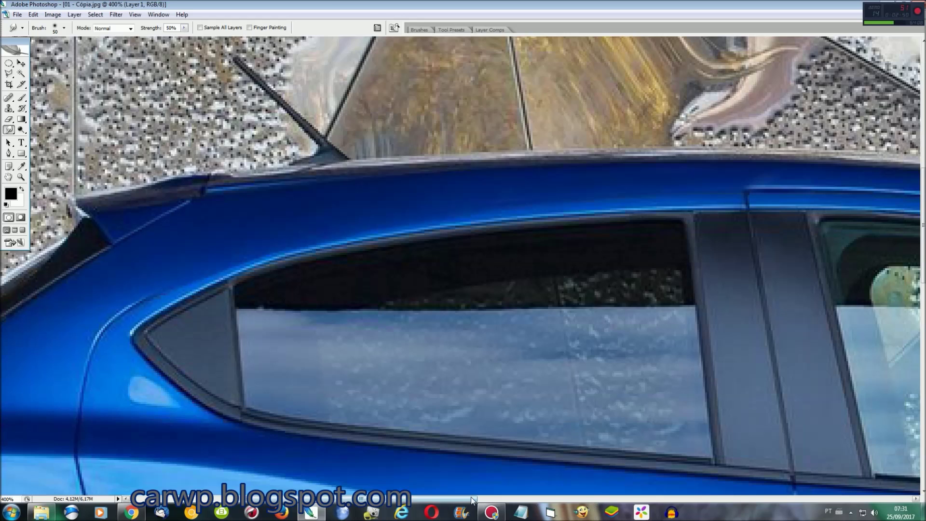
pyautogui.moveTo(472, 501); pyautogui.dragTo(405, 500)
pyautogui.scroll(-3, 802, 289)
pyautogui.press('l')
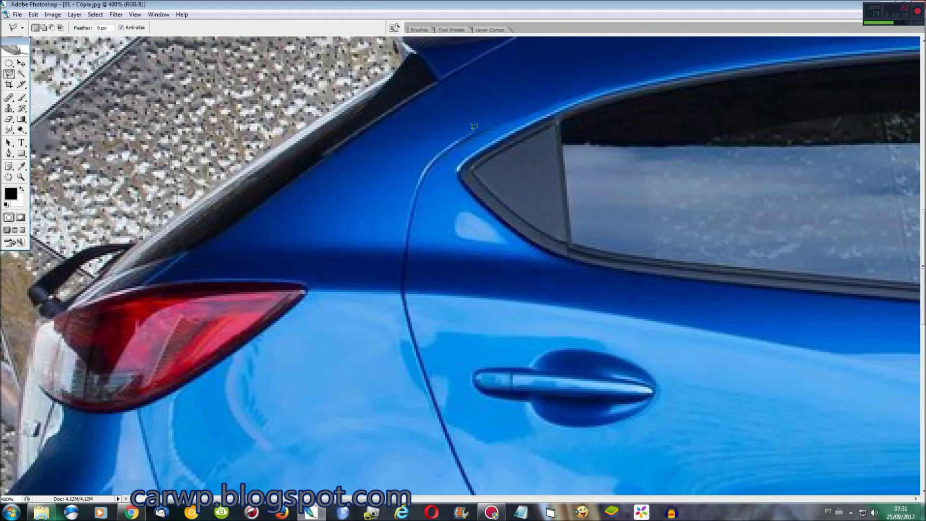
# Copy a lassoed paint patch beside the seam and warp it over the seam
pyautogui.click(396, 235)
pyautogui.click(227, 235)
pyautogui.click(474, 117)
pyautogui.hotkey('ctrl', 'j')
pyautogui.hotkey('ctrl', 't')
pyautogui.rightClick(403, 118)
pyautogui.click(444, 219)
pyautogui.moveTo(463, 159); pyautogui.dragTo(482, 140)
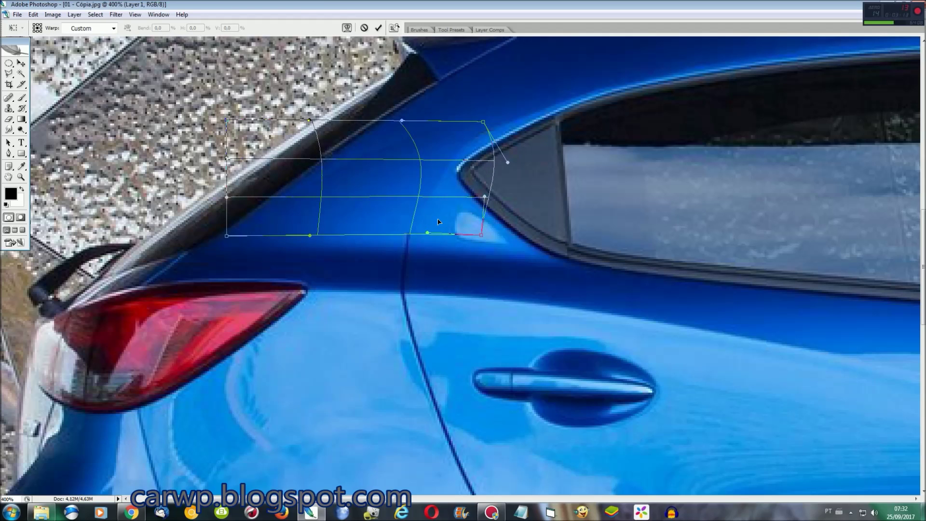
pyautogui.press('Return')
# Outline a second paint patch beside the seam and copy it to a new layer
pyautogui.press('r')
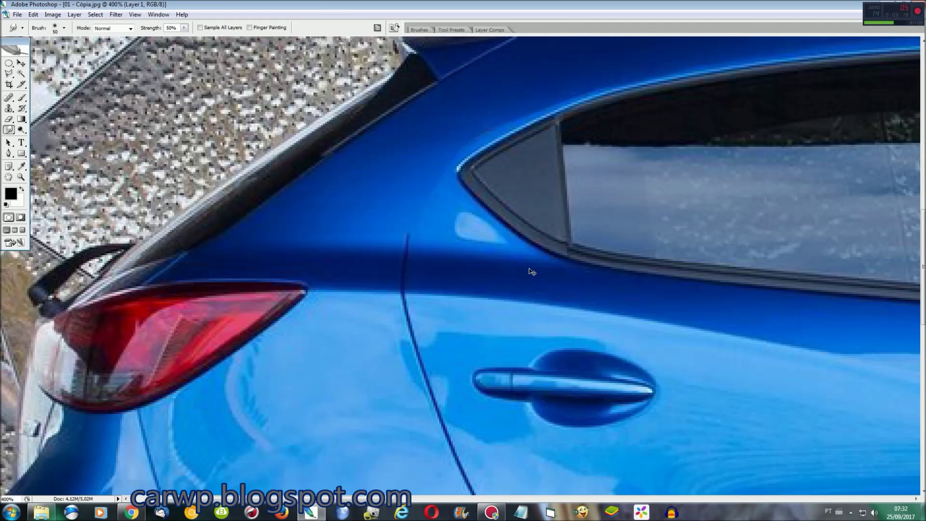
pyautogui.press('l')
pyautogui.click(396, 228)
pyautogui.click(395, 293)
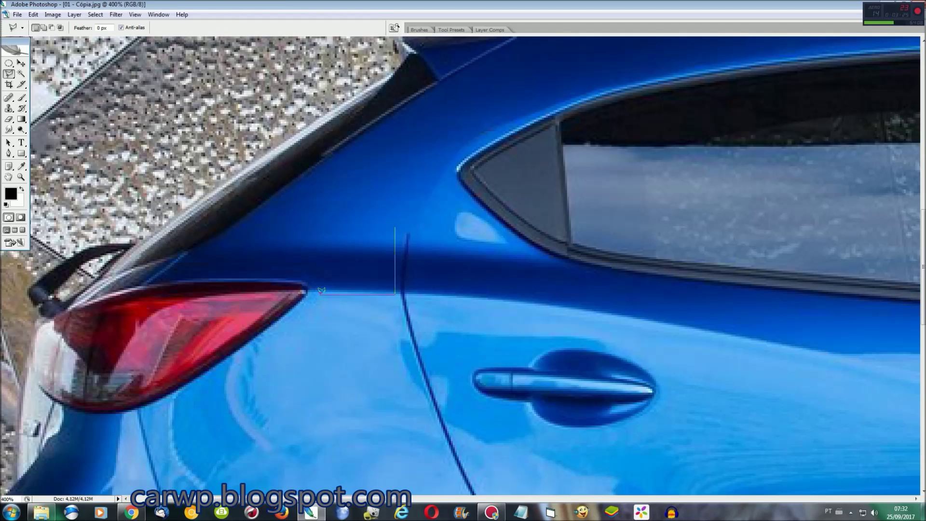
pyautogui.click(395, 228)
pyautogui.hotkey('ctrl', 'j')
# Try stretching and warping the copied patch, cancelling both attempts
pyautogui.hotkey('ctrl', 't')
pyautogui.moveTo(396, 260); pyautogui.dragTo(424, 255)
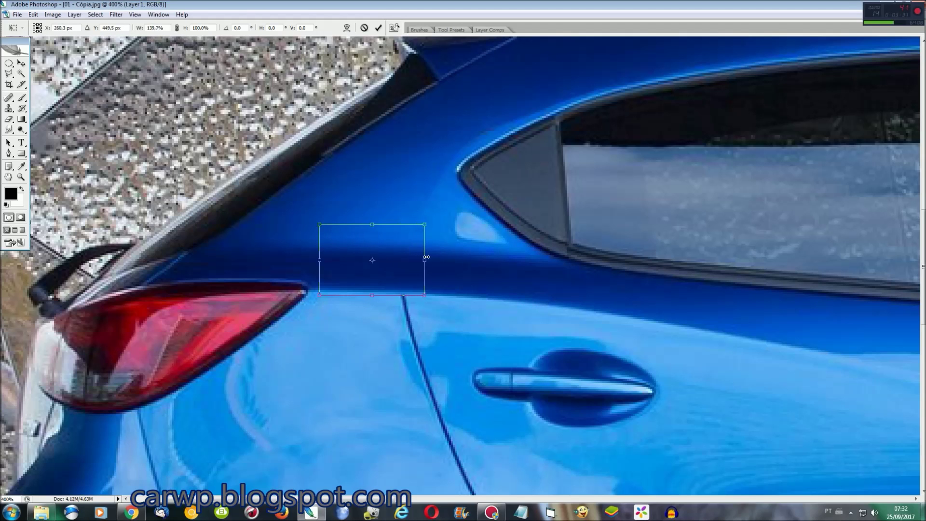
pyautogui.press('Escape')
pyautogui.hotkey('ctrl', 't')
pyautogui.rightClick(360, 284)
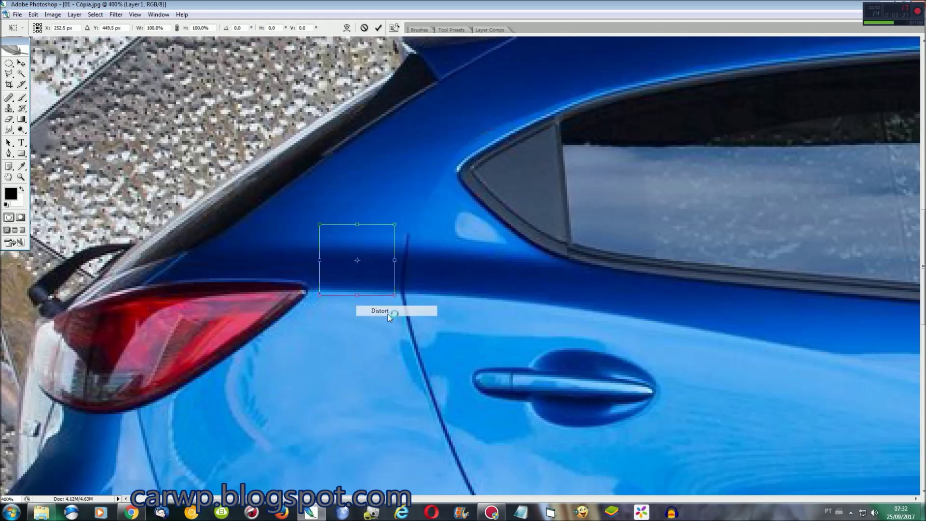
pyautogui.click(389, 360)
pyautogui.moveTo(395, 225); pyautogui.dragTo(416, 236)
pyautogui.press('Escape')
# Warp the copied patch over the upper seam and apply it
pyautogui.hotkey('ctrl', 't')
pyautogui.rightClick(406, 240)
pyautogui.click(435, 315)
pyautogui.moveTo(445, 291); pyautogui.dragTo(442, 291)
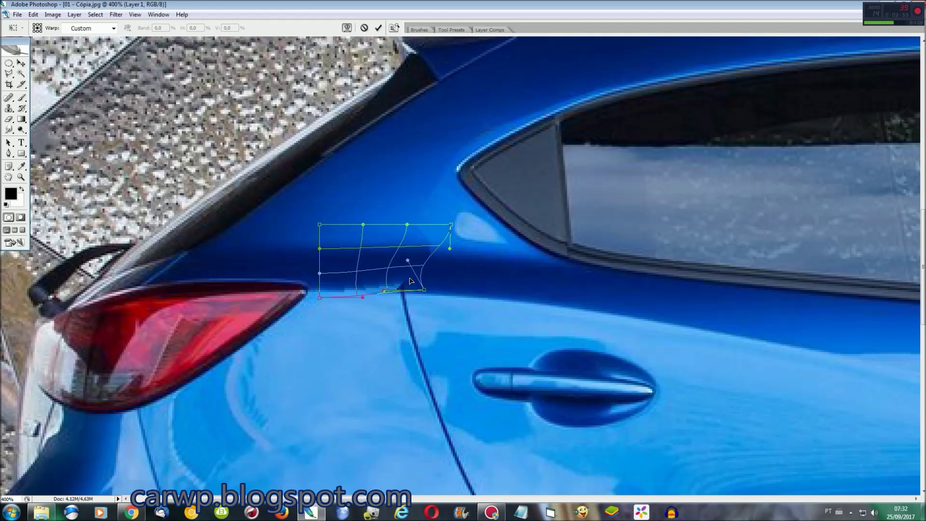
pyautogui.press('Return')
pyautogui.press('r')
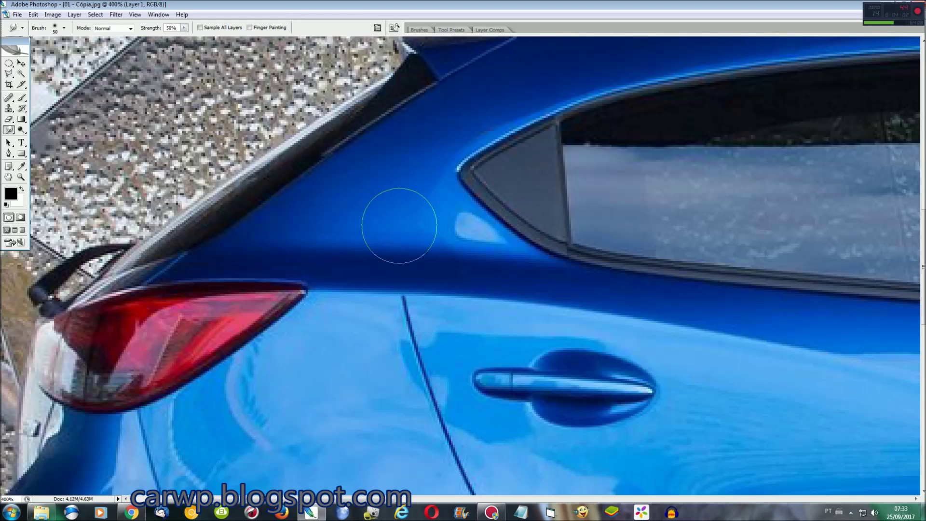
pyautogui.rightClick(9, 130)
pyautogui.click(48, 130)
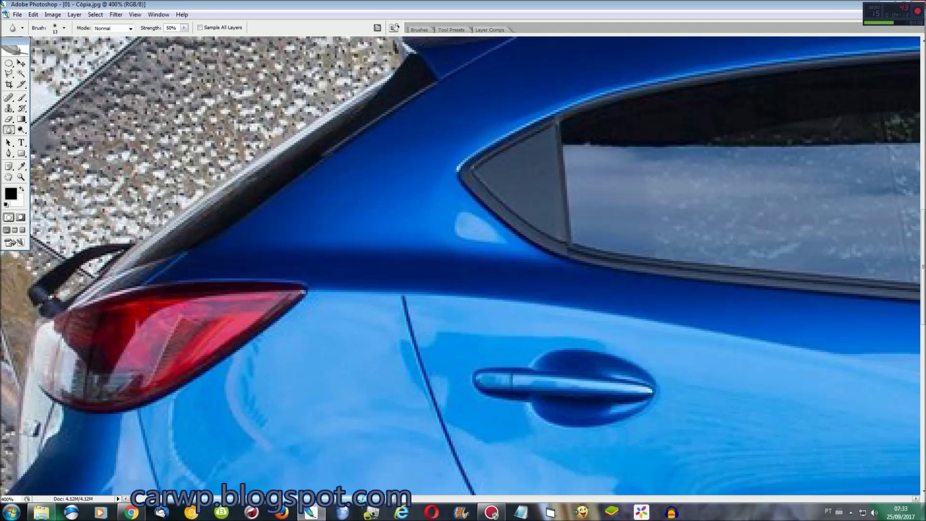
# Sample the blue body colour from the photo as the fill colour
pyautogui.hscroll(5, 732, 165)
pyautogui.scroll(3, 732, 165)
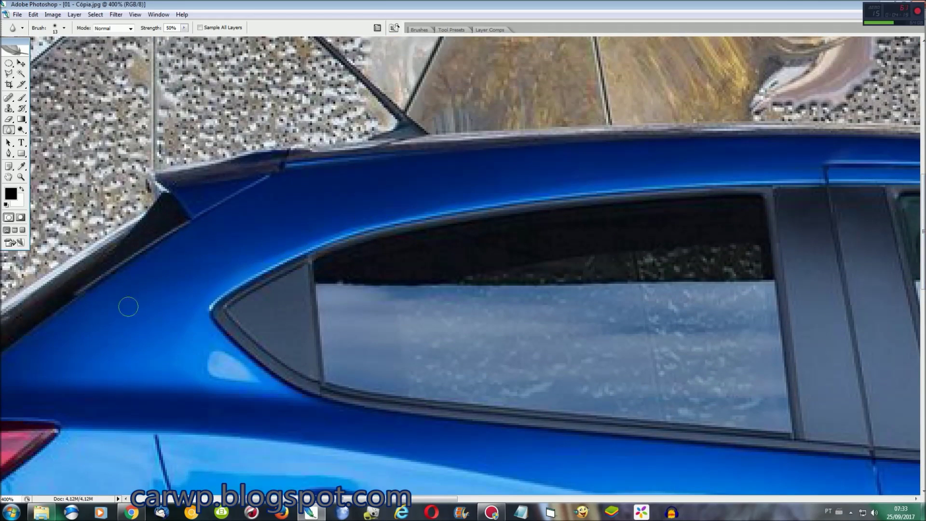
pyautogui.hotkey('ctrl', '0')
pyautogui.hotkey('ctrl', '+')
pyautogui.hotkey('ctrl', '+')
pyautogui.hotkey('ctrl', '+')
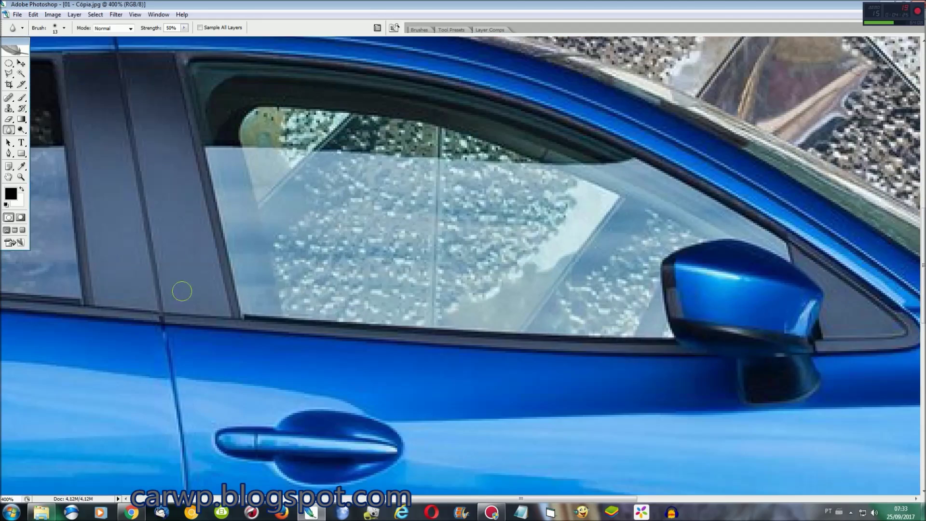
pyautogui.hscroll(-10, 463, 266)
pyautogui.hscroll(-6, 464, 265)
pyautogui.scroll(3, 464, 265)
pyautogui.click(21, 166)
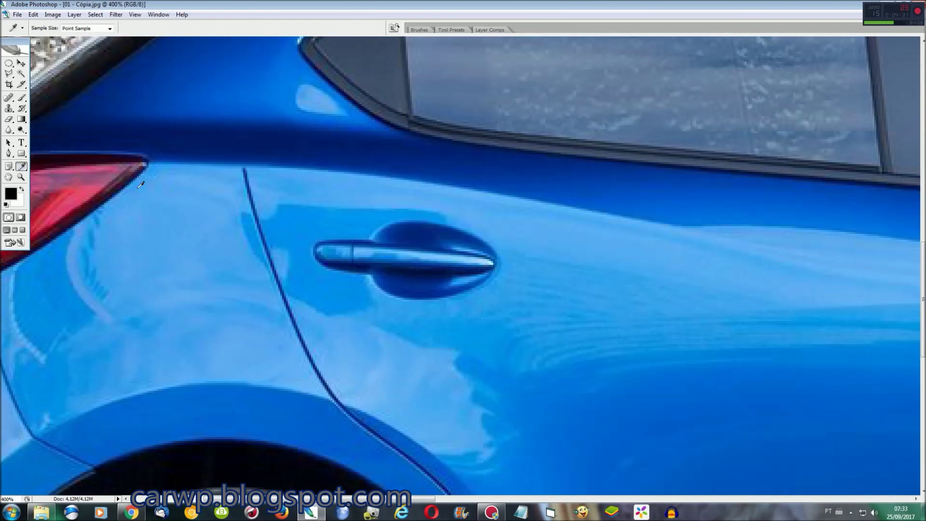
pyautogui.press('x')
# Fill the lassoed door handle area and a seam piece with body blue
pyautogui.press('l')
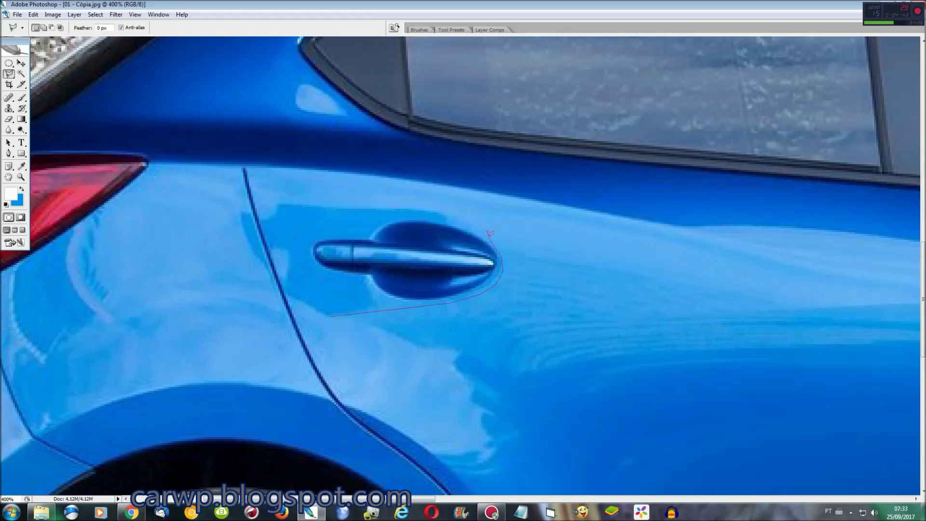
pyautogui.click(429, 210)
pyautogui.click(333, 314)
pyautogui.hotkey('ctrl', 'BackSpace')
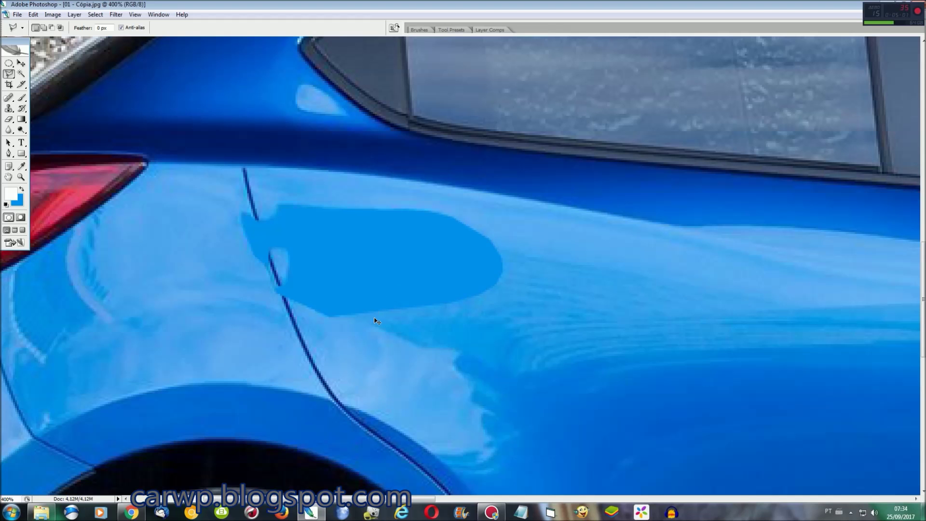
pyautogui.hotkey('ctrl', '+')
pyautogui.hotkey('ctrl', '+')
pyautogui.hscroll(-5, 310, 162)
pyautogui.scroll(2, 311, 162)
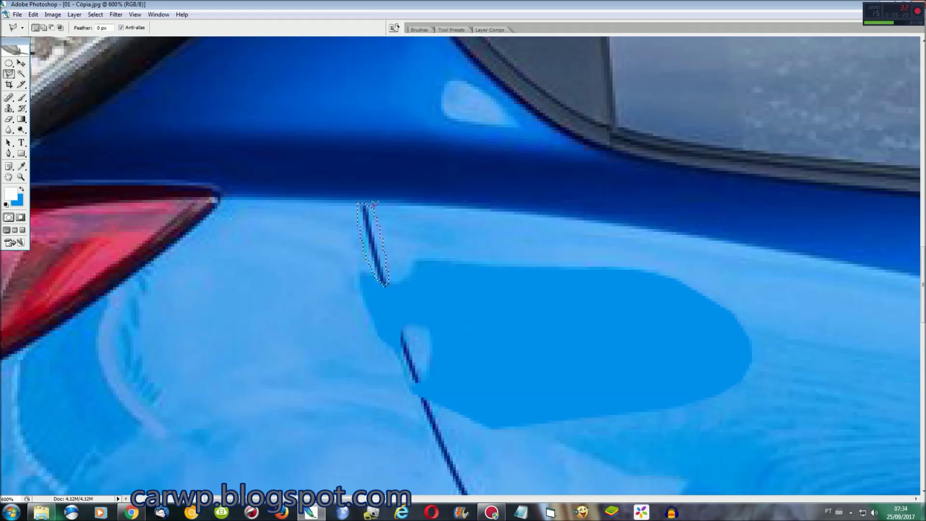
pyautogui.hotkey('ctrl', 'BackSpace')
pyautogui.hotkey('ctrl', 'd')
pyautogui.press('r')
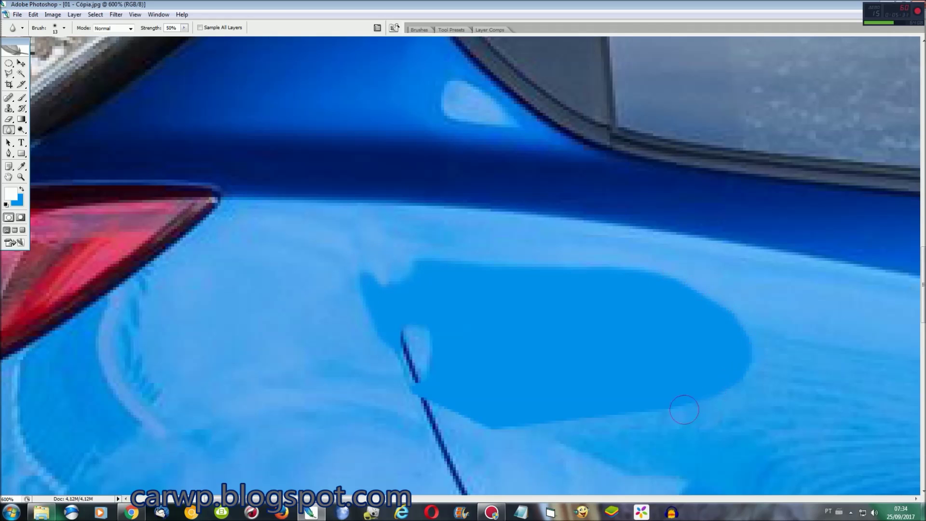
# Cover the next seam piece with a pale patch and soften it
pyautogui.scroll(-4, 684, 409)
pyautogui.press('l')
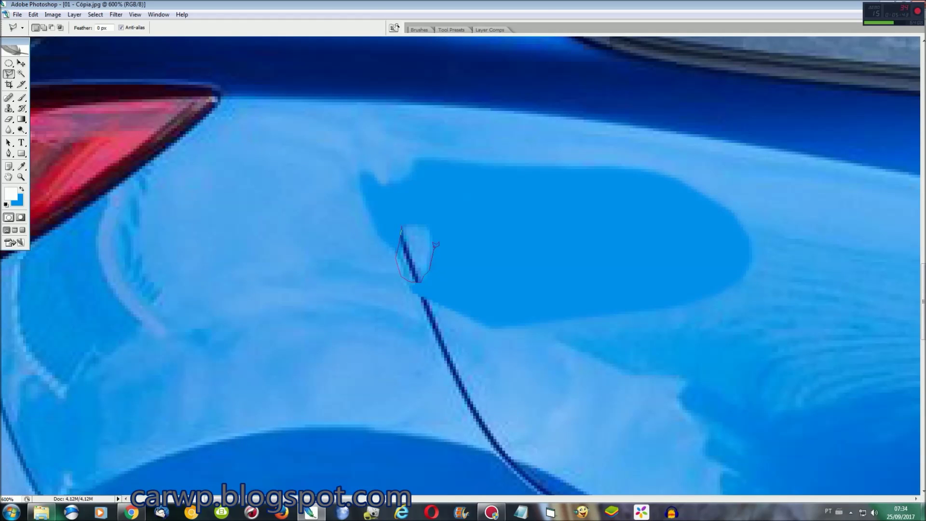
pyautogui.click(405, 225)
pyautogui.moveTo(415, 251)
pyautogui.mouseDown()
pyautogui.moveTo(354, 251)
pyautogui.moveTo(415, 250)
pyautogui.mouseUp()
pyautogui.hotkey('ctrl', 'd')
pyautogui.press('r')
pyautogui.scroll(-2, 449, 251)
pyautogui.press('l')
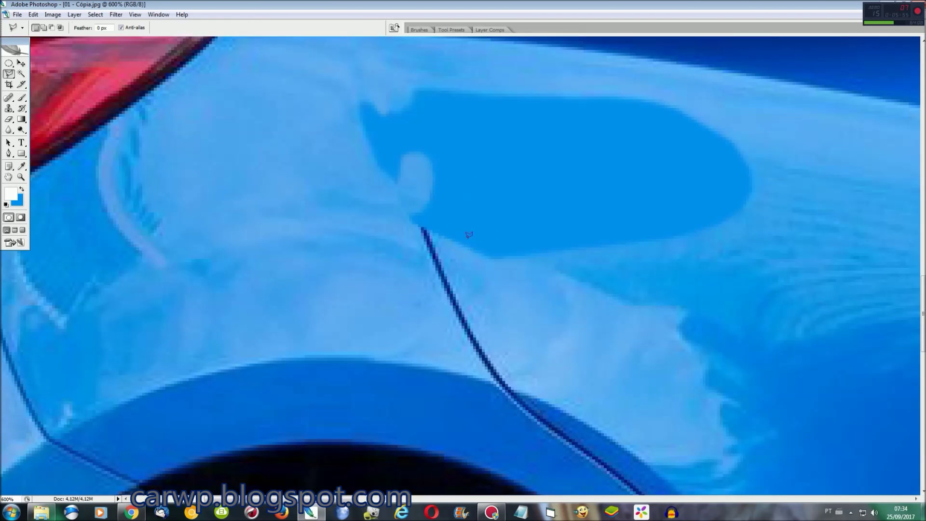
pyautogui.scroll(-1, 440, 227)
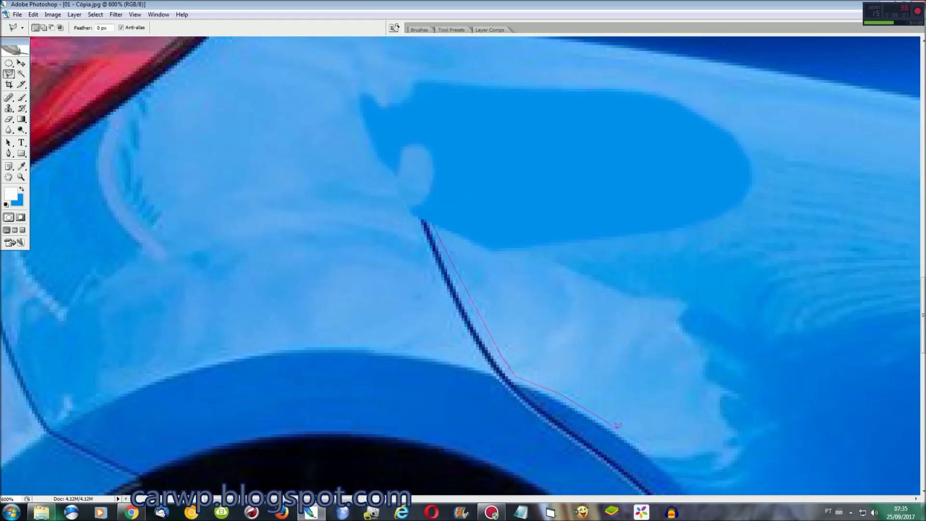
# Warp a copied patch over the lower seam line, merge it, and soften the area
pyautogui.click(433, 222)
pyautogui.hotkey('ctrl', 'j')
pyautogui.hotkey('ctrl', 't')
pyautogui.rightClick(516, 266)
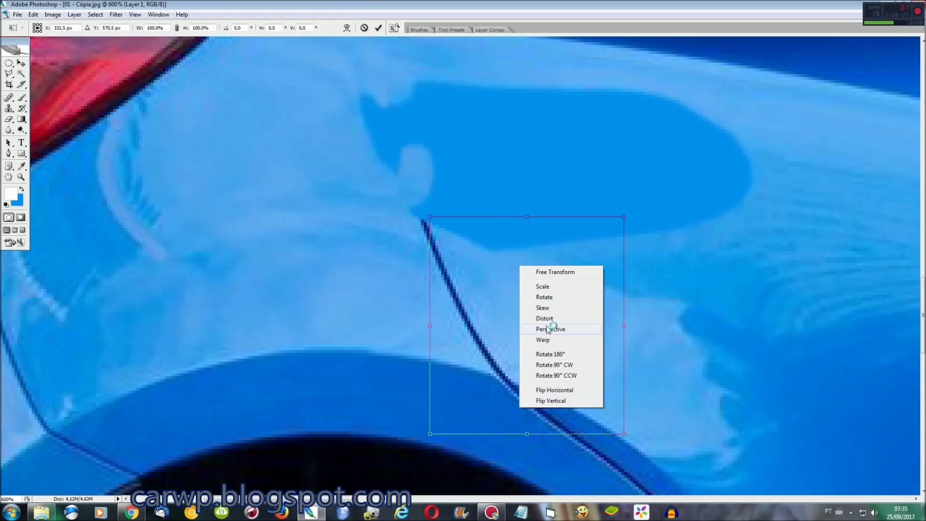
pyautogui.click(548, 326)
pyautogui.moveTo(446, 304); pyautogui.dragTo(508, 360)
pyautogui.press('Return')
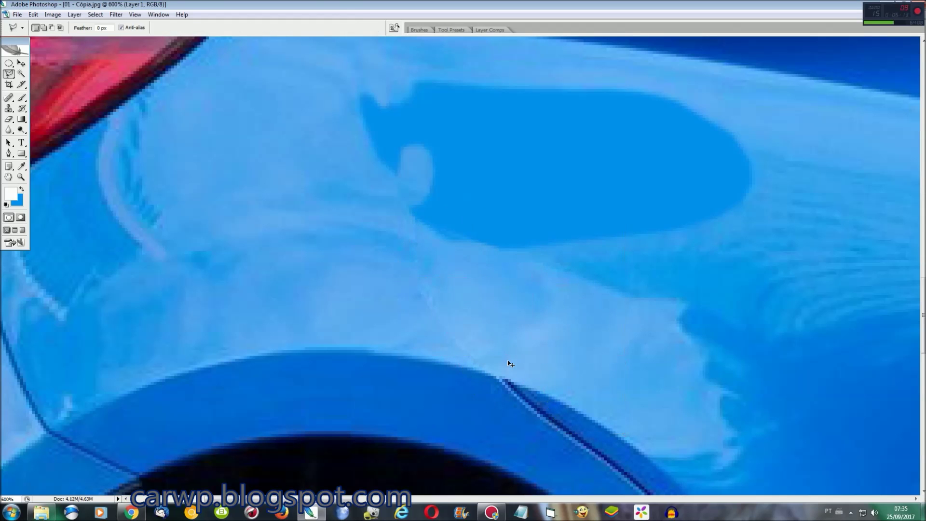
pyautogui.hotkey('ctrl', 'e')
pyautogui.press('r')
pyautogui.moveTo(923, 305); pyautogui.dragTo(922, 350)
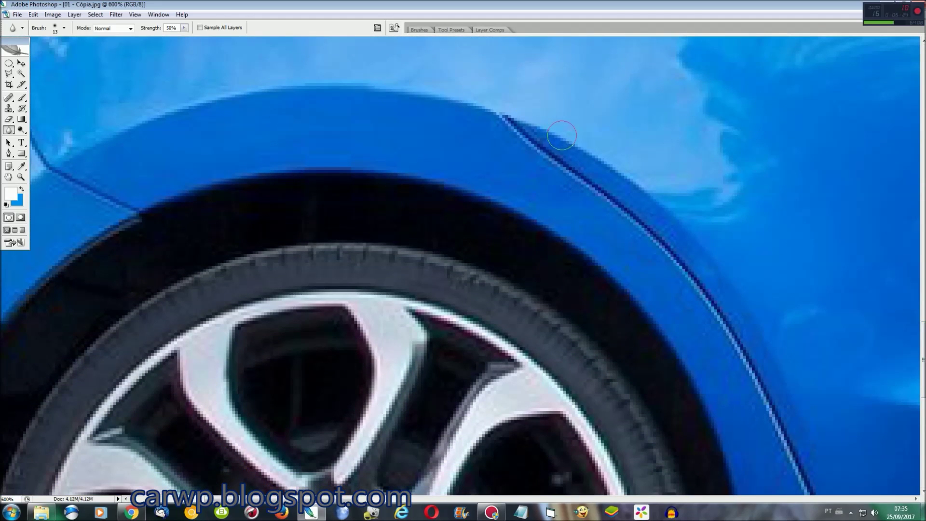
pyautogui.hotkey('ctrl', '-')
pyautogui.hotkey('ctrl', '0')
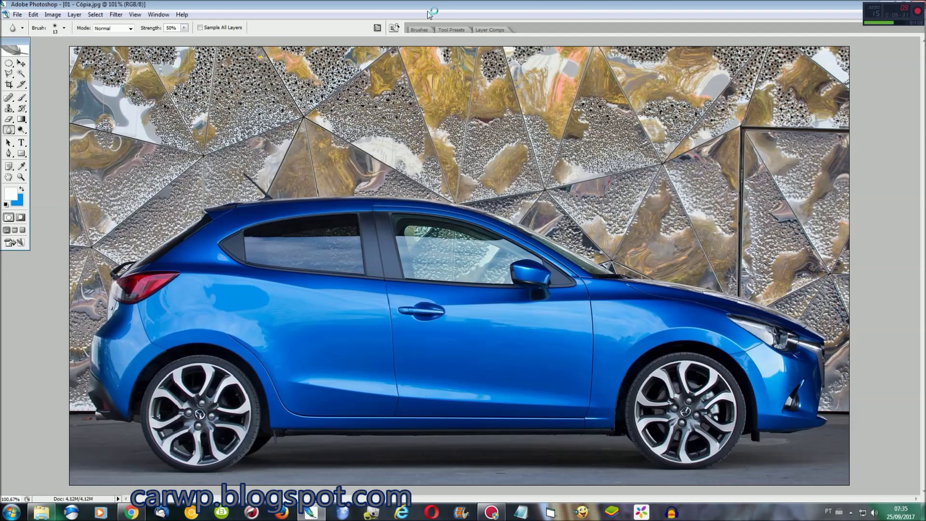
# Switch to the 02 - Cópia.jpg car photo and zoom in on its lower body
pyautogui.click(158, 15)
pyautogui.click(174, 214)
pyautogui.hotkey('ctrl', '+')
pyautogui.hotkey('ctrl', '+')
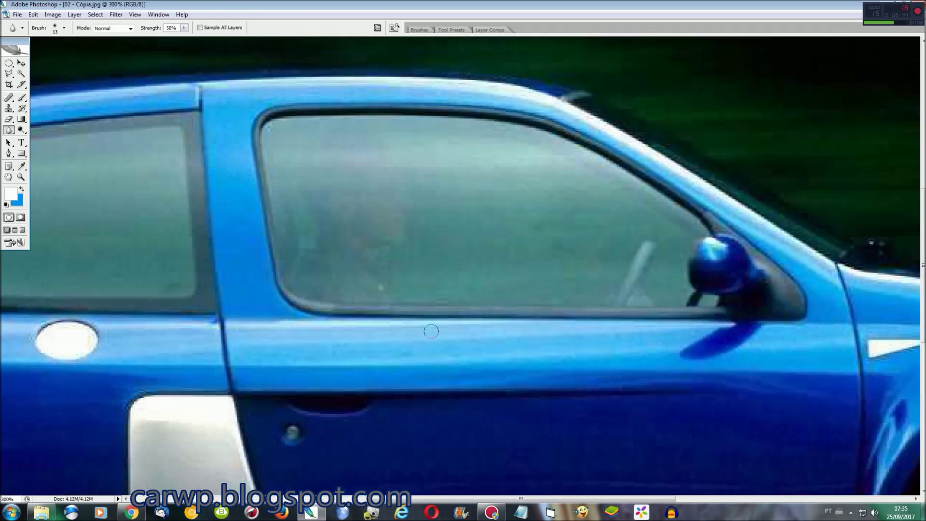
pyautogui.hscroll(5, 579, 270)
pyautogui.scroll(-2, 747, 302)
pyautogui.scroll(-3, 747, 302)
# Trace the Clio's lower body from rear bumper to front end with the Polygonal Lasso
pyautogui.press('l')
pyautogui.click(779, 416)
pyautogui.click(612, 424)
pyautogui.click(267, 422)
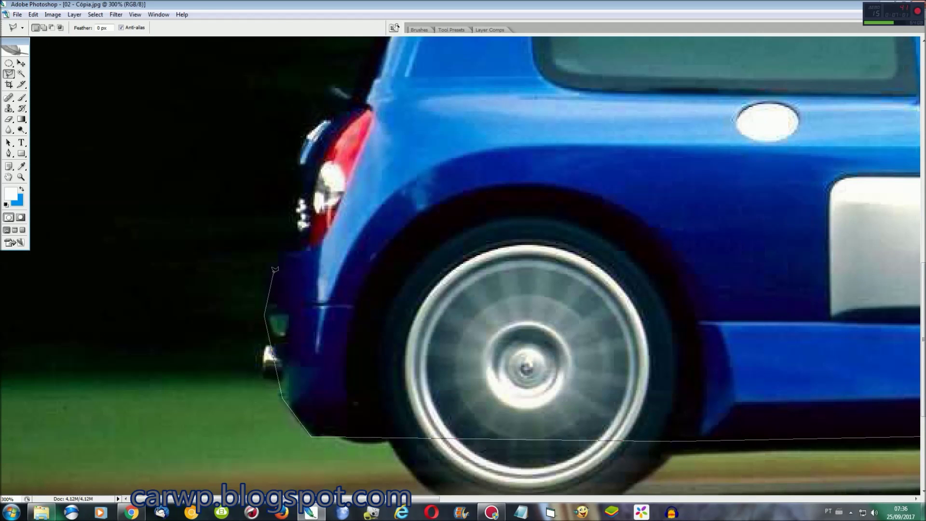
pyautogui.click(350, 92)
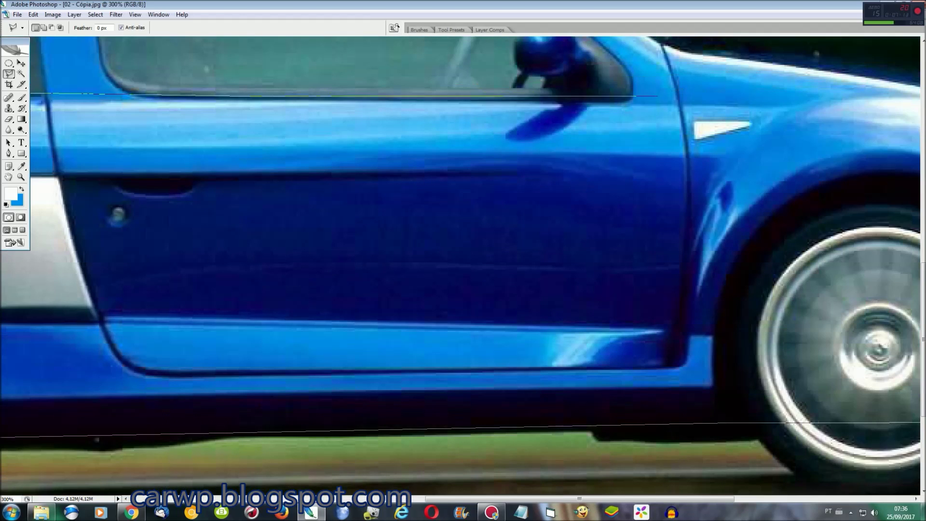
pyautogui.click(812, 106)
pyautogui.moveTo(813, 106); pyautogui.dragTo(440, 93)
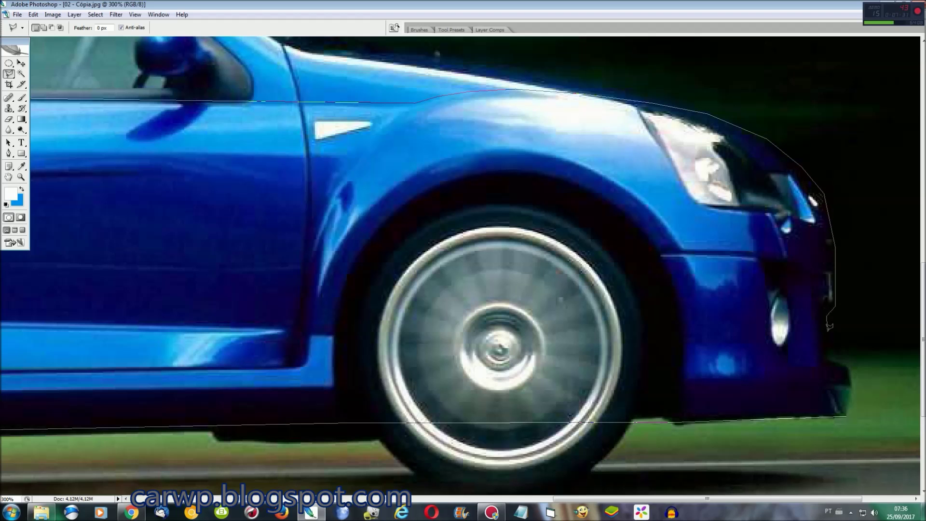
pyautogui.click(854, 392)
pyautogui.hotkey('ctrl', '0')
# Return to 01 - Cópia.jpg and move the pasted lower body over the hatchback
pyautogui.click(158, 14)
pyautogui.click(173, 224)
pyautogui.hotkey('ctrl', 't')
pyautogui.moveTo(779, 411); pyautogui.dragTo(797, 417)
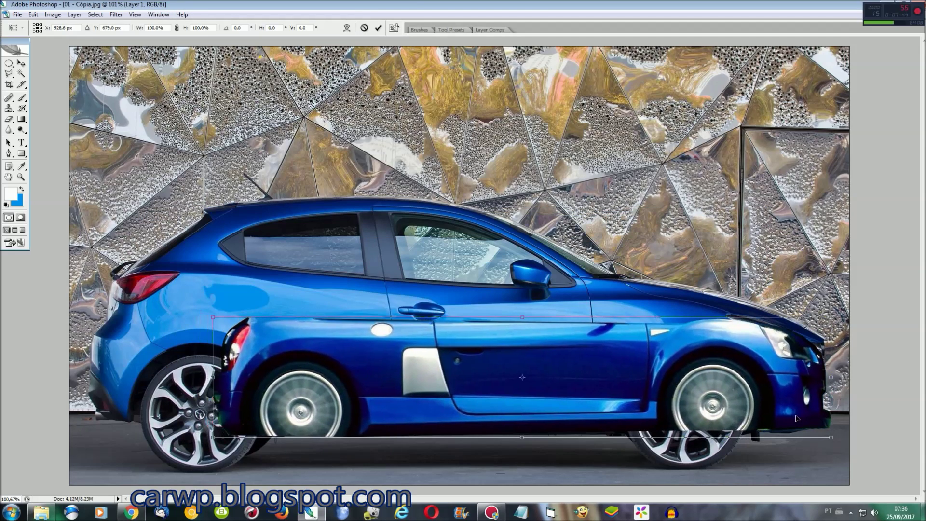
# Enlarge the pasted body to about 120%, tilt it 1.3°, shift it right and down, and apply
pyautogui.moveTo(225, 332); pyautogui.dragTo(94, 273)
pyautogui.moveTo(861, 435)
pyautogui.mouseDown()
pyautogui.moveTo(809, 428)
pyautogui.moveTo(801, 417)
pyautogui.mouseUp()
pyautogui.moveTo(207, 421); pyautogui.dragTo(212, 428)
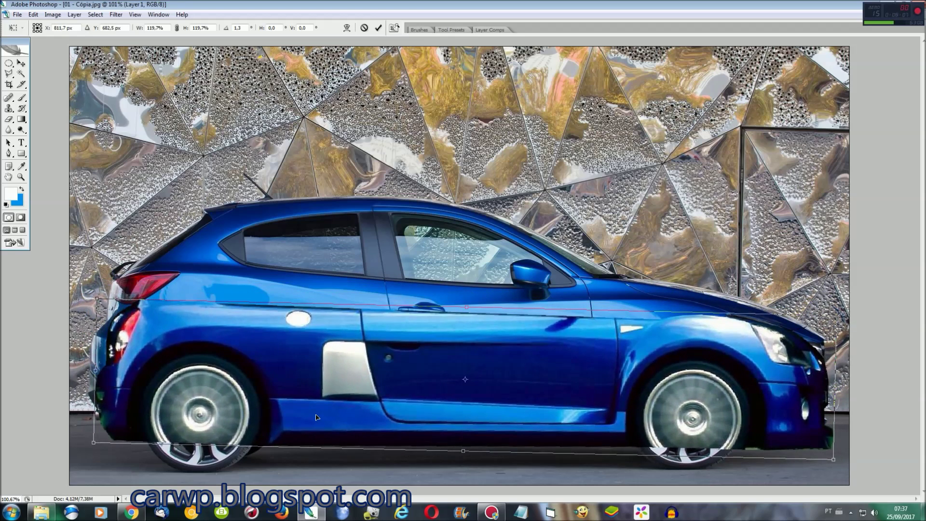
pyautogui.press('Return')
pyautogui.press('l')
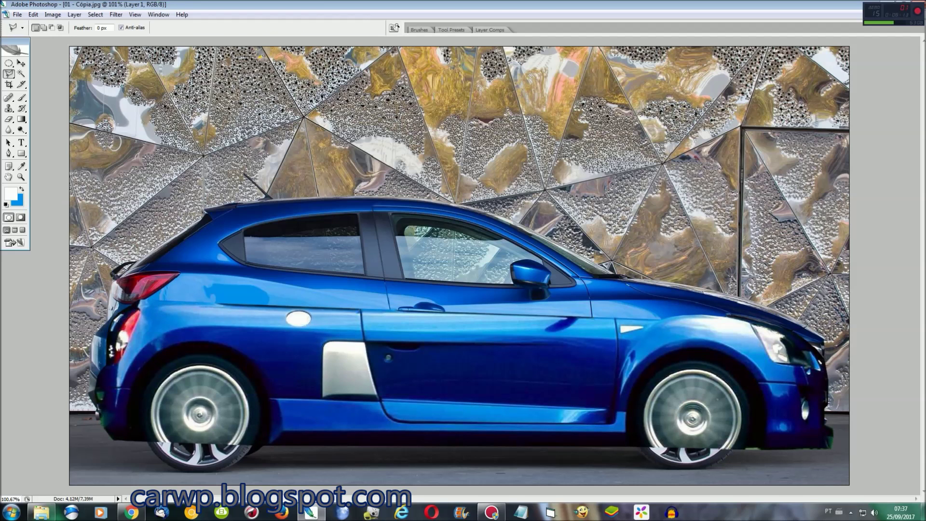
# Delete the blurred front and rear wheels with an elliptical selection to reveal the original alloys
pyautogui.click(9, 63)
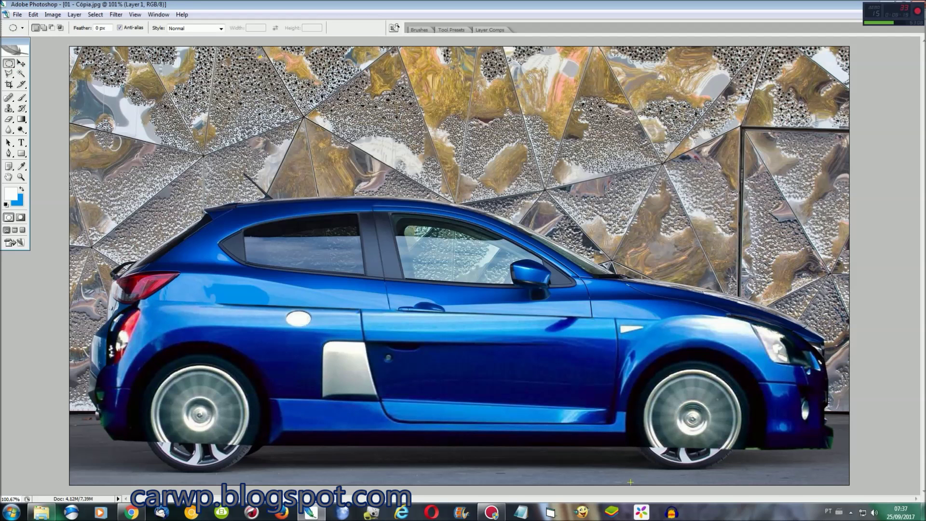
pyautogui.moveTo(760, 351); pyautogui.dragTo(783, 356)
pyautogui.press('Delete')
pyautogui.moveTo(696, 417); pyautogui.dragTo(194, 417)
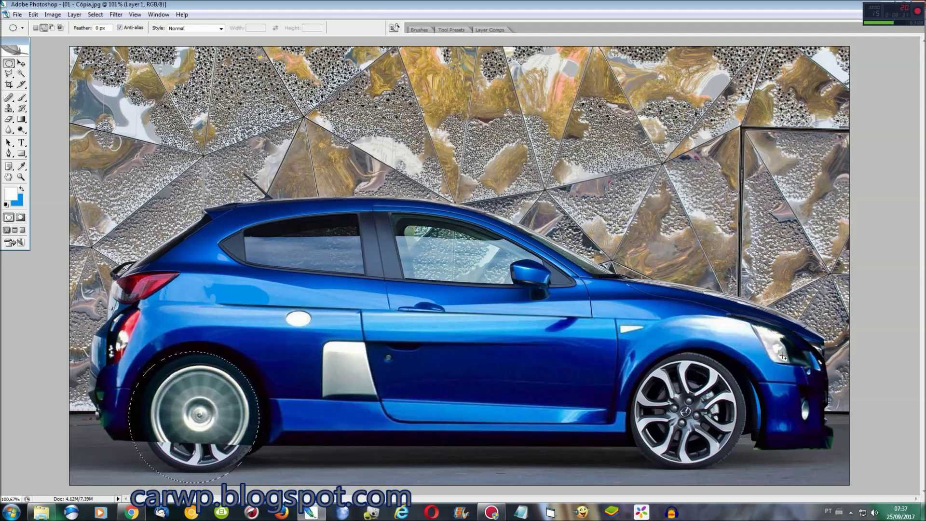
pyautogui.press('Delete')
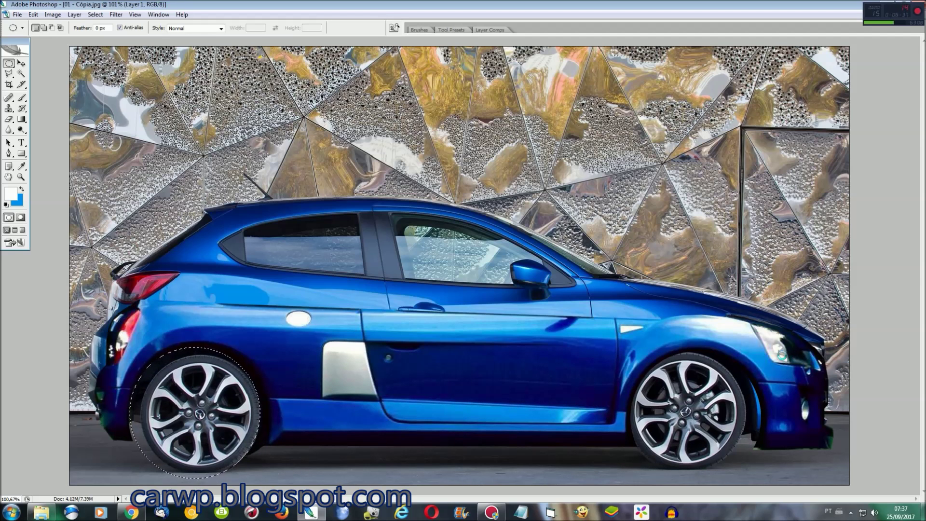
pyautogui.moveTo(195, 413); pyautogui.dragTo(698, 423)
pyautogui.press('Up')
pyautogui.press('Up')
pyautogui.press('Up')
pyautogui.press('Up')
pyautogui.press('Up')
pyautogui.press('Up')
pyautogui.hotkey('ctrl', 'd')
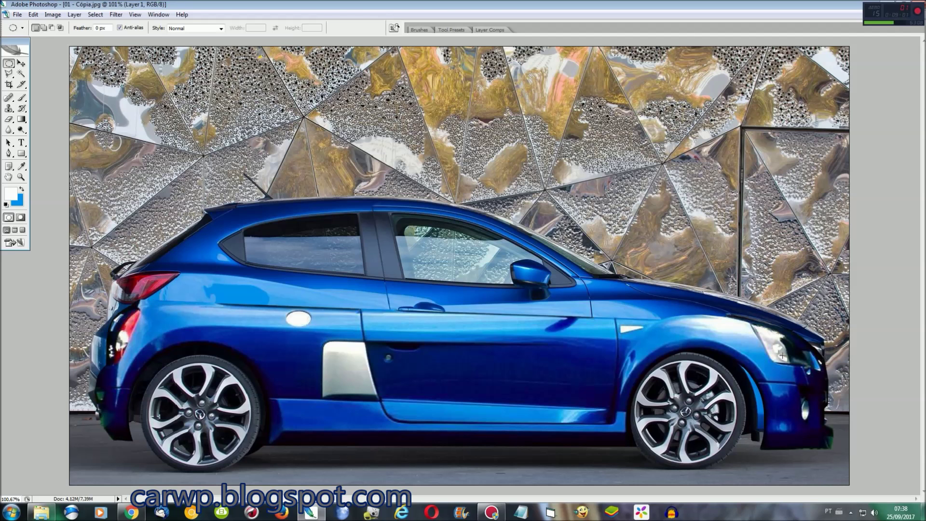
# Nudge the pasted body slightly left with Free Transform and apply the move
pyautogui.hotkey('ctrl', 't')
pyautogui.hotkey('shift', 'Left')
pyautogui.hotkey('shift', 'Left')
pyautogui.hotkey('shift', 'Left')
pyautogui.press('Right')
pyautogui.press('Right')
pyautogui.press('Right')
pyautogui.press('Left')
pyautogui.press('Left')
pyautogui.press('Left')
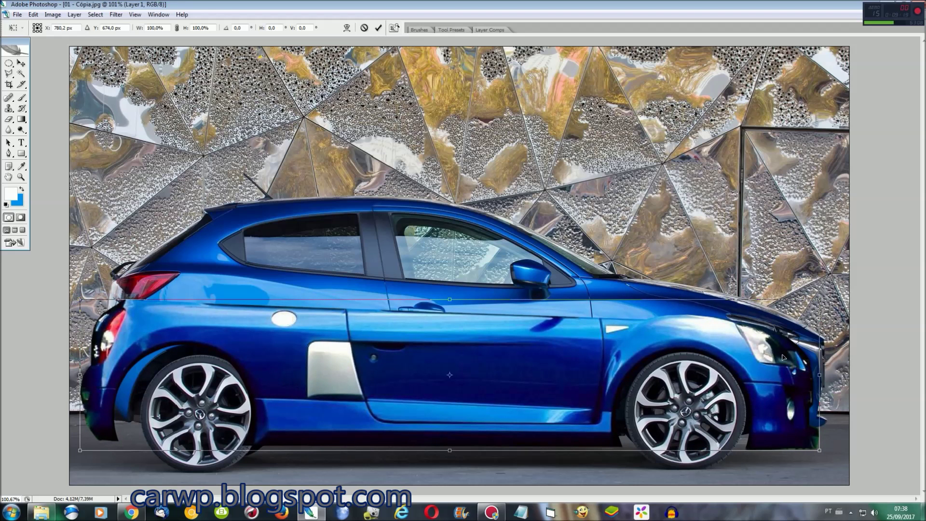
pyautogui.press('Return')
pyautogui.press('m')
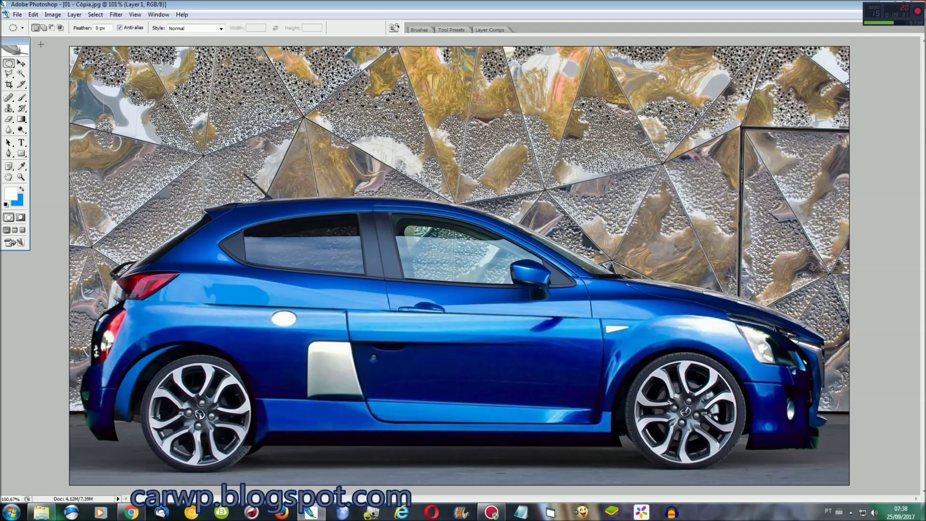
pyautogui.click(196, 29)
# Cut the rear half of the pasted body onto Layer 2 and move it back onto the car
pyautogui.click(63, 63)
pyautogui.click(195, 28)
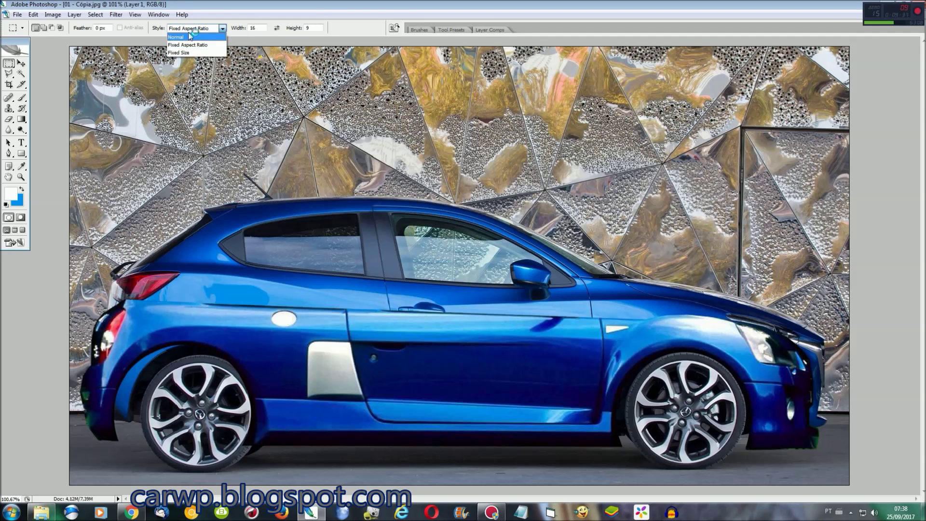
pyautogui.moveTo(70, 468); pyautogui.dragTo(247, 231)
pyautogui.moveTo(578, 146); pyautogui.dragTo(585, 151)
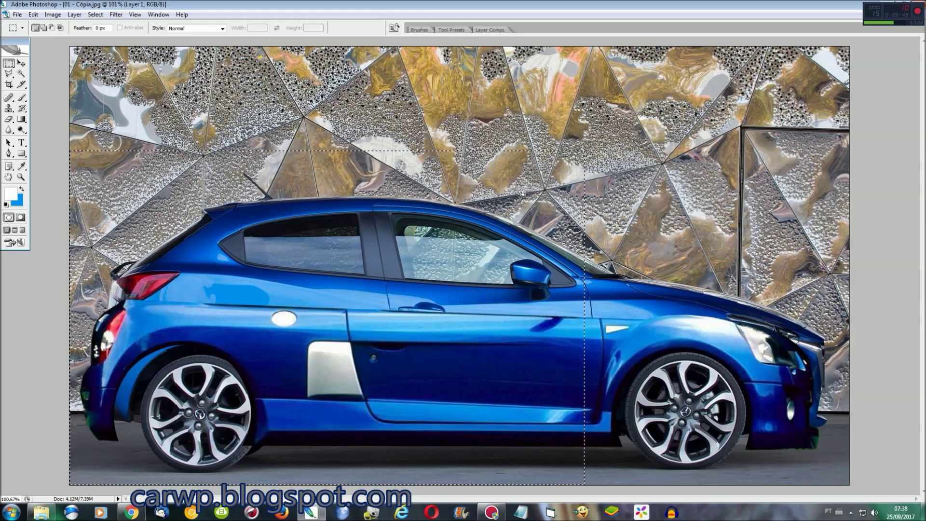
pyautogui.hotkey('ctrl', 'x')
pyautogui.hotkey('ctrl', 'v')
pyautogui.hotkey('ctrl', 't')
pyautogui.moveTo(700, 309); pyautogui.dragTo(575, 418)
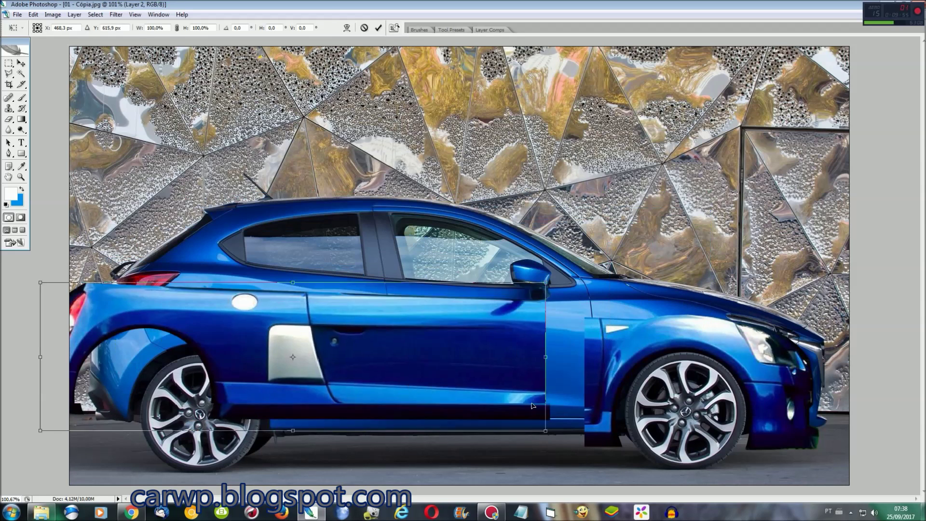
pyautogui.press('Return')
# Narrow the rear section slightly from its left side after checking the door seam
pyautogui.press('m')
pyautogui.hotkey('ctrl', '+')
pyautogui.hotkey('ctrl', '+')
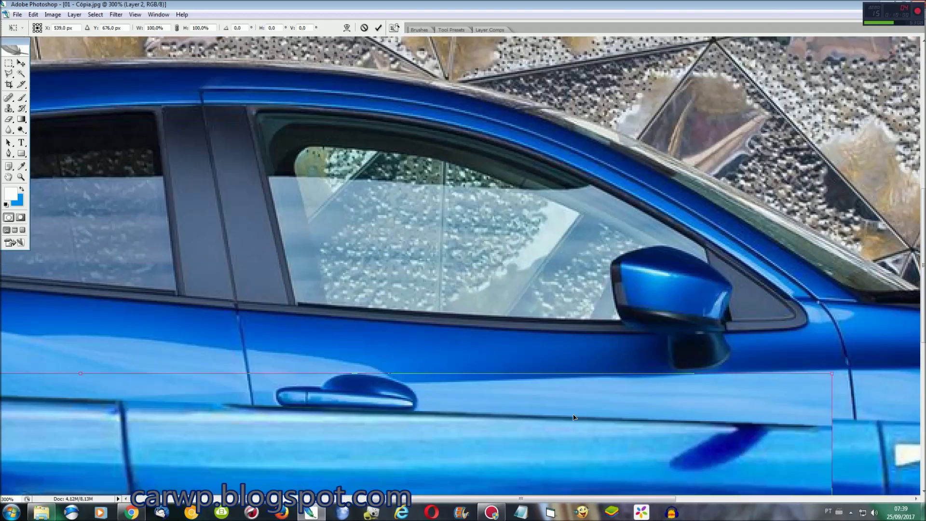
pyautogui.scroll(-3, 464, 270)
pyautogui.hotkey('ctrl', '0')
pyautogui.hotkey('ctrl', 't')
pyautogui.moveTo(80, 373)
pyautogui.mouseDown()
pyautogui.moveTo(112, 372)
pyautogui.moveTo(101, 369)
pyautogui.mouseUp()
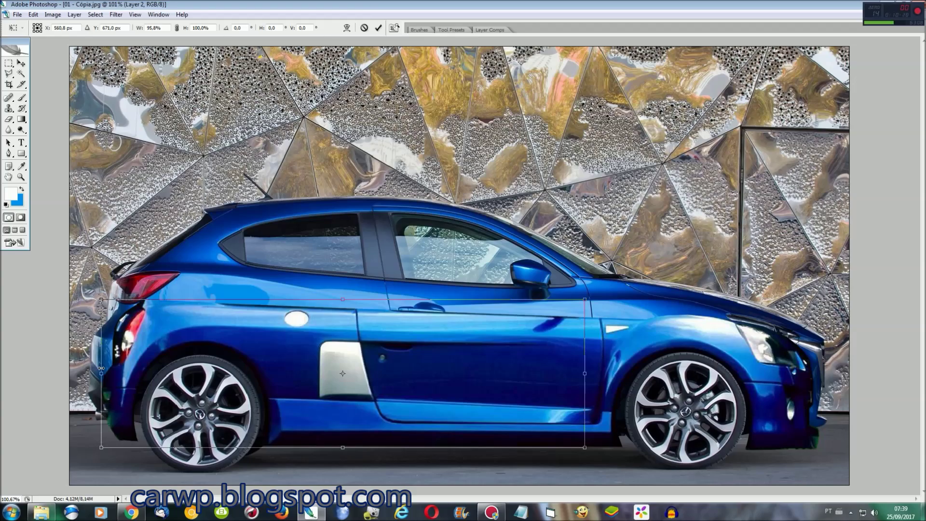
pyautogui.press('Return')
# Save the image as 01 - Cópia.psd
pyautogui.hotkey('ctrl', 's')
pyautogui.press('Return')
pyautogui.hotkey('ctrl', '+')
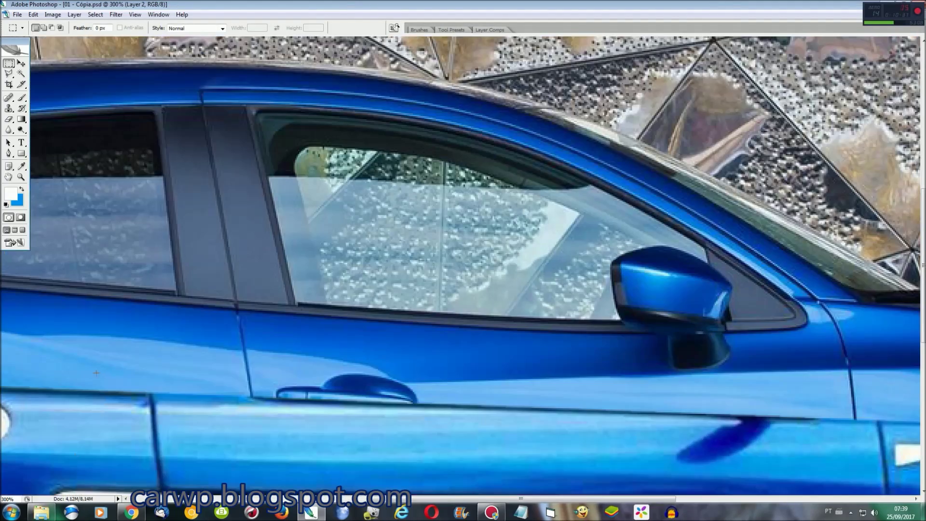
# Zoom in on the front fender and make Layer 1 the working layer
pyautogui.hotkey('ctrl', '+')
pyautogui.scroll(-5, 463, 265)
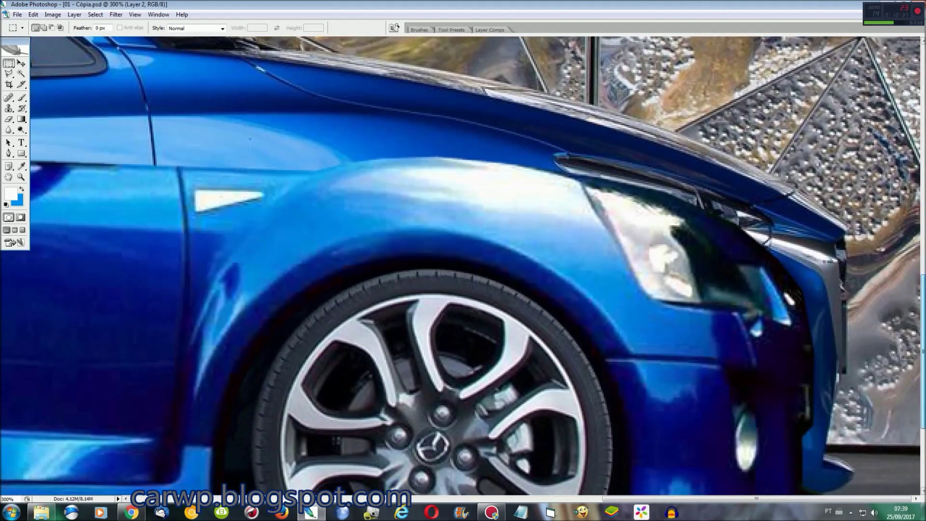
pyautogui.press('F7')
pyautogui.click(832, 290)
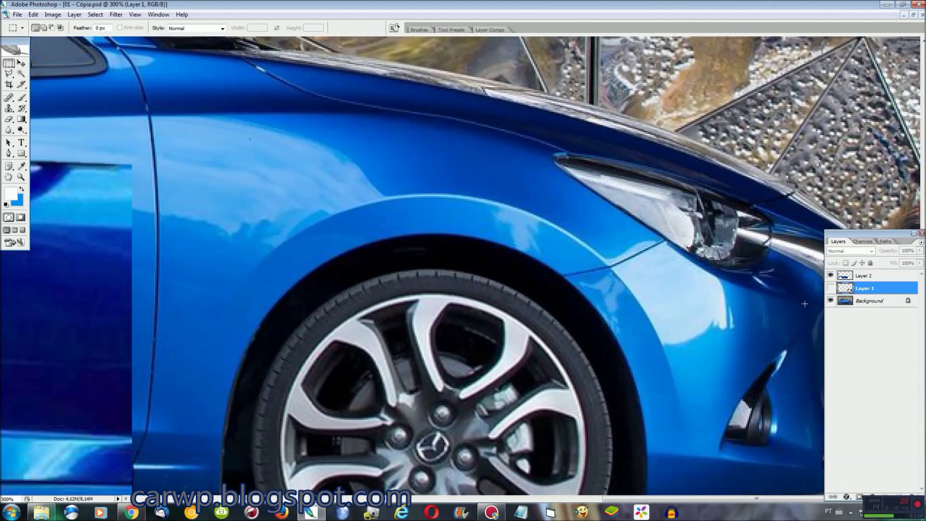
pyautogui.click(922, 234)
# Outline the area below the headlight with the Polygonal Lasso on Layer 1
pyautogui.press('l')
pyautogui.click(837, 397)
pyautogui.click(653, 238)
pyautogui.click(552, 150)
pyautogui.click(875, 148)
pyautogui.click(883, 226)
pyautogui.click(836, 397)
pyautogui.press('F7')
pyautogui.click(831, 288)
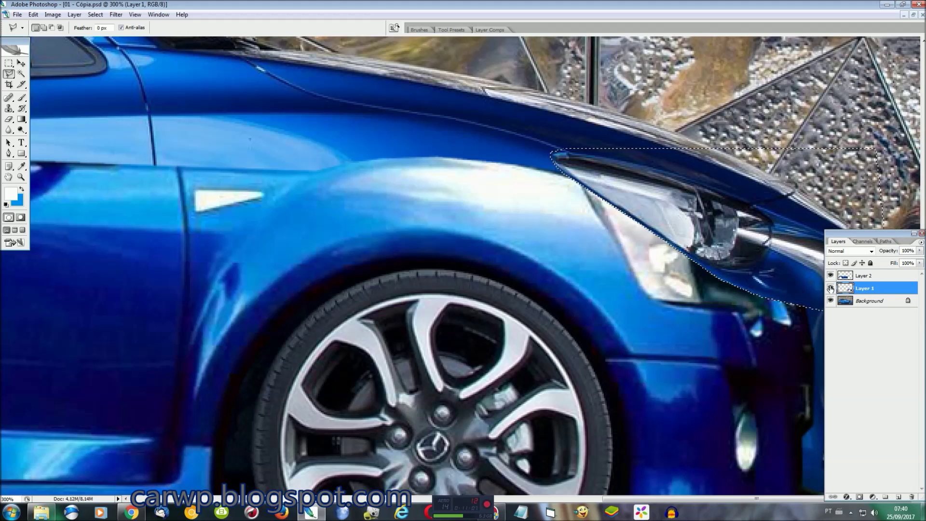
# Smudge the old lower headlight away into blue paint
pyautogui.press('r')
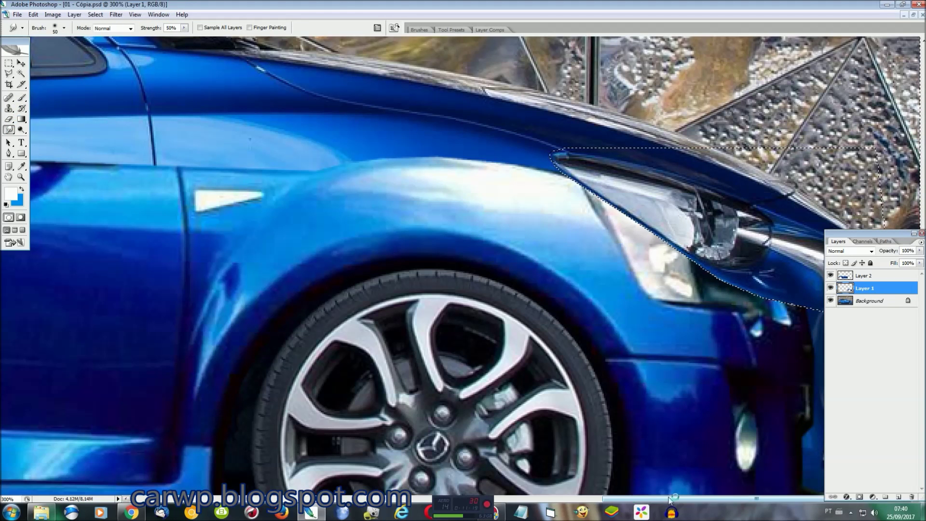
pyautogui.press('F7')
pyautogui.moveTo(596, 209)
pyautogui.mouseDown()
pyautogui.moveTo(749, 307)
pyautogui.moveTo(769, 283)
pyautogui.moveTo(769, 325)
pyautogui.moveTo(802, 325)
pyautogui.moveTo(819, 352)
pyautogui.mouseUp()
pyautogui.scroll(-2, 819, 352)
pyautogui.scroll(-3, 819, 353)
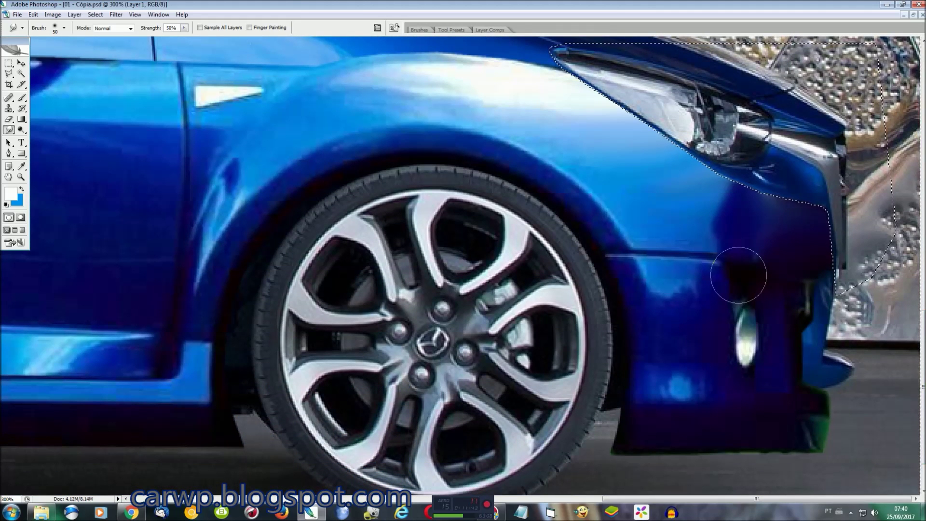
# Outline the lower bumper corner and smudge it darker into the nose
pyautogui.hotkey('ctrl', 'd')
pyautogui.press('l')
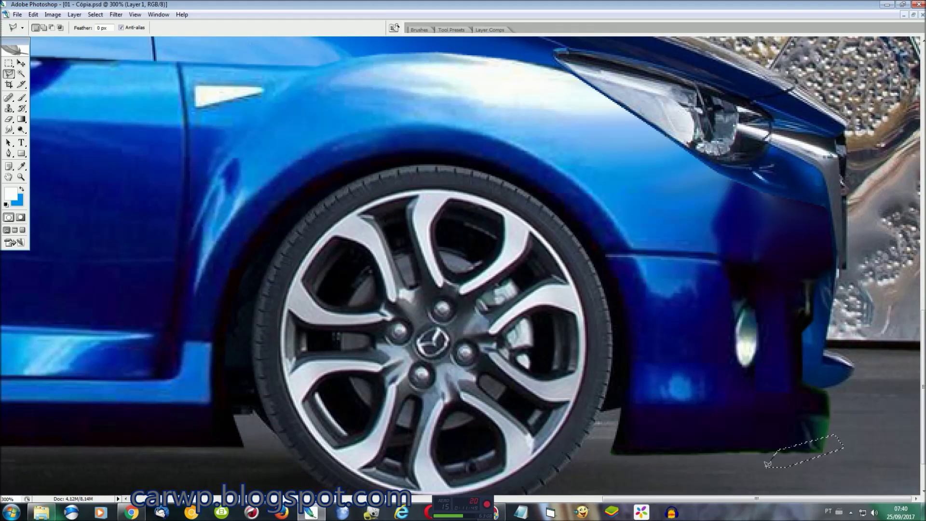
pyautogui.press('Escape')
pyautogui.scroll(1, 877, 408)
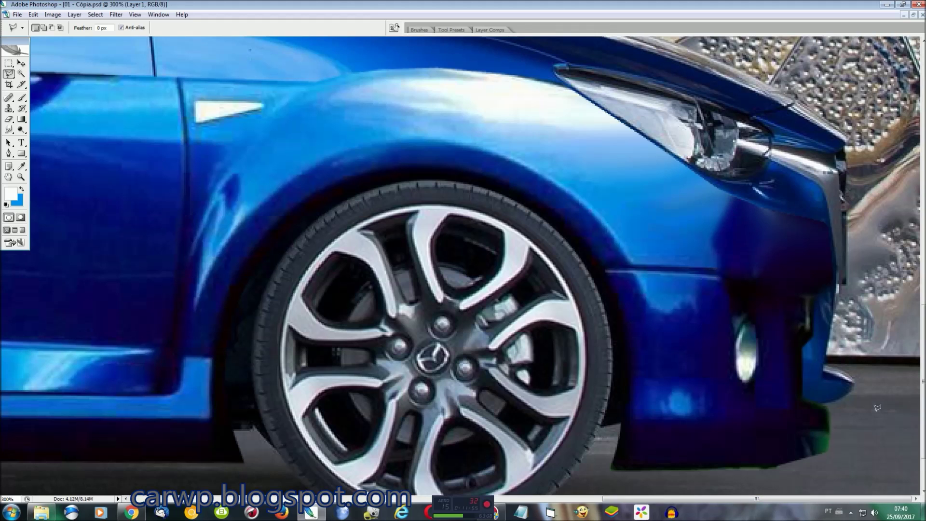
pyautogui.scroll(1, 888, 342)
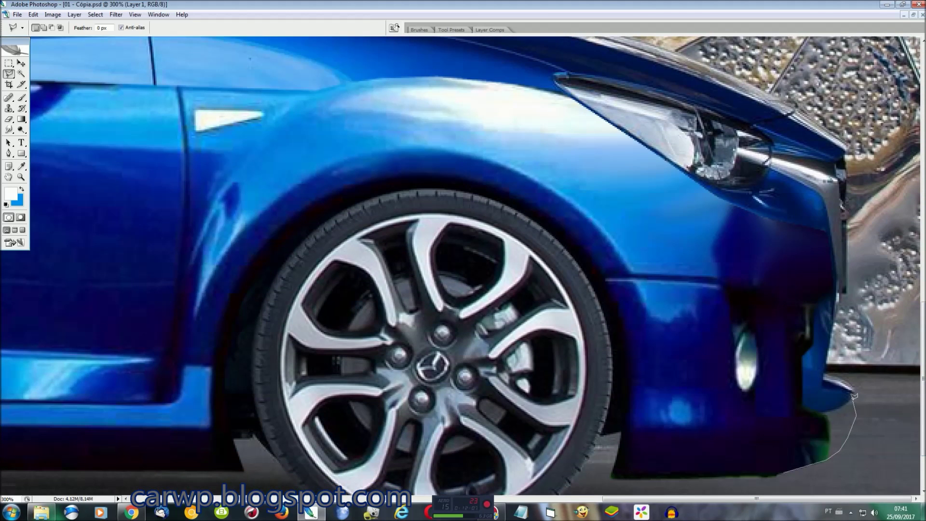
pyautogui.click(790, 353)
pyautogui.press('r')
pyautogui.moveTo(837, 434)
pyautogui.mouseDown()
pyautogui.moveTo(857, 389)
pyautogui.moveTo(820, 434)
pyautogui.mouseUp()
pyautogui.hotkey('ctrl', '0')
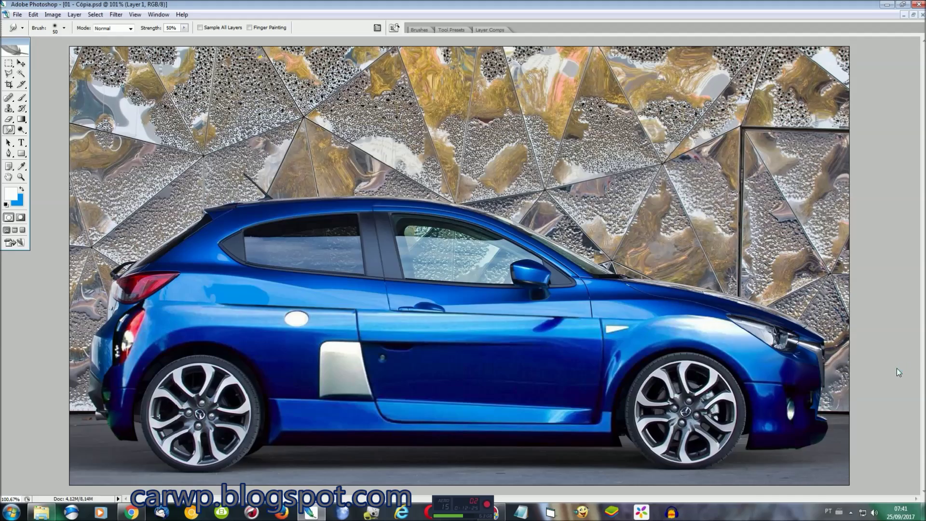
# Draw an elliptical selection around the front wheel and stretch it wider with Transform Selection
pyautogui.hotkey('ctrl', '+')
pyautogui.hotkey('ctrl', '+')
pyautogui.hotkey('ctrl', '+')
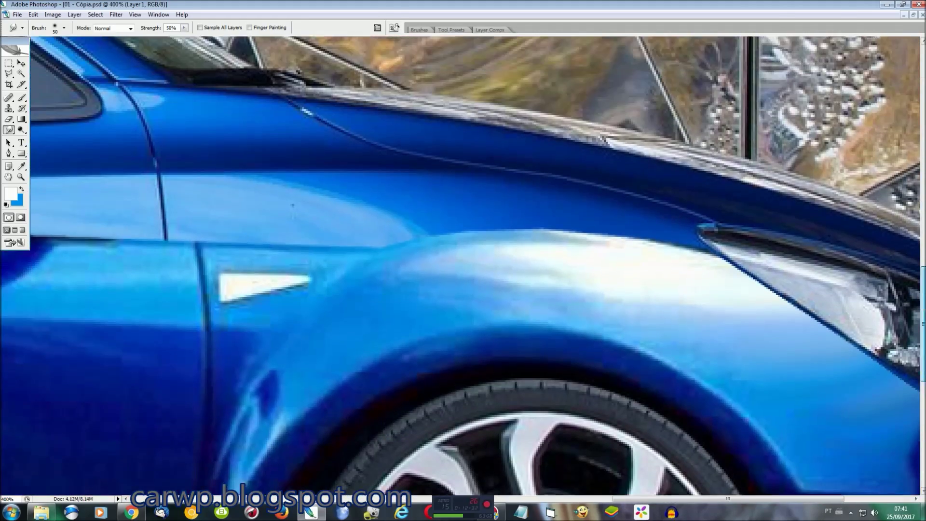
pyautogui.press('m')
pyautogui.hotkey('ctrl', '0')
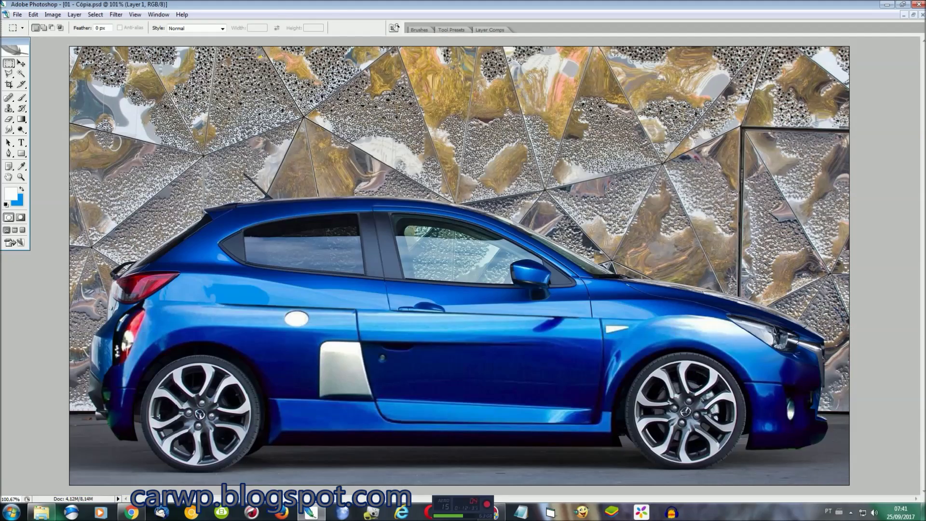
pyautogui.hotkey('shift', 'm')
pyautogui.moveTo(630, 462); pyautogui.dragTo(881, 305)
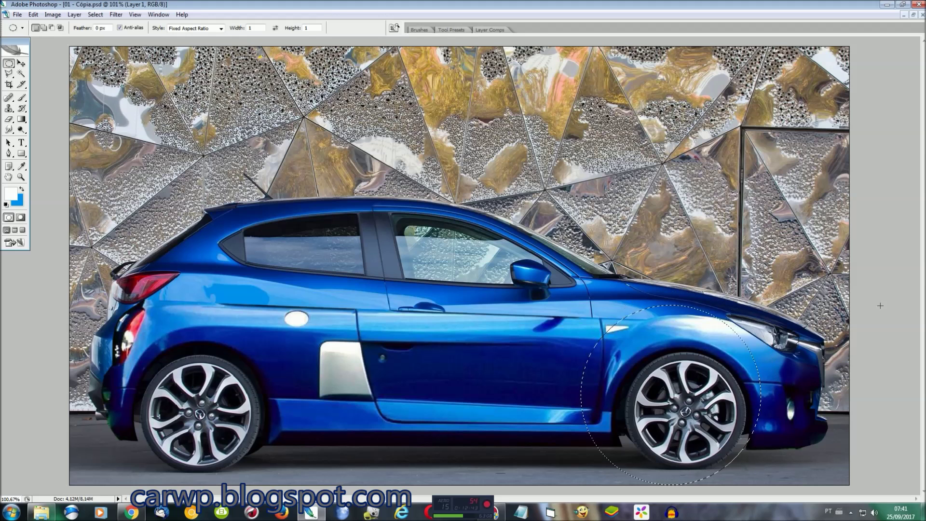
pyautogui.hotkey('shift', 'Right')
pyautogui.hotkey('shift', 'Right')
pyautogui.hotkey('shift', 'Right')
pyautogui.rightClick(737, 360)
pyautogui.click(757, 292)
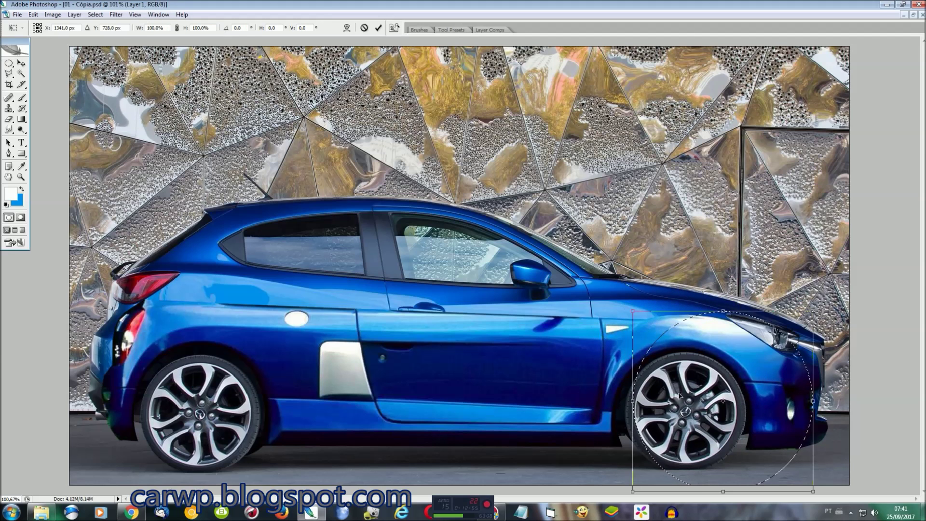
pyautogui.moveTo(632, 402); pyautogui.dragTo(584, 400)
pyautogui.press('Return')
pyautogui.hotkey('ctrl', '+')
pyautogui.hotkey('ctrl', '+')
pyautogui.moveTo(598, 498); pyautogui.dragTo(818, 498)
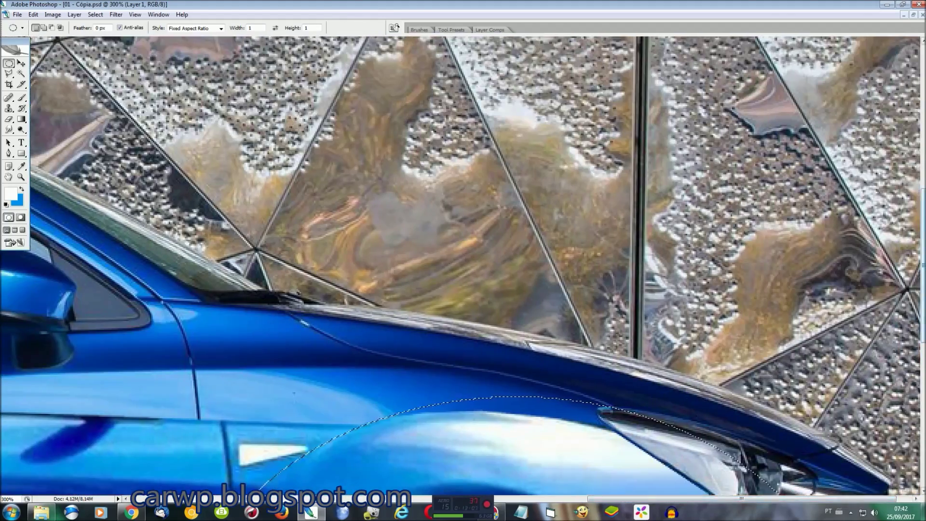
# Outline along the headlight and smudge the fender highlight smooth
pyautogui.press('l')
pyautogui.click(853, 413)
pyautogui.click(742, 365)
pyautogui.click(597, 257)
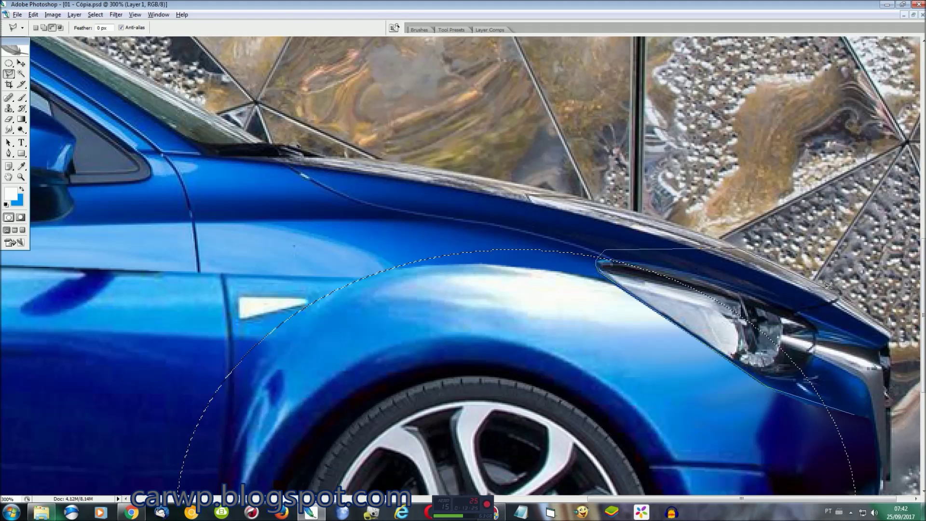
pyautogui.press('r')
pyautogui.moveTo(430, 248)
pyautogui.mouseDown()
pyautogui.moveTo(542, 263)
pyautogui.moveTo(729, 259)
pyautogui.mouseUp()
pyautogui.hotkey('ctrl', '0')
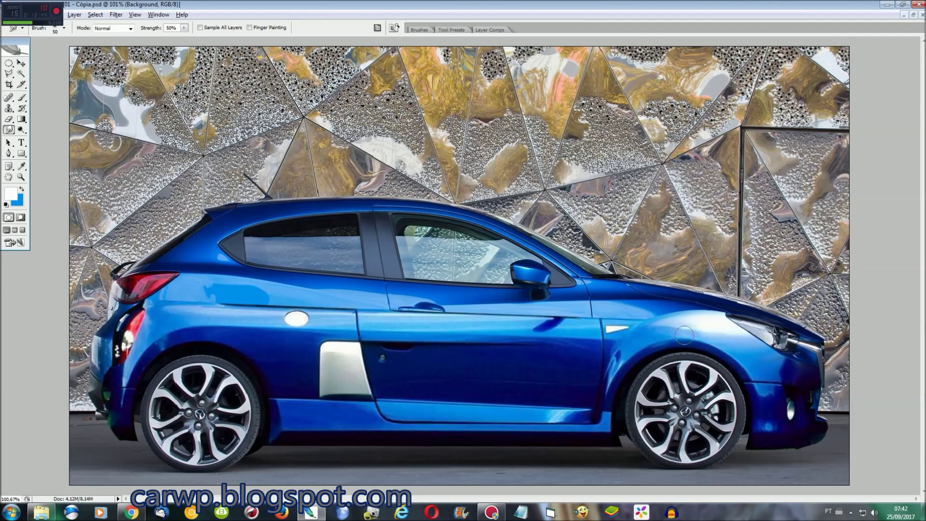
# Zoom to 200% over the car doors and show the Layers palette
pyautogui.hotkey('ctrl', '+')
pyautogui.hotkey('ctrl', '+')
pyautogui.hotkey('ctrl', '+')
pyautogui.moveTo(636, 498); pyautogui.dragTo(765, 499)
pyautogui.scroll(-3, 717, 400)
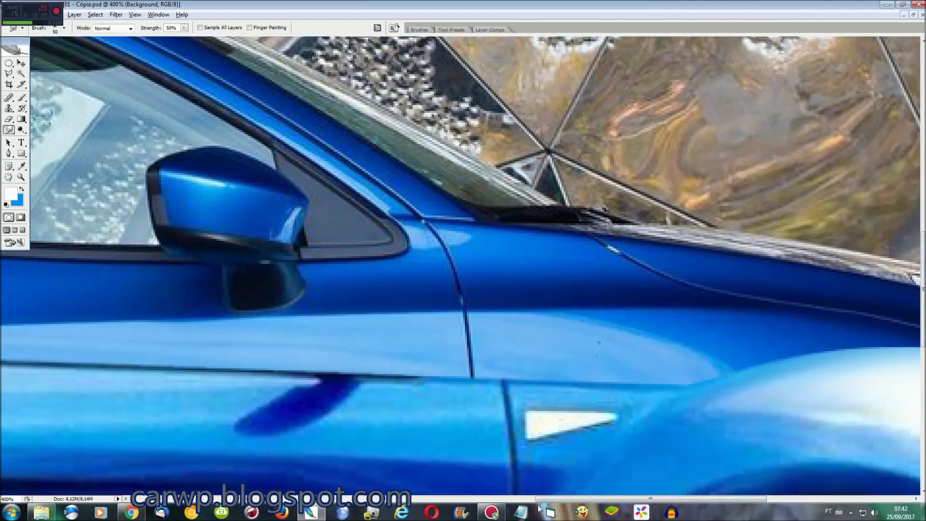
pyautogui.press('l')
pyautogui.click(767, 374)
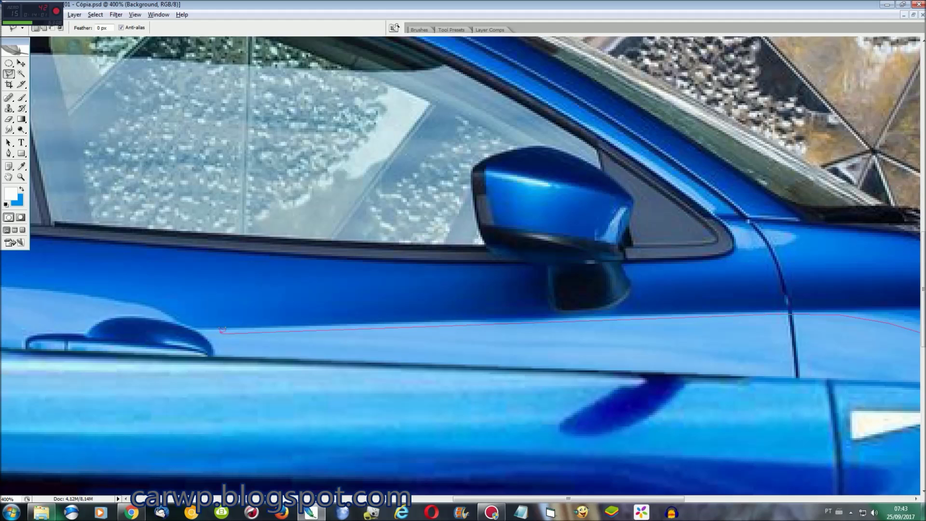
pyautogui.moveTo(529, 310); pyautogui.dragTo(222, 330)
pyautogui.hotkey('ctrl', '0')
pyautogui.hotkey('ctrl', '+')
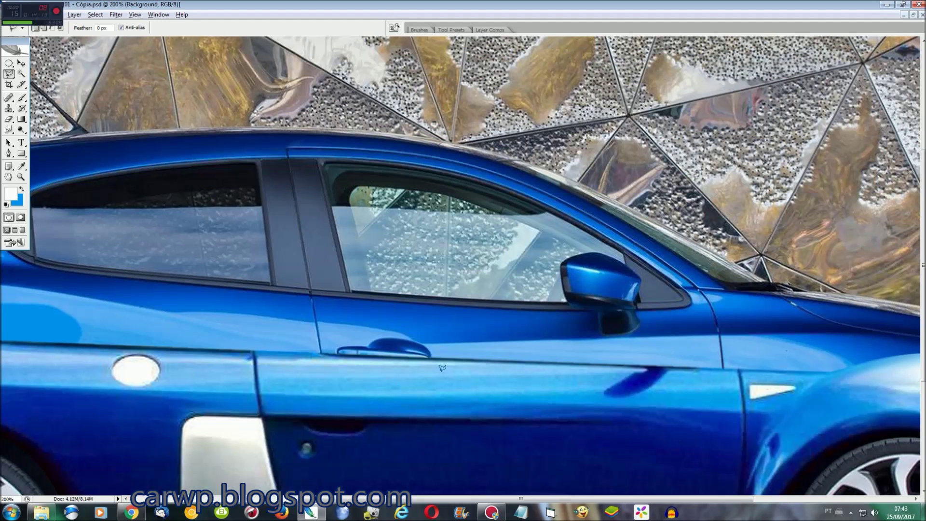
pyautogui.scroll(-2, 748, 384)
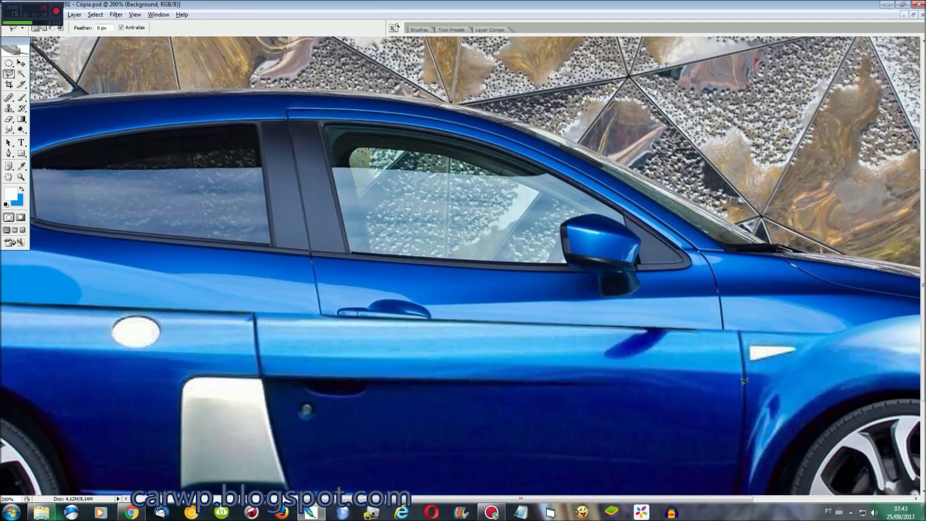
pyautogui.hscroll(-2, 748, 384)
pyautogui.press('F7')
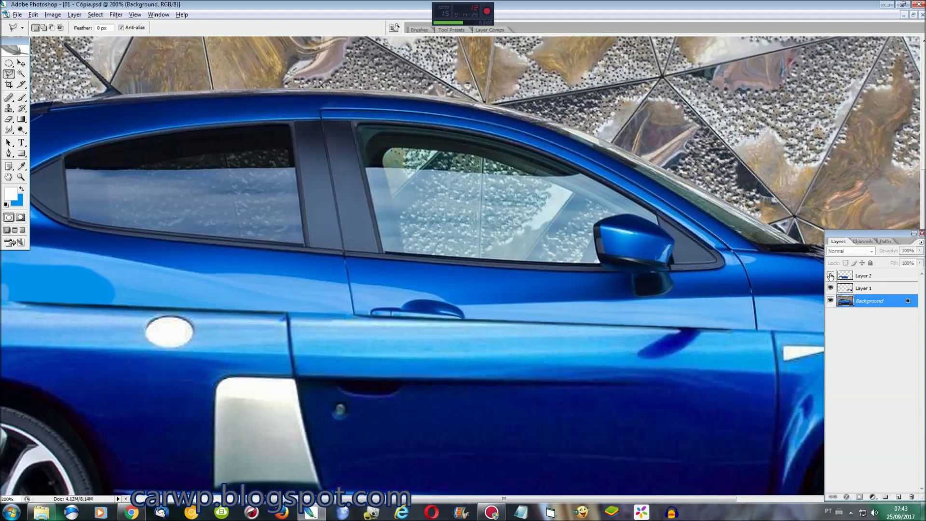
# Hide Layer 2 and outline the front door area on the Background layer
pyautogui.click(849, 276)
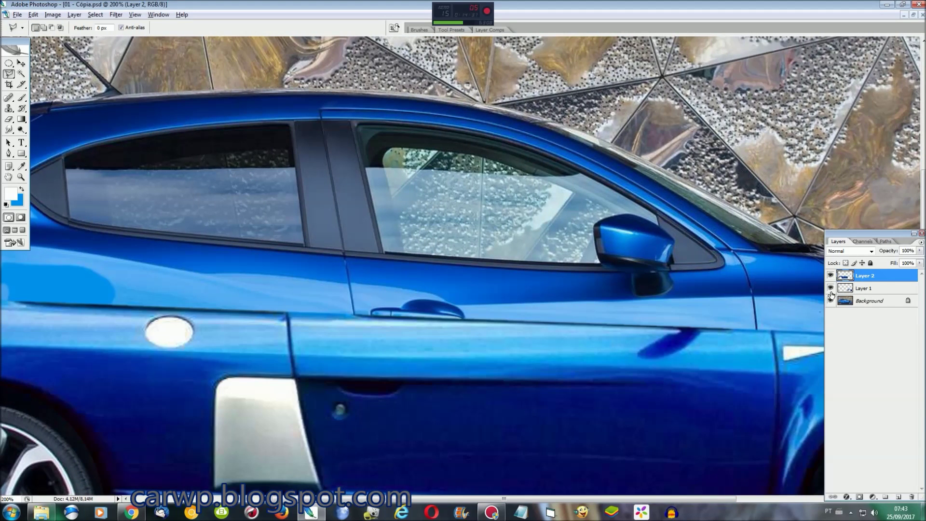
pyautogui.click(867, 302)
pyautogui.click(831, 276)
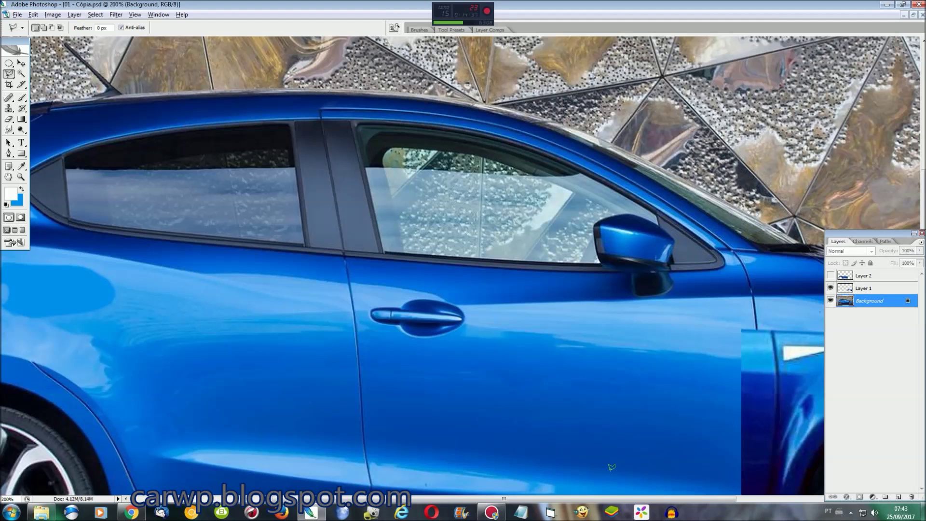
pyautogui.hscroll(1, 610, 466)
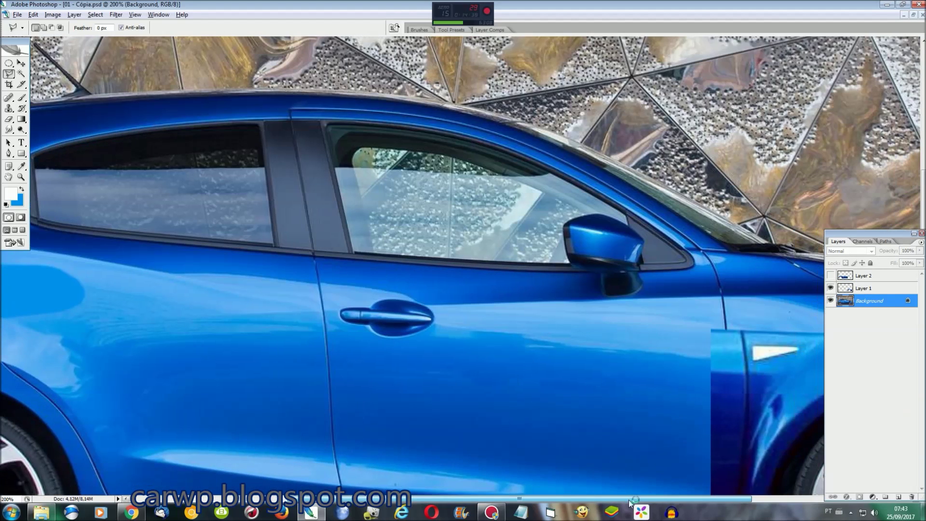
pyautogui.click(256, 103)
pyautogui.click(290, 338)
pyautogui.click(404, 341)
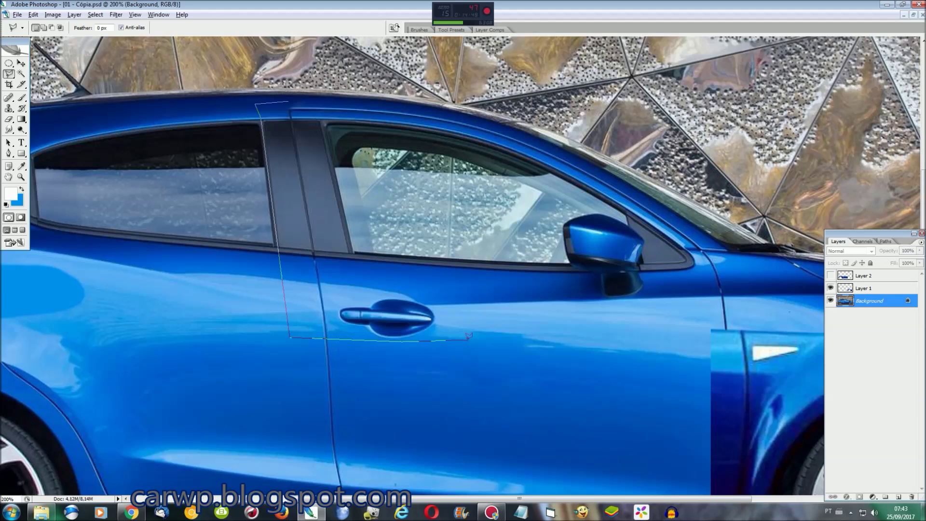
pyautogui.click(560, 345)
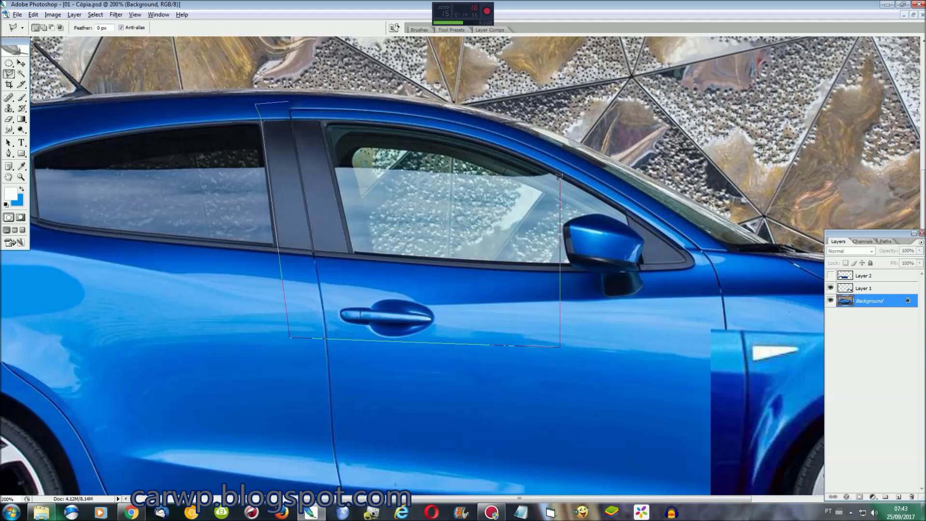
pyautogui.click(497, 119)
pyautogui.click(296, 94)
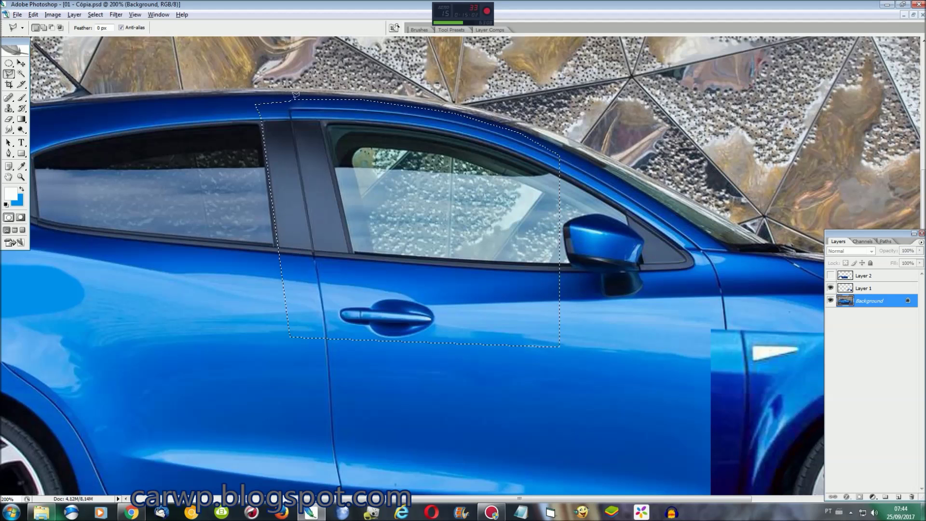
# Paste the door area as a new layer, shift it left and stretch it wider on both sides
pyautogui.click(831, 276)
pyautogui.click(864, 275)
pyautogui.hotkey('ctrl', 'v')
pyautogui.hotkey('ctrl', 't')
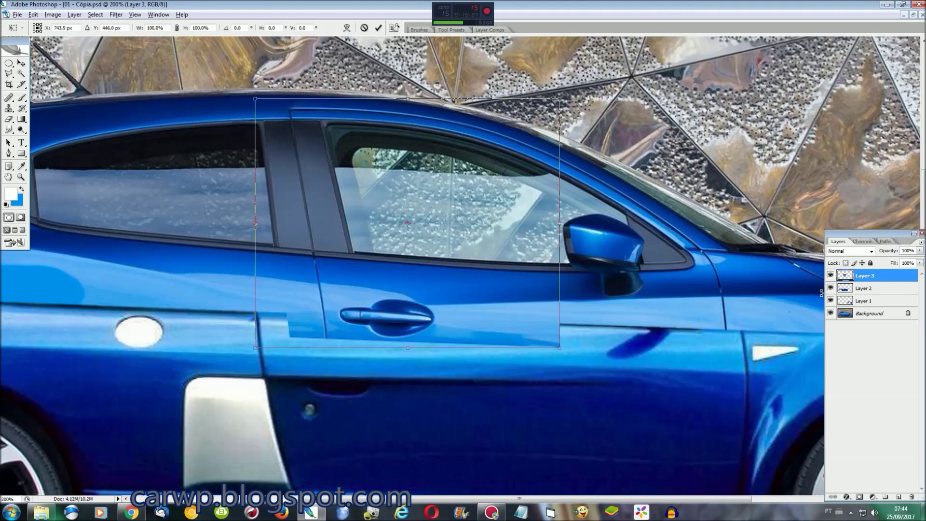
pyautogui.moveTo(408, 222); pyautogui.dragTo(369, 222)
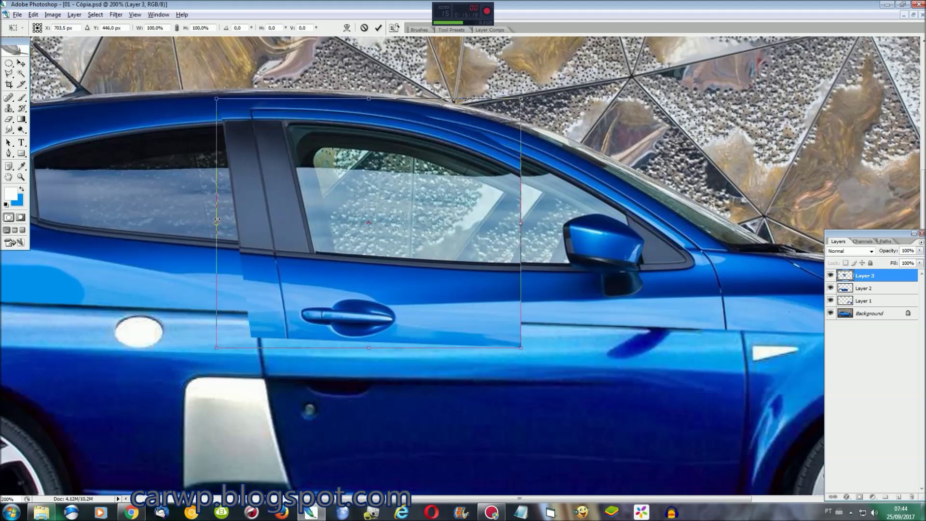
pyautogui.moveTo(217, 220); pyautogui.dragTo(180, 213)
pyautogui.moveTo(521, 223); pyautogui.dragTo(562, 223)
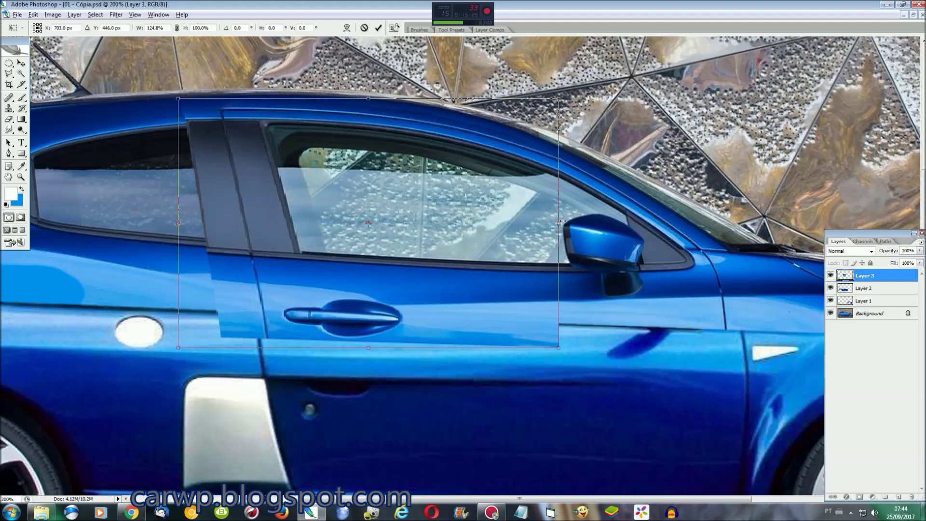
pyautogui.press('Return')
# Warp the door piece so its lower edge bends upward
pyautogui.press('l')
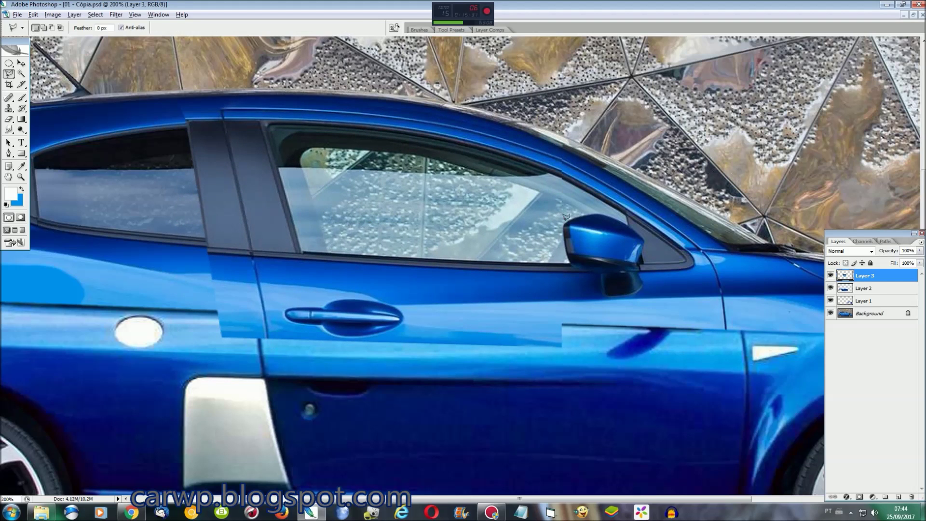
pyautogui.hotkey('ctrl', 't')
pyautogui.rightClick(408, 193)
pyautogui.click(425, 265)
pyautogui.moveTo(344, 264); pyautogui.dragTo(344, 250)
pyautogui.press('Return')
# Delete the door piece's excess over the lower car body and clear the selection
pyautogui.press('l')
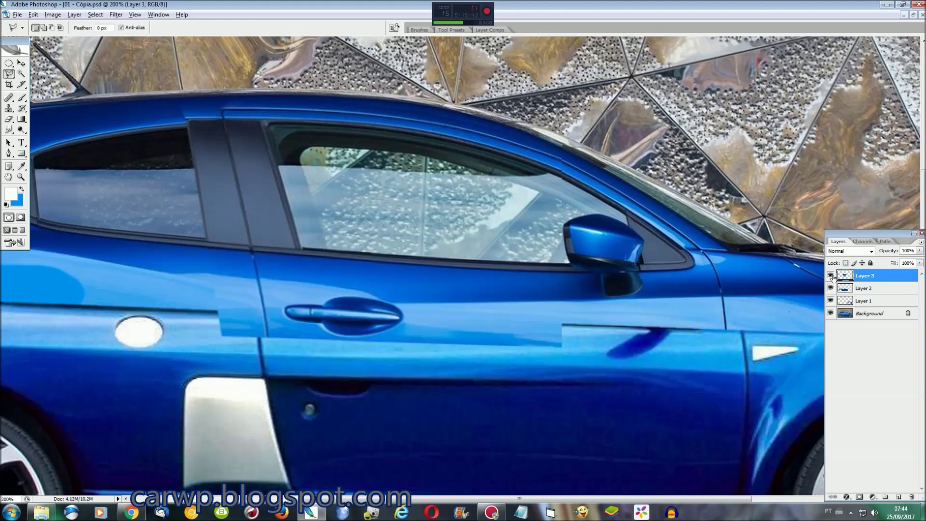
pyautogui.click(831, 275)
pyautogui.rightClick(844, 276)
pyautogui.click(823, 321)
pyautogui.click(831, 276)
pyautogui.press('Delete')
pyautogui.hotkey('ctrl', 'd')
# Warp the remaining door piece again, pulling its lower-left corner into place
pyautogui.hotkey('ctrl', 't')
pyautogui.rightClick(386, 275)
pyautogui.click(408, 348)
pyautogui.moveTo(306, 324); pyautogui.dragTo(286, 322)
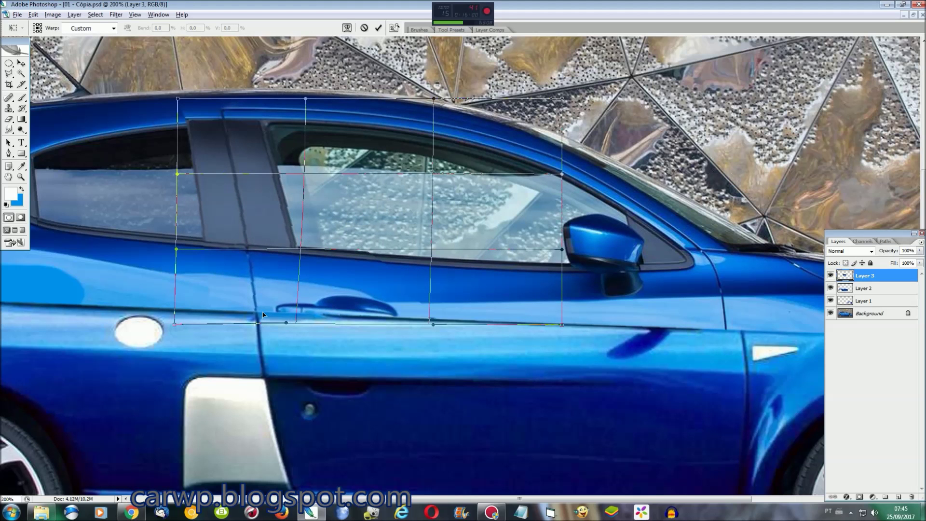
pyautogui.press('Return')
pyautogui.hotkey('ctrl', '0')
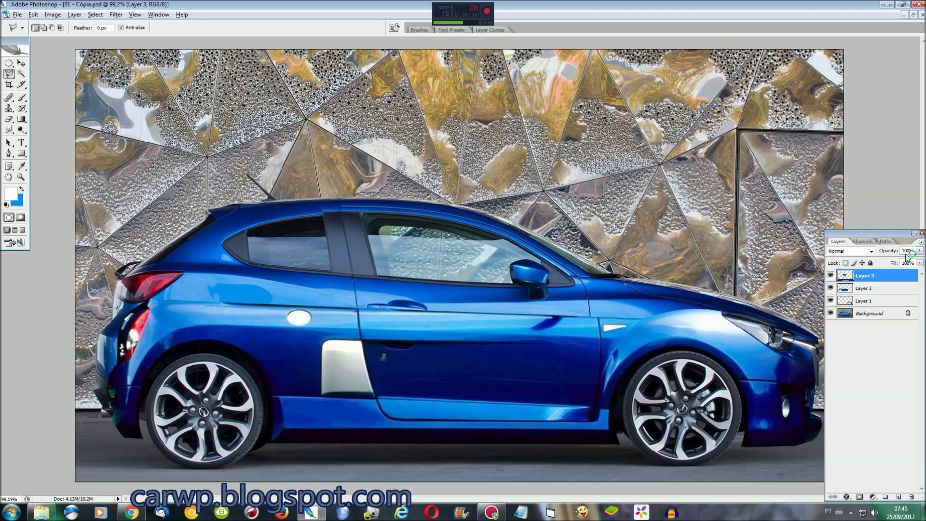
pyautogui.hotkey('ctrl', '+')
pyautogui.hotkey('ctrl', '+')
pyautogui.hscroll(-5, 722, 480)
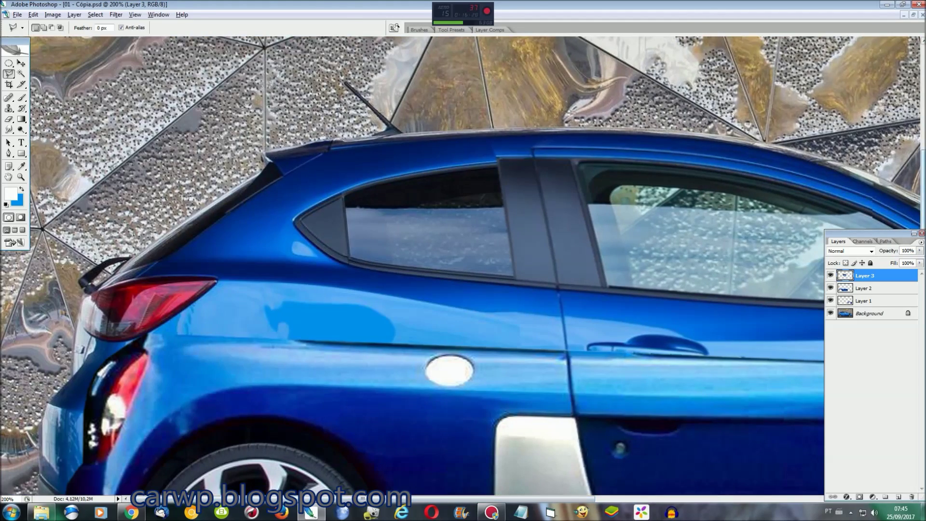
# Toggle Layers 1 and 2 to compare the car's rear with the original
pyautogui.scroll(-2, 722, 480)
pyautogui.scroll(-3, 463, 266)
pyautogui.scroll(-1, 464, 266)
pyautogui.click(830, 300)
pyautogui.click(830, 288)
pyautogui.click(831, 288)
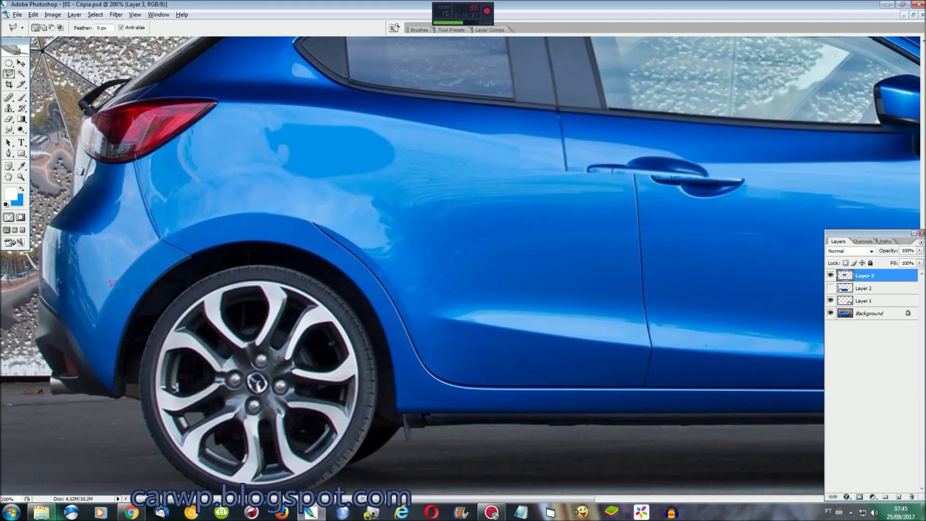
# Lasso the rear quarter and delete Layer 2 pixels inside it to reveal a smooth fender
pyautogui.click(34, 279)
pyautogui.click(42, 176)
pyautogui.click(87, 146)
pyautogui.click(135, 154)
pyautogui.click(831, 288)
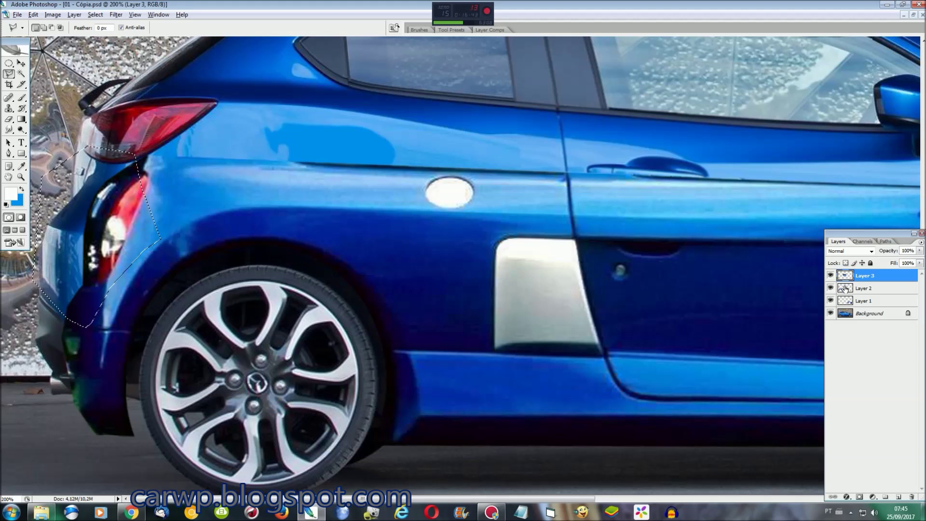
pyautogui.click(845, 288)
pyautogui.press('Delete')
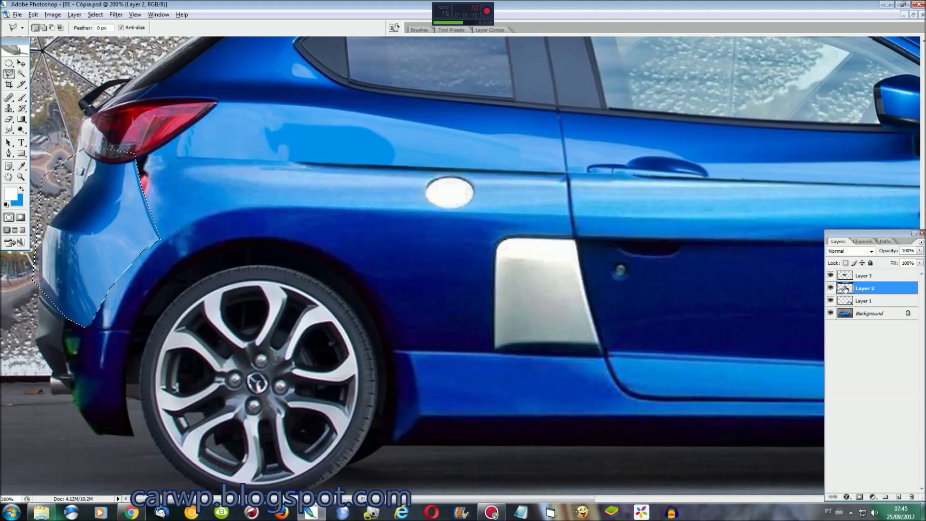
pyautogui.hotkey('ctrl', 'd')
# Reselect the rear quarter and smudge the paint along the fender edge
pyautogui.click(95, 14)
pyautogui.click(111, 50)
pyautogui.press('r')
pyautogui.moveTo(147, 174); pyautogui.dragTo(131, 205)
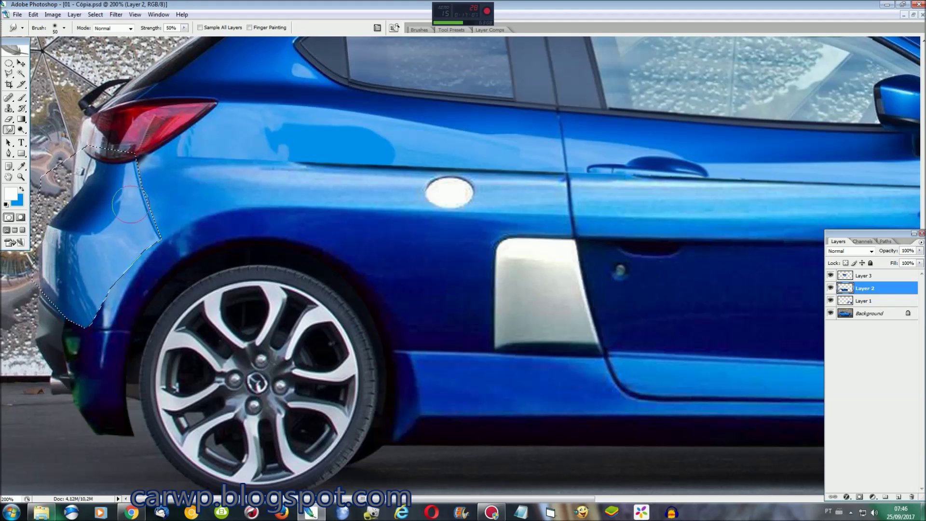
pyautogui.press('l')
pyautogui.hotkey('ctrl', 'd')
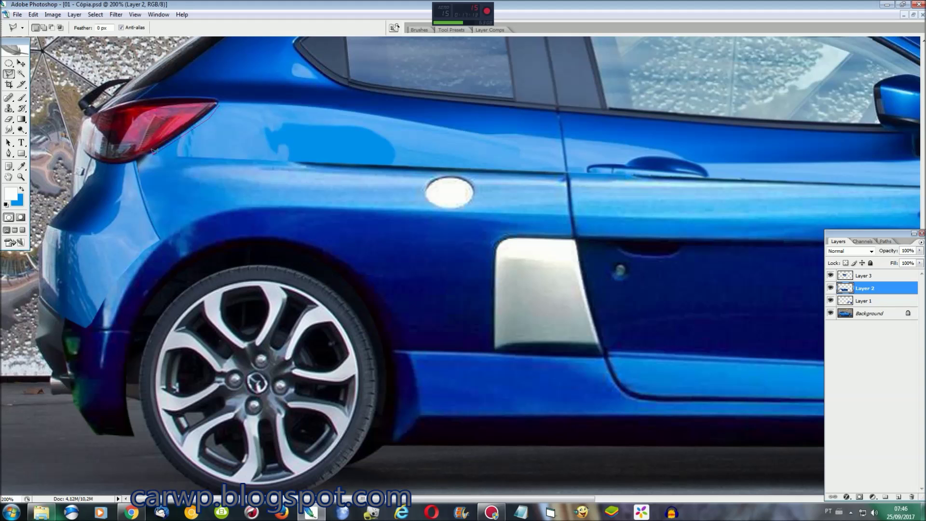
# Outline the area around the taillight for smudging
pyautogui.click(97, 163)
pyautogui.click(144, 102)
pyautogui.click(217, 103)
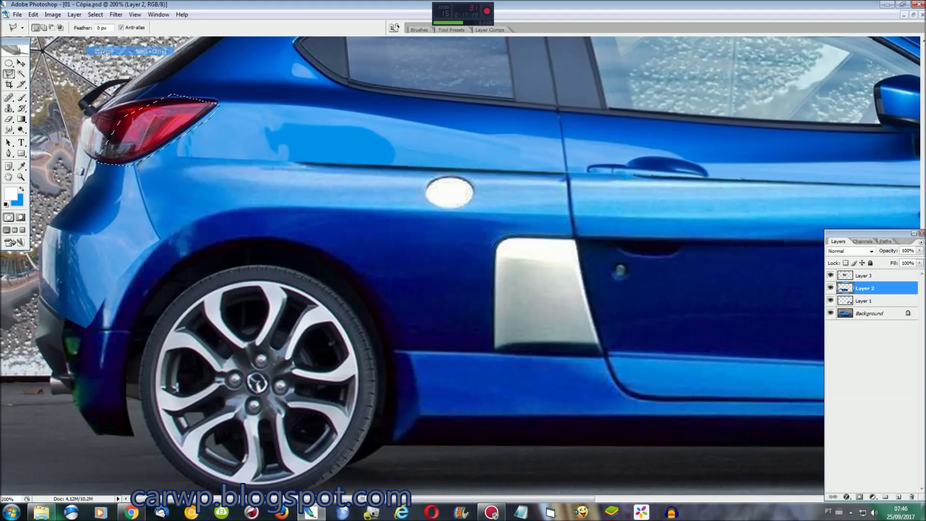
pyautogui.press('r')
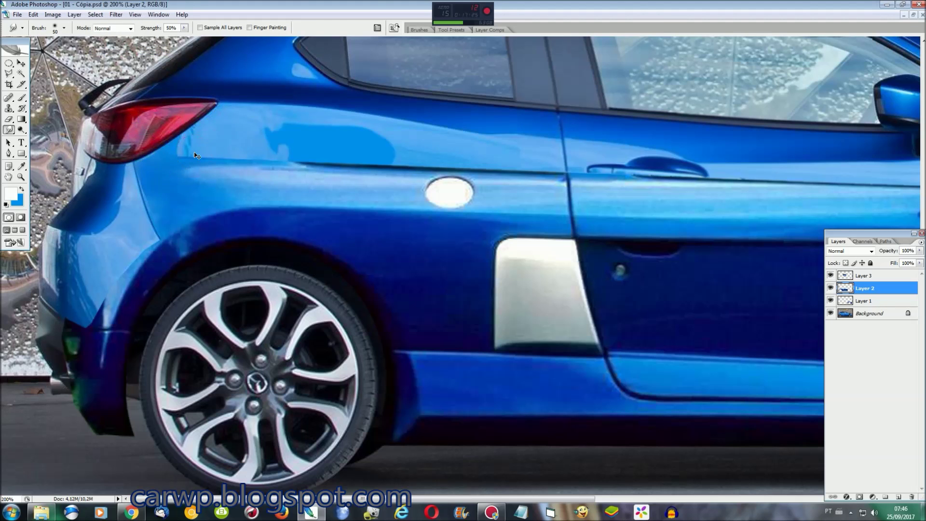
pyautogui.hotkey('ctrl', '0')
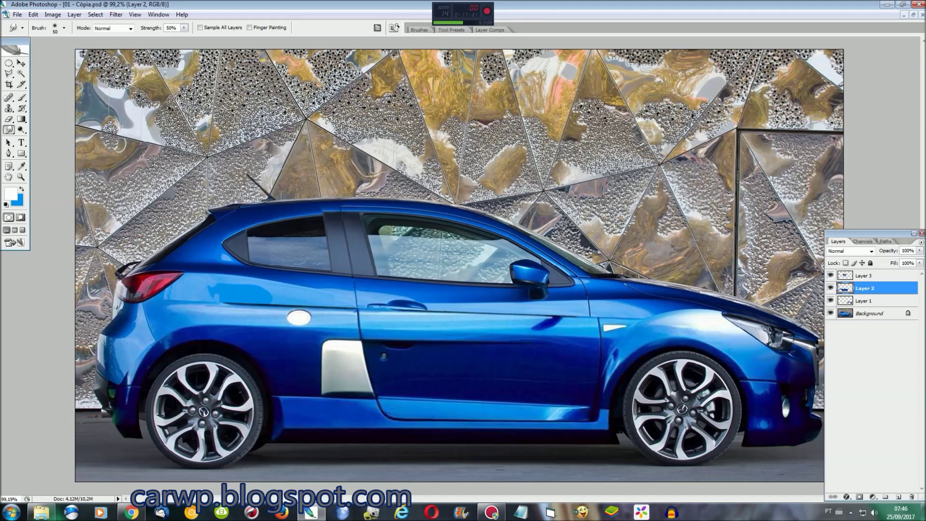
# Hide Layer 2 and outline the rear bumper on the Background layer
pyautogui.click(847, 314)
pyautogui.click(831, 288)
pyautogui.hotkey('ctrl', '+')
pyautogui.hotkey('ctrl', '+')
pyautogui.hotkey('ctrl', '+')
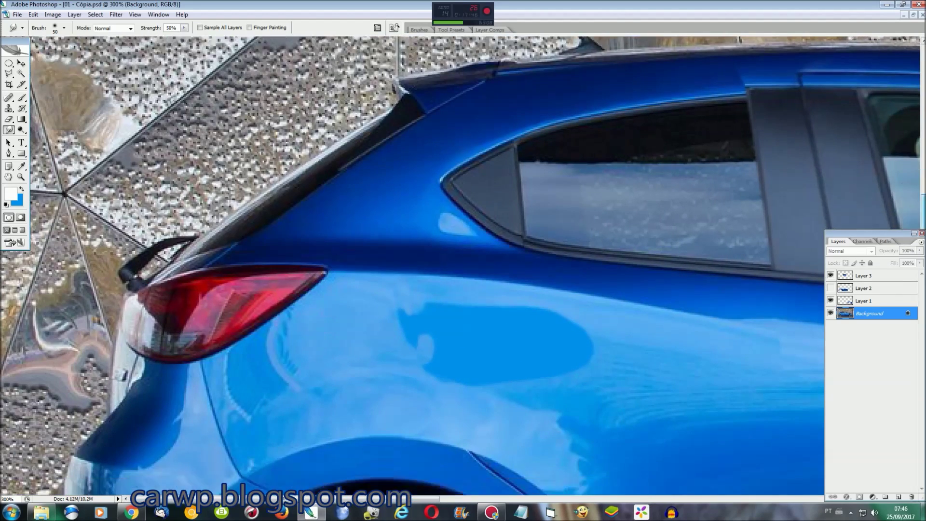
pyautogui.scroll(-5, 338, 290)
pyautogui.press('l')
pyautogui.click(61, 238)
pyautogui.click(96, 265)
pyautogui.click(166, 390)
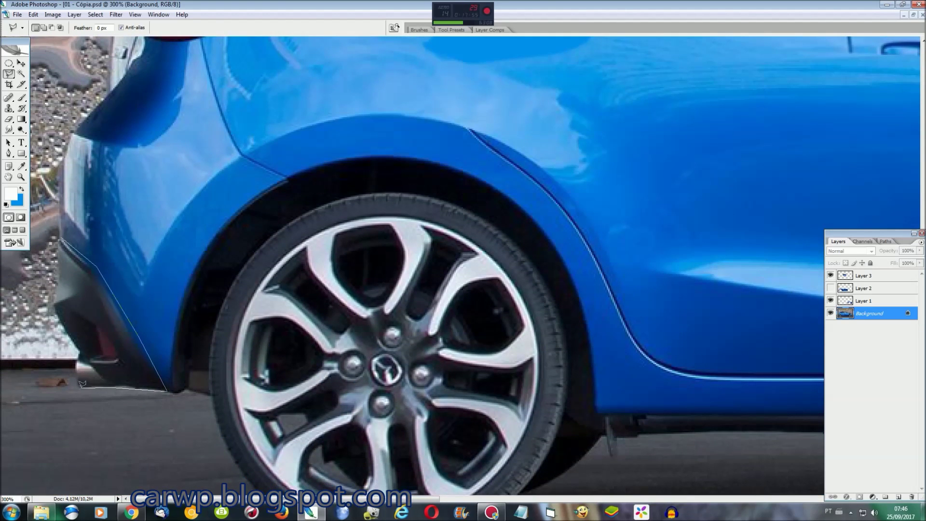
pyautogui.click(60, 240)
# Copy the bumper area to a new layer and nudge it lower
pyautogui.click(831, 289)
pyautogui.hotkey('ctrl', 'j')
pyautogui.hotkey('ctrl', 't')
pyautogui.hotkey('shift', 'Down')
pyautogui.hotkey('shift', 'Down')
pyautogui.hotkey('shift', 'Down')
pyautogui.hotkey('shift', 'Down')
pyautogui.press('Return')
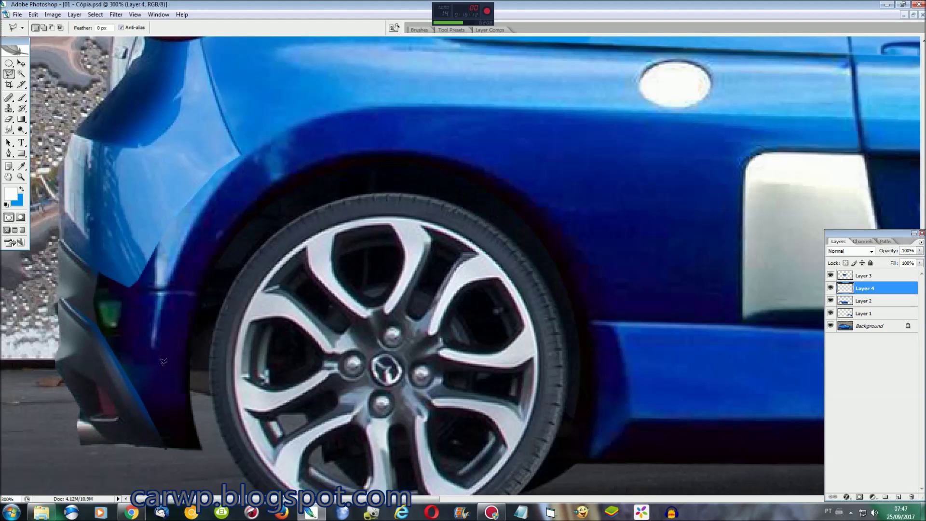
# Copy a tall rectangular strip at the car's rear to a new layer and stretch it to about double height
pyautogui.click(8, 63)
pyautogui.click(48, 66)
pyautogui.moveTo(47, 175); pyautogui.dragTo(133, 404)
pyautogui.hotkey('ctrl', 'j')
pyautogui.hotkey('ctrl', 't')
pyautogui.moveTo(89, 293); pyautogui.dragTo(84, 205)
pyautogui.press('Return')
# Outline the bumper's left edge with the polygonal lasso
pyautogui.press('l')
pyautogui.click(128, 287)
pyautogui.click(48, 248)
pyautogui.doubleClick(151, 233)
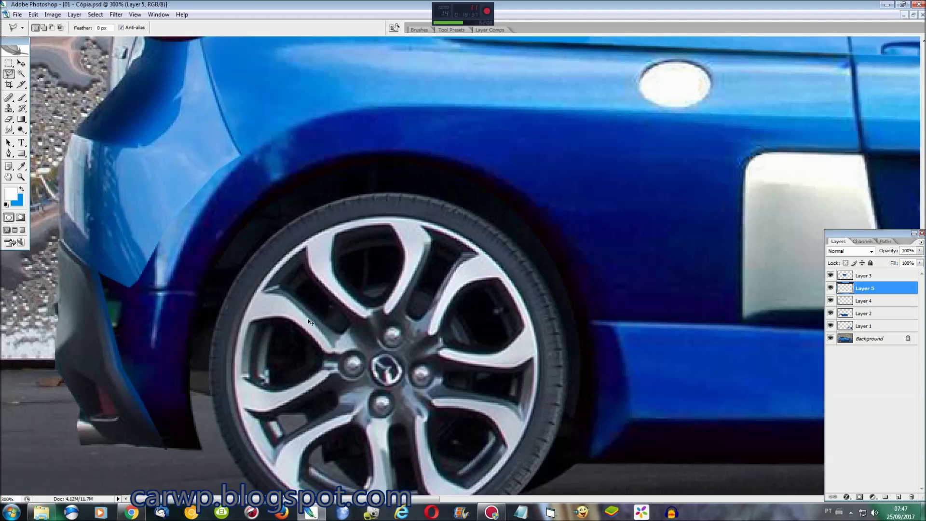
pyautogui.hotkey('ctrl', '0')
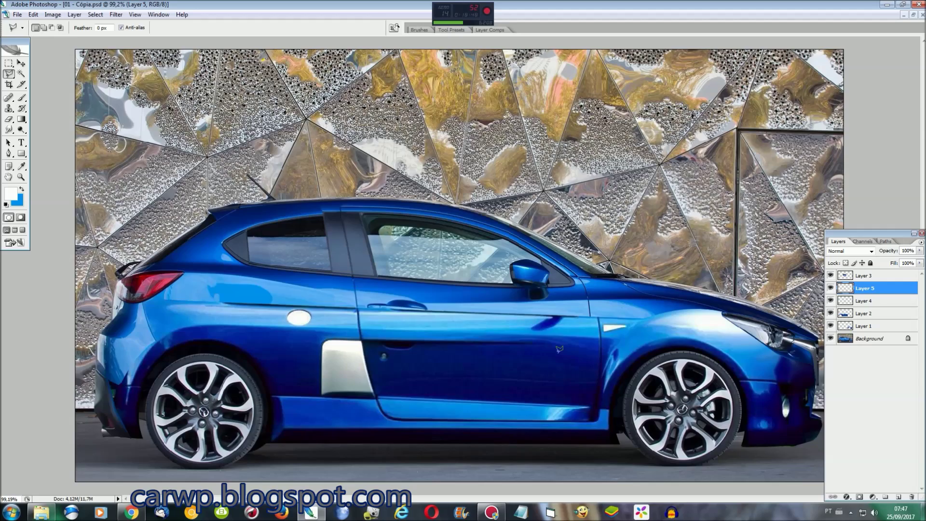
pyautogui.hotkey('ctrl', '+')
pyautogui.hotkey('ctrl', '+')
pyautogui.hotkey('ctrl', '+')
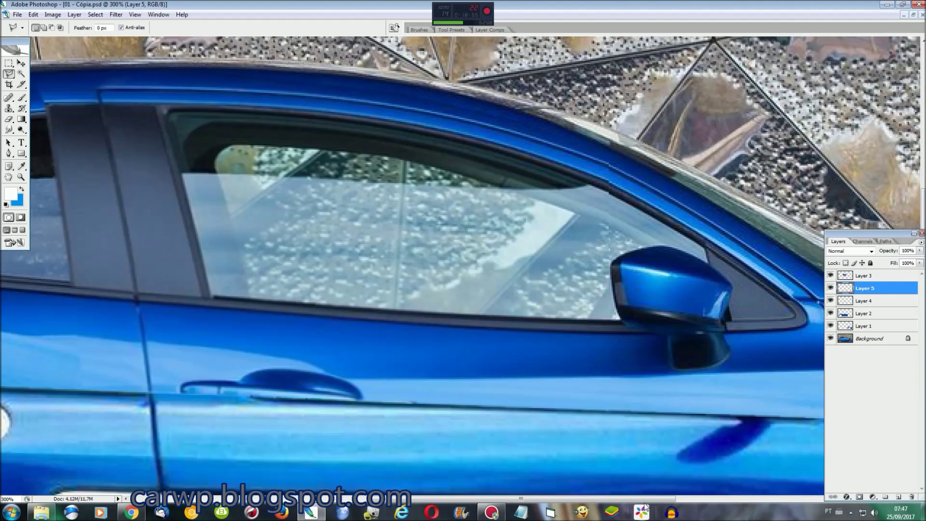
pyautogui.moveTo(646, 500); pyautogui.dragTo(557, 500)
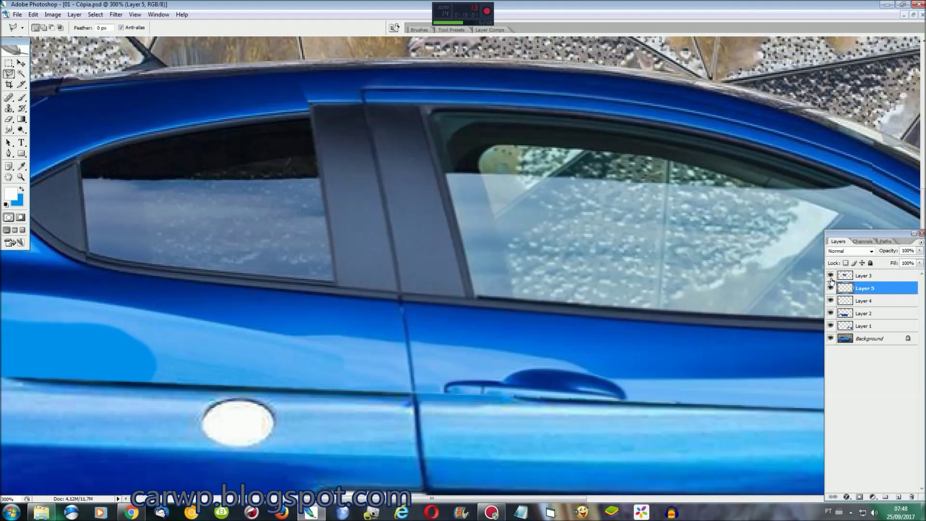
# Make Layer 3 active and outline the roof area near the door pillar
pyautogui.click(831, 276)
pyautogui.click(848, 276)
pyautogui.click(447, 107)
pyautogui.click(311, 113)
pyautogui.click(259, 117)
pyautogui.click(253, 88)
pyautogui.click(436, 68)
pyautogui.click(453, 83)
# Trim the roof outline's right part, delete those Layer 3 pixels, and check with Layer 2 hidden
pyautogui.keyDown('alt'); pyautogui.click(361, 112); pyautogui.keyUp('alt')
pyautogui.keyDown('alt'); pyautogui.click(359, 86); pyautogui.keyUp('alt')
pyautogui.keyDown('alt'); pyautogui.click(463, 73); pyautogui.keyUp('alt')
pyautogui.doubleClick(463, 113)
pyautogui.press('Delete')
pyautogui.hotkey('ctrl', 'd')
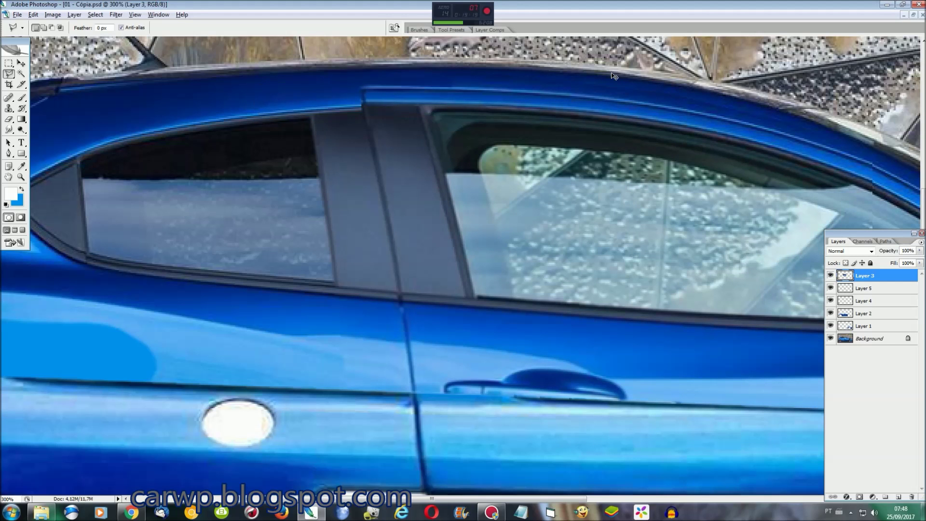
pyautogui.hotkey('ctrl', '0')
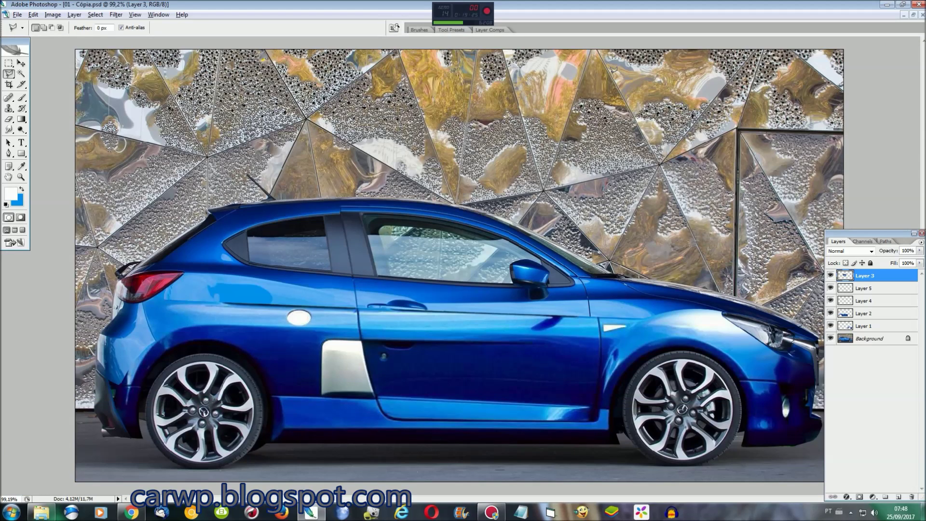
pyautogui.click(830, 313)
# Close a thin sliver selection along the car's side and restore it on Layer 1
pyautogui.click(866, 313)
pyautogui.hotkey('ctrl', '+')
pyautogui.hotkey('ctrl', '+')
pyautogui.hotkey('ctrl', '+')
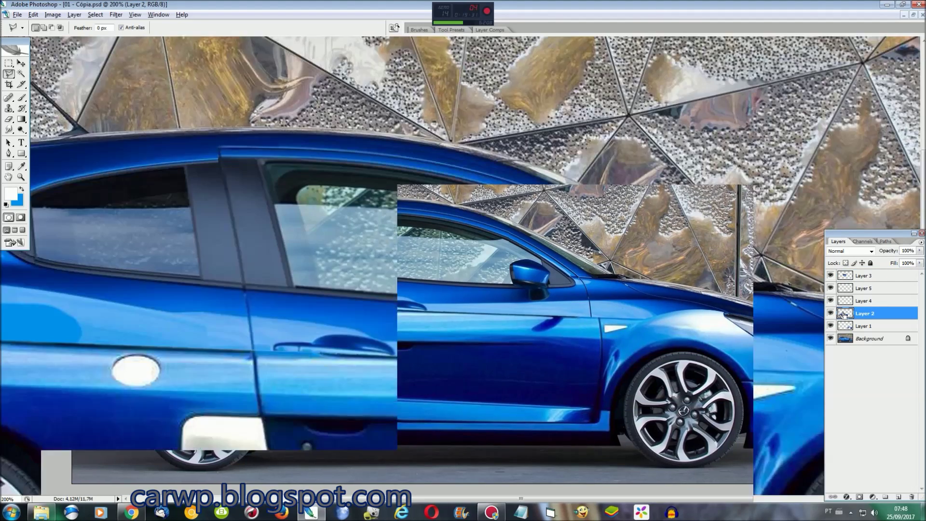
pyautogui.hscroll(5, 413, 265)
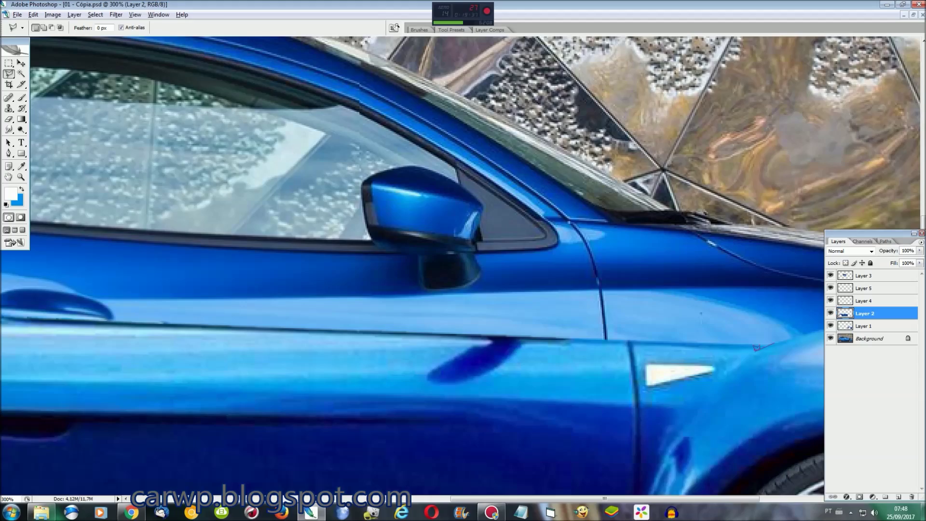
pyautogui.hscroll(-10, 699, 328)
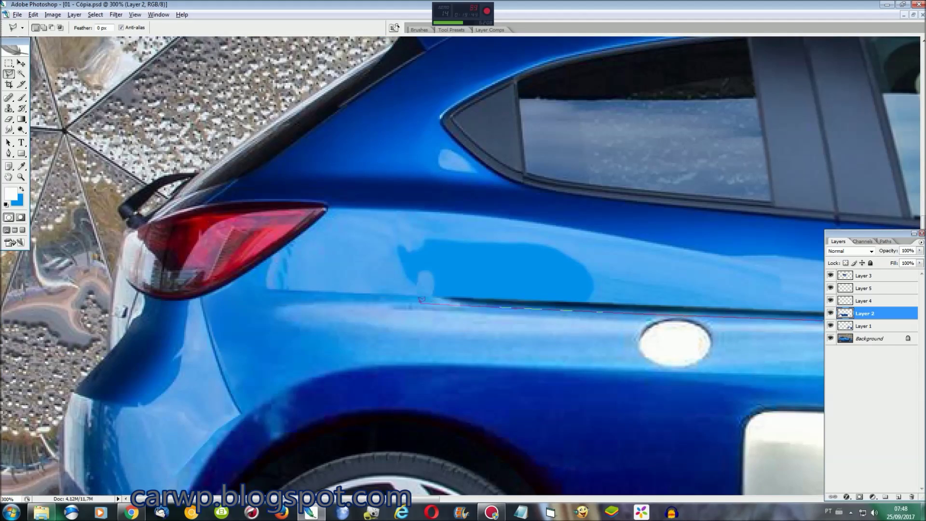
pyautogui.doubleClick(245, 289)
pyautogui.hscroll(10, 244, 288)
pyautogui.hotkey('ctrl', '0')
pyautogui.click(847, 326)
pyautogui.hotkey('ctrl', 'd')
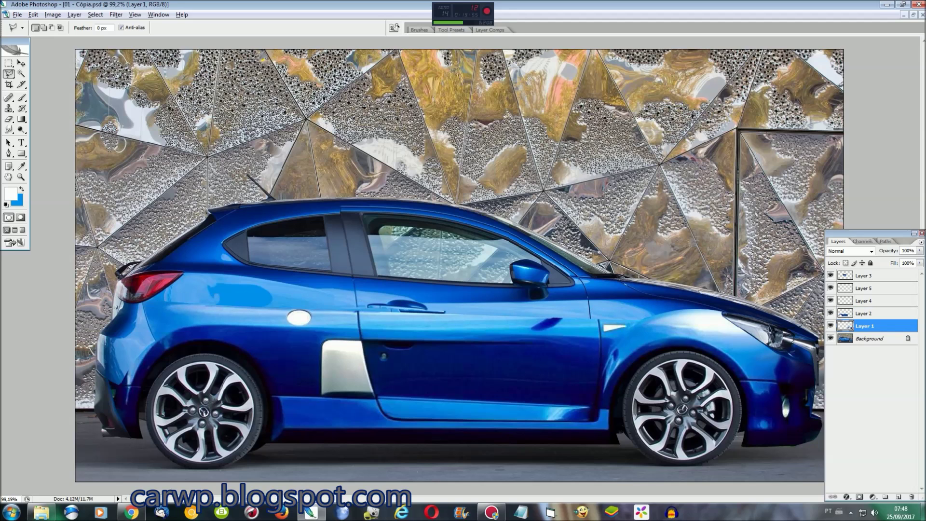
pyautogui.hotkey('ctrl', 'shift', 'd')
pyautogui.click(830, 276)
# Outline a strip along the front door on the Background layer
pyautogui.click(845, 338)
pyautogui.hotkey('ctrl', '+')
pyautogui.hotkey('ctrl', '+')
pyautogui.hotkey('ctrl', '+')
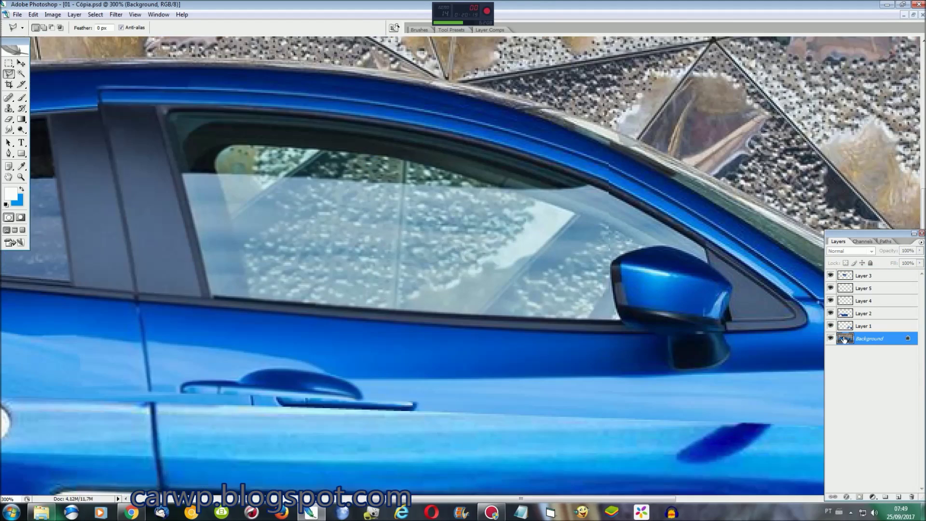
pyautogui.moveTo(680, 500); pyautogui.dragTo(794, 499)
pyautogui.scroll(-3, 726, 305)
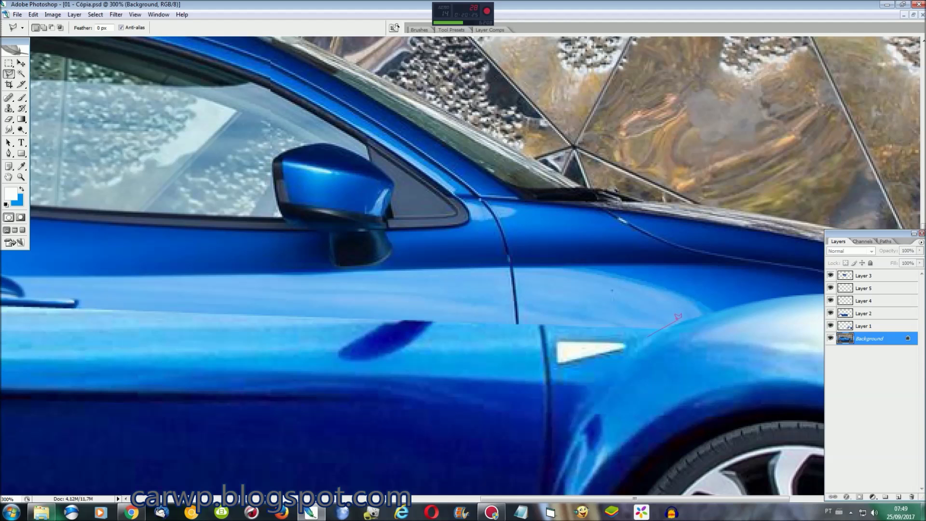
pyautogui.click(579, 272)
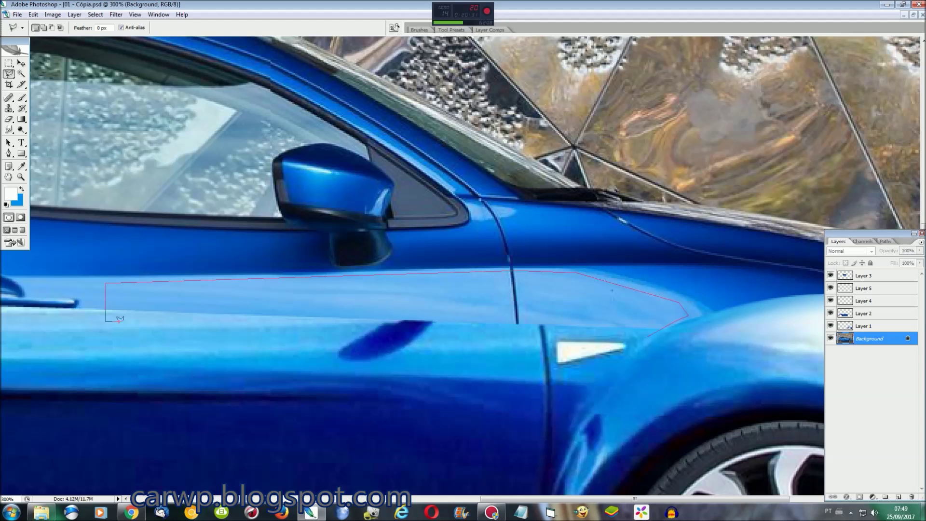
pyautogui.click(646, 337)
# Copy the door strip to a new layer and slant its bottom edge to the right
pyautogui.hotkey('ctrl', 'j')
pyautogui.hotkey('ctrl', 't')
pyautogui.moveTo(547, 346); pyautogui.dragTo(573, 346)
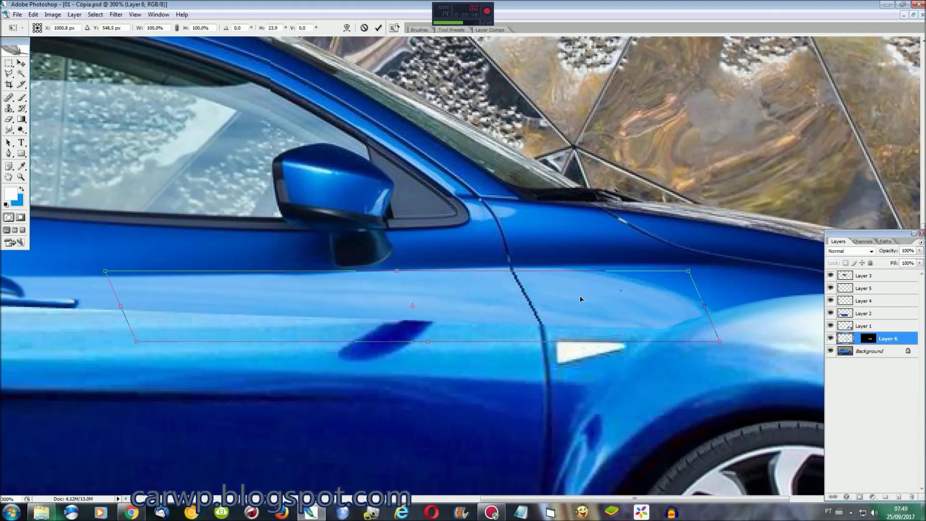
pyautogui.press('Return')
# Fit the car on screen and merge all layers into the Background
pyautogui.hotkey('ctrl', '0')
pyautogui.hotkey('ctrl', '+')
pyautogui.hotkey('ctrl', '0')
pyautogui.hotkey('ctrl', 'shift', 'e')
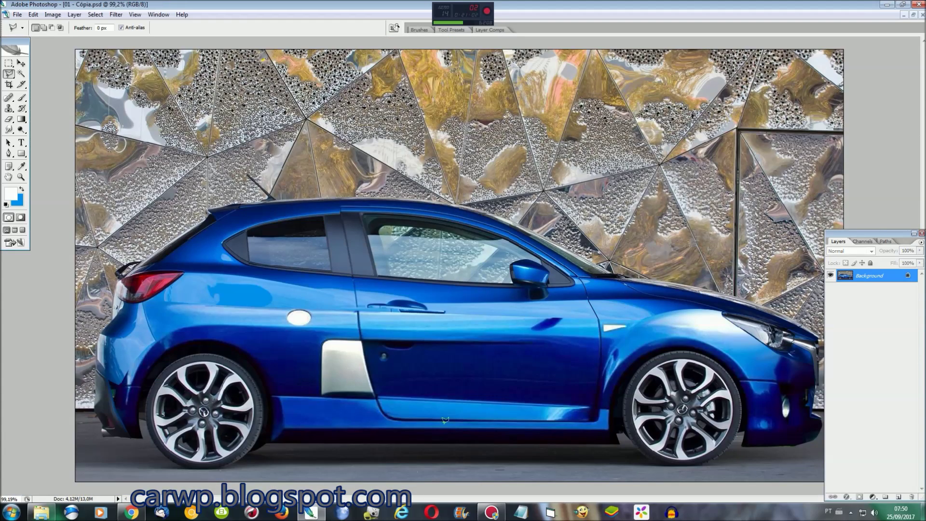
# Zoom in on the front door and lasso a strip of it
pyautogui.hotkey('ctrl', '+')
pyautogui.hotkey('ctrl', '+')
pyautogui.hotkey('ctrl', '+')
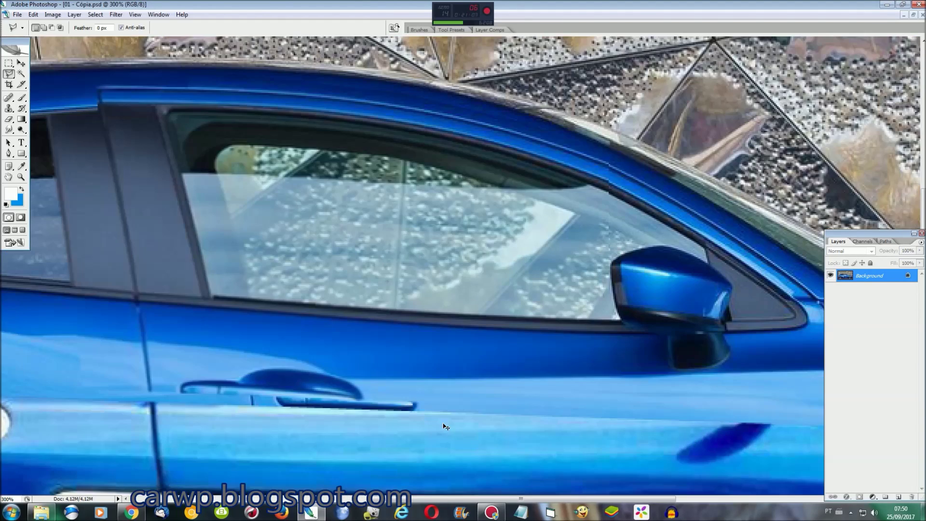
pyautogui.scroll(-5, 441, 424)
pyautogui.scroll(-1, 415, 502)
pyautogui.click(636, 234)
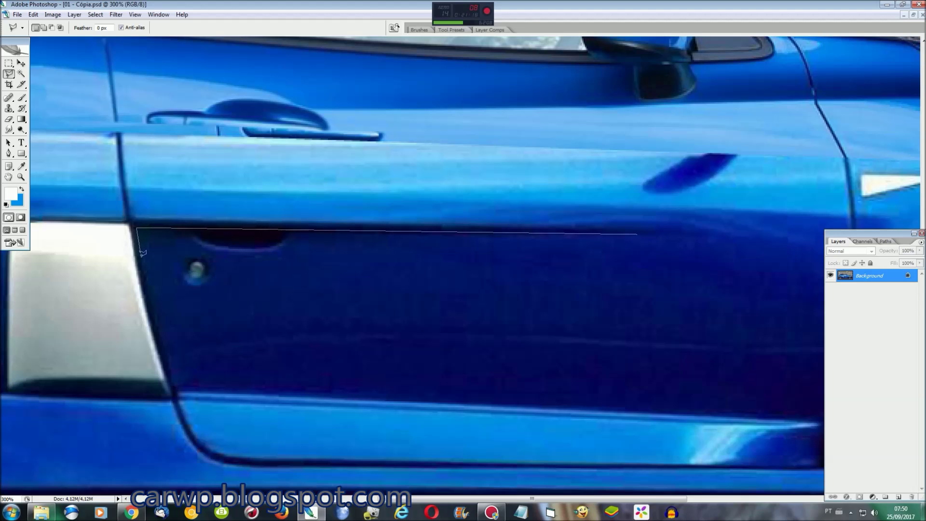
pyautogui.click(179, 408)
pyautogui.click(658, 408)
pyautogui.doubleClick(659, 234)
# Copy the door strip to a layer, try warping it, then cancel and undo
pyautogui.hotkey('ctrl', 'j')
pyautogui.hotkey('ctrl', 't')
pyautogui.rightClick(254, 298)
pyautogui.click(280, 375)
pyautogui.moveTo(193, 270); pyautogui.dragTo(106, 246)
pyautogui.press('Escape')
pyautogui.hotkey('ctrl', 'z')
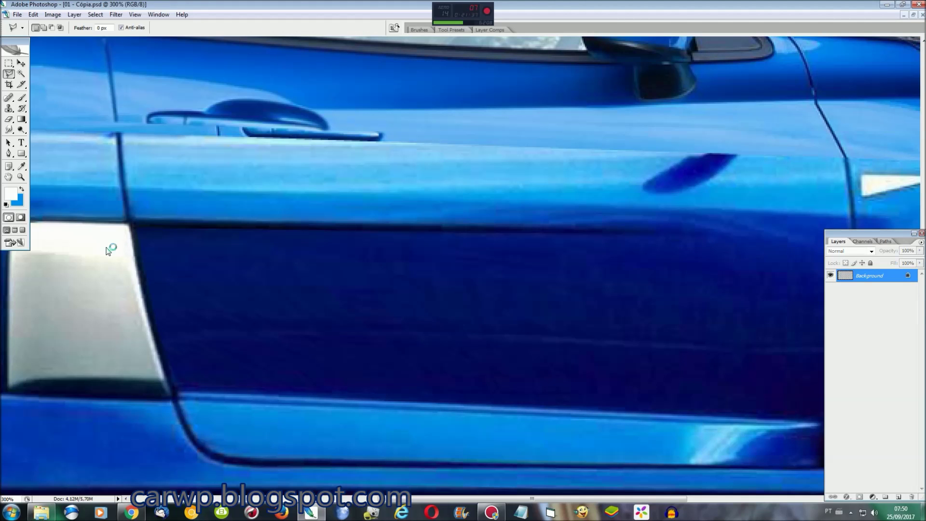
# Outline the door's upper band with the Polygonal Lasso
pyautogui.scroll(3, 579, 410)
pyautogui.hscroll(3, 689, 344)
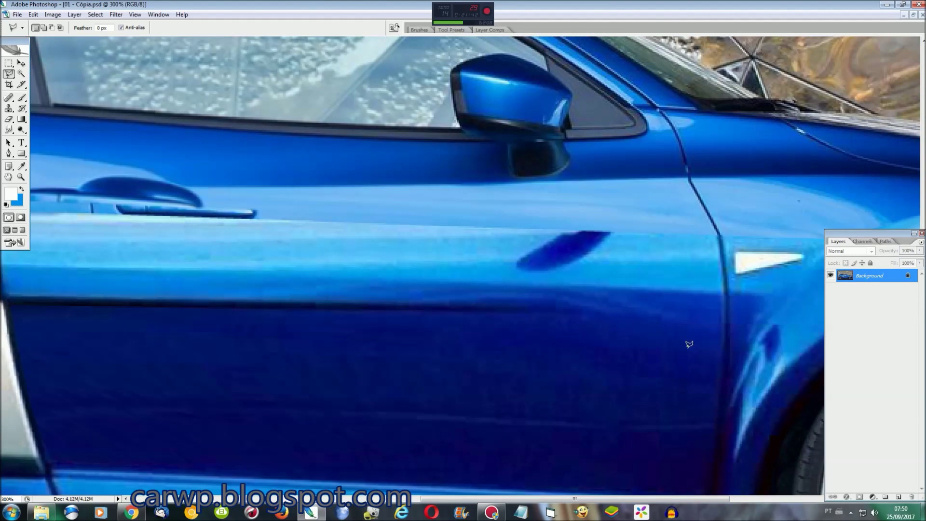
pyautogui.click(718, 288)
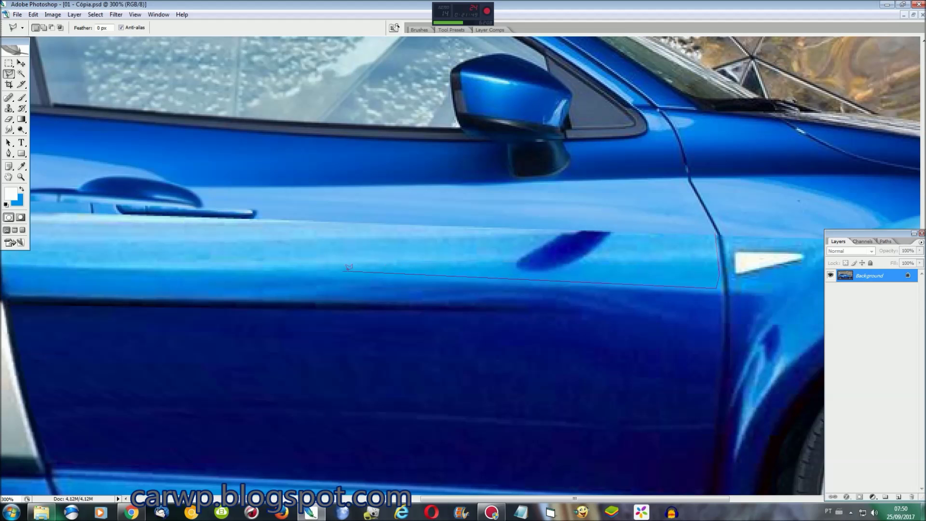
pyautogui.click(268, 228)
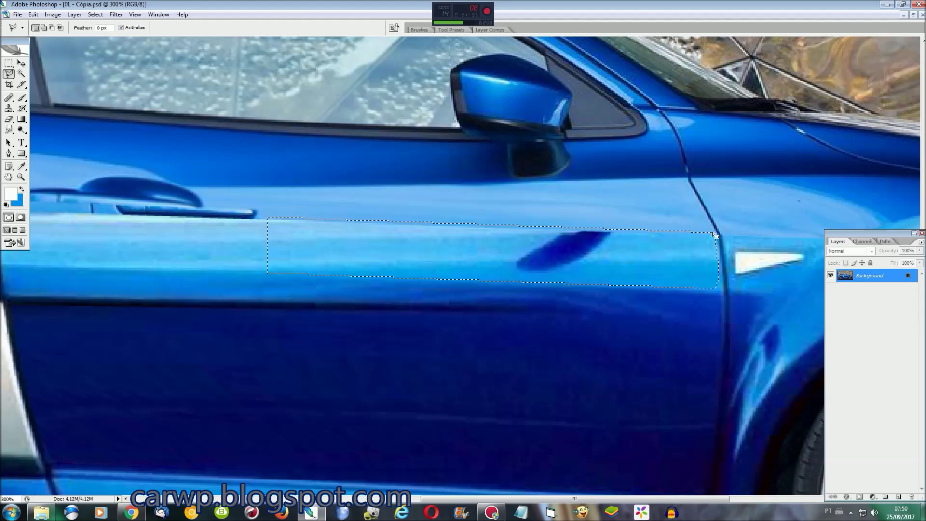
pyautogui.click(715, 235)
pyautogui.hotkey('ctrl', 'alt', '0')
# Copy the upper band, stretch it toward the front, and merge it into the background
pyautogui.hotkey('ctrl', 'j')
pyautogui.hotkey('ctrl', 't')
pyautogui.moveTo(600, 326); pyautogui.dragTo(753, 325)
pyautogui.rightClick(781, 319)
pyautogui.click(764, 333)
pyautogui.press('Return')
pyautogui.hotkey('ctrl', 'e')
# Select the rear quarter panel area with the Polygonal Lasso
pyautogui.hotkey('ctrl', '+')
pyautogui.hotkey('ctrl', '+')
pyautogui.hscroll(-5, 743, 338)
pyautogui.hscroll(-5, 723, 347)
pyautogui.hscroll(-5, 692, 364)
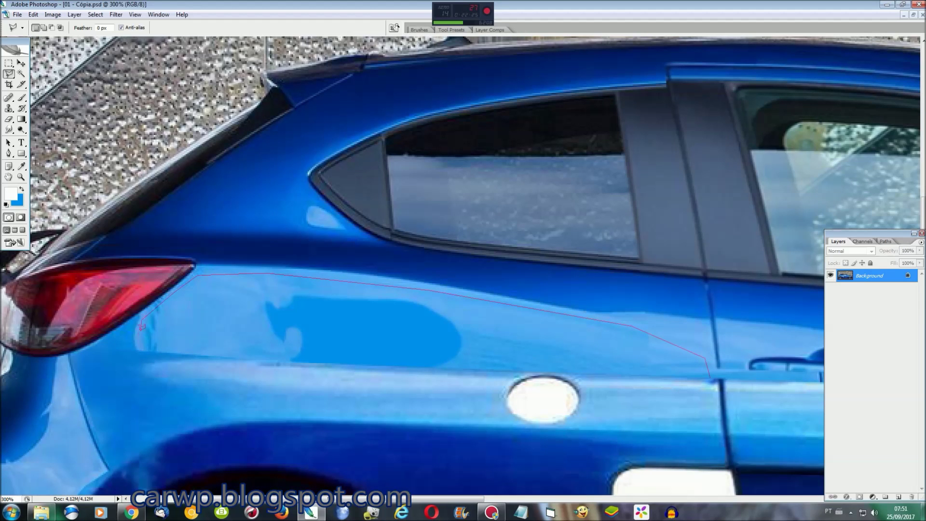
pyautogui.click(579, 374)
pyautogui.click(709, 379)
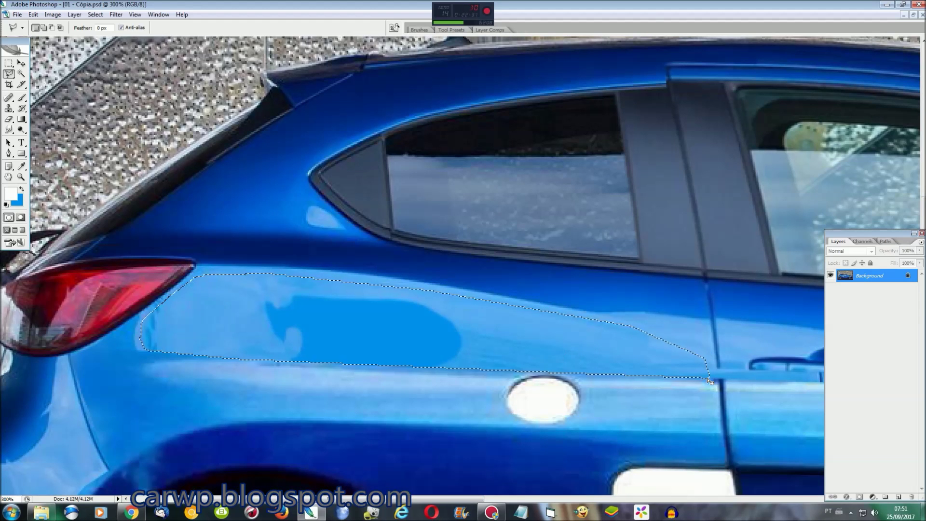
pyautogui.hotkey('ctrl', '-')
pyautogui.hotkey('ctrl', '-')
pyautogui.hotkey('ctrl', '-')
# Copy the rear panel, stretch it toward the tail and skew it upward
pyautogui.hotkey('ctrl', 'j')
pyautogui.hotkey('ctrl', 't')
pyautogui.moveTo(209, 285)
pyautogui.mouseDown()
pyautogui.moveTo(84, 285)
pyautogui.moveTo(84, 266)
pyautogui.mouseUp()
pyautogui.rightClick(287, 284)
pyautogui.click(316, 330)
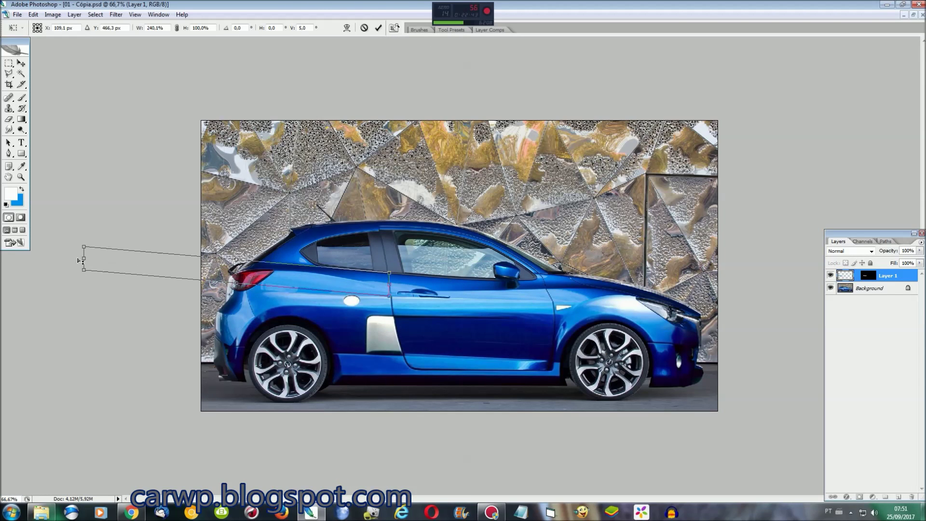
pyautogui.press('Return')
# Merge the rear panel copy down and smudge the seam along the rear crease
pyautogui.press('l')
pyautogui.hotkey('ctrl', '+')
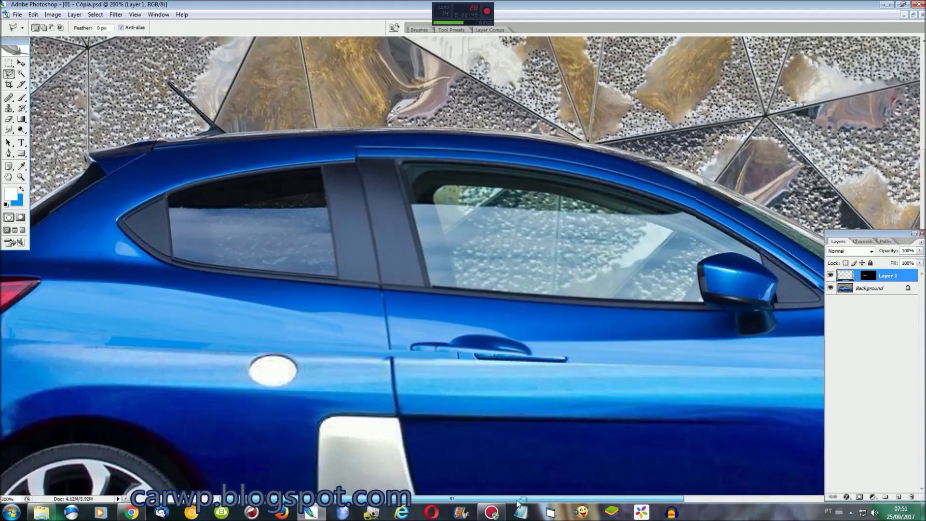
pyautogui.hotkey('ctrl', '+')
pyautogui.press('r')
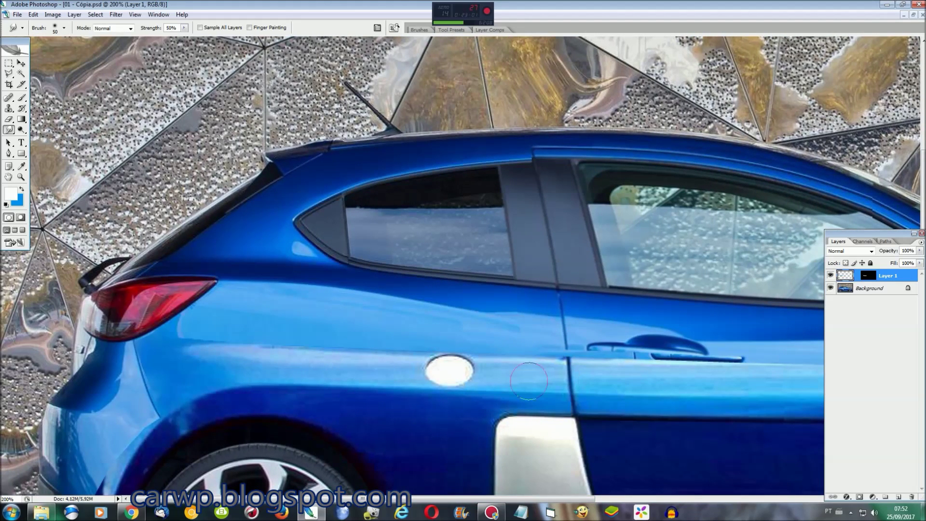
pyautogui.hotkey('ctrl', 'e')
pyautogui.moveTo(584, 499); pyautogui.dragTo(730, 515)
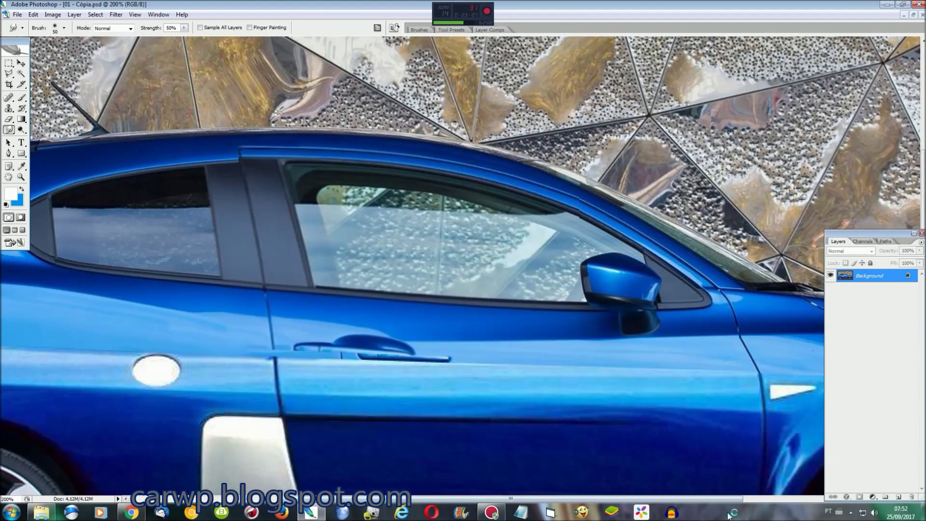
# Swap the paint colours and begin outlining the area around the door handle
pyautogui.hotkey('ctrl', '+')
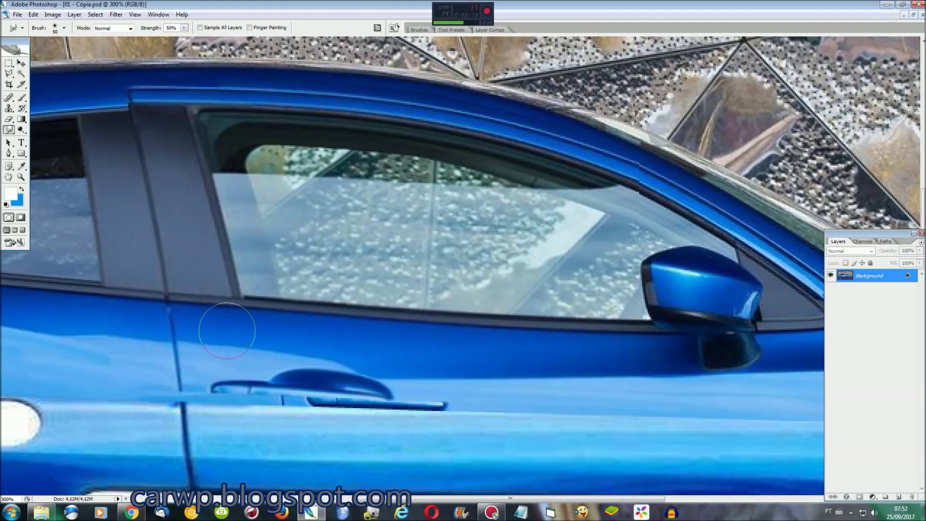
pyautogui.press('l')
pyautogui.click(21, 190)
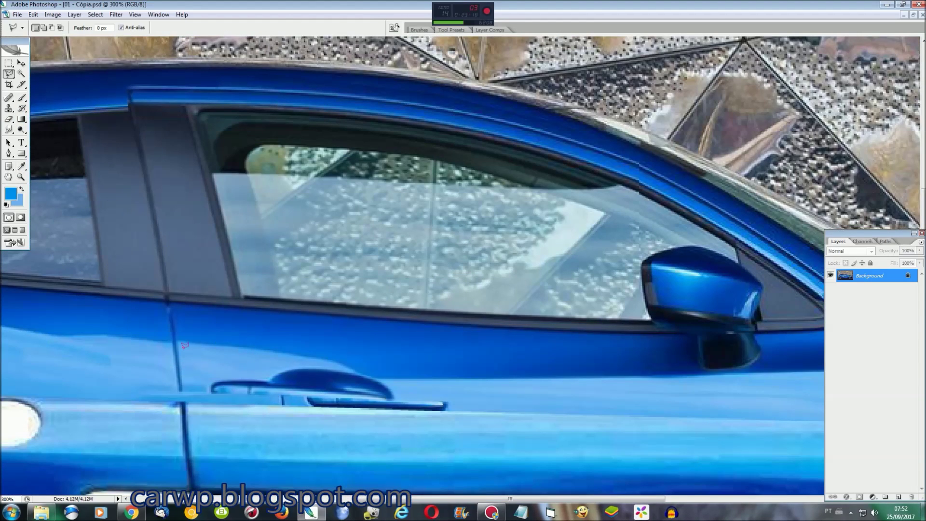
pyautogui.click(192, 404)
pyautogui.click(768, 420)
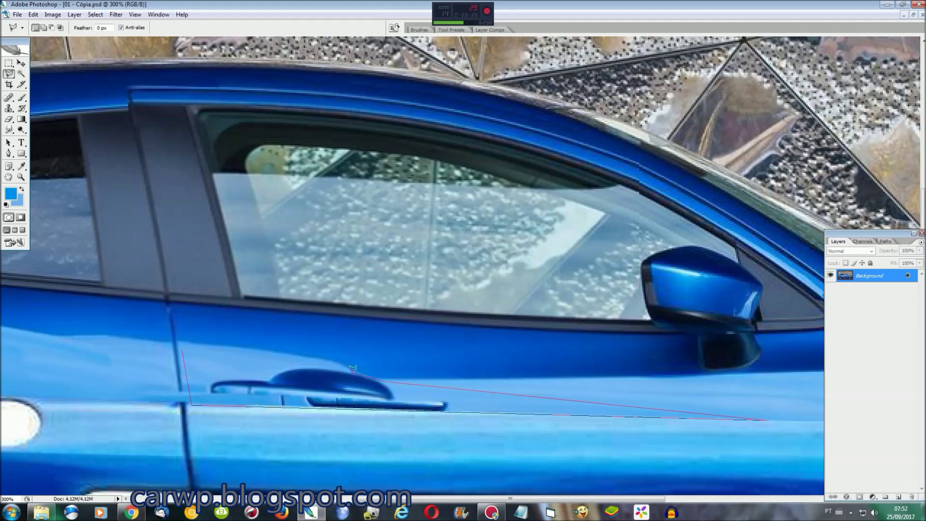
# Fill the door handle selection with light blue and deselect
pyautogui.doubleClick(308, 358)
pyautogui.press('Delete')
pyautogui.hotkey('ctrl', 'd')
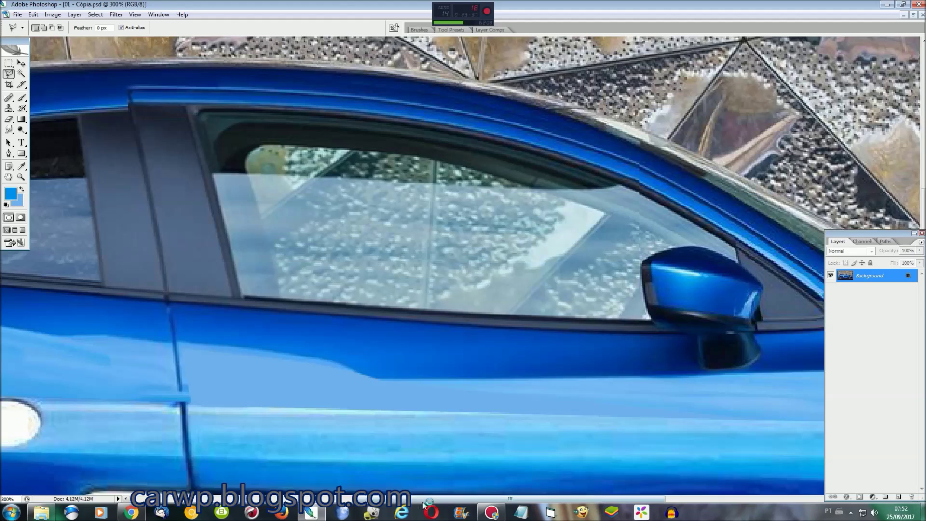
pyautogui.hscroll(-3, 139, 390)
# Copy a strip along the door line, warp its lower edge downward, and merge it down
pyautogui.click(128, 399)
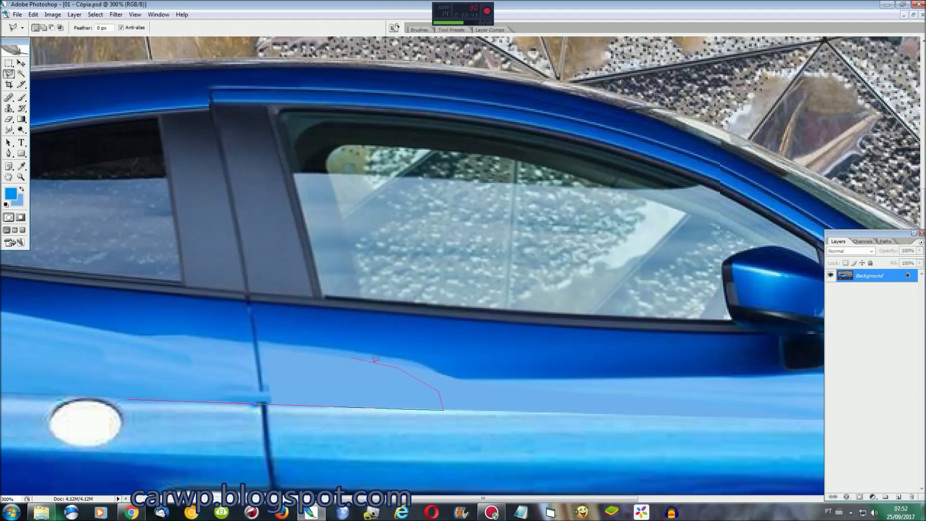
pyautogui.doubleClick(146, 345)
pyautogui.hotkey('ctrl', 'j')
pyautogui.hotkey('ctrl', 't')
pyautogui.rightClick(352, 386)
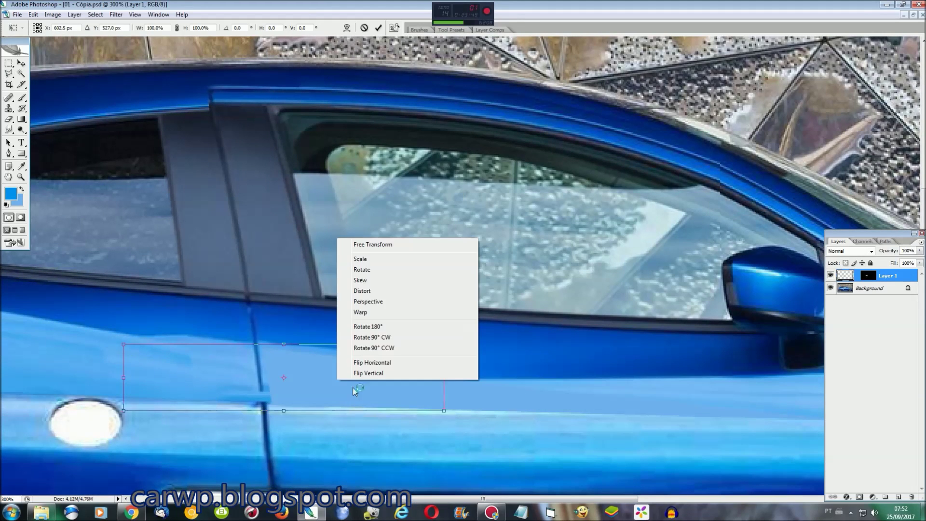
pyautogui.click(359, 314)
pyautogui.moveTo(263, 396); pyautogui.dragTo(267, 425)
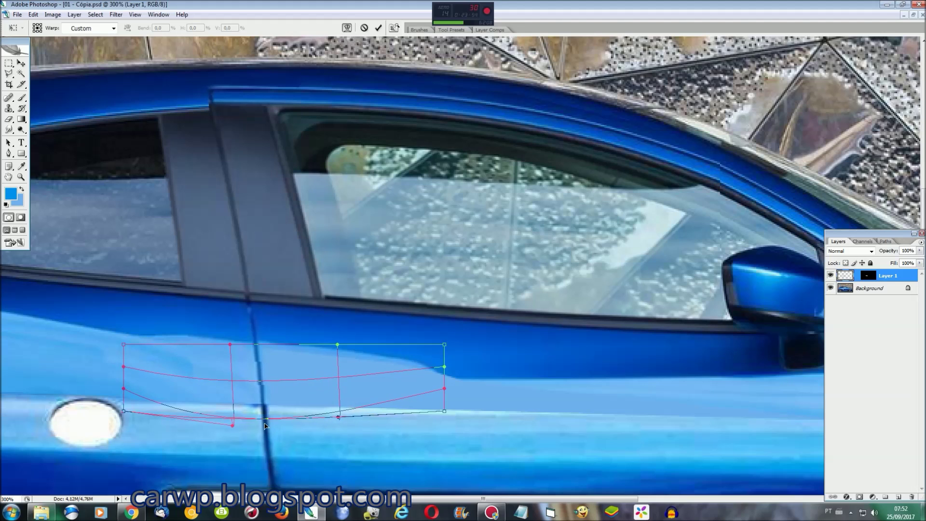
pyautogui.press('Return')
pyautogui.hotkey('ctrl', 'e')
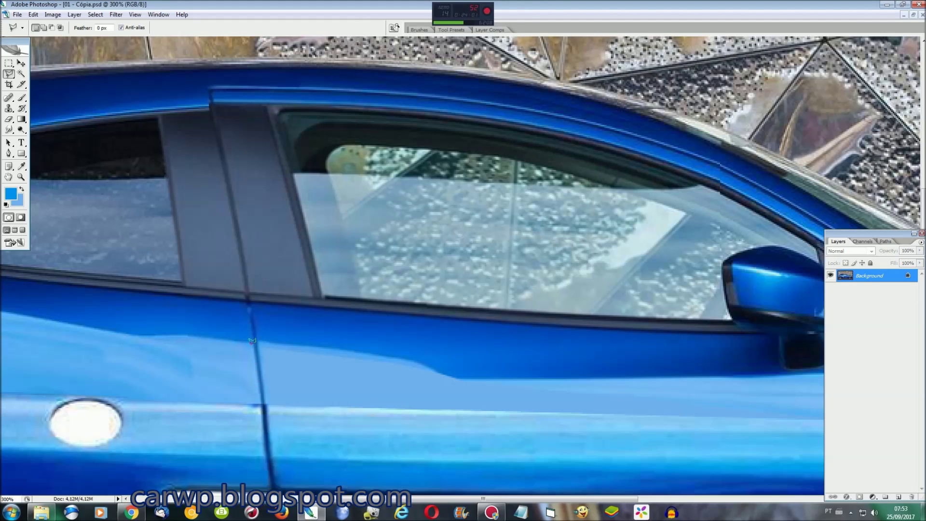
# Copy the next door outline onto a new patch layer and fit the car on screen
pyautogui.doubleClick(173, 333)
pyautogui.hotkey('ctrl', 'j')
pyautogui.hotkey('ctrl', '0')
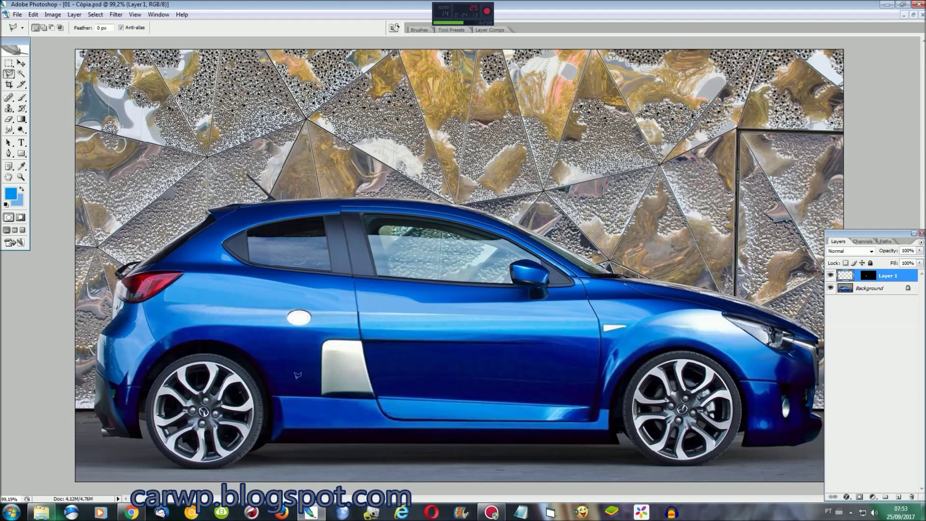
# Merge the patch layer, then outline the roof spoiler in the second car photo
pyautogui.hotkey('ctrl', 'e')
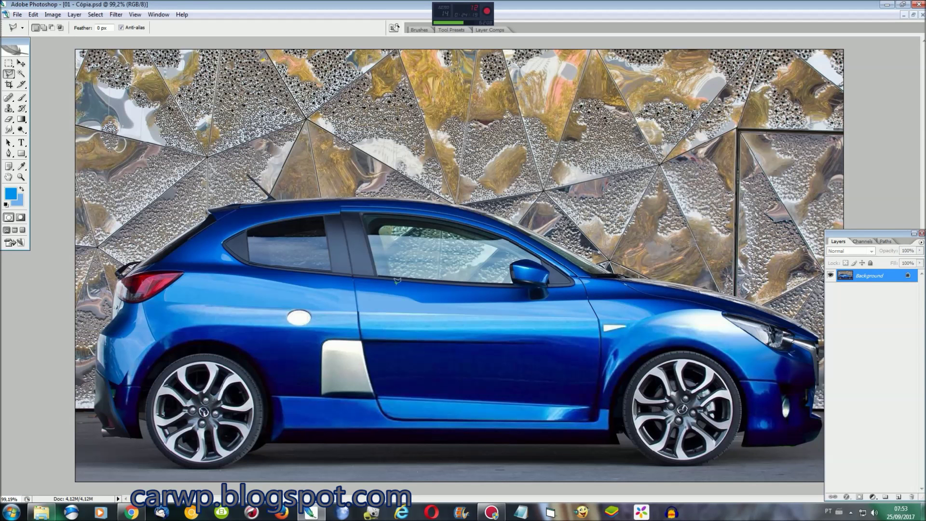
pyautogui.click(158, 14)
pyautogui.click(175, 222)
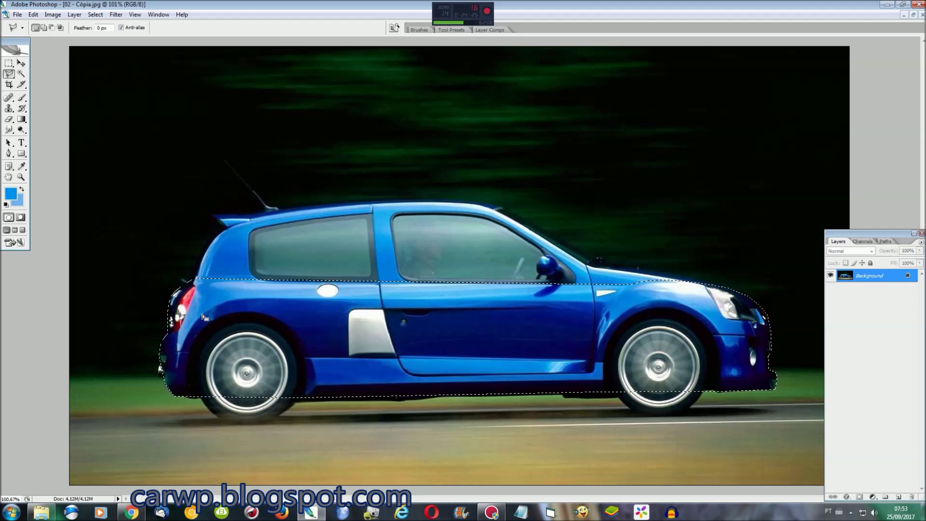
pyautogui.hotkey('ctrl', '+')
pyautogui.hotkey('ctrl', '+')
pyautogui.hscroll(-10, 412, 301)
pyautogui.hscroll(-10, 412, 300)
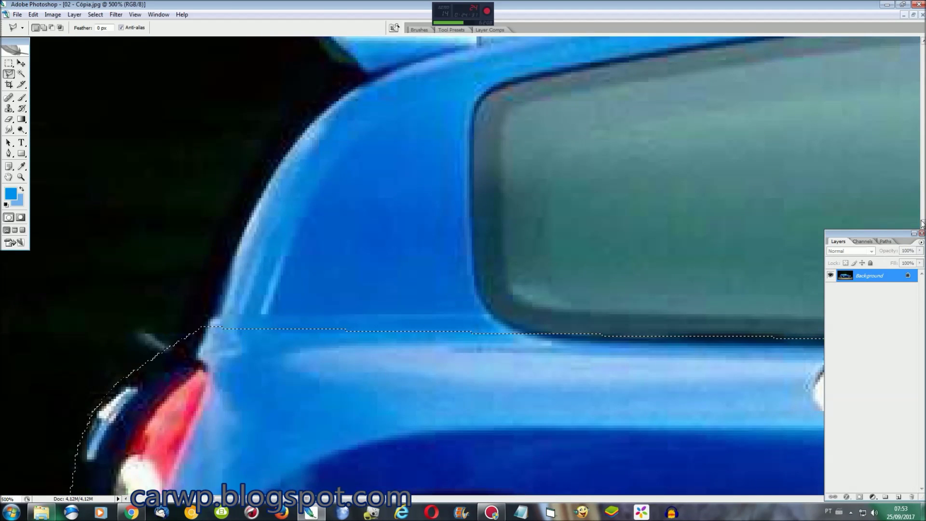
pyautogui.scroll(5, 496, 240)
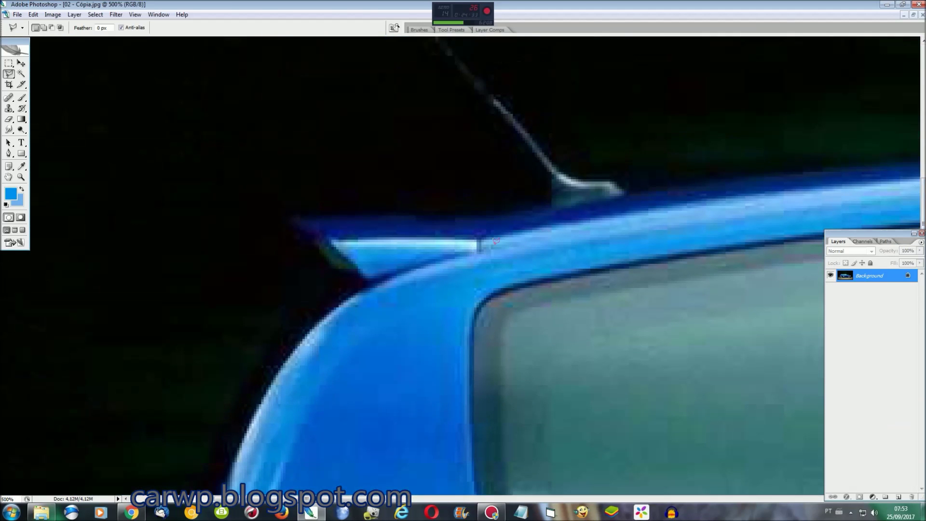
pyautogui.click(482, 213)
pyautogui.click(283, 214)
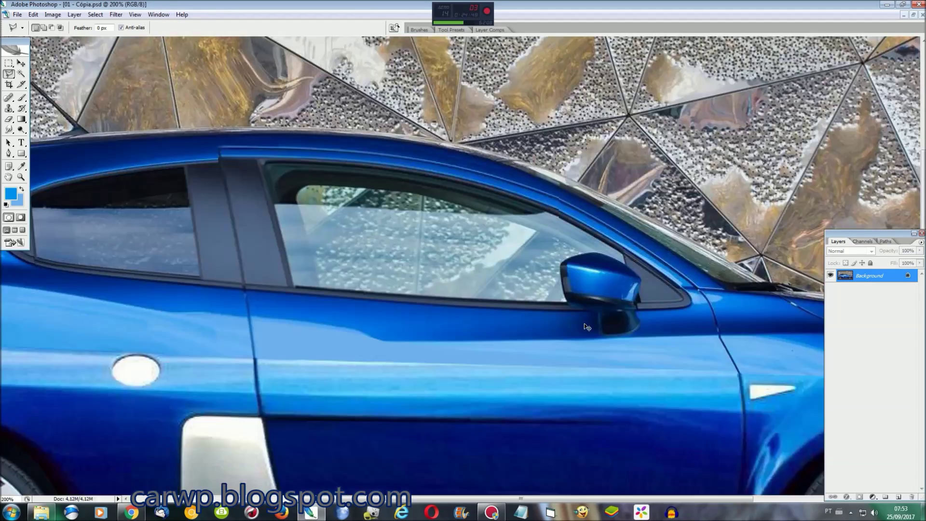
# Paste the spoiler onto the rear roof and scale it to about 171%
pyautogui.hotkey('ctrl', '+')
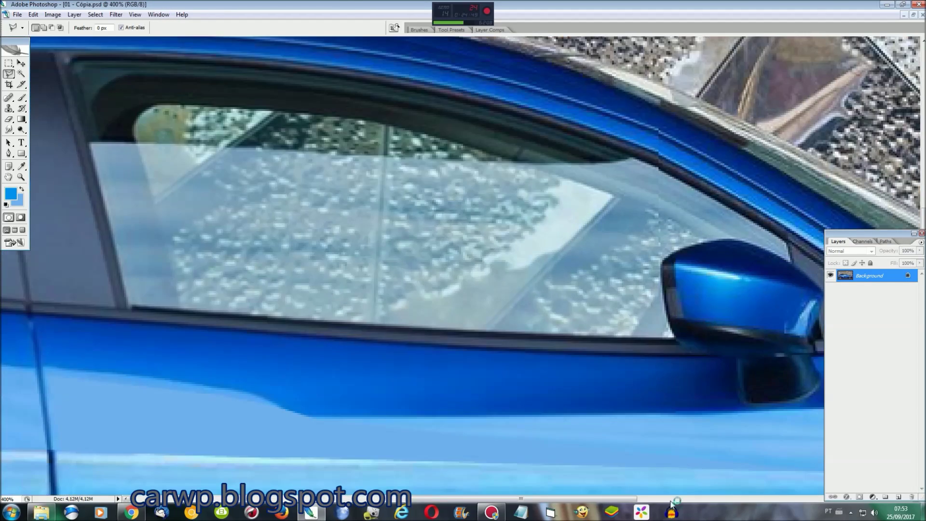
pyautogui.hotkey('ctrl', 'v')
pyautogui.hotkey('ctrl', 't')
pyautogui.moveTo(331, 169); pyautogui.dragTo(358, 200)
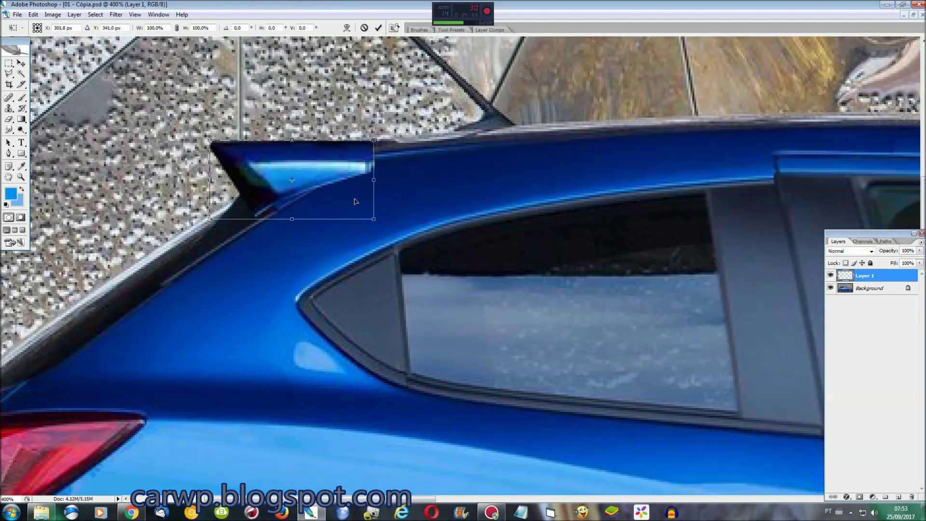
pyautogui.moveTo(213, 219)
pyautogui.mouseDown()
pyautogui.moveTo(80, 325)
pyautogui.moveTo(97, 275)
pyautogui.mouseUp()
pyautogui.moveTo(292, 237); pyautogui.dragTo(301, 237)
pyautogui.press('Return')
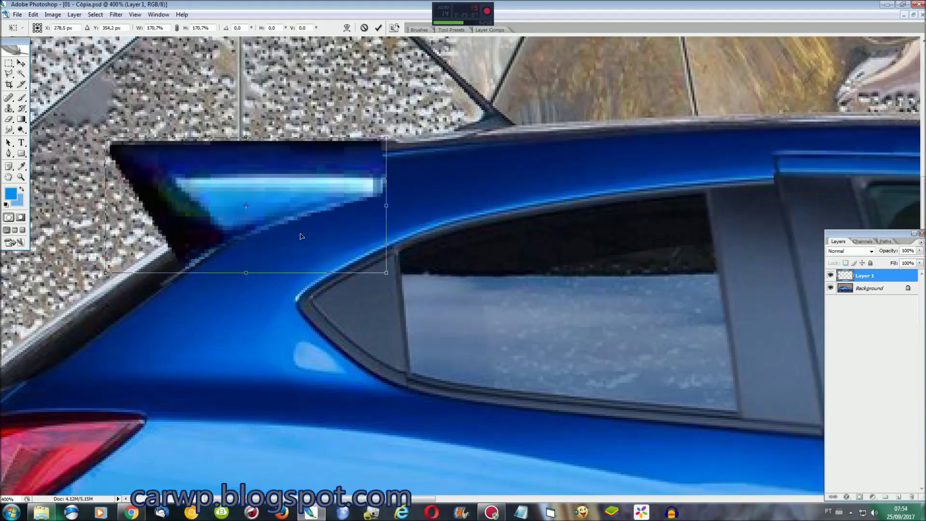
# Toggle the spoiler layer's visibility to compare it against the rear roofline
pyautogui.press('l')
pyautogui.hotkey('ctrl', '0')
pyautogui.hotkey('ctrl', '+')
pyautogui.hotkey('ctrl', '+')
pyautogui.hotkey('ctrl', '+')
pyautogui.moveTo(622, 502); pyautogui.dragTo(724, 502)
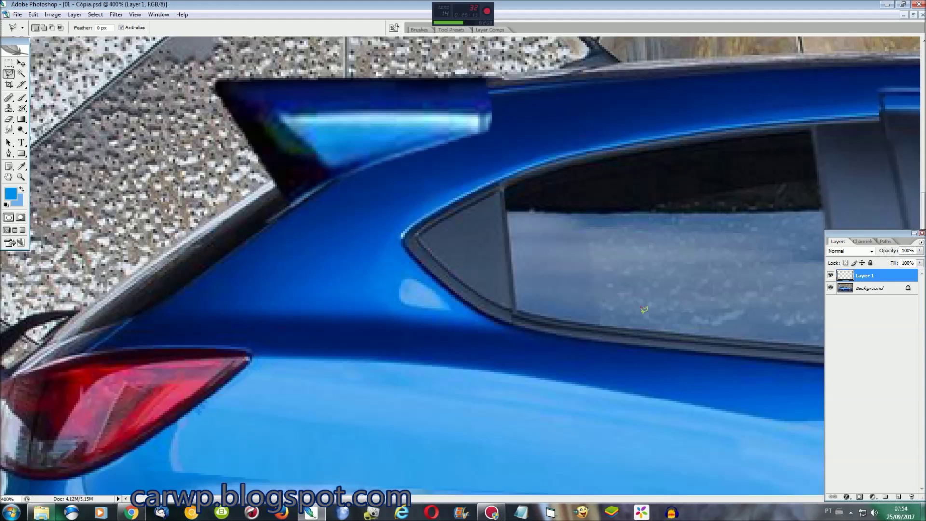
pyautogui.scroll(2, 482, 241)
pyautogui.click(831, 275)
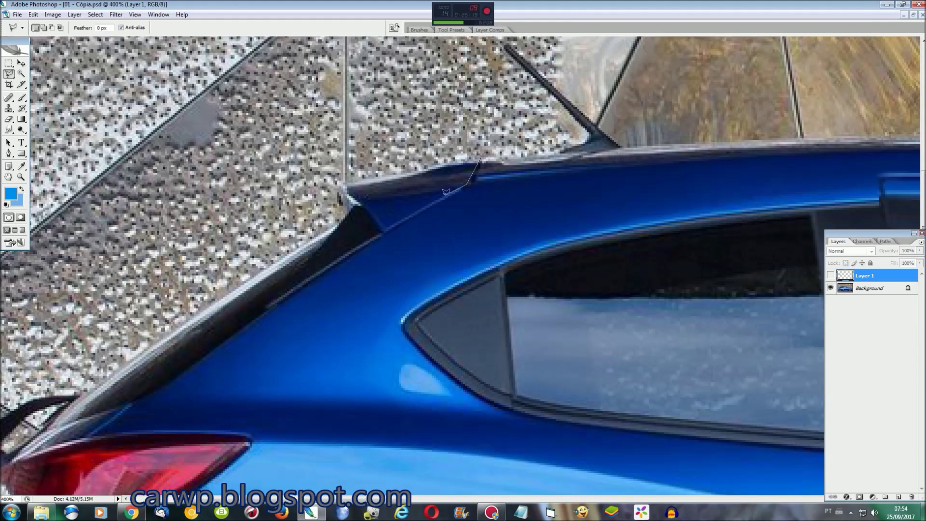
pyautogui.click(258, 309)
# Delete the spoiler portion extending past the roofline and deselect
pyautogui.click(408, 393)
pyautogui.click(711, 221)
pyautogui.click(620, 153)
pyautogui.doubleClick(480, 159)
pyautogui.click(831, 275)
pyautogui.press('Delete')
pyautogui.hotkey('ctrl', 'd')
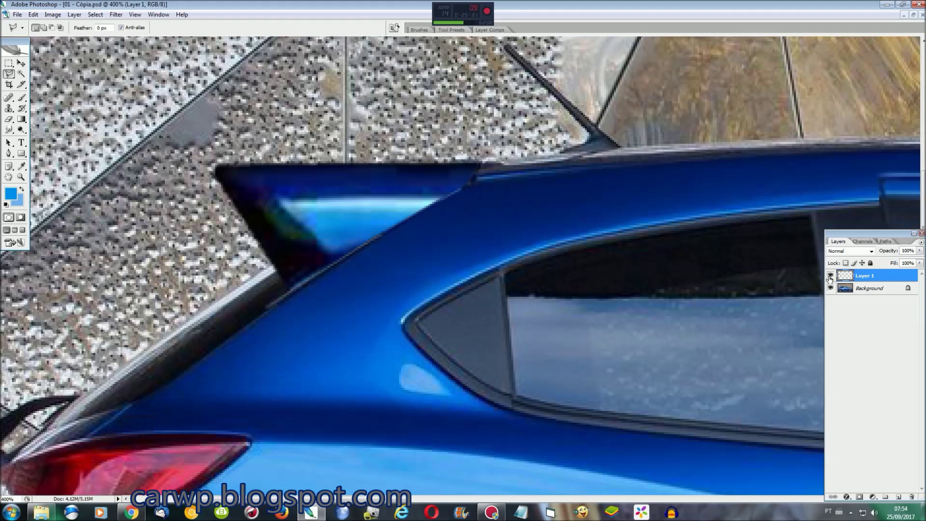
# Select the spoiler, adjust its midtones with a Levels 1 layer, and merge all layers
pyautogui.click(444, 191)
pyautogui.click(273, 193)
pyautogui.hotkey('ctrl', '0')
pyautogui.click(74, 14)
pyautogui.click(203, 91)
pyautogui.click(536, 163)
pyautogui.moveTo(441, 221); pyautogui.dragTo(453, 221)
pyautogui.click(538, 146)
pyautogui.hotkey('ctrl', 'shift', 'e')
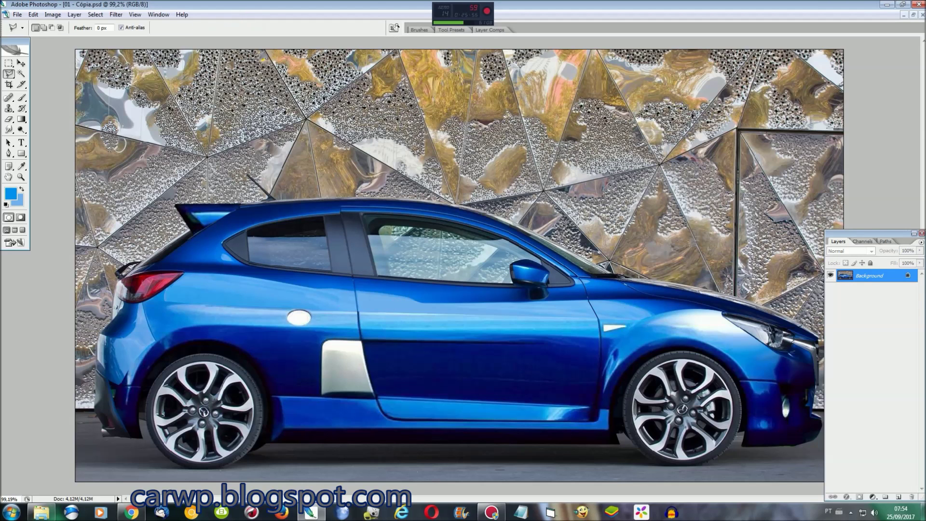
# Open the original photo 01.jpg and zoom in on its door handle
pyautogui.click(158, 15)
pyautogui.click(174, 215)
pyautogui.hotkey('ctrl', 'o')
pyautogui.doubleClick(381, 125)
pyautogui.hotkey('ctrl', '+')
pyautogui.hotkey('ctrl', '+')
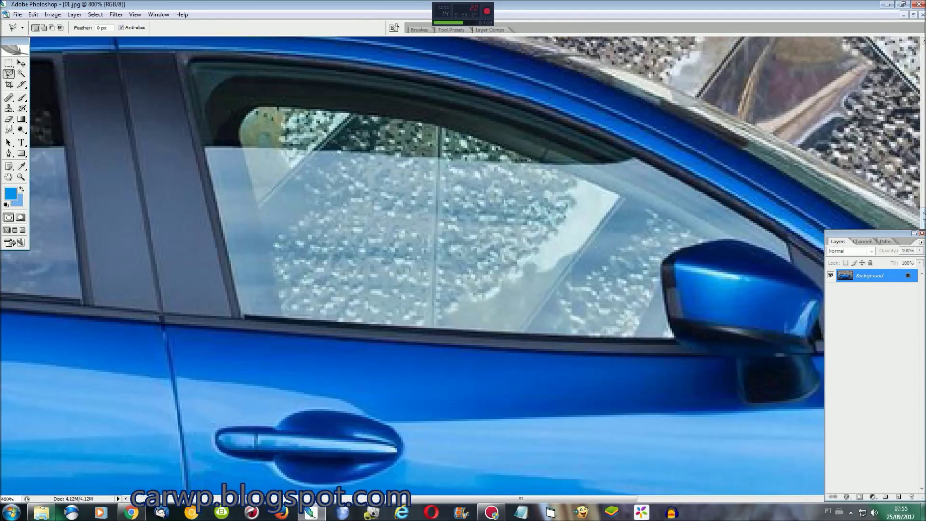
pyautogui.hotkey('ctrl', '+')
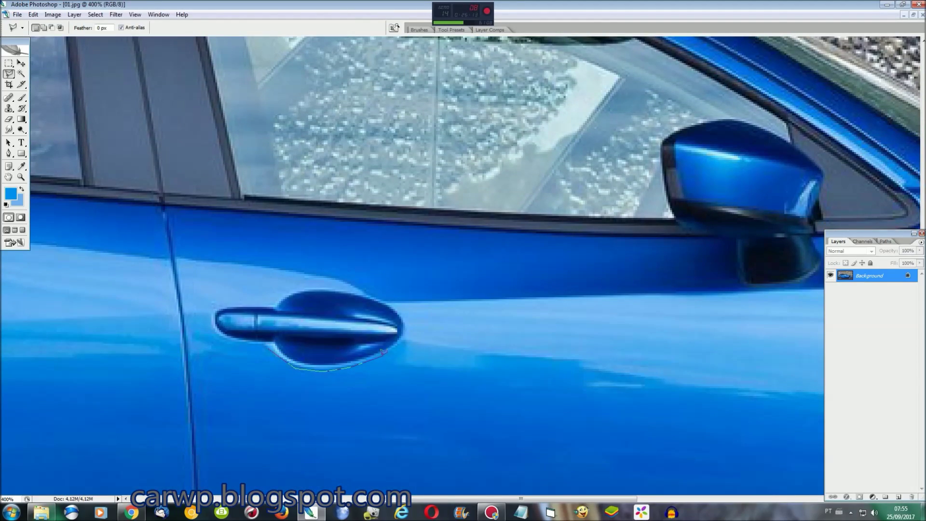
# Lasso the door handle, including its left end and the door seam strip
pyautogui.doubleClick(279, 291)
pyautogui.keyDown('shift'); pyautogui.click(269, 306); pyautogui.keyUp('shift')
pyautogui.doubleClick(279, 337)
pyautogui.keyDown('shift'); pyautogui.click(215, 319); pyautogui.keyUp('shift')
pyautogui.doubleClick(224, 324)
pyautogui.keyDown('shift'); pyautogui.click(251, 306); pyautogui.keyUp('shift')
pyautogui.click(156, 192)
pyautogui.doubleClick(239, 306)
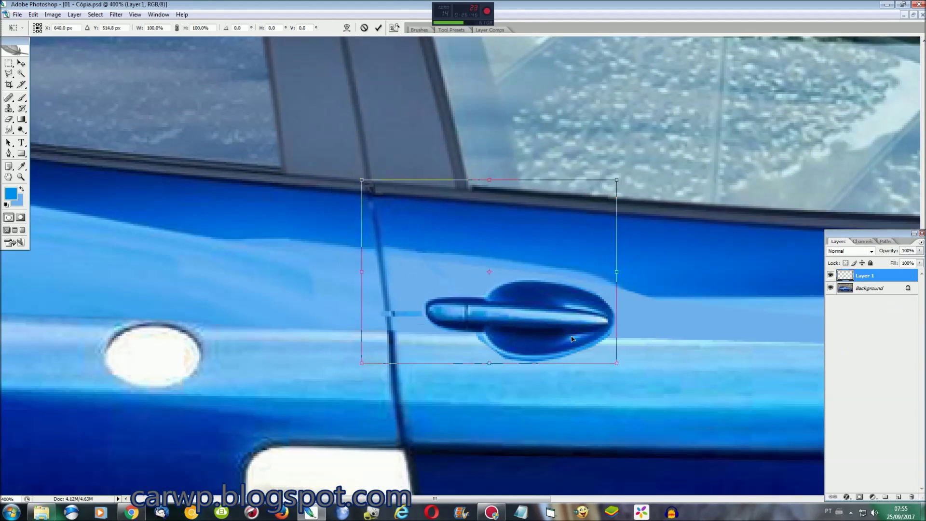
# Position the pasted handle on the hatchback's front door and commit it
pyautogui.moveTo(573, 339); pyautogui.dragTo(570, 332)
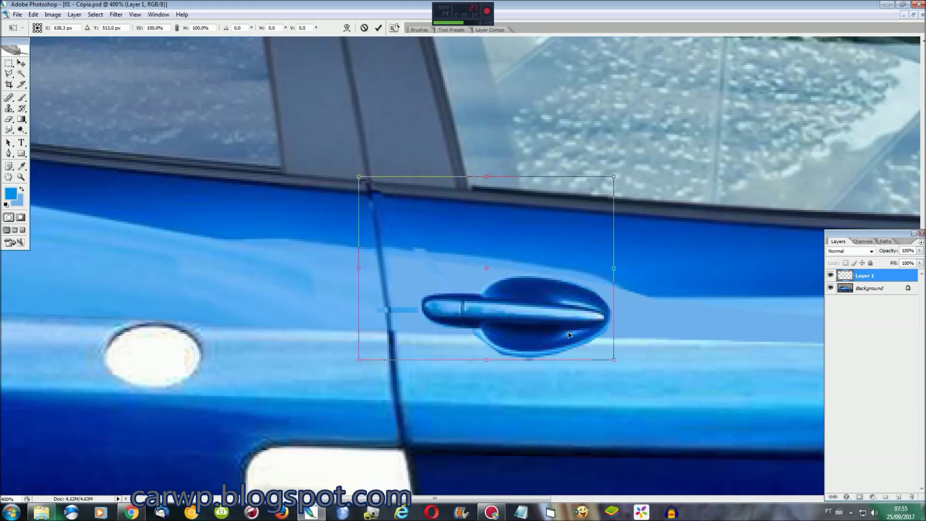
pyautogui.press('Return')
pyautogui.press('l')
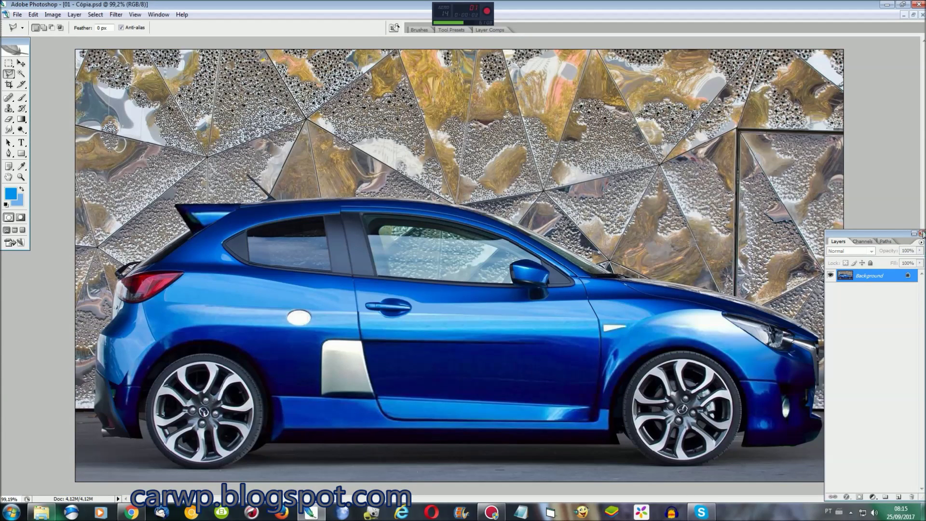
# Smooth the rear quarter panel behind the back wheel with Smudge inside a polygonal selection
pyautogui.click(922, 234)
pyautogui.hotkey('ctrl', '+')
pyautogui.hotkey('ctrl', '+')
pyautogui.hotkey('ctrl', '+')
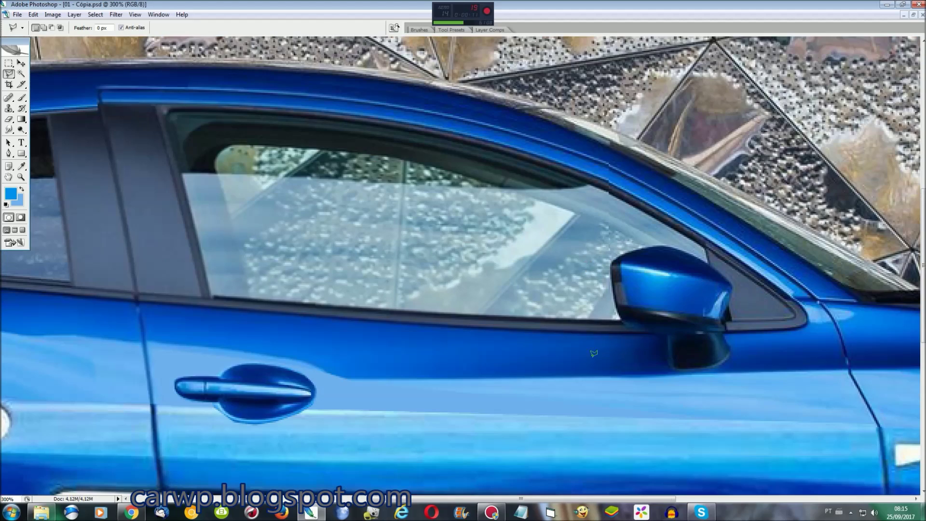
pyautogui.moveTo(630, 499); pyautogui.dragTo(386, 479)
pyautogui.scroll(-3, 386, 479)
pyautogui.scroll(-3, 388, 481)
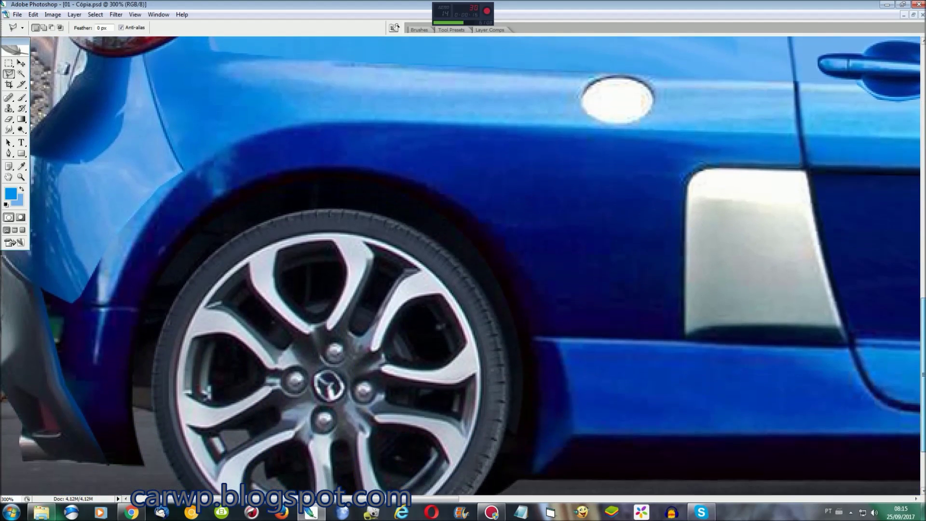
pyautogui.hscroll(-1, 393, 484)
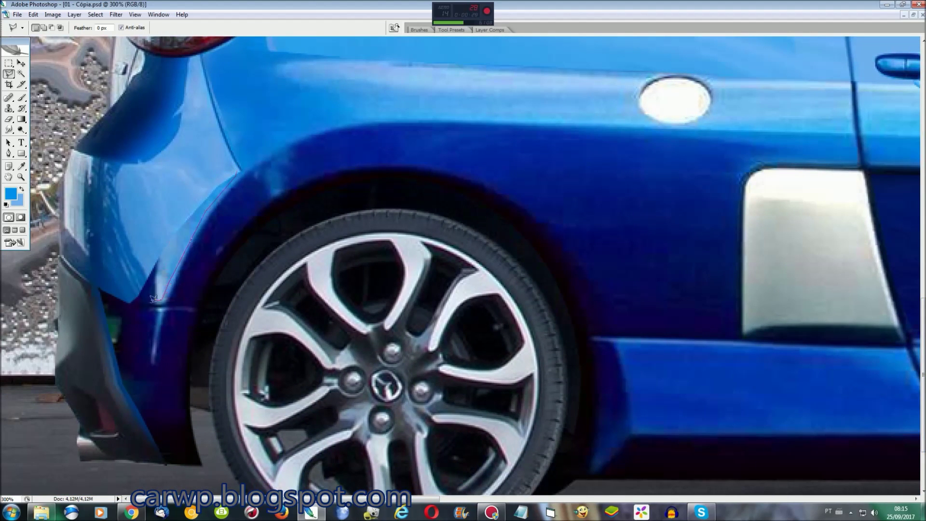
pyautogui.click(106, 176)
pyautogui.click(166, 156)
pyautogui.click(237, 170)
pyautogui.press('r')
pyautogui.moveTo(180, 231)
pyautogui.mouseDown()
pyautogui.moveTo(160, 270)
pyautogui.moveTo(197, 227)
pyautogui.mouseUp()
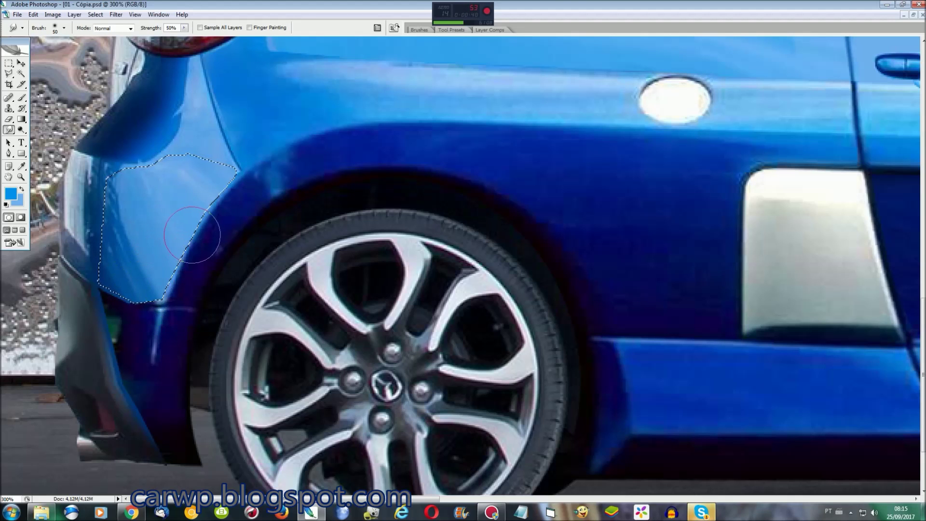
pyautogui.hotkey('ctrl', 'd')
# Copy the lower rear bumper corner to a new layer, nudge it into place, and merge down
pyautogui.press('l')
pyautogui.click(131, 302)
pyautogui.click(159, 309)
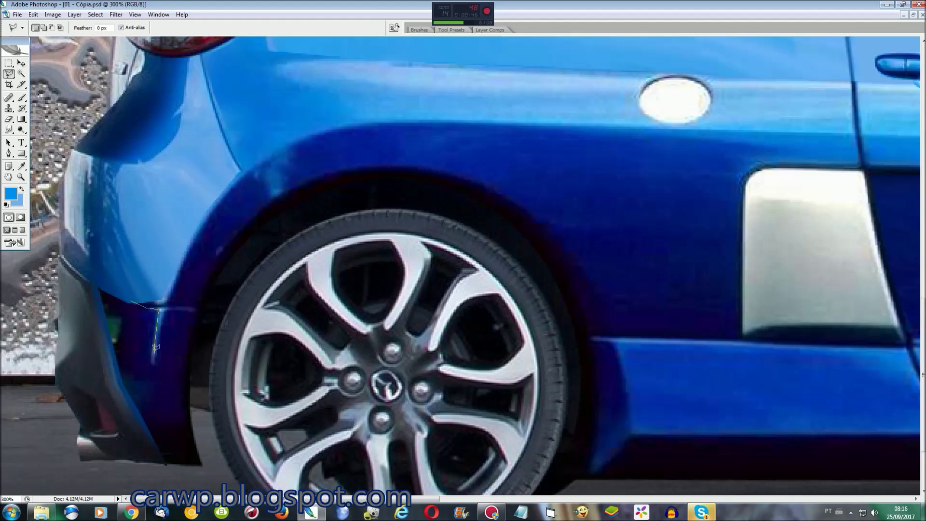
pyautogui.click(154, 409)
pyautogui.click(121, 382)
pyautogui.click(131, 296)
pyautogui.hotkey('ctrl', 'j')
pyautogui.hotkey('ctrl', 't')
pyautogui.hotkey('shift', 'Up')
pyautogui.hotkey('shift', 'Down')
pyautogui.press('Return')
pyautogui.hotkey('ctrl', 'e')
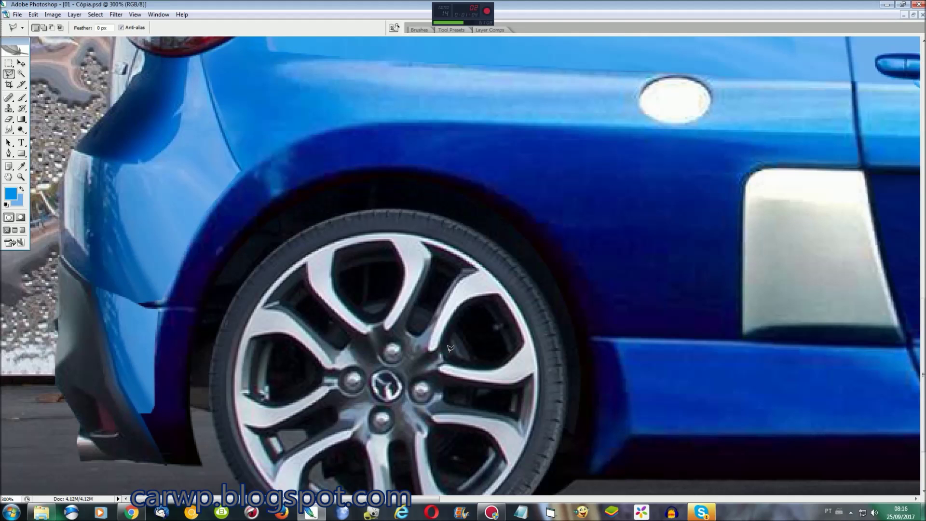
# Copy a thin strip to a new layer and warp it along the bumper's top edge
pyautogui.hotkey('ctrl', 'j')
pyautogui.hotkey('ctrl', 't')
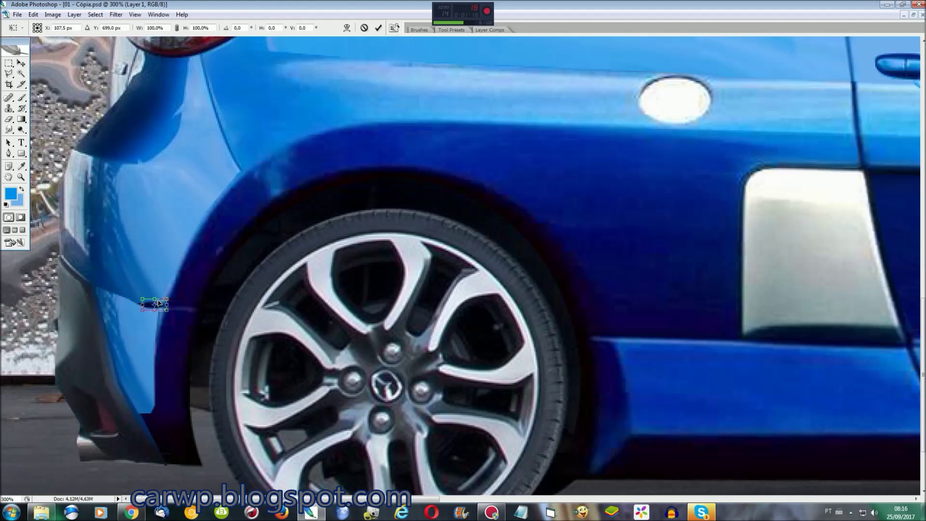
pyautogui.rightClick(107, 303)
pyautogui.press('Escape')
pyautogui.moveTo(142, 304)
pyautogui.mouseDown()
pyautogui.moveTo(75, 273)
pyautogui.moveTo(117, 293)
pyautogui.mouseUp()
pyautogui.rightClick(137, 298)
pyautogui.click(160, 371)
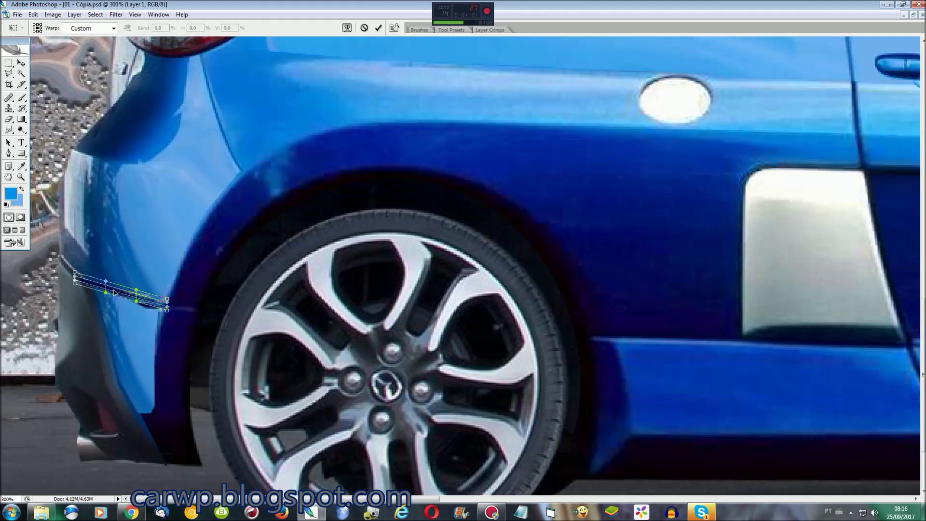
pyautogui.press('Return')
# Stretch the crease strip further left along the rear bumper edge
pyautogui.hotkey('ctrl', 't')
pyautogui.moveTo(140, 304); pyautogui.dragTo(92, 305)
pyautogui.rightClick(107, 301)
pyautogui.press('Escape')
pyautogui.press('Return')
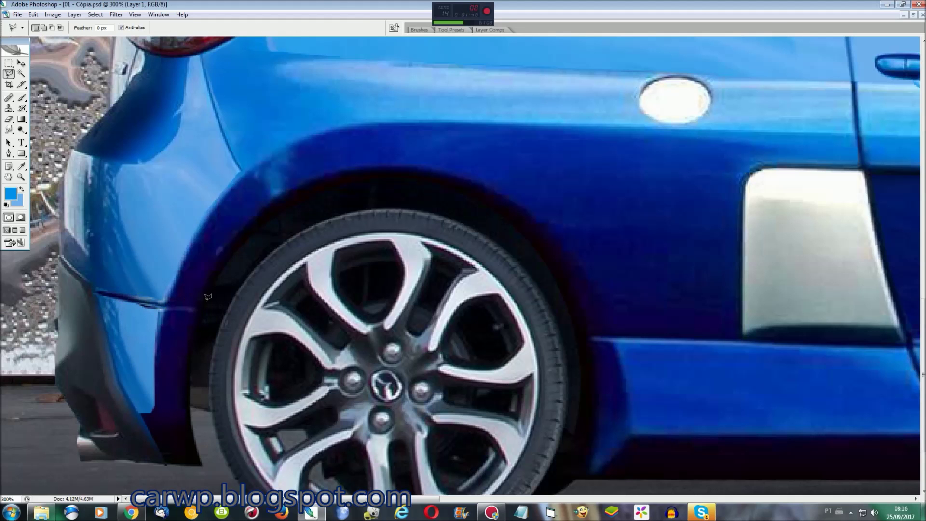
# Sample the bumper's light blue as the working colour with the Eyedropper
pyautogui.hotkey('ctrl', '+')
pyautogui.hscroll(-5, 403, 504)
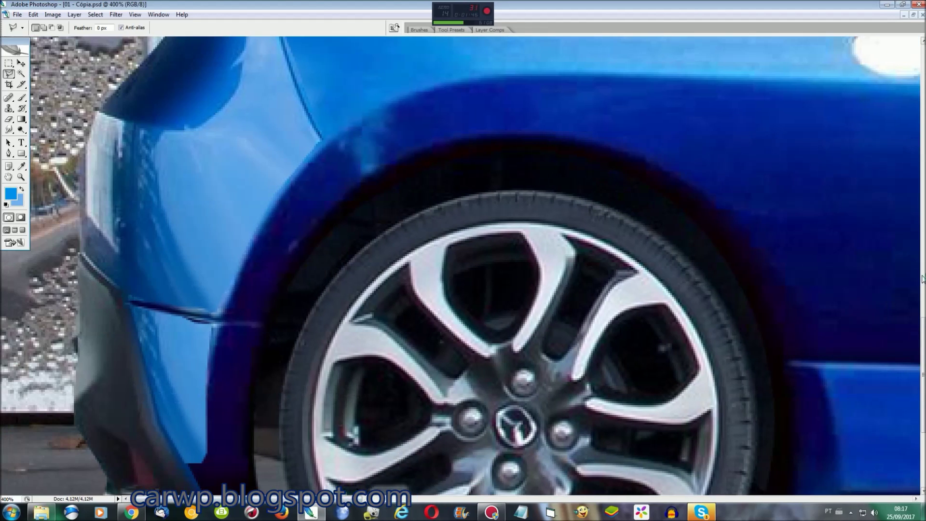
pyautogui.scroll(-5, 403, 504)
pyautogui.press('i')
pyautogui.click(21, 190)
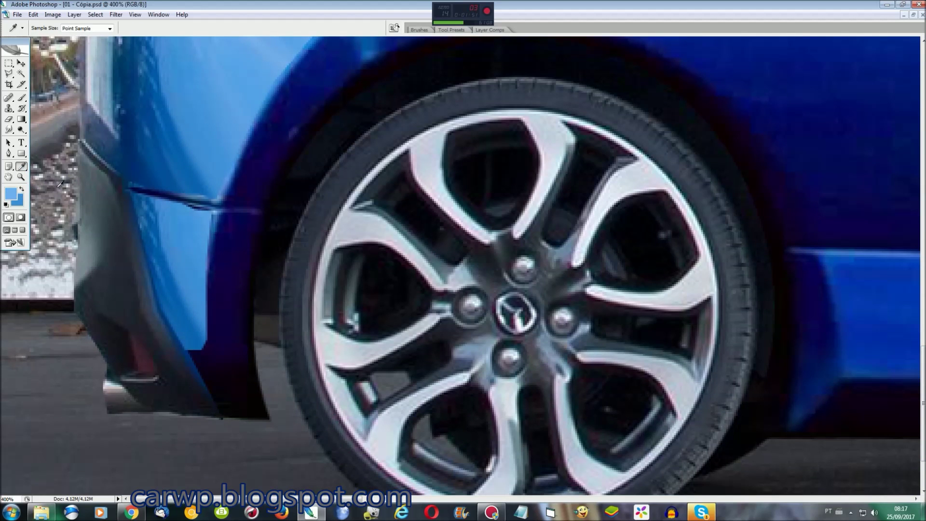
pyautogui.press('l')
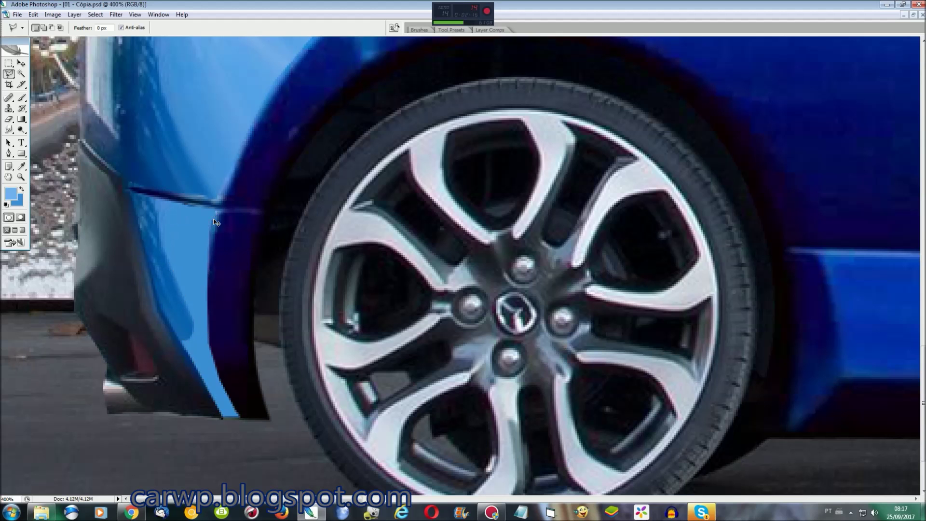
pyautogui.hotkey('ctrl', '0')
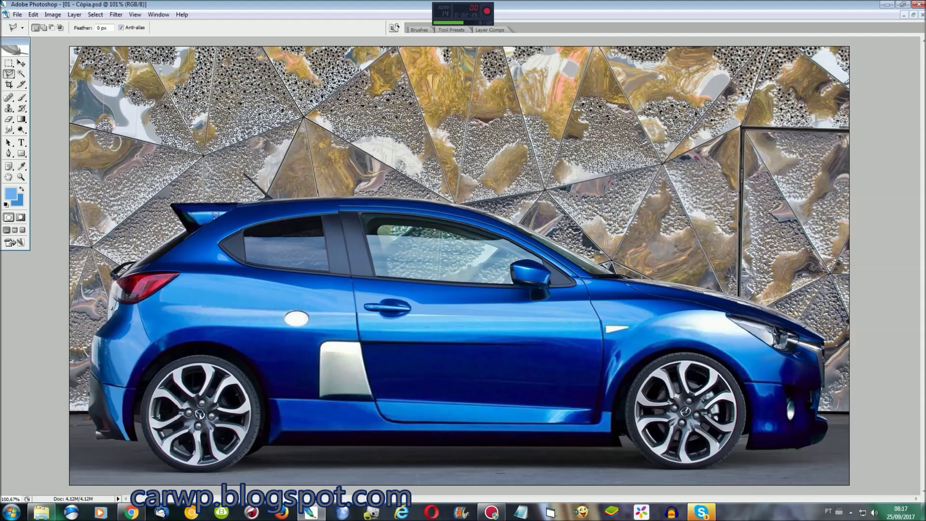
# Sample the medium blue paint colour near the rear wheel
pyautogui.hotkey('ctrl', '+')
pyautogui.hotkey('ctrl', '+')
pyautogui.hscroll(-5, 506, 490)
pyautogui.hscroll(-10, 507, 489)
pyautogui.scroll(-8, 507, 490)
pyautogui.hscroll(-3, 426, 415)
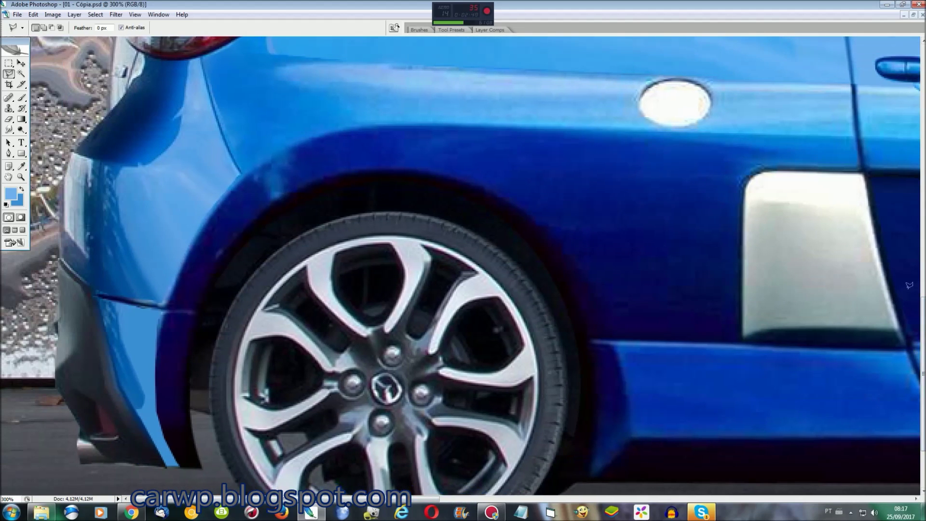
pyautogui.scroll(-3, 426, 415)
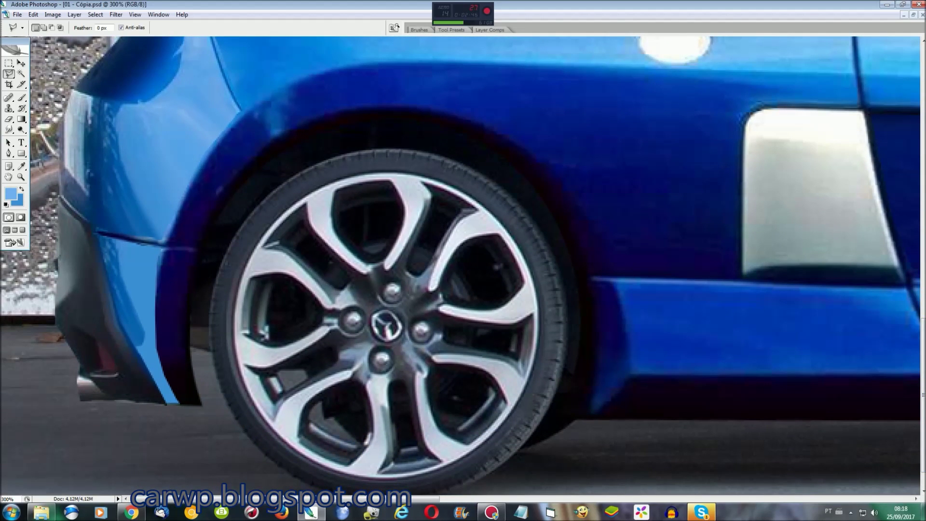
pyautogui.click(22, 165)
pyautogui.click(22, 189)
pyautogui.press('l')
# Outline the dark gap behind the rear wheel, trimming the selection along the tire's edge
pyautogui.click(561, 412)
pyautogui.click(200, 405)
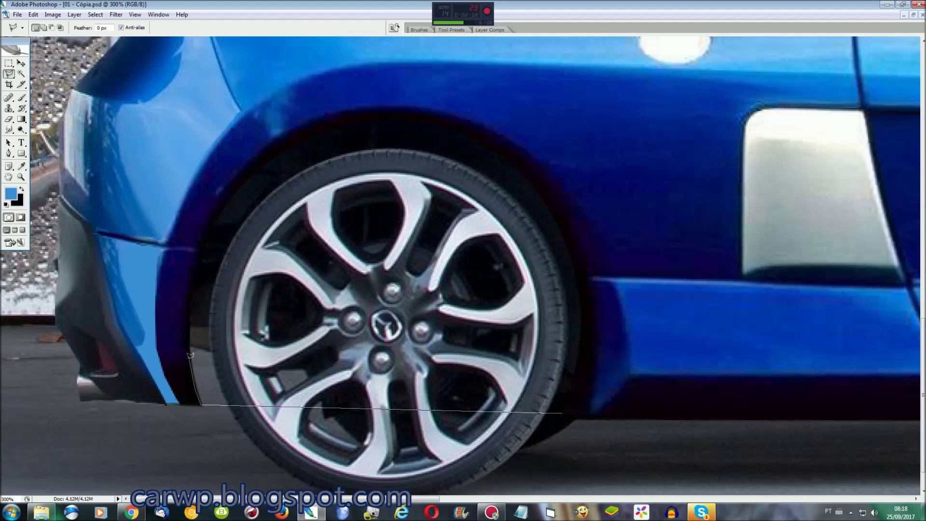
pyautogui.doubleClick(215, 251)
pyautogui.hotkey('ctrl', '+')
pyautogui.keyDown('alt'); pyautogui.click(157, 239); pyautogui.keyUp('alt')
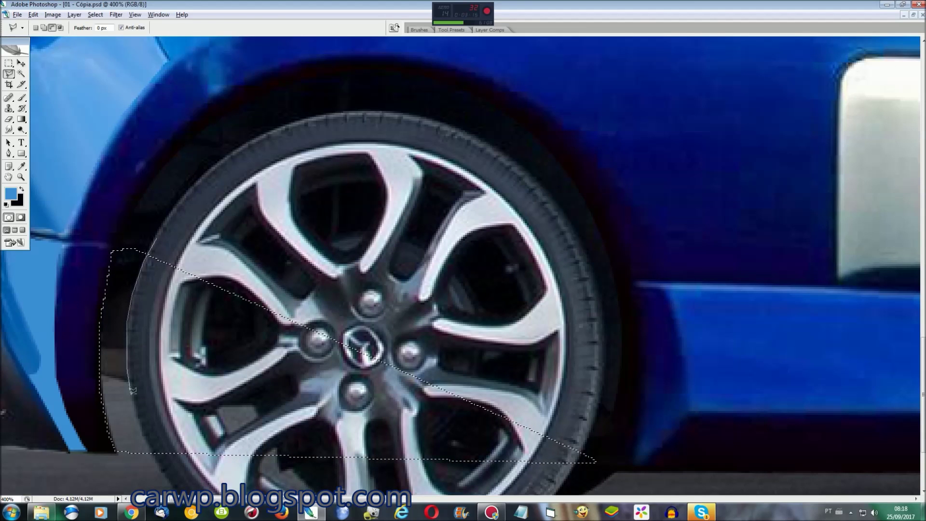
pyautogui.click(153, 454)
pyautogui.click(212, 464)
pyautogui.doubleClick(280, 459)
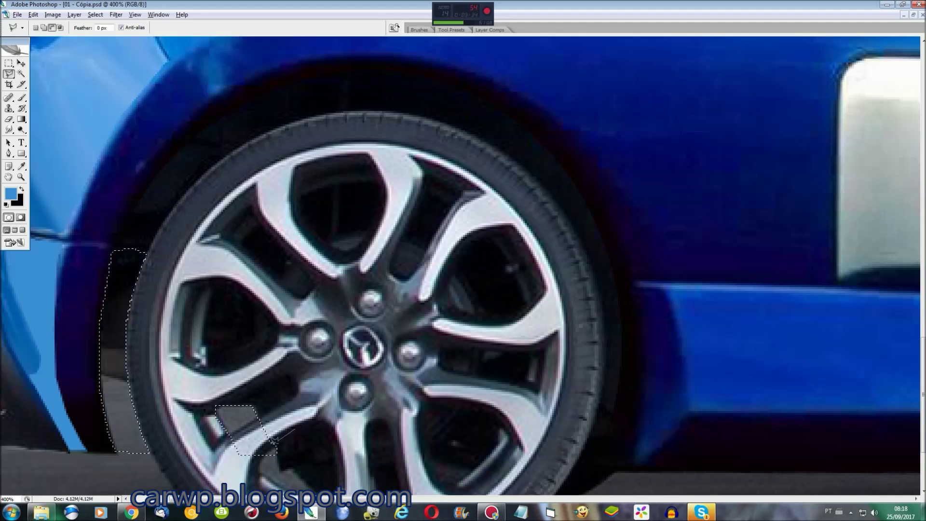
pyautogui.click(256, 466)
pyautogui.click(211, 457)
pyautogui.doubleClick(264, 409)
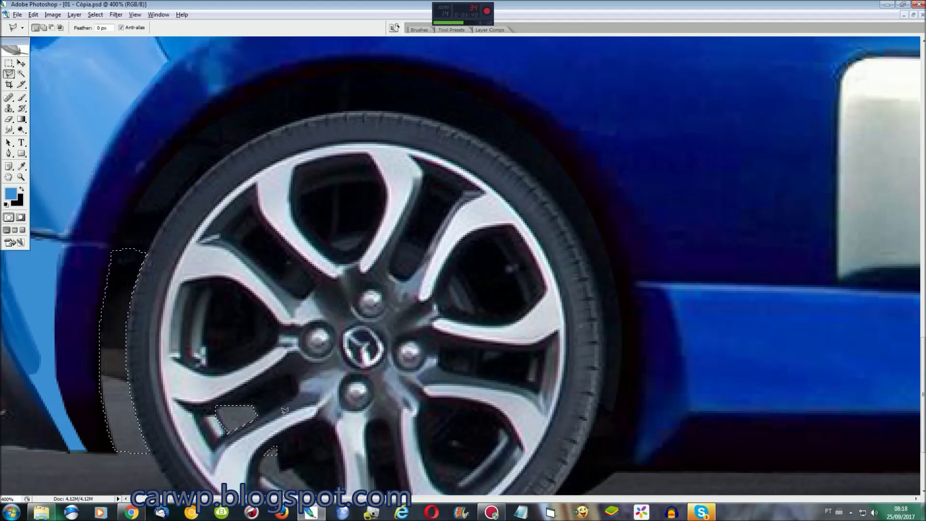
pyautogui.hotkey('ctrl', '0')
pyautogui.hotkey('ctrl', '+')
pyautogui.hotkey('ctrl', '+')
# Pick black as the working colour with the Eyedropper near the front wheel
pyautogui.hscroll(10, 284, 410)
pyautogui.scroll(-8, 269, 384)
pyautogui.scroll(-1, 270, 384)
pyautogui.hscroll(5, 578, 485)
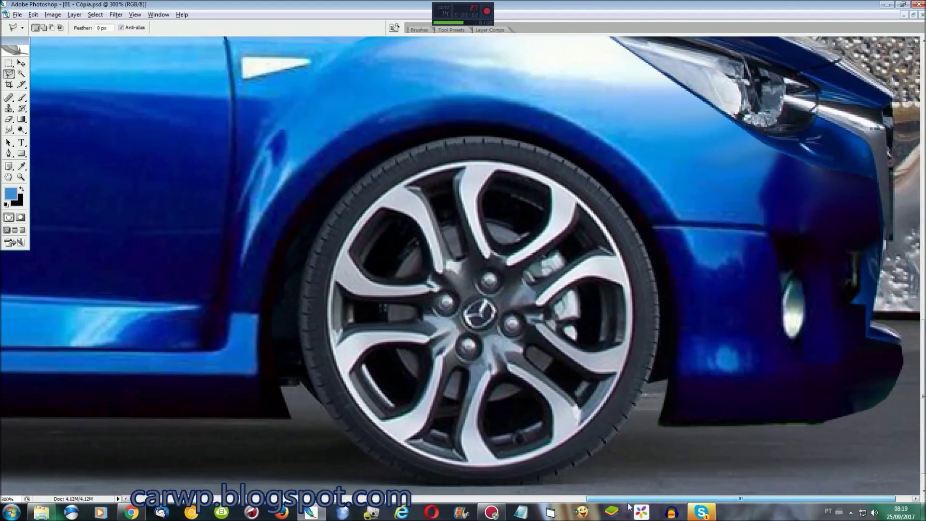
pyautogui.press('i')
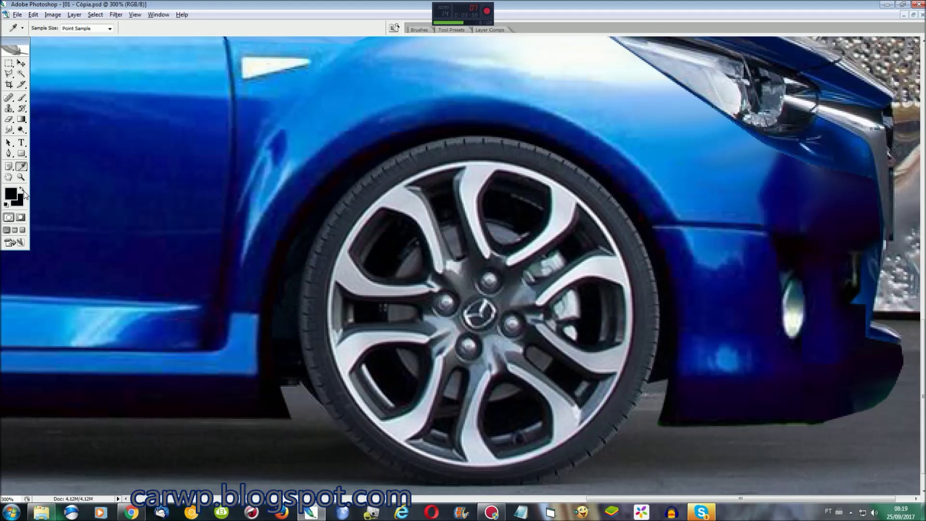
pyautogui.press('l')
# Select a band across the lower front wheel, trimming its ends to follow the tyre
pyautogui.click(284, 413)
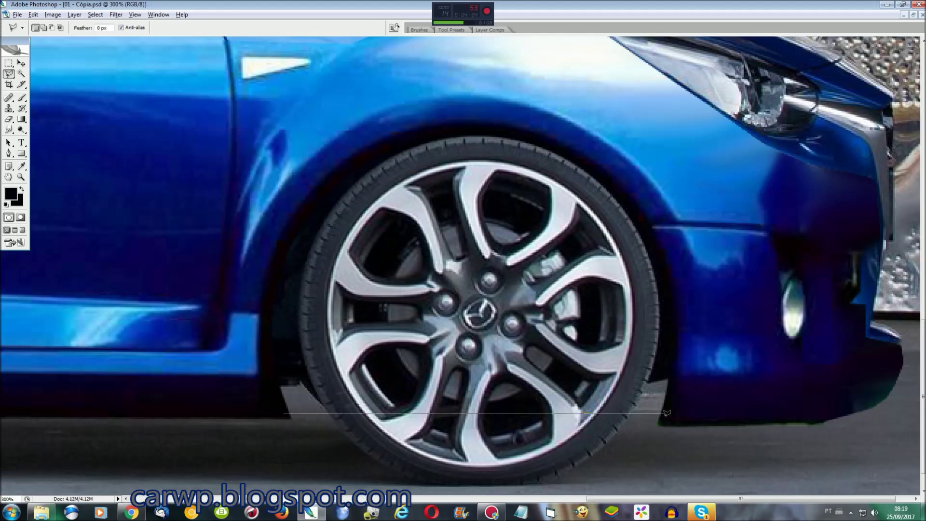
pyautogui.click(673, 369)
pyautogui.doubleClick(274, 375)
pyautogui.press('Escape')
pyautogui.click(265, 338)
pyautogui.doubleClick(272, 423)
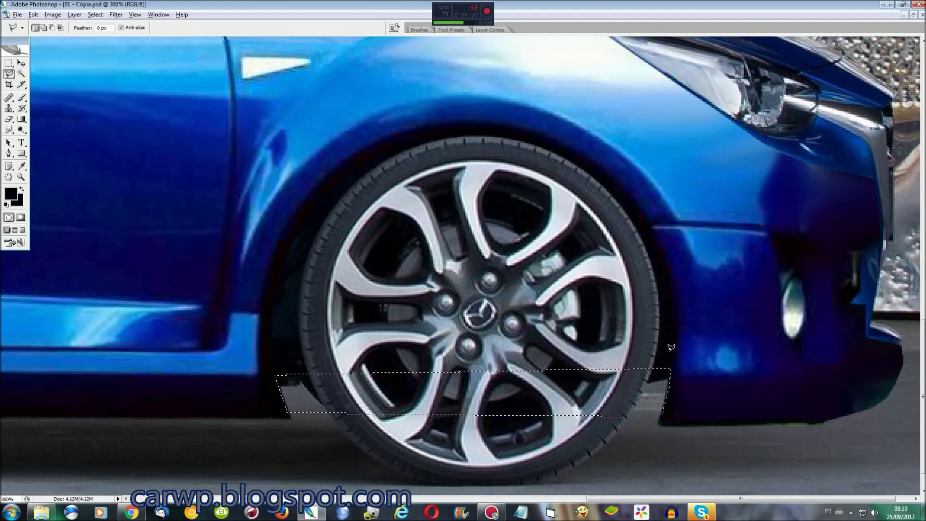
pyautogui.hotkey('ctrl', '+')
pyautogui.scroll(-1, 671, 347)
pyautogui.click(716, 283)
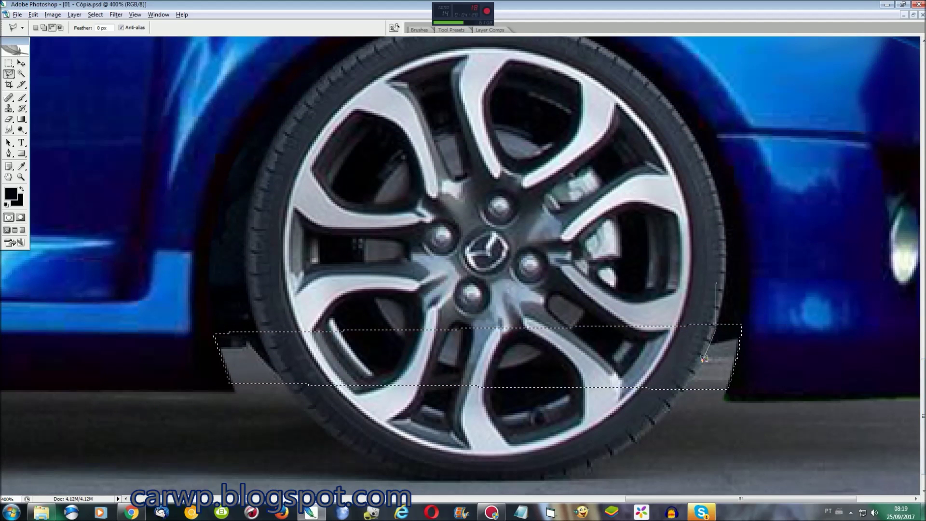
pyautogui.click(683, 397)
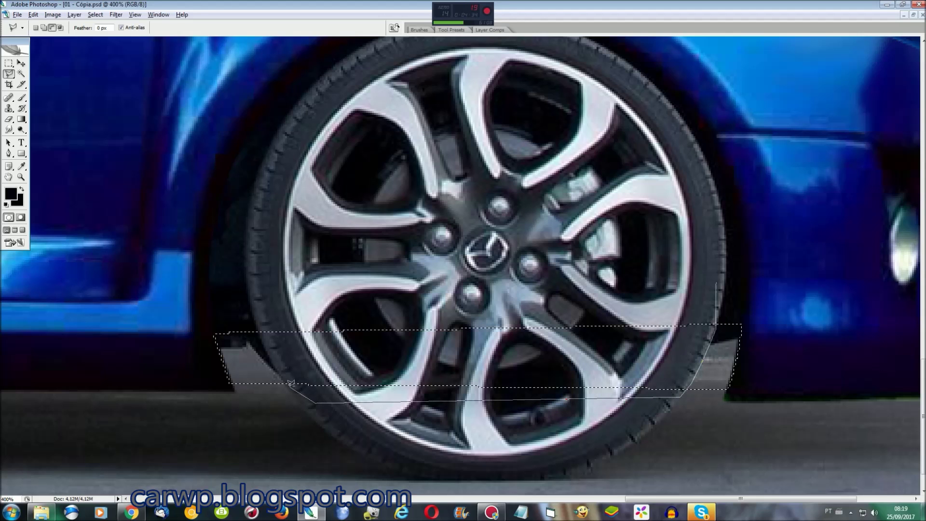
pyautogui.doubleClick(355, 297)
pyautogui.hotkey('ctrl', '0')
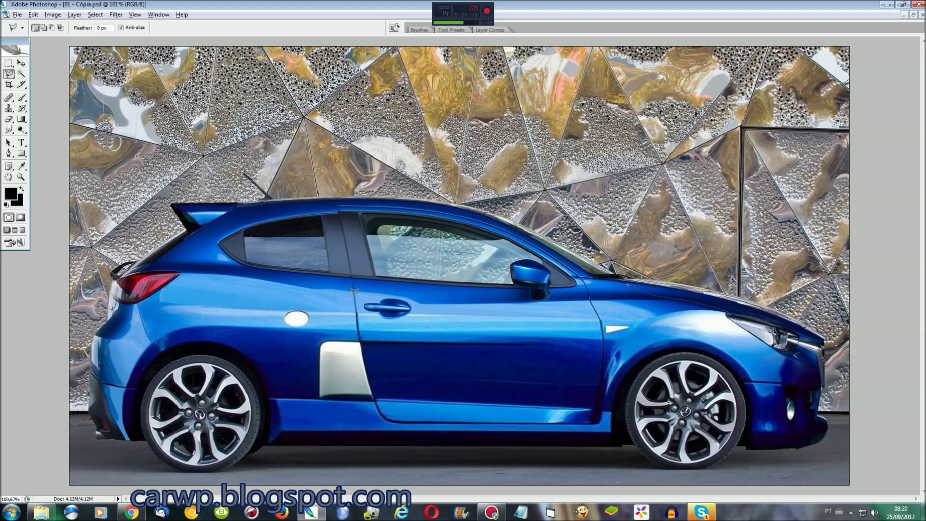
# Select the lower door and side panel with the Polygonal Lasso
pyautogui.hotkey('ctrl', '+')
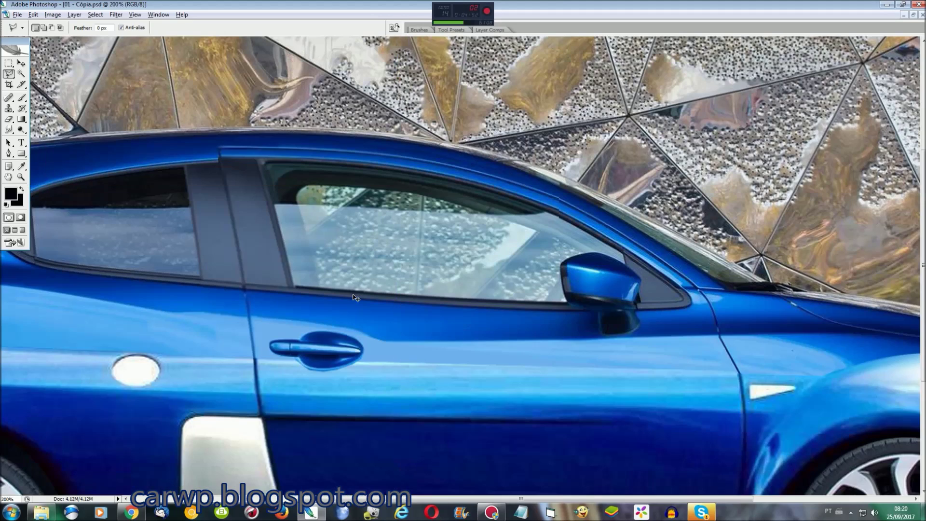
pyautogui.hscroll(-5, 647, 301)
pyautogui.scroll(-3, 647, 301)
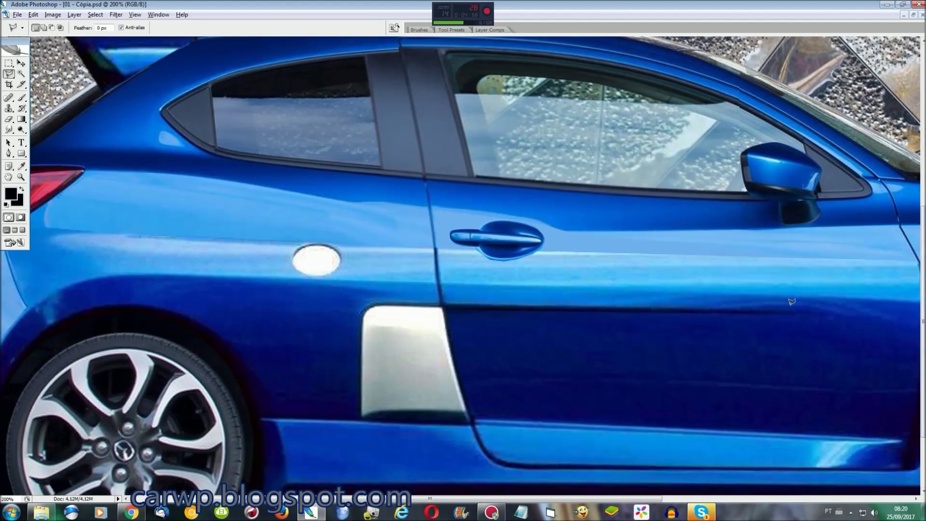
pyautogui.click(878, 294)
pyautogui.click(239, 345)
pyautogui.click(278, 412)
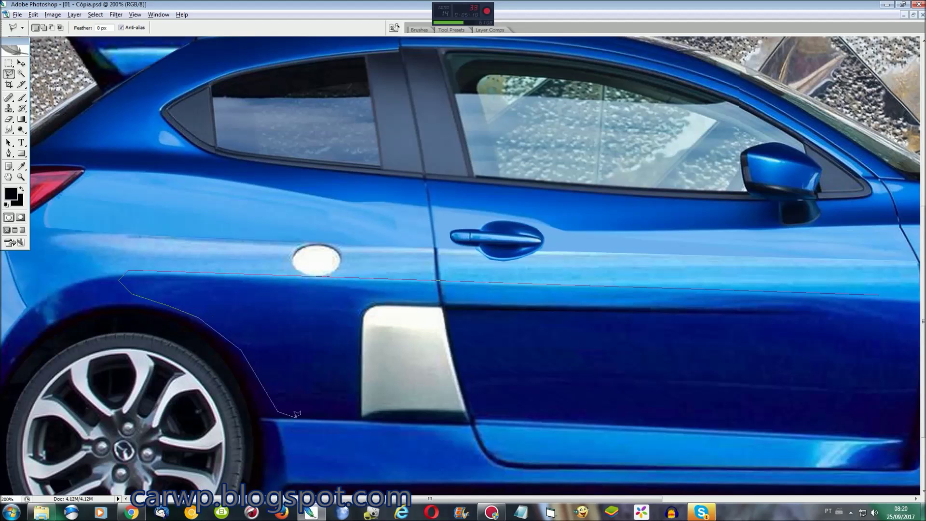
pyautogui.click(888, 434)
pyautogui.doubleClick(888, 295)
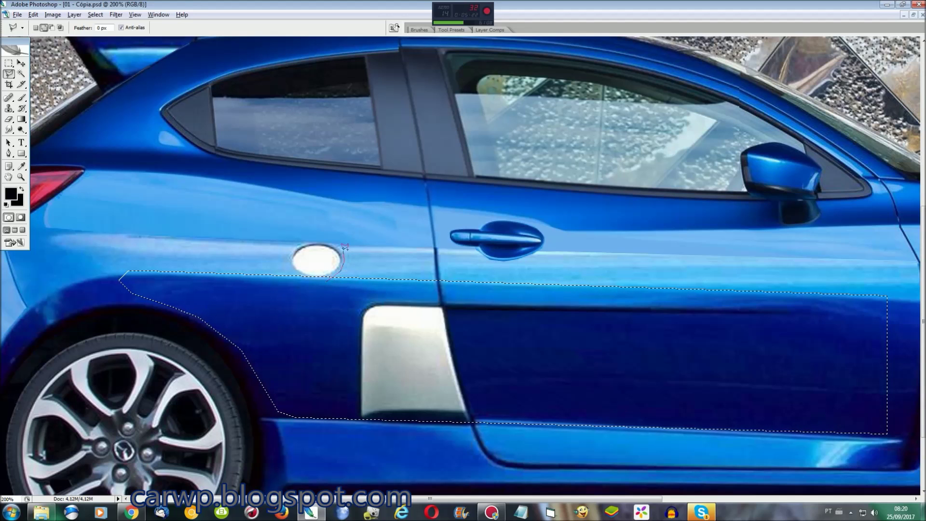
pyautogui.hotkey('ctrl', '0')
# Copy the panel to a new layer and skew its rear edge upward
pyautogui.hotkey('ctrl', 'j')
pyautogui.hotkey('ctrl', 't')
pyautogui.rightClick(423, 340)
pyautogui.click(448, 381)
pyautogui.moveTo(187, 358); pyautogui.dragTo(195, 330)
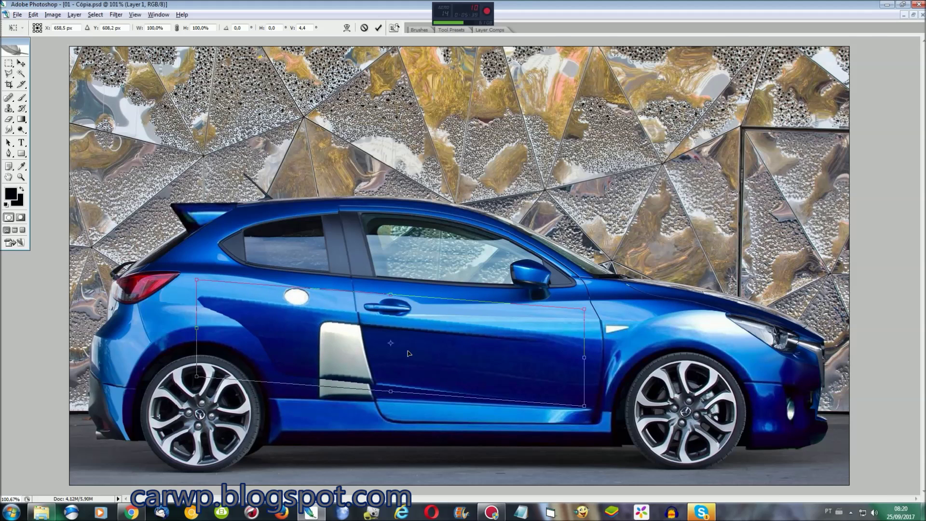
# Skew the panel's bottom edge toward the rear, apply it, and smudge the arch edge
pyautogui.hotkey('ctrl', '+')
pyautogui.scroll(-3, 408, 354)
pyautogui.hscroll(-3, 483, 338)
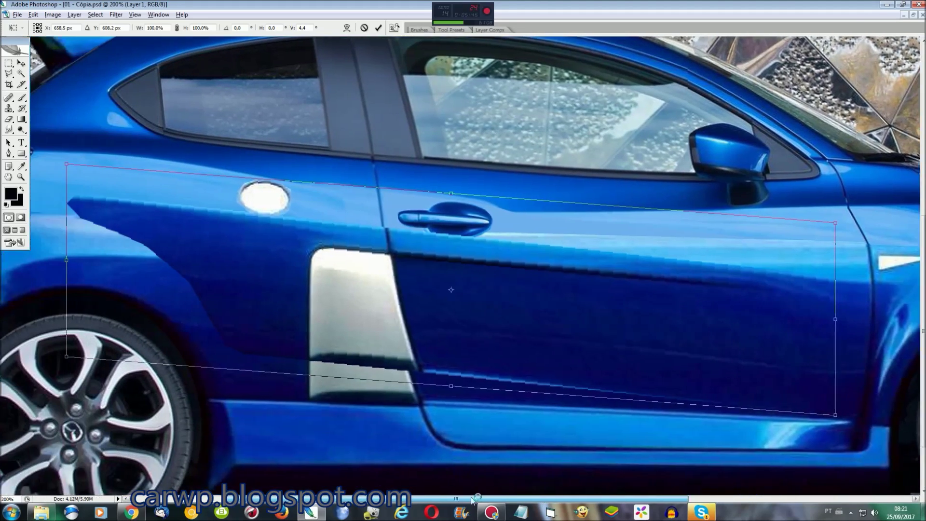
pyautogui.hscroll(-3, 636, 317)
pyautogui.rightClick(636, 317)
pyautogui.click(649, 355)
pyautogui.moveTo(561, 386); pyautogui.dragTo(551, 388)
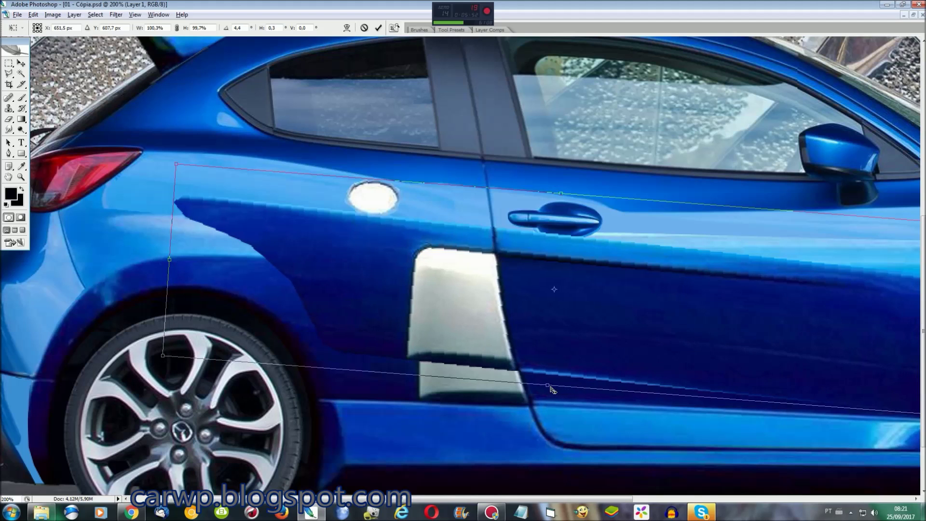
pyautogui.press('Return')
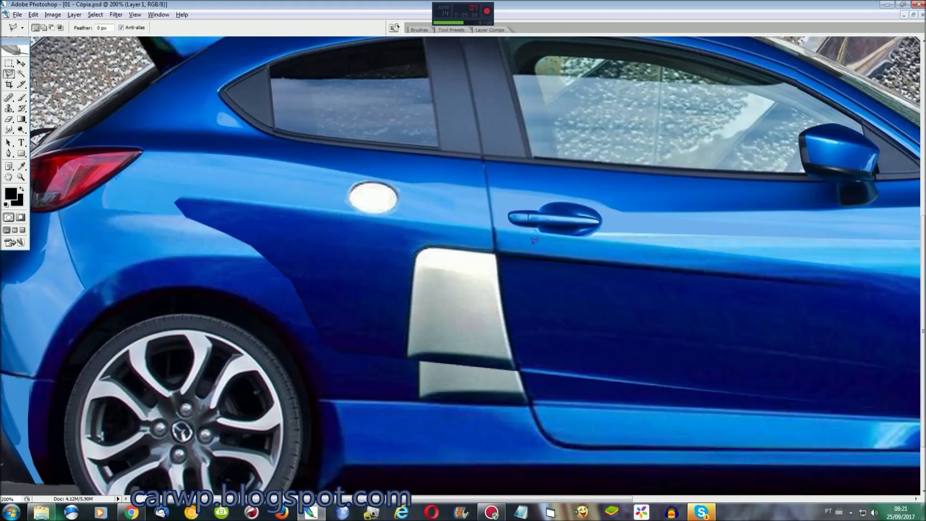
pyautogui.press('r')
pyautogui.moveTo(207, 212); pyautogui.dragTo(112, 280)
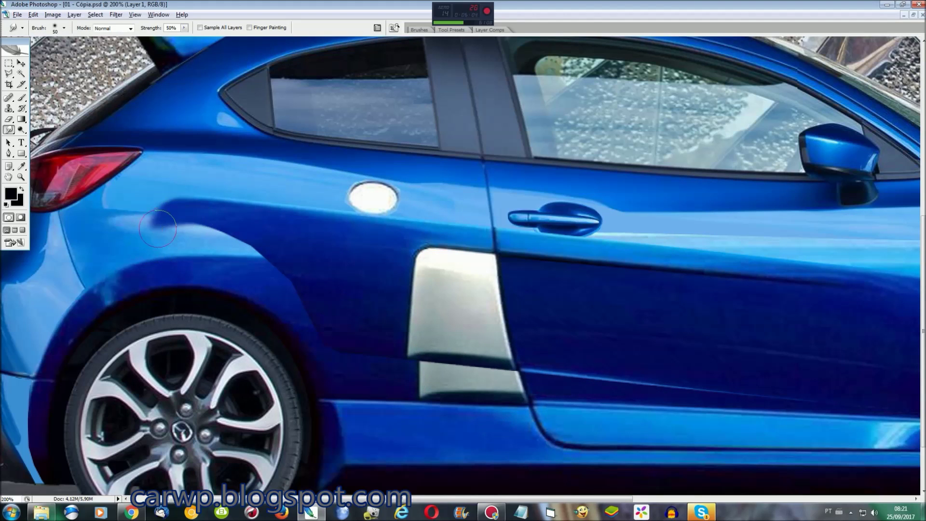
# Smudge the reshaped panel's edges into the bodywork near the rear arch and sill
pyautogui.moveTo(207, 289)
pyautogui.mouseDown()
pyautogui.moveTo(182, 256)
pyautogui.moveTo(201, 275)
pyautogui.moveTo(145, 279)
pyautogui.moveTo(269, 239)
pyautogui.mouseUp()
pyautogui.scroll(-1, 253, 310)
pyautogui.moveTo(386, 352)
pyautogui.mouseDown()
pyautogui.moveTo(432, 364)
pyautogui.moveTo(437, 381)
pyautogui.moveTo(478, 313)
pyautogui.moveTo(453, 386)
pyautogui.moveTo(490, 347)
pyautogui.moveTo(536, 386)
pyautogui.moveTo(555, 338)
pyautogui.moveTo(586, 344)
pyautogui.mouseUp()
pyautogui.moveTo(515, 499); pyautogui.dragTo(594, 499)
pyautogui.moveTo(424, 317)
pyautogui.mouseDown()
pyautogui.moveTo(441, 335)
pyautogui.moveTo(565, 381)
pyautogui.moveTo(631, 362)
pyautogui.moveTo(522, 386)
pyautogui.mouseUp()
# Hide Layer 1, select the original door sill and rear wheel arch, then show Layer 1 again
pyautogui.press('F7')
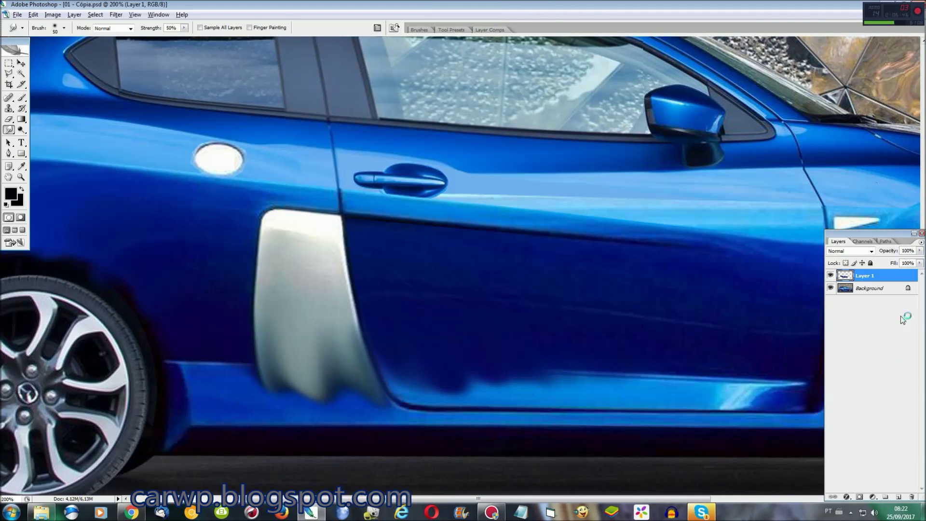
pyautogui.click(831, 275)
pyautogui.press('l')
pyautogui.click(808, 382)
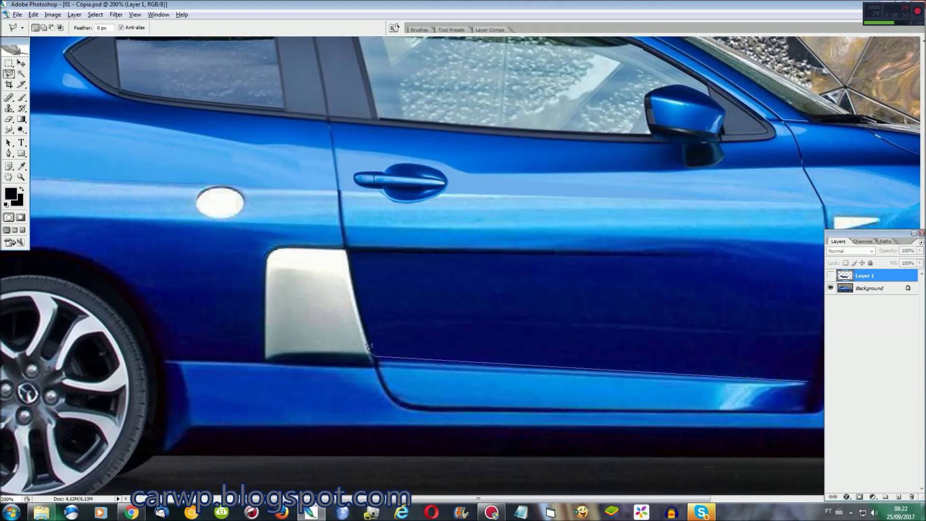
pyautogui.click(282, 351)
pyautogui.click(150, 358)
pyautogui.click(107, 399)
pyautogui.click(155, 462)
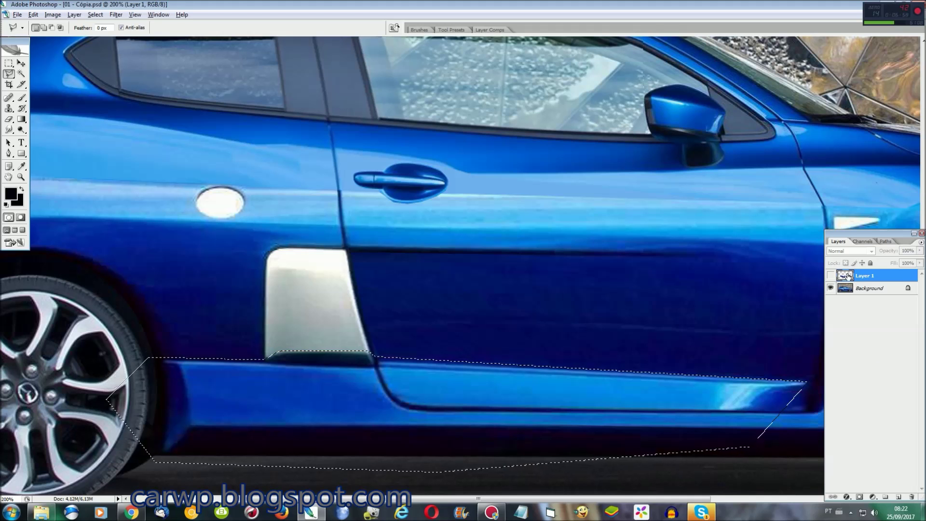
pyautogui.click(808, 382)
pyautogui.click(831, 275)
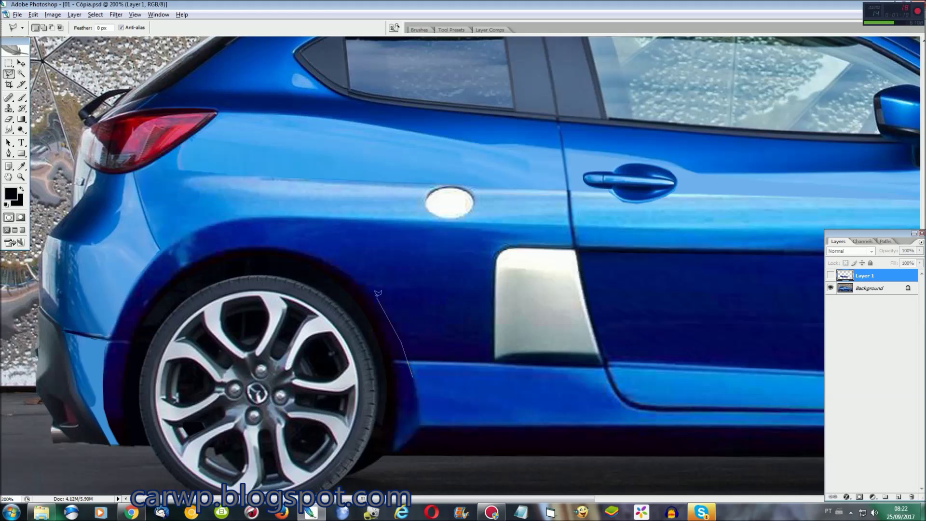
pyautogui.click(353, 271)
pyautogui.click(141, 308)
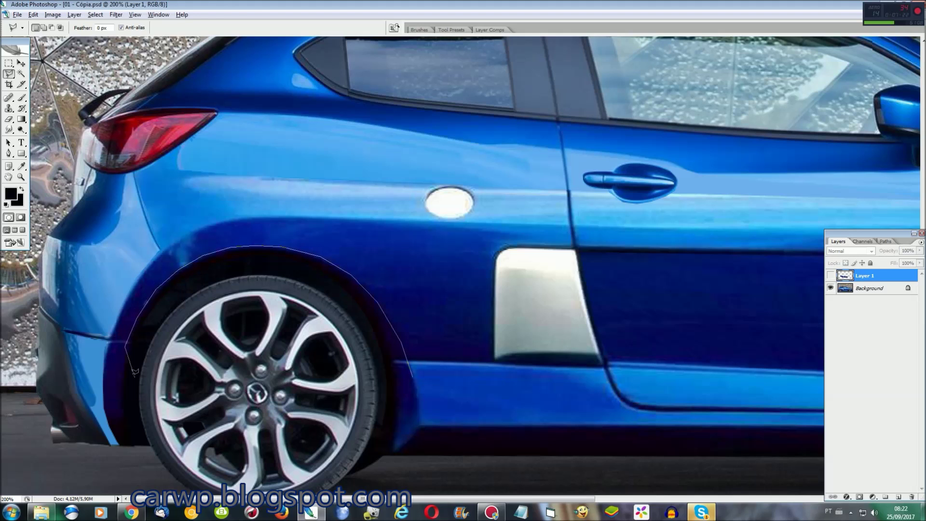
pyautogui.click(830, 275)
pyautogui.hotkey('ctrl', '0')
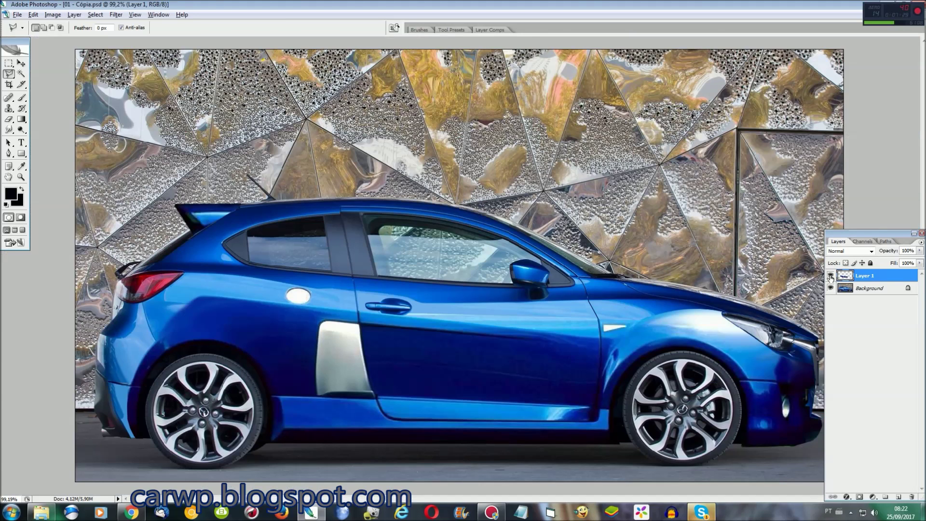
# Draw an elliptical selection around the rear wheel arch, stretched slightly taller and wider
pyautogui.press('m')
pyautogui.hotkey('shift', 'm')
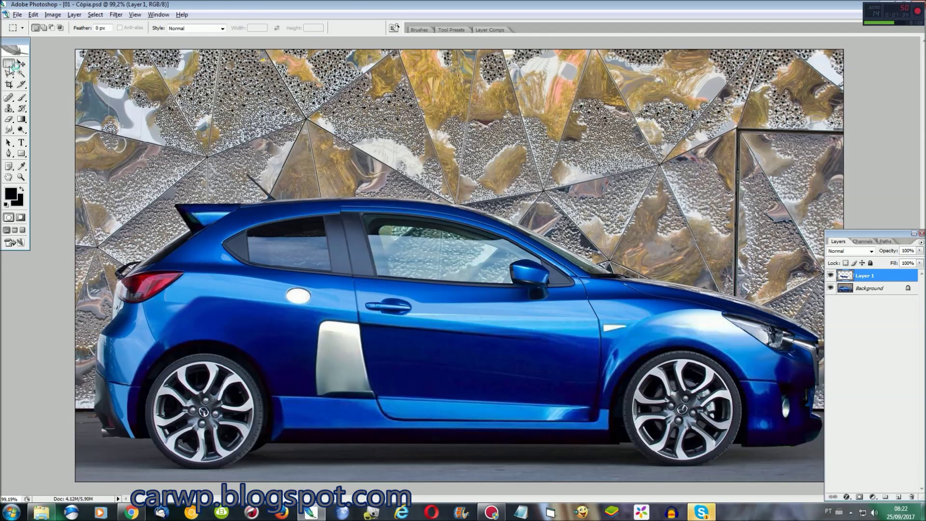
pyautogui.moveTo(130, 301); pyautogui.dragTo(328, 499)
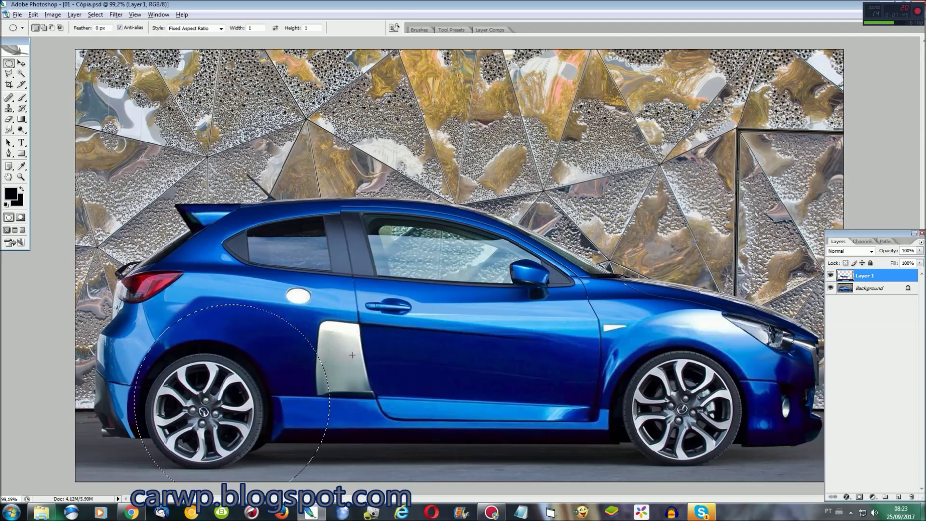
pyautogui.rightClick(282, 372)
pyautogui.click(358, 316)
pyautogui.moveTo(232, 304); pyautogui.dragTo(232, 298)
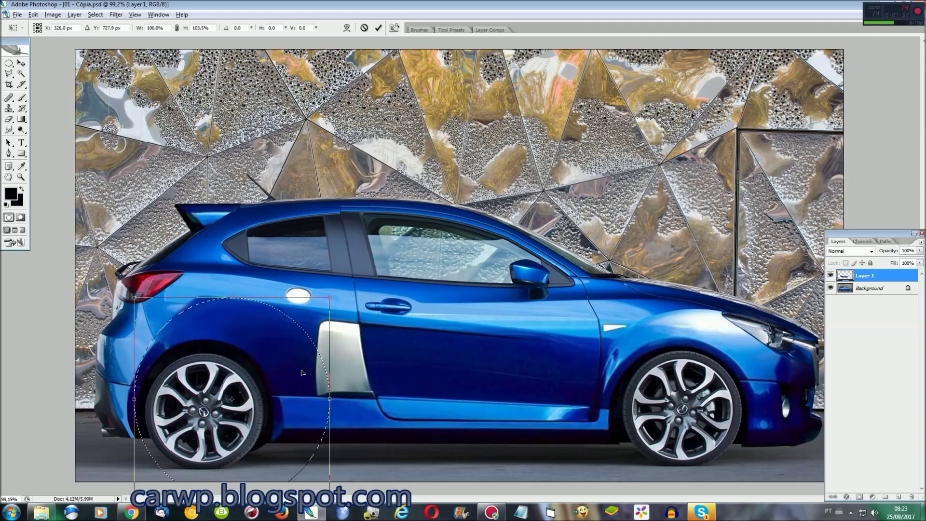
pyautogui.moveTo(334, 387); pyautogui.dragTo(342, 387)
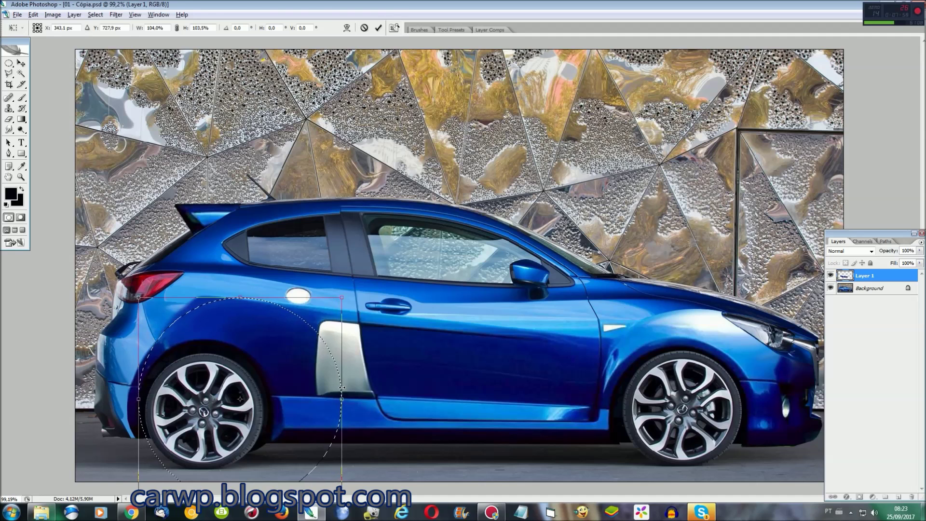
pyautogui.press('Return')
# Deselect and hide the Layers panel to unobstruct the car image
pyautogui.press('l')
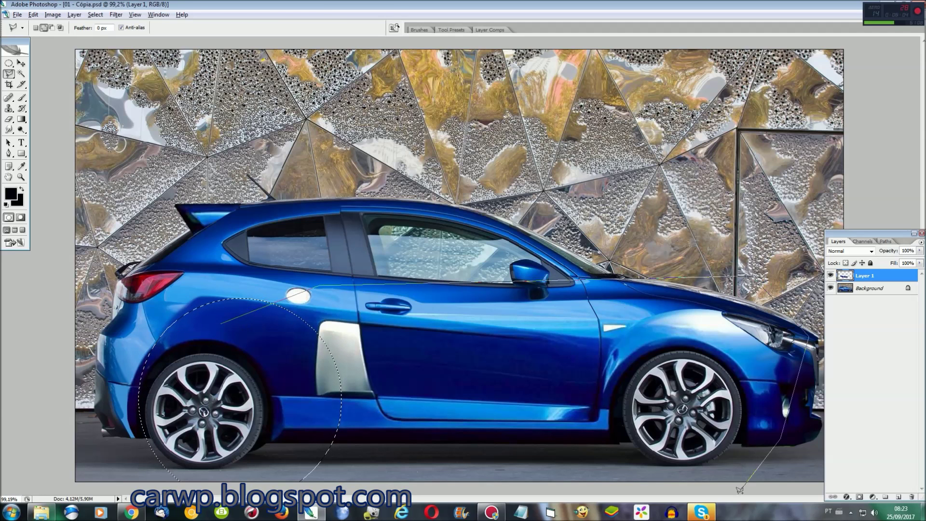
pyautogui.click(95, 15)
pyautogui.click(105, 34)
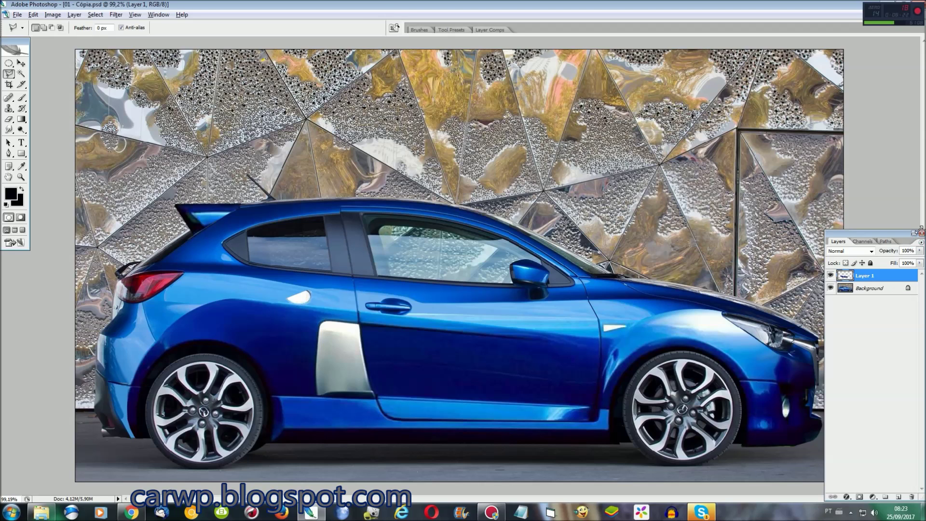
pyautogui.click(922, 233)
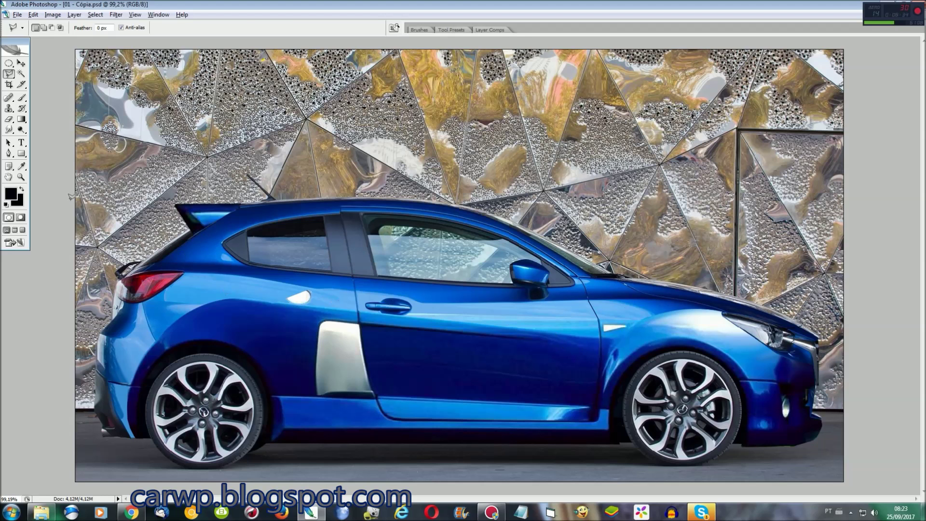
# Zoom in and pan across the tuned car body to inspect it
pyautogui.moveTo(8, 129); pyautogui.dragTo(34, 128)
pyautogui.hotkey('ctrl', 'alt', '0')
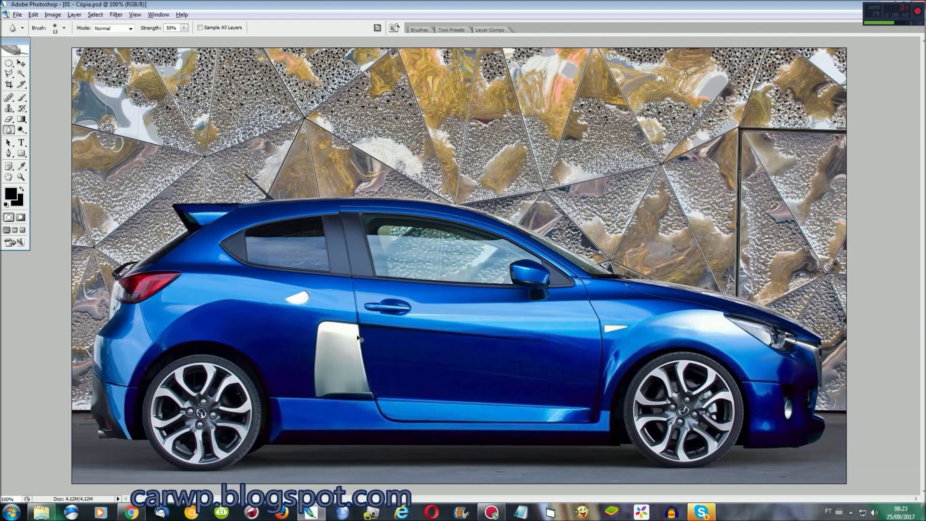
pyautogui.hotkey('ctrl', '+')
pyautogui.hotkey('ctrl', '+')
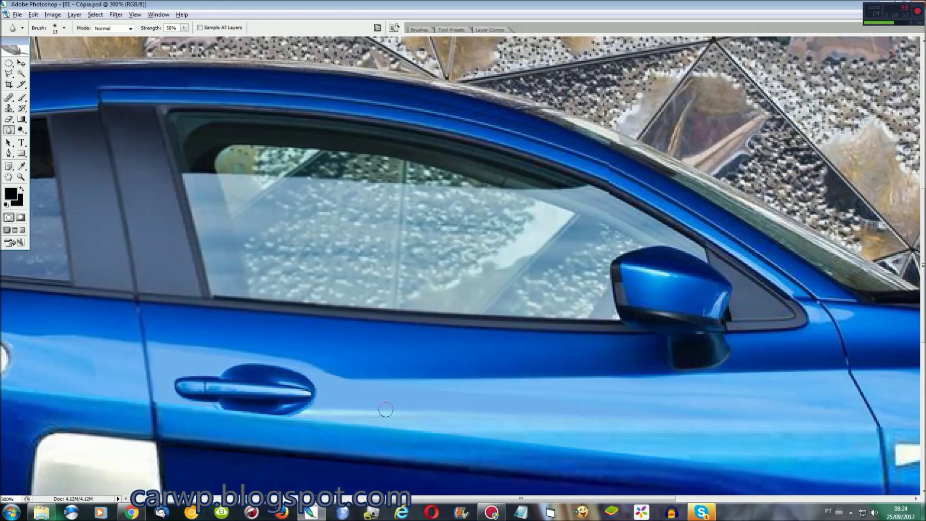
pyautogui.moveTo(649, 499); pyautogui.dragTo(743, 499)
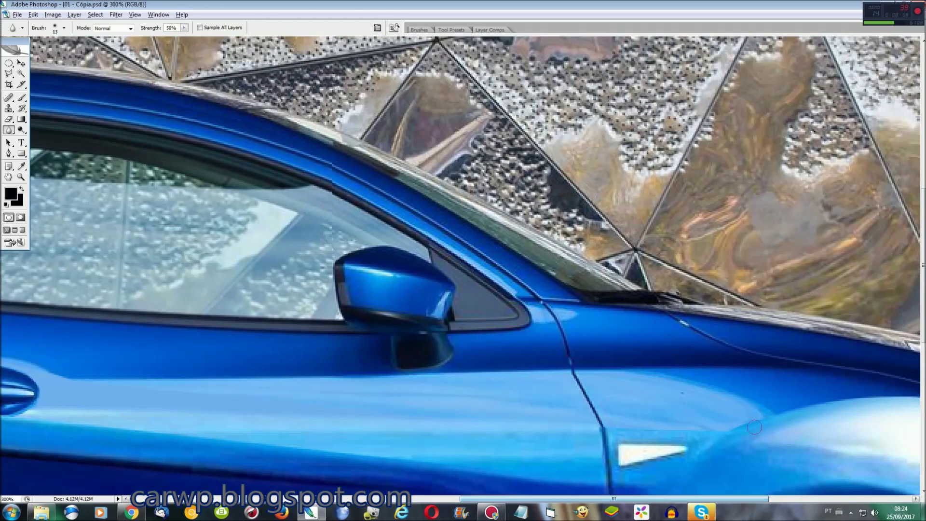
pyautogui.moveTo(735, 429); pyautogui.dragTo(470, 428)
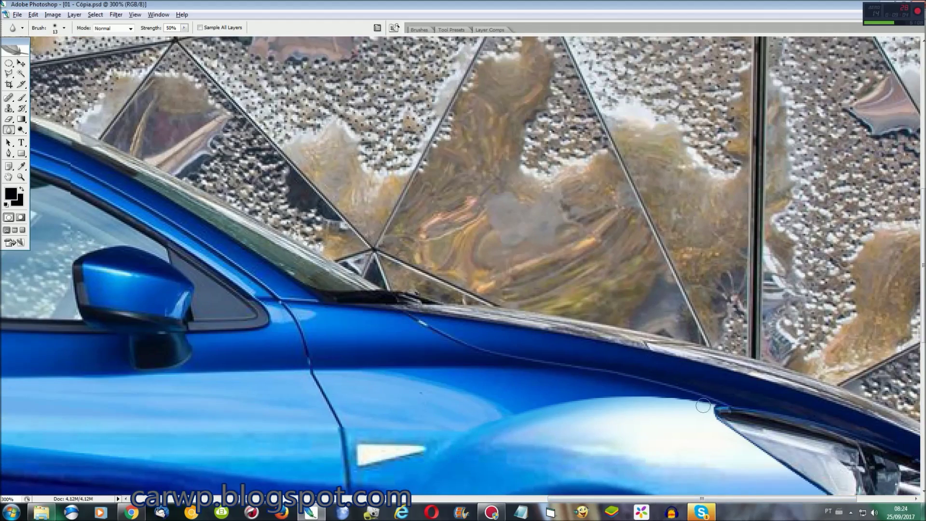
pyautogui.hotkey('ctrl', '0')
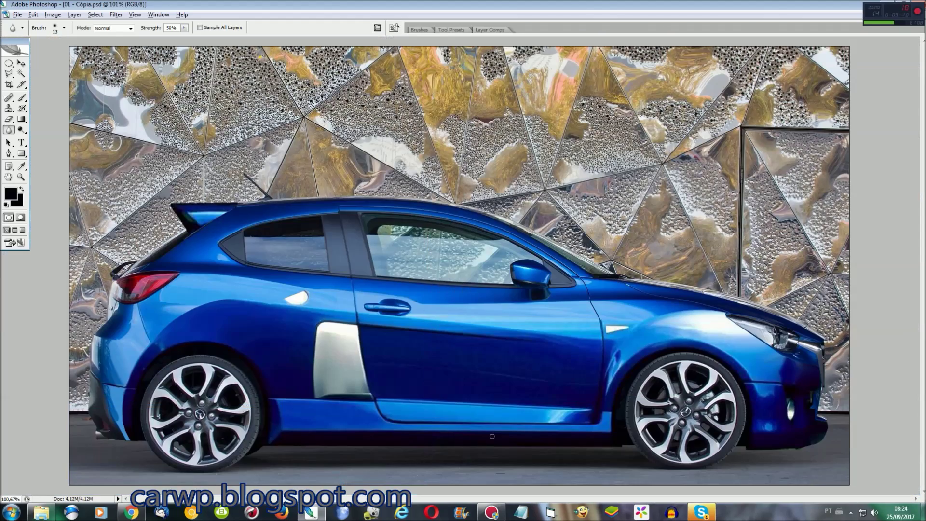
# Switch between the open photos, including the original Mazda, and return to the tuned copy
pyautogui.click(159, 15)
pyautogui.click(176, 235)
pyautogui.click(158, 14)
pyautogui.click(172, 233)
pyautogui.click(158, 15)
pyautogui.click(174, 227)
# Paste the Mazda door handle onto the tuned car and nudge it into place
pyautogui.hotkey('ctrl', '+')
pyautogui.hotkey('ctrl', '+')
pyautogui.hotkey('ctrl', 'v')
pyautogui.hotkey('ctrl', 't')
pyautogui.moveTo(273, 411); pyautogui.dragTo(288, 417)
pyautogui.press('Return')
# Cancel the stray selection and merge the placed door handle into the car image
pyautogui.press('r')
pyautogui.press('l')
pyautogui.press('Escape')
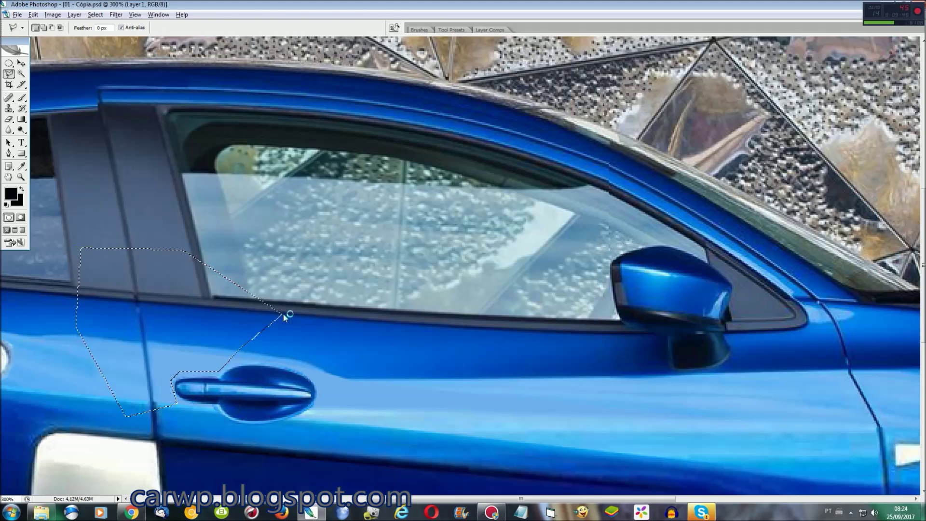
pyautogui.hotkey('ctrl', '0')
pyautogui.hotkey('ctrl', 'e')
# With the Blur tool, soften rough edges along the lower bodywork
pyautogui.hotkey('ctrl', '+')
pyautogui.hotkey('ctrl', '+')
pyautogui.hotkey('ctrl', '+')
pyautogui.press('r')
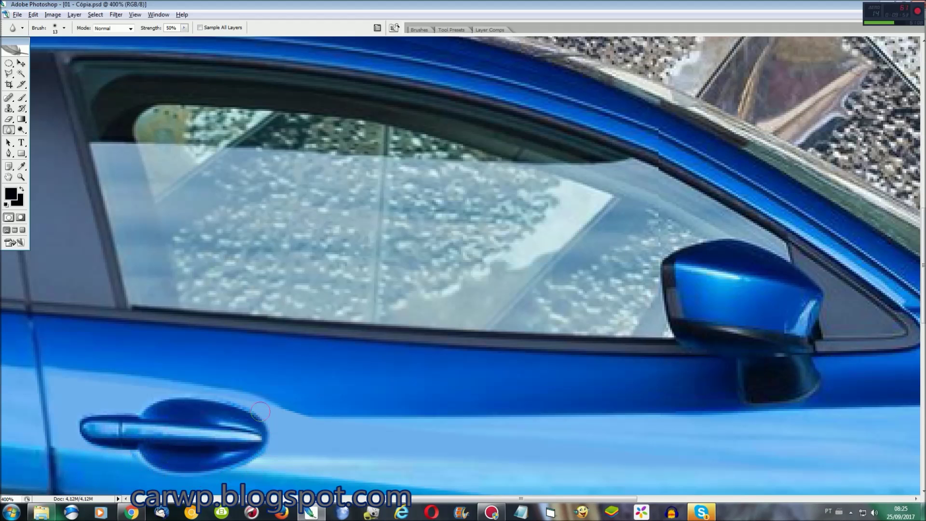
pyautogui.hscroll(-5, 72, 424)
pyautogui.hscroll(-7, 65, 405)
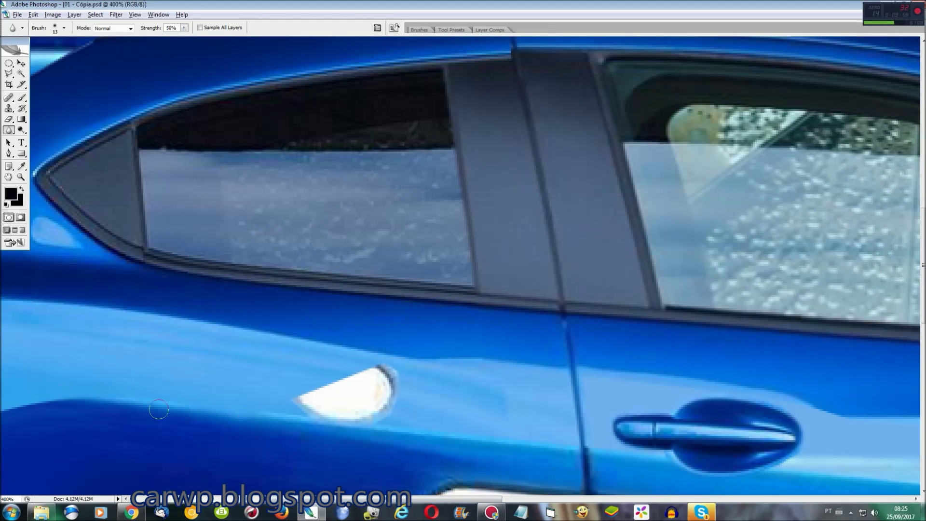
pyautogui.hscroll(-7, 383, 433)
pyautogui.scroll(-6, 374, 441)
pyautogui.scroll(-1, 374, 442)
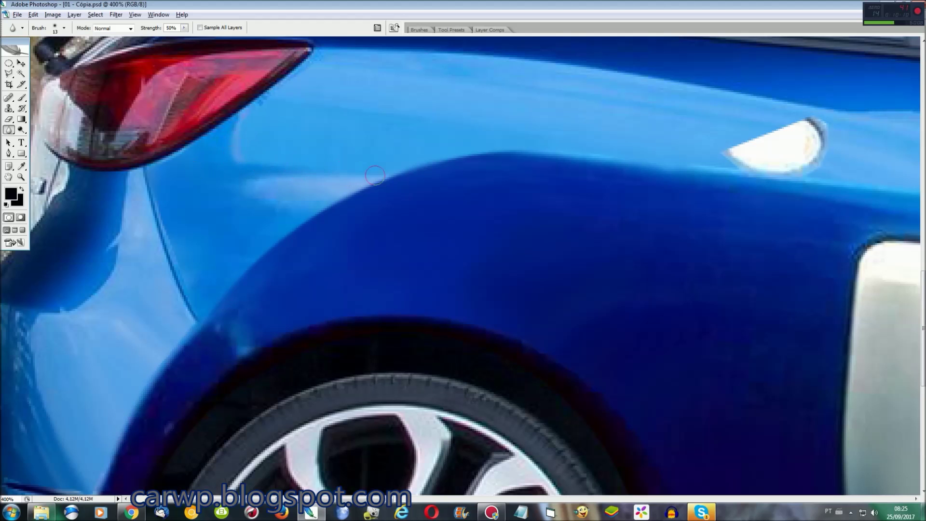
pyautogui.scroll(-3, 376, 175)
pyautogui.scroll(-5, 376, 175)
pyautogui.scroll(-3, 98, 399)
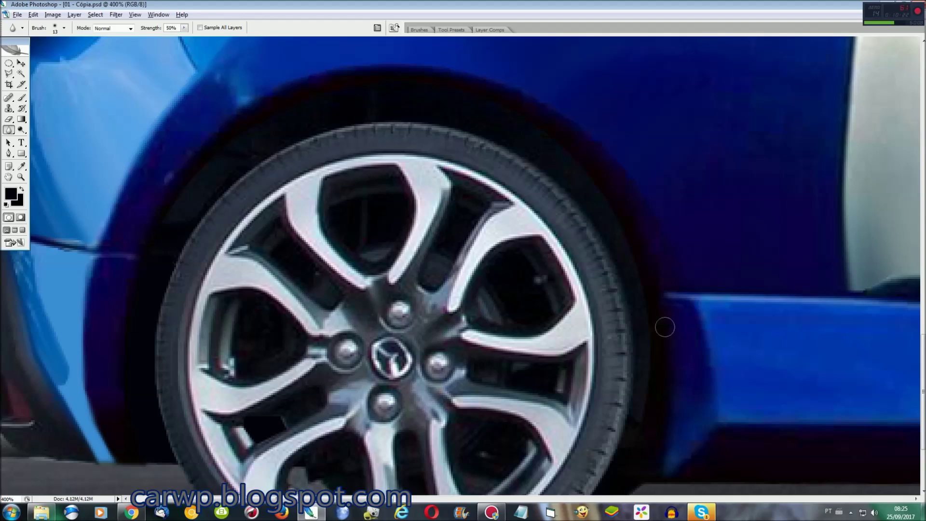
# Continue softening edges around the wheel arches and front bumper
pyautogui.hotkey('ctrl', '0')
pyautogui.hotkey('ctrl', '+')
pyautogui.hotkey('ctrl', '+')
pyautogui.scroll(-5, 490, 396)
pyautogui.hscroll(5, 490, 396)
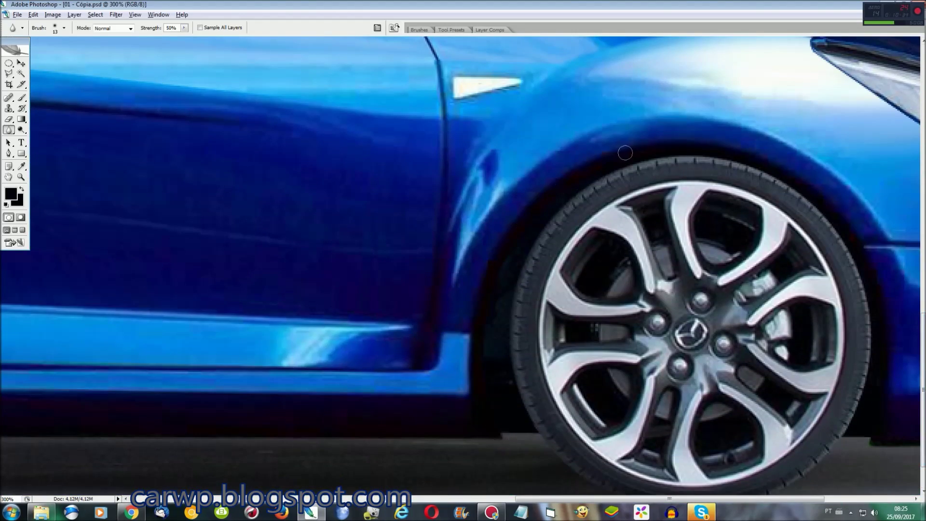
pyautogui.hscroll(5, 857, 435)
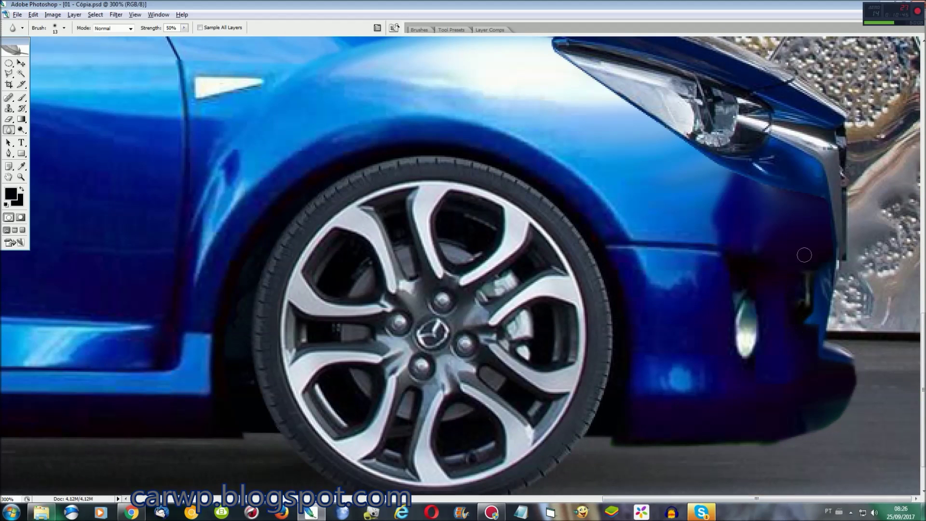
pyautogui.scroll(1, 555, 50)
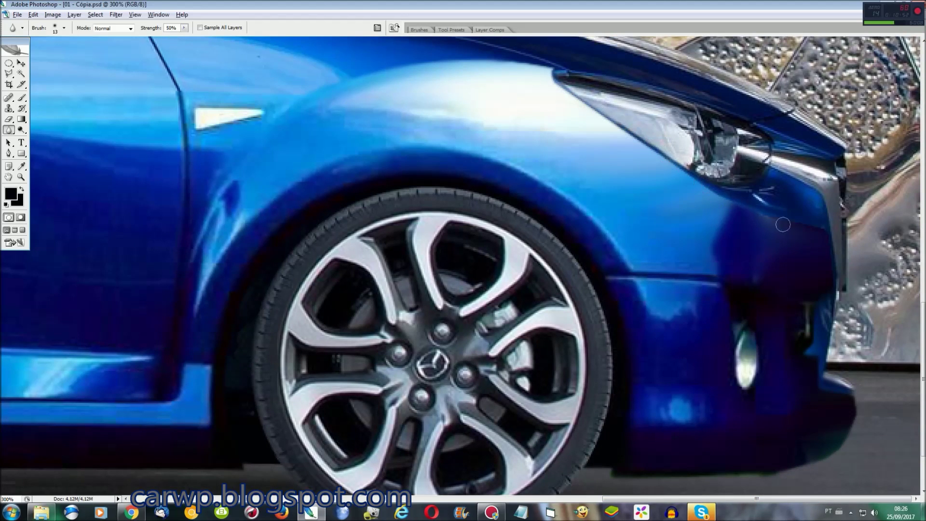
pyautogui.hotkey('ctrl', '0')
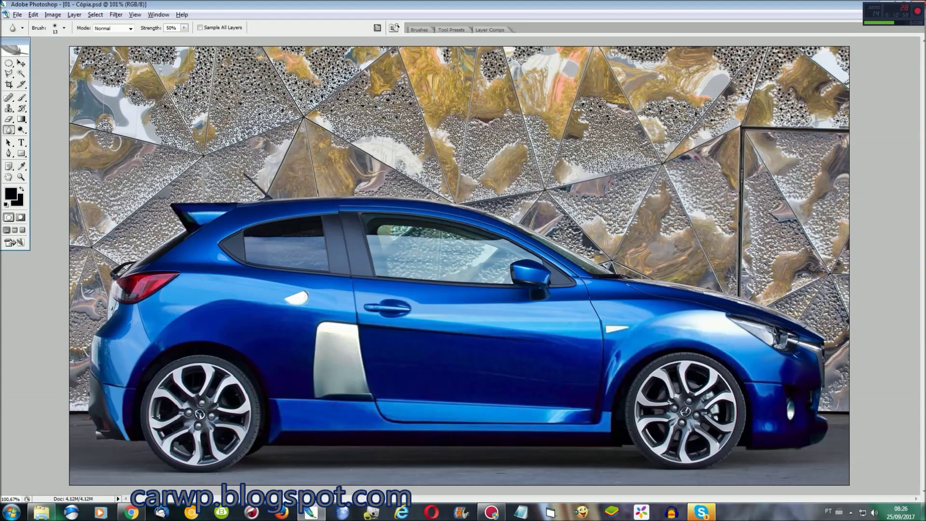
# In 02 - Cópia.jpg, select the round fuel cap with a normal-style Elliptical Marquee
pyautogui.click(159, 15)
pyautogui.click(174, 232)
pyautogui.hotkey('ctrl', '+')
pyautogui.hotkey('ctrl', '+')
pyautogui.hotkey('ctrl', '+')
pyautogui.moveTo(401, 498); pyautogui.dragTo(300, 499)
pyautogui.press('m')
pyautogui.click(195, 28)
pyautogui.moveTo(307, 320)
pyautogui.mouseDown()
pyautogui.moveTo(379, 357)
pyautogui.moveTo(326, 327)
pyautogui.mouseUp()
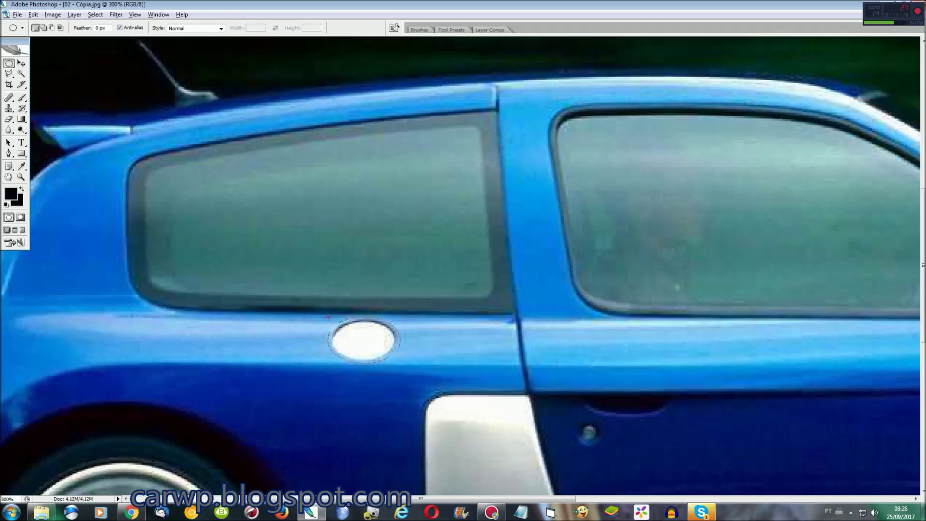
# Fit the second photo on screen and switch back to 01 - Cópia.psd
pyautogui.hotkey('ctrl', '0')
pyautogui.click(158, 15)
pyautogui.click(174, 215)
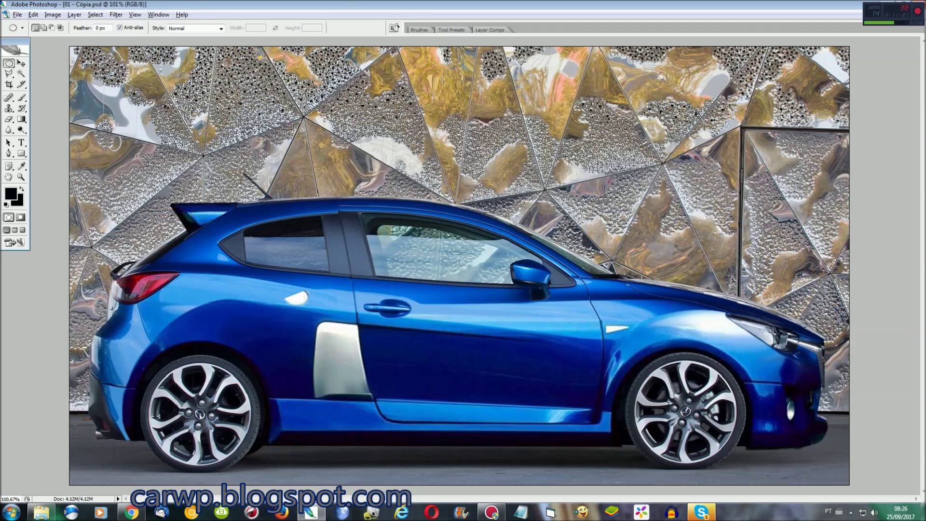
# Paste the fuel cap onto the rear quarter panel, enlarge it, and merge it down
pyautogui.hotkey('ctrl', '+')
pyautogui.hotkey('ctrl', '+')
pyautogui.hotkey('ctrl', '+')
pyautogui.moveTo(521, 499); pyautogui.dragTo(319, 499)
pyautogui.hotkey('ctrl', 'v')
pyautogui.hotkey('ctrl', 't')
pyautogui.moveTo(479, 275); pyautogui.dragTo(575, 373)
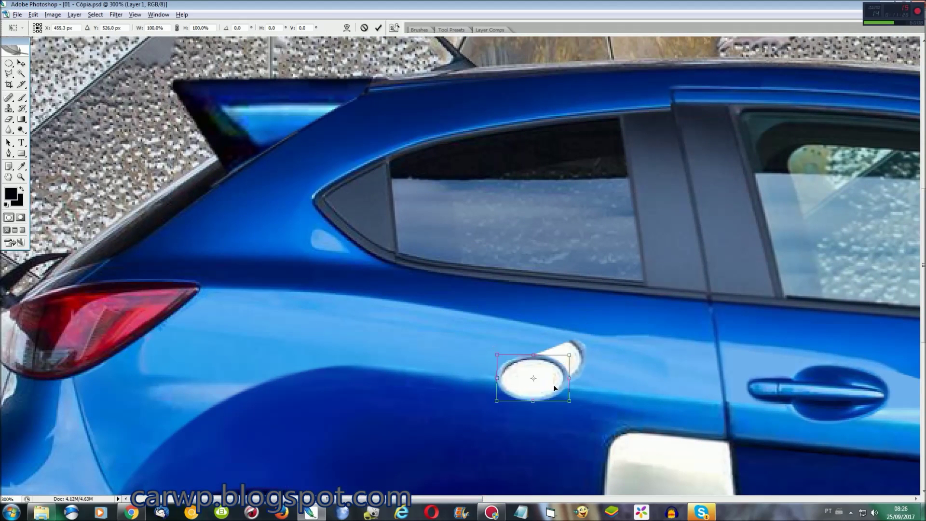
pyautogui.moveTo(512, 339); pyautogui.dragTo(497, 327)
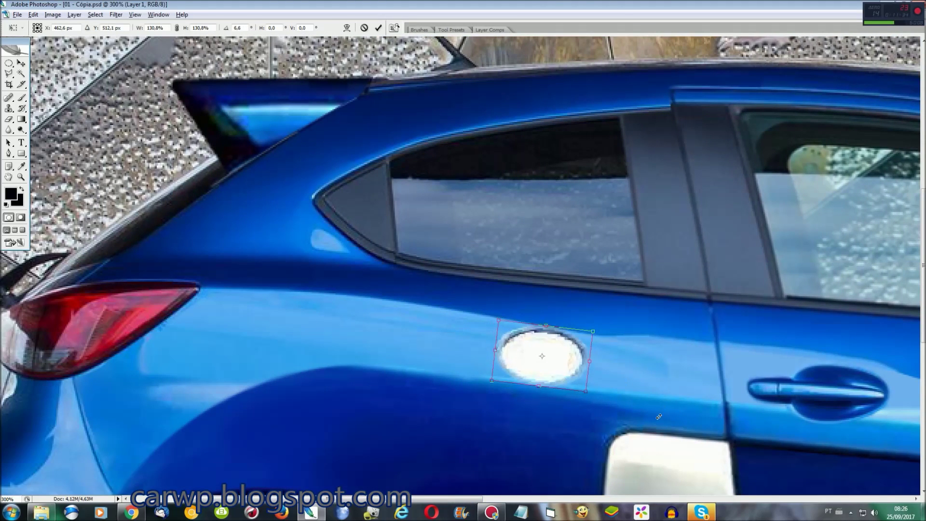
pyautogui.press('Return')
pyautogui.hotkey('ctrl', 'e')
# Select the Blur tool and zoom in on the front wheel and fender
pyautogui.press('r')
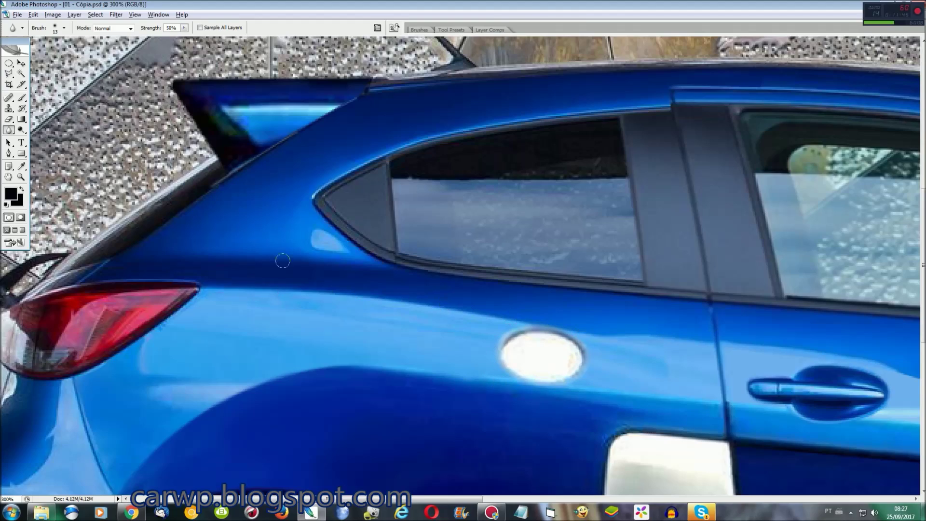
pyautogui.hotkey('ctrl', '0')
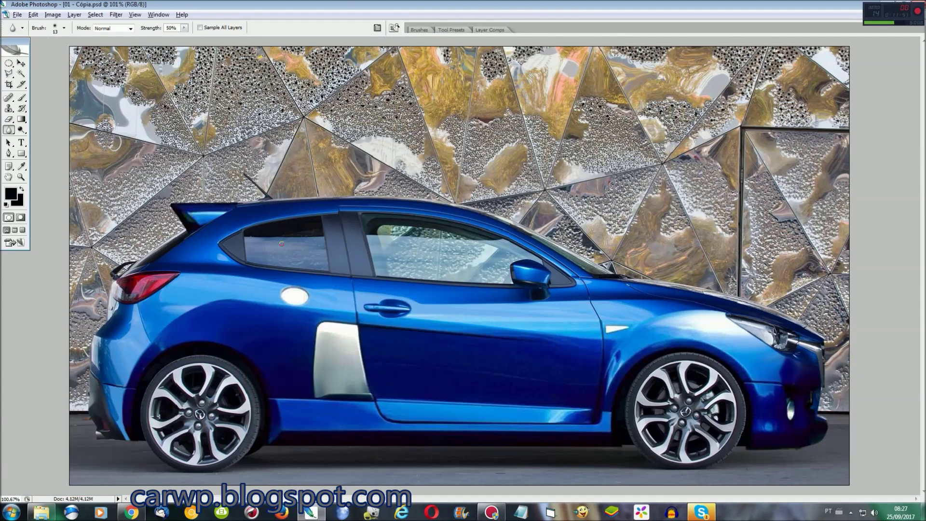
pyautogui.hotkey('ctrl', '+')
pyautogui.hotkey('ctrl', '+')
pyautogui.hotkey('ctrl', '+')
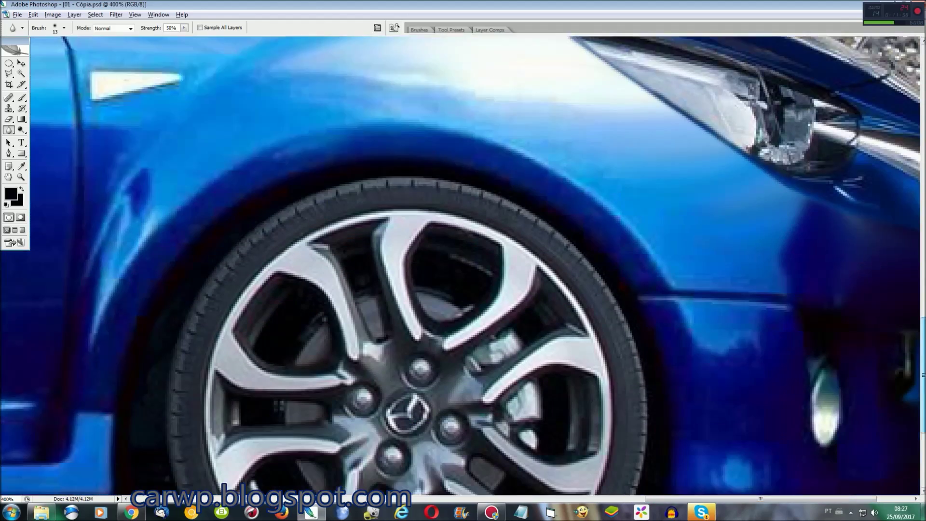
# Start a Polygonal Lasso outline along the bumper bottom, rear body, fender and tail-light
pyautogui.scroll(-5, 774, 414)
pyautogui.hscroll(4, 774, 413)
pyautogui.press('l')
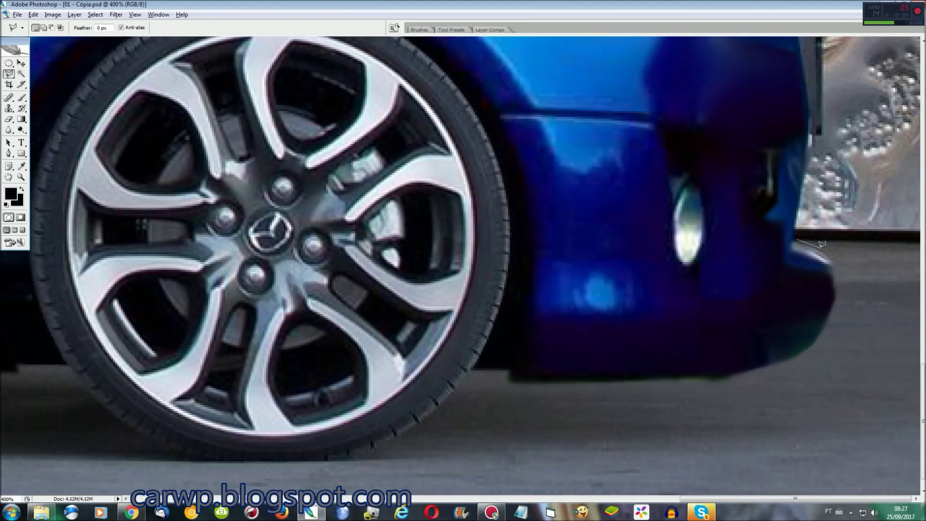
pyautogui.click(729, 372)
pyautogui.hscroll(-5, 505, 381)
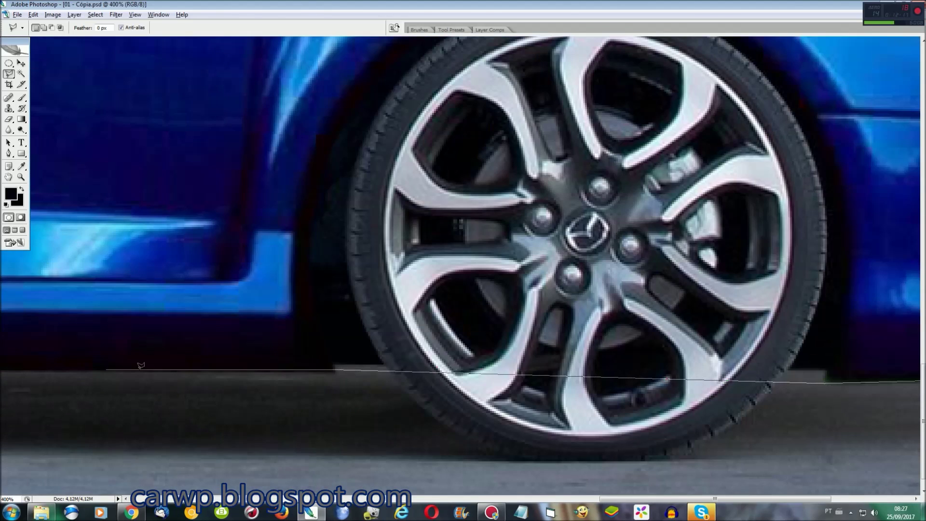
pyautogui.hscroll(-10, 224, 343)
pyautogui.click(225, 345)
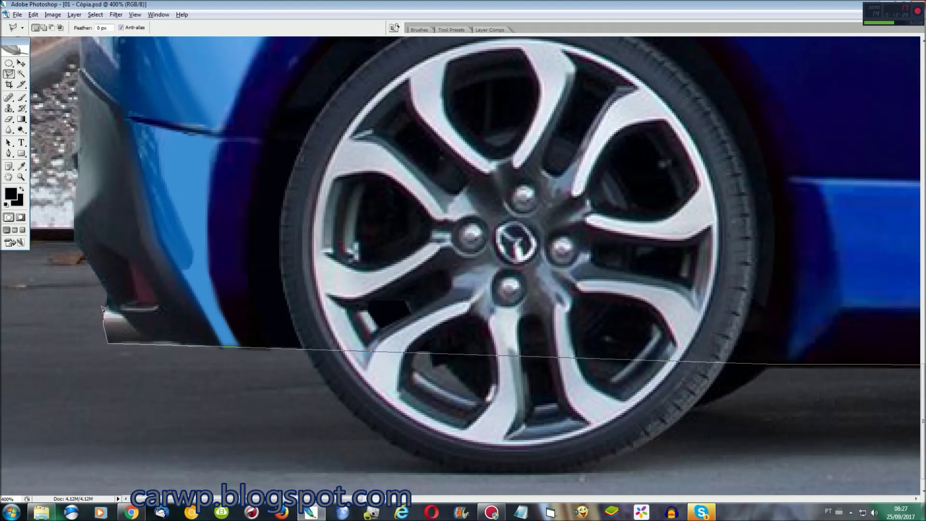
pyautogui.click(106, 292)
pyautogui.click(77, 67)
pyautogui.scroll(5, 77, 66)
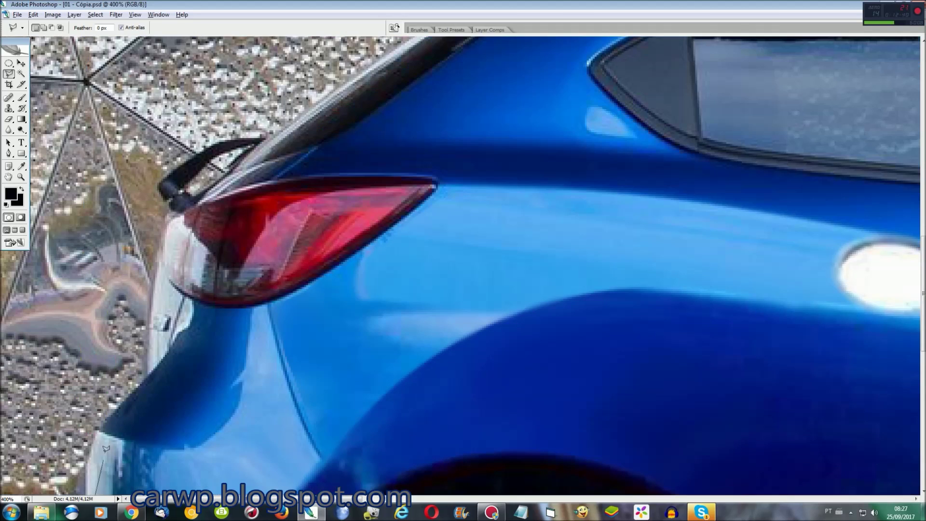
pyautogui.click(99, 142)
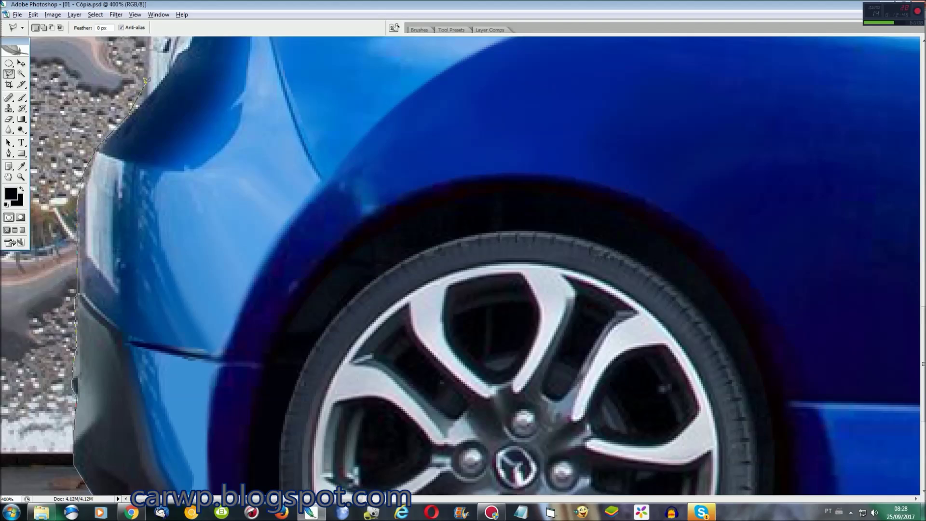
pyautogui.scroll(5, 99, 142)
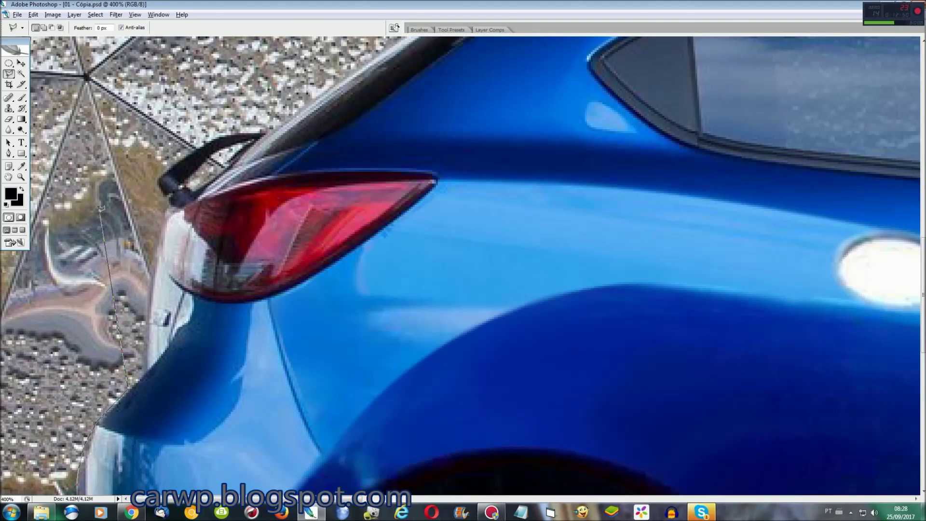
pyautogui.click(139, 379)
pyautogui.click(177, 187)
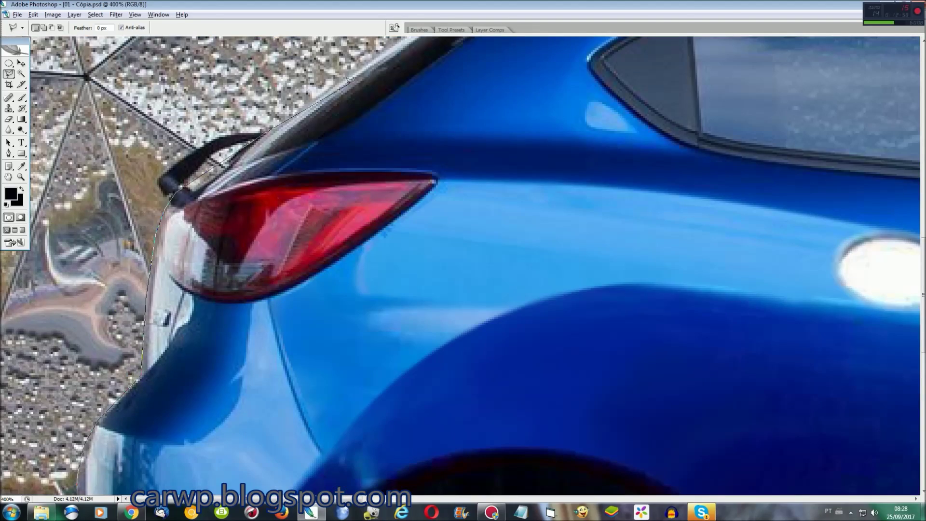
# Continue the outline over the spoiler and roof to the front bumper and close it
pyautogui.scroll(8, 289, 120)
pyautogui.scroll(-4, 337, 241)
pyautogui.scroll(1, 440, 317)
pyautogui.click(440, 317)
pyautogui.click(658, 211)
pyautogui.click(811, 191)
pyautogui.hscroll(10, 810, 191)
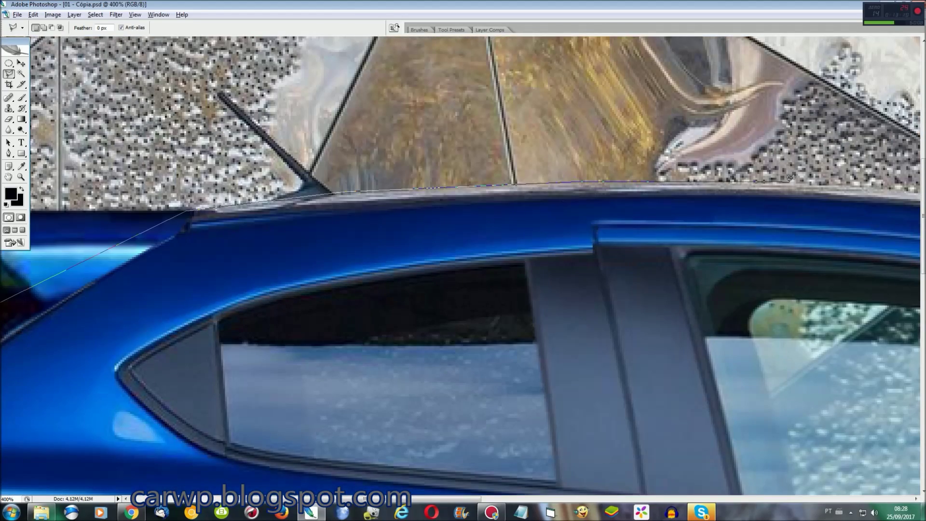
pyautogui.hscroll(8, 794, 180)
pyautogui.hscroll(8, 468, 250)
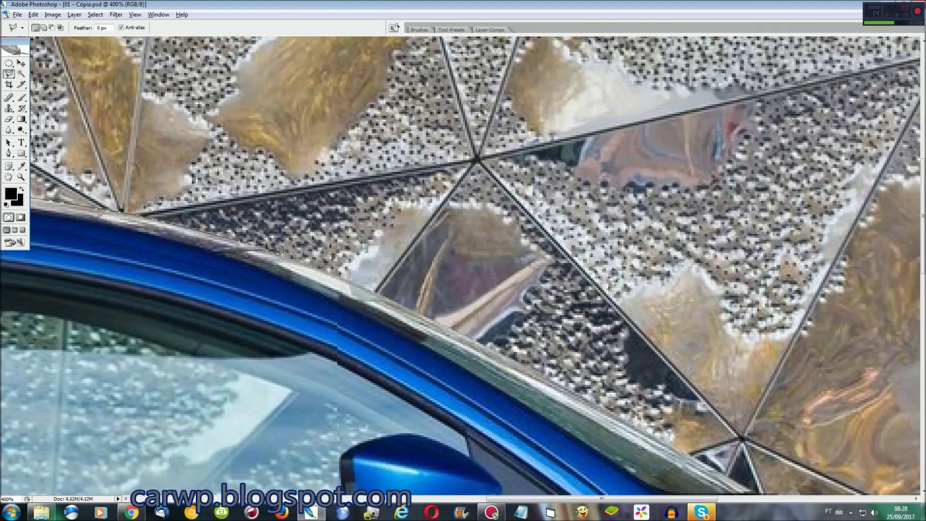
pyautogui.scroll(-10, 647, 430)
pyautogui.scroll(3, 917, 430)
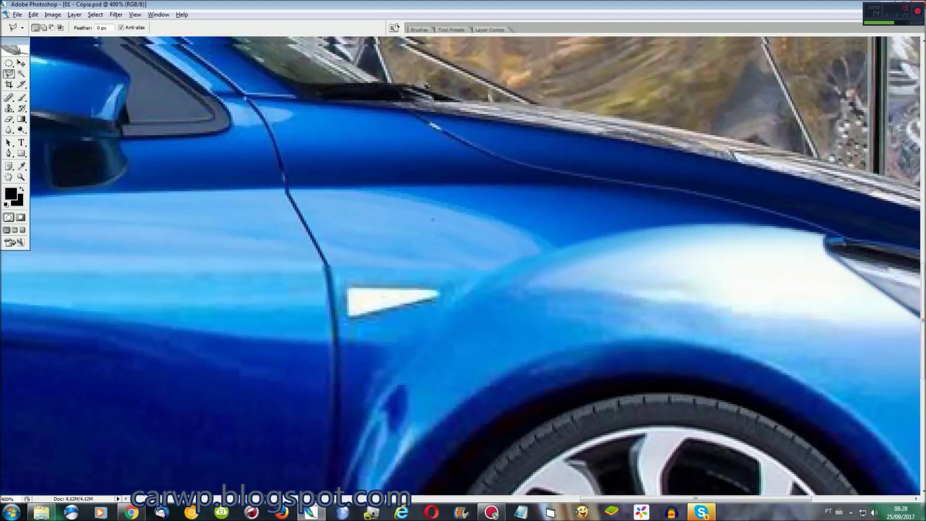
pyautogui.scroll(10, 723, 338)
pyautogui.scroll(-12, 517, 218)
pyautogui.scroll(20, 516, 218)
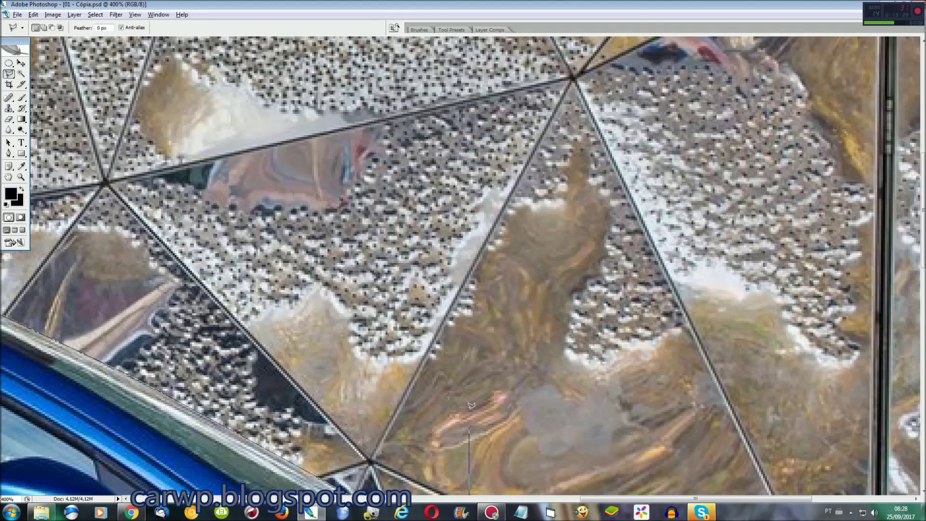
pyautogui.scroll(-10, 516, 218)
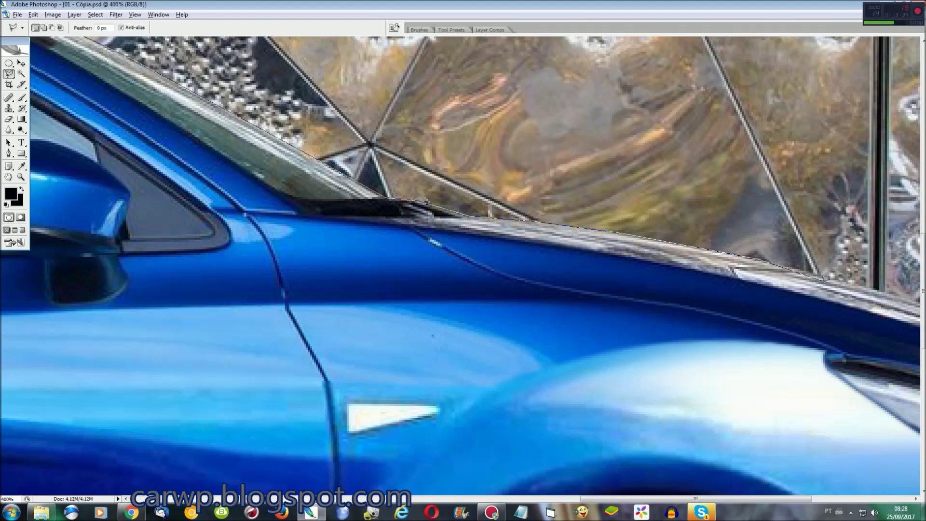
pyautogui.hscroll(10, 820, 273)
pyautogui.hscroll(3, 841, 366)
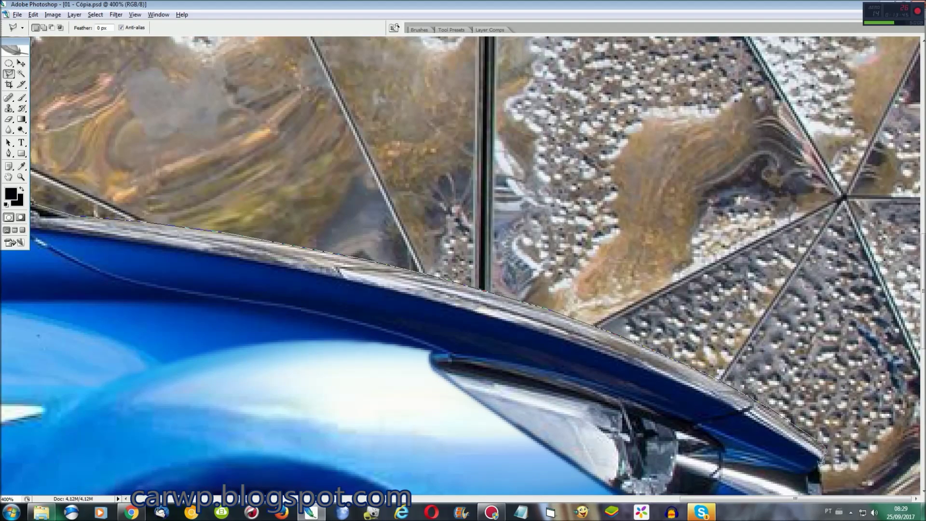
pyautogui.scroll(-10, 822, 478)
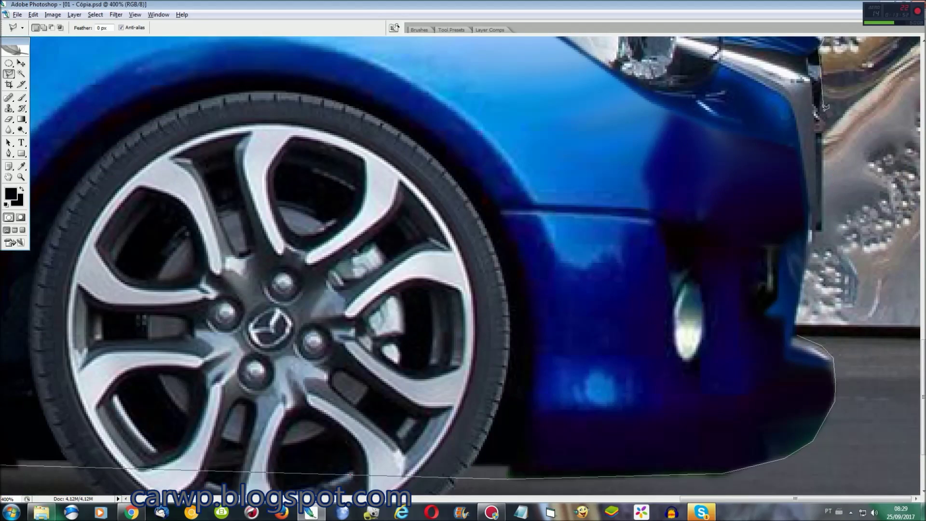
pyautogui.click(822, 130)
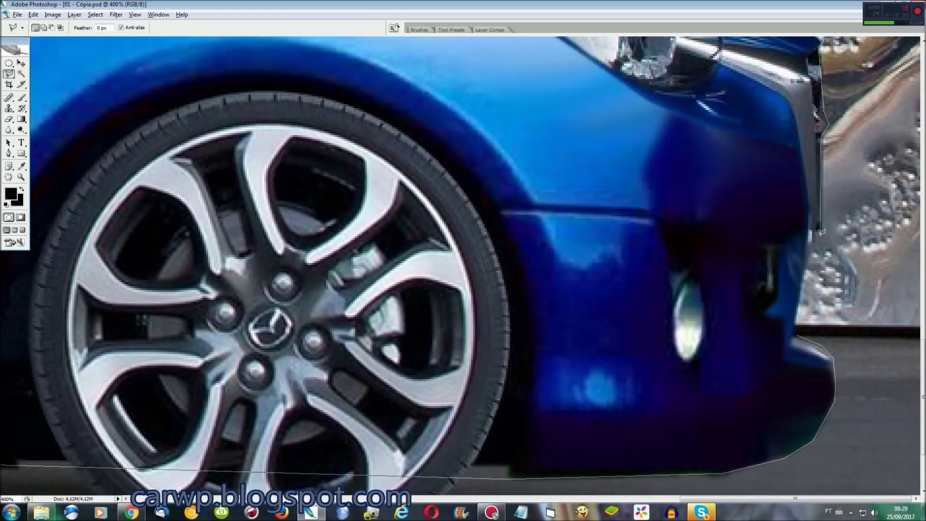
pyautogui.click(799, 323)
pyautogui.hotkey('ctrl', '0')
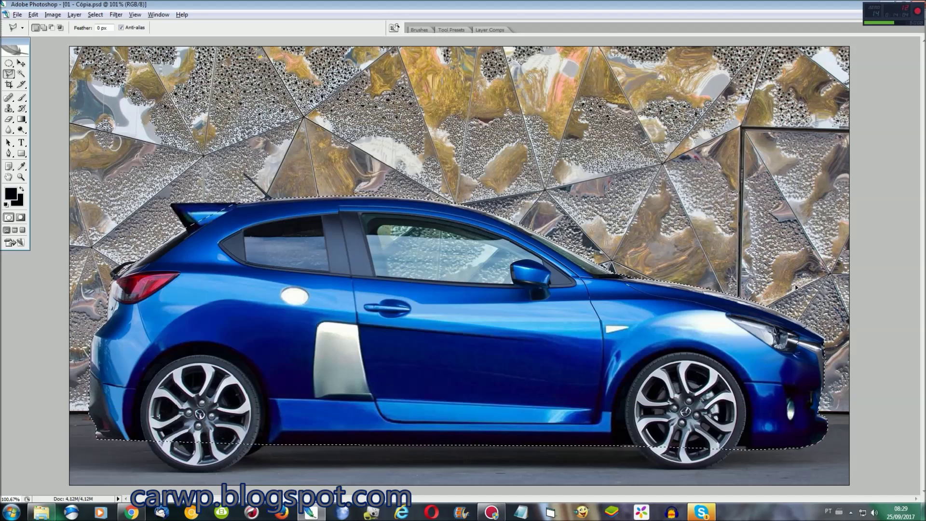
# Retrace the lasso around the rear spoiler and antenna and close the car outline
pyautogui.hotkey('ctrl', '+')
pyautogui.hotkey('ctrl', '+')
pyautogui.hotkey('ctrl', '+')
pyautogui.hscroll(-10, 798, 289)
pyautogui.scroll(1, 672, 244)
pyautogui.keyDown('shift'); pyautogui.click(661, 241); pyautogui.keyUp('shift')
pyautogui.doubleClick(567, 246)
pyautogui.click(515, 124)
pyautogui.click(483, 240)
pyautogui.click(223, 245)
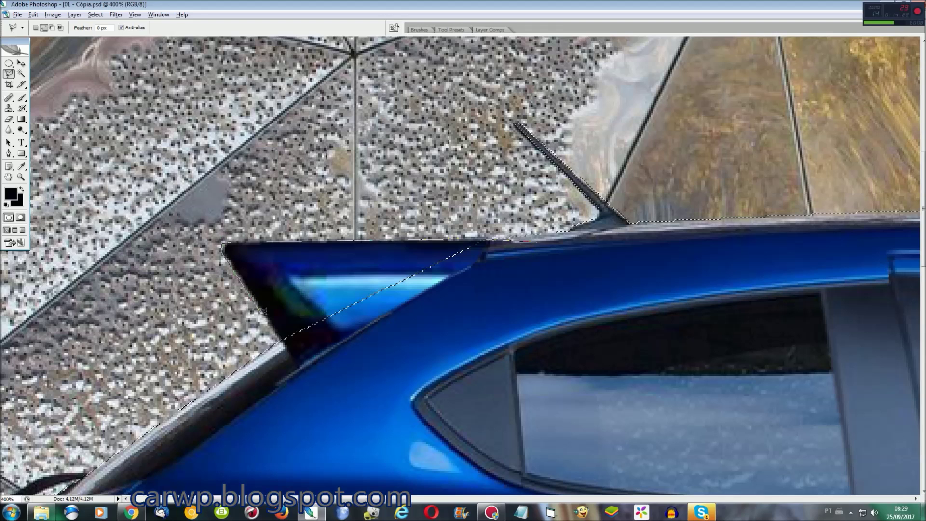
pyautogui.click(287, 345)
pyautogui.hscroll(-5, 288, 346)
pyautogui.scroll(-6, 235, 196)
pyautogui.click(221, 209)
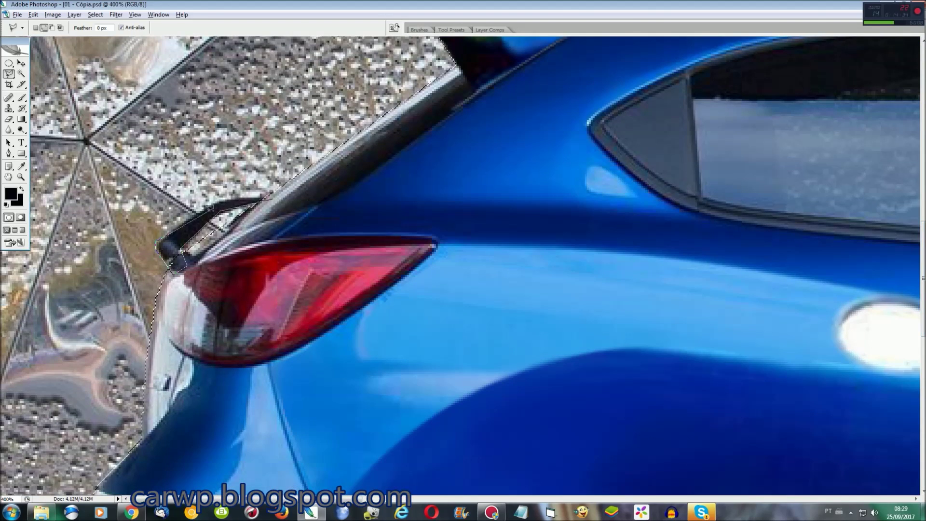
pyautogui.doubleClick(285, 190)
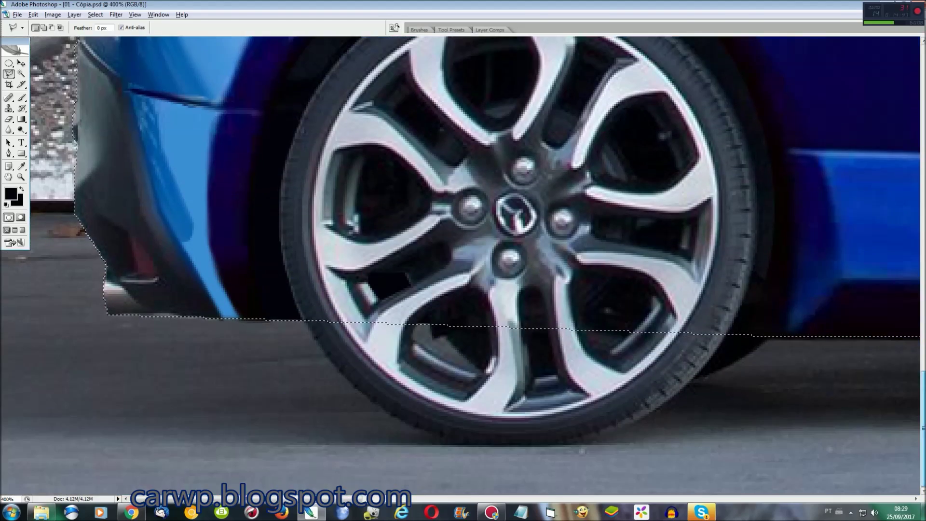
pyautogui.hotkey('ctrl', '0')
# Add the ground strip beneath the car to the selection
pyautogui.keyDown('shift'); pyautogui.click(883, 416); pyautogui.keyUp('shift')
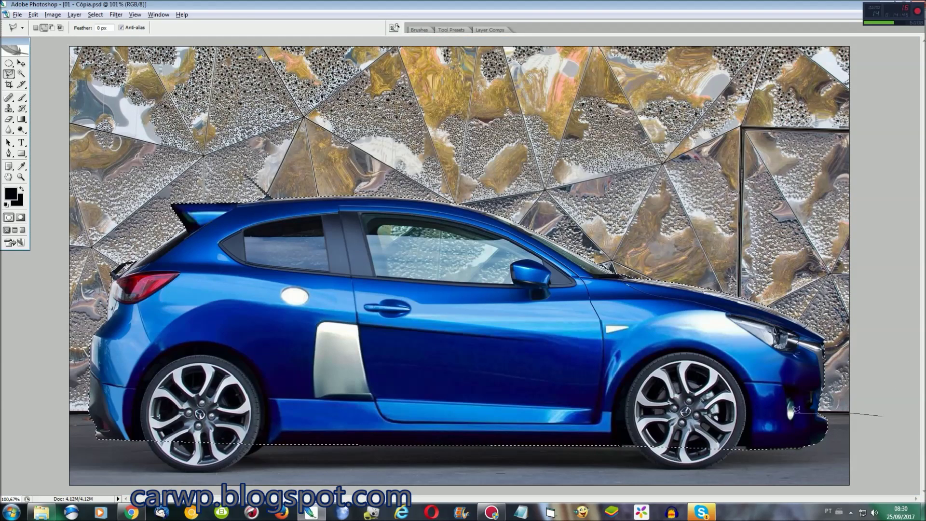
pyautogui.click(57, 412)
pyautogui.click(61, 487)
pyautogui.doubleClick(887, 490)
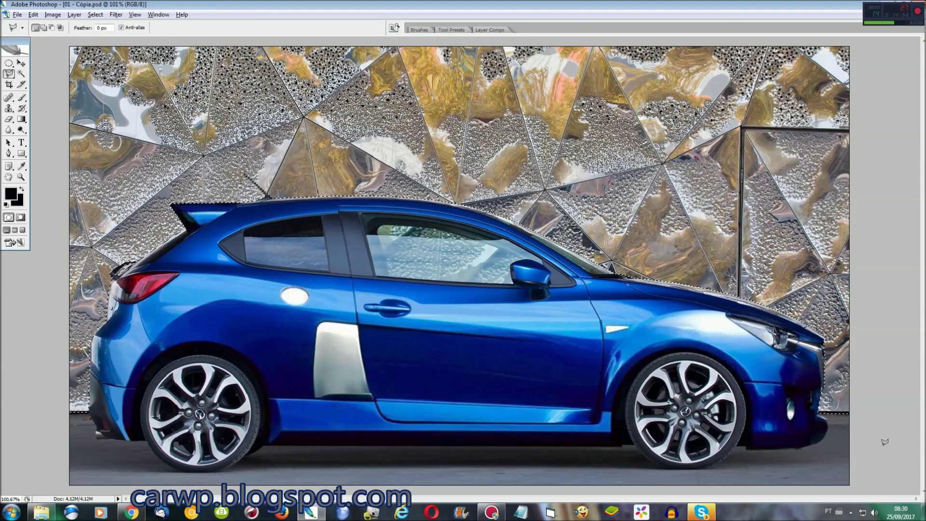
pyautogui.click(95, 14)
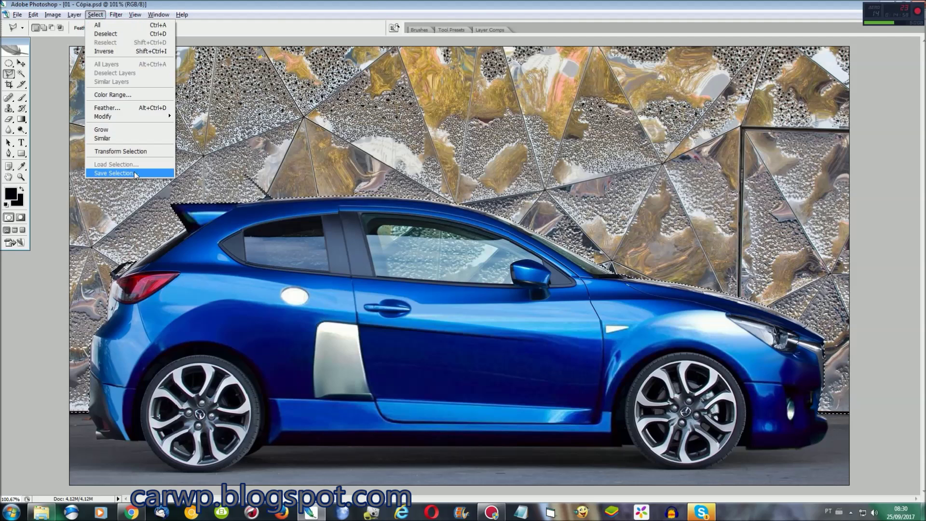
# Save the car selection under the name 'Down'
pyautogui.click(116, 183)
pyautogui.write('Down')
pyautogui.press('Return')
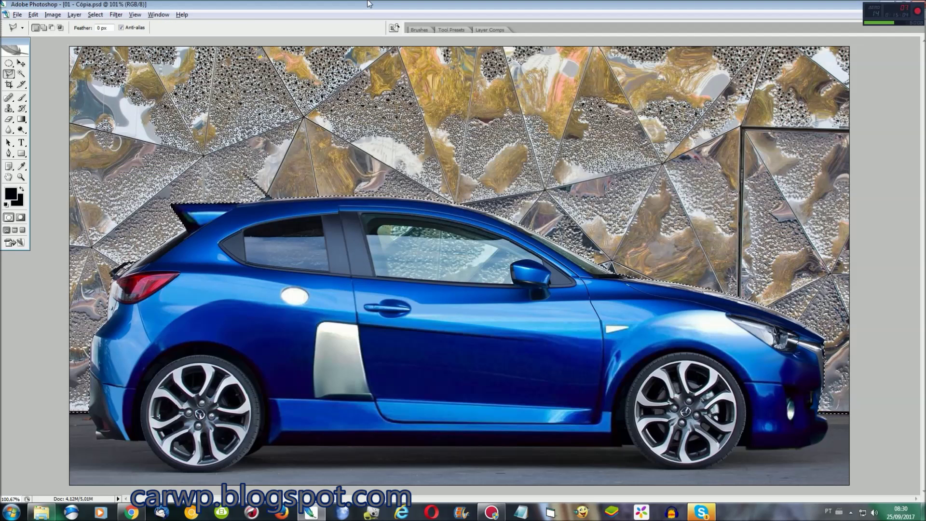
# Desaturate the selected car to grayscale and deselect
pyautogui.hotkey('ctrl', 'shift', 'u')
pyautogui.hotkey('ctrl', 'd')
pyautogui.click(53, 14)
pyautogui.press('Escape')
# Save a copy of the image with Save As, accepting the default options
pyautogui.hotkey('ctrl', 'shift', 's')
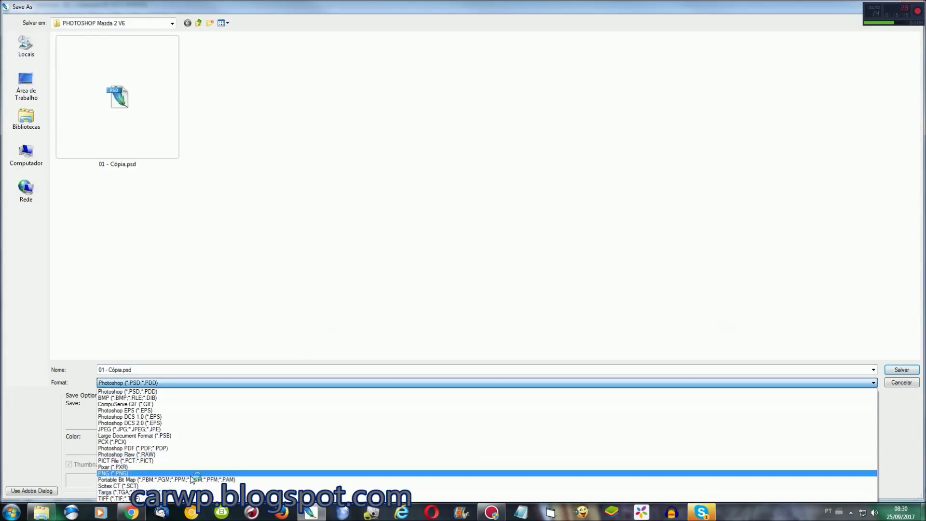
pyautogui.press('Return')
pyautogui.click(533, 129)
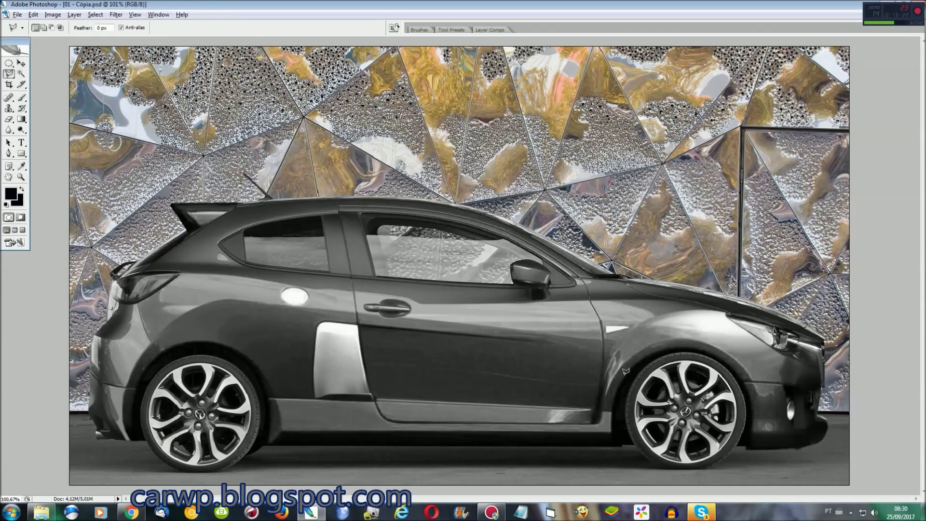
# Trace a curved line up the grey car's door seam on the Linework1 layer
pyautogui.scroll(5, 671, 244)
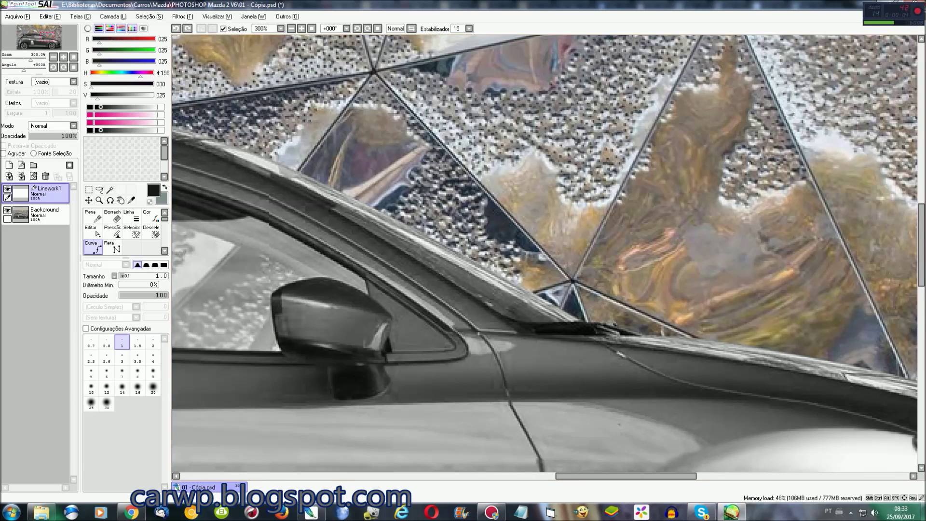
pyautogui.scroll(-3, 483, 170)
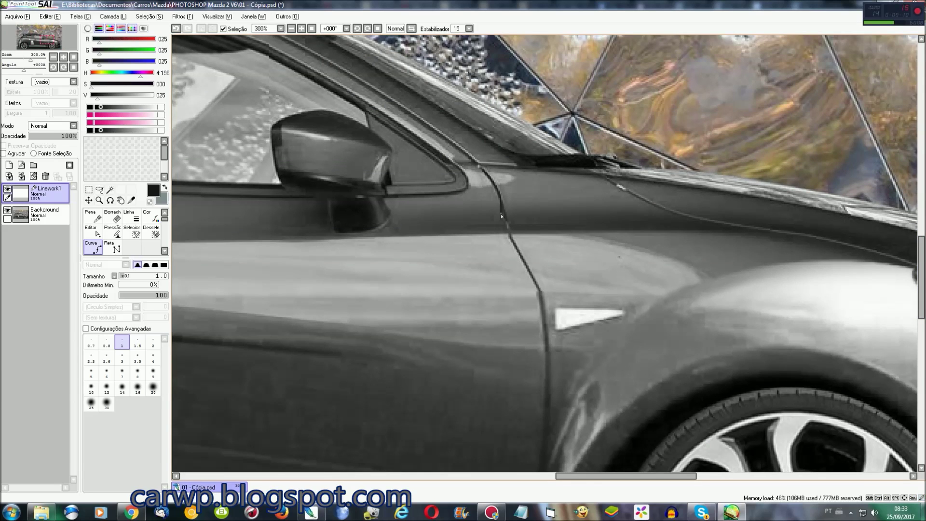
pyautogui.click(512, 241)
pyautogui.scroll(-5, 544, 423)
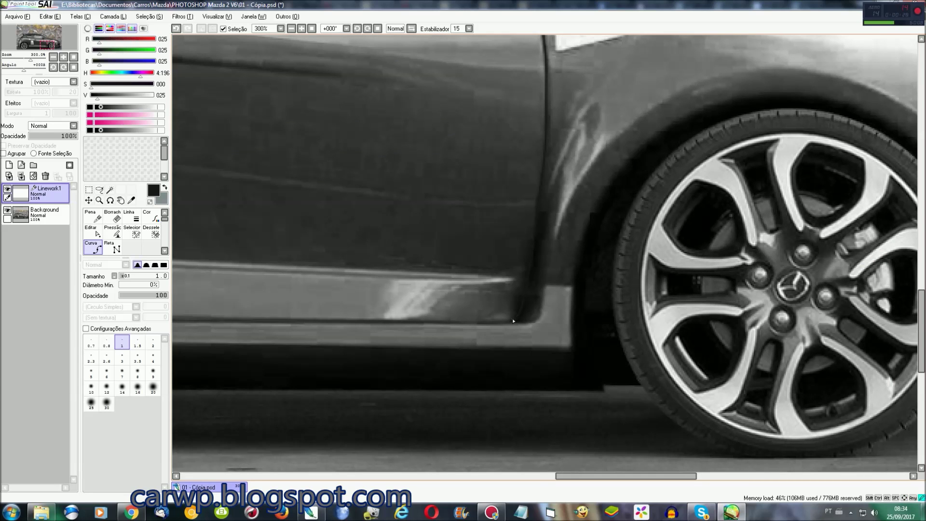
pyautogui.hscroll(-10, 514, 321)
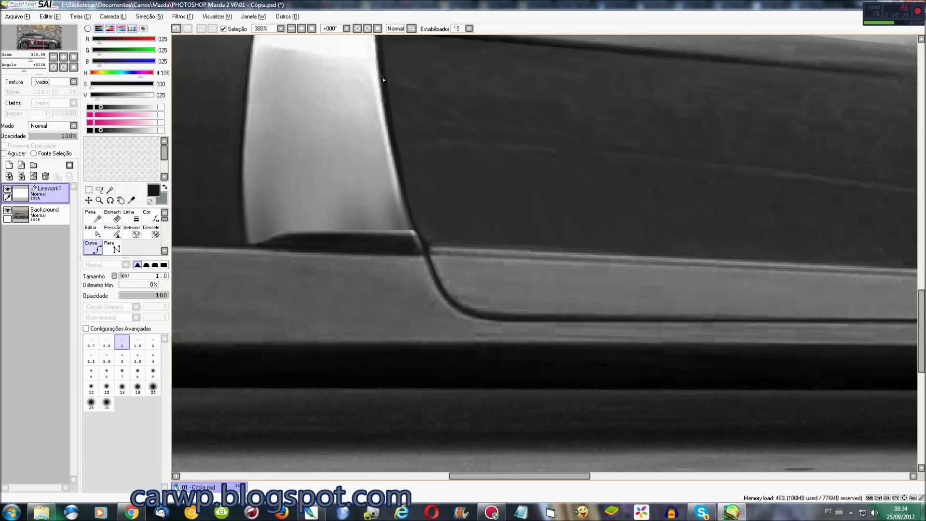
pyautogui.scroll(2, 383, 79)
pyautogui.scroll(4, 373, 346)
pyautogui.click(369, 302)
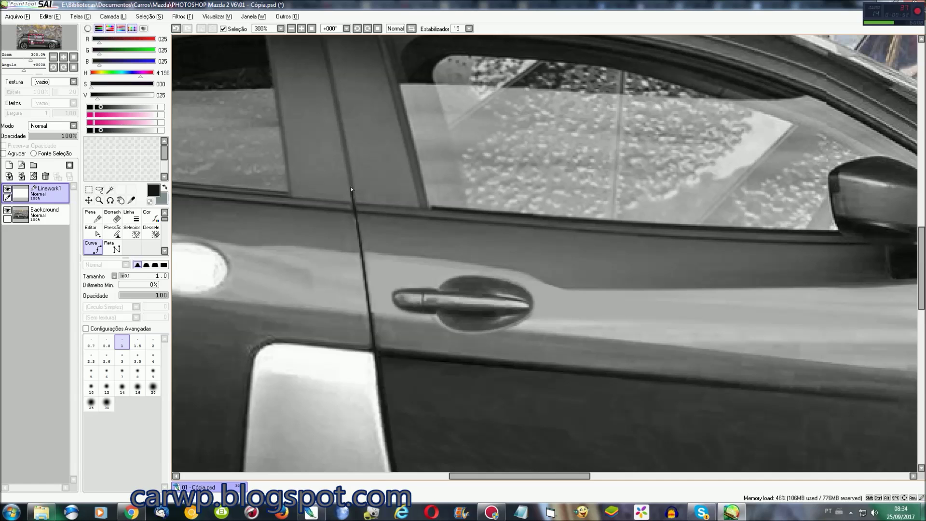
# Zoom out, adjust the sliders and sample a mid grey from the car with the Eyedropper
pyautogui.hotkey('ctrl', '-')
pyautogui.hotkey('ctrl', '-')
pyautogui.moveTo(581, 477); pyautogui.dragTo(530, 482)
pyautogui.scroll(2, 649, 348)
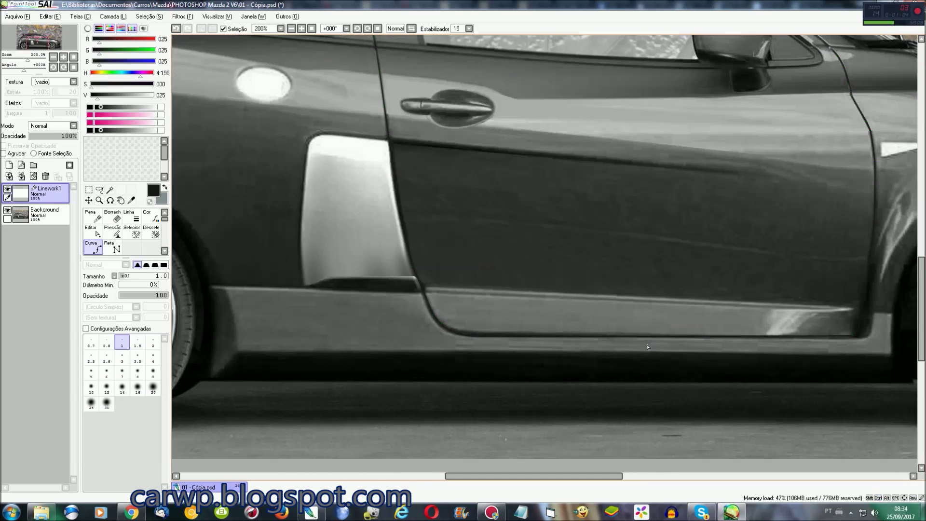
pyautogui.moveTo(566, 477); pyautogui.dragTo(495, 476)
pyautogui.click(131, 200)
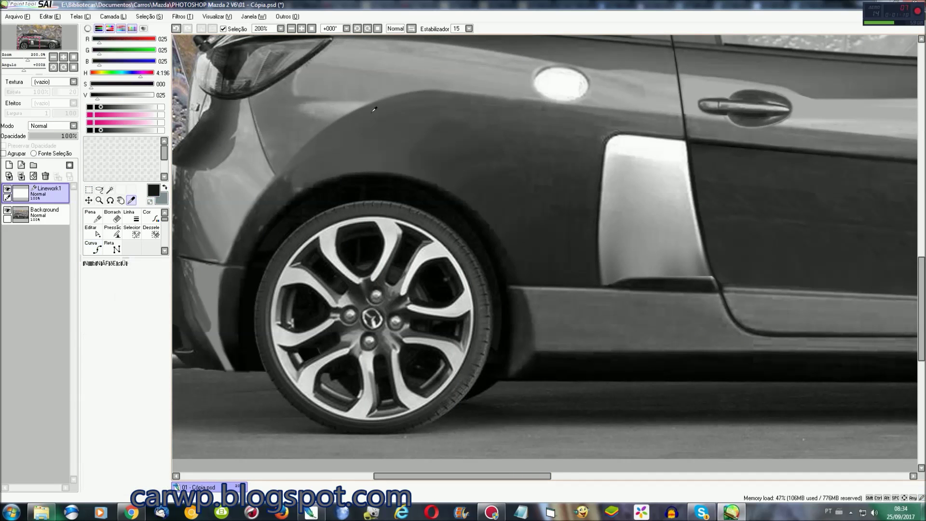
pyautogui.click(343, 116)
pyautogui.moveTo(463, 477); pyautogui.dragTo(584, 476)
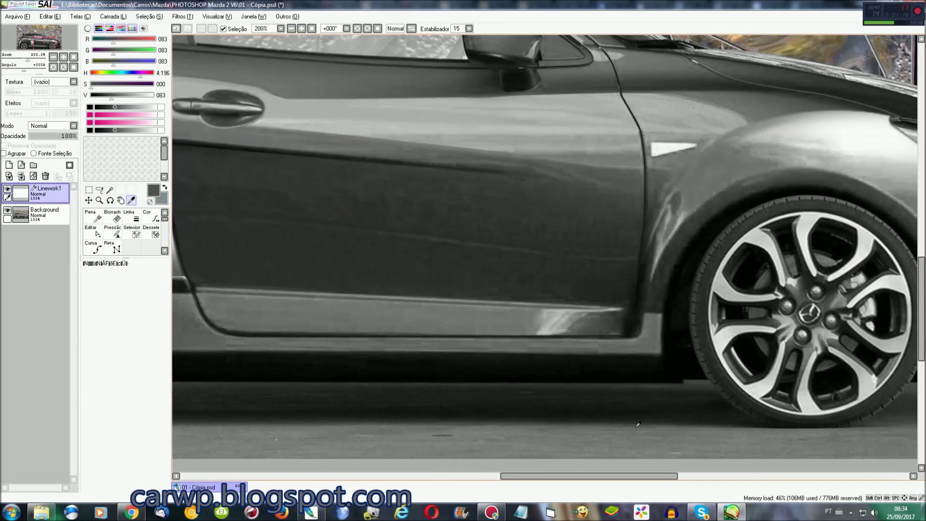
pyautogui.scroll(1, 845, 306)
pyautogui.moveTo(845, 306); pyautogui.dragTo(546, 250)
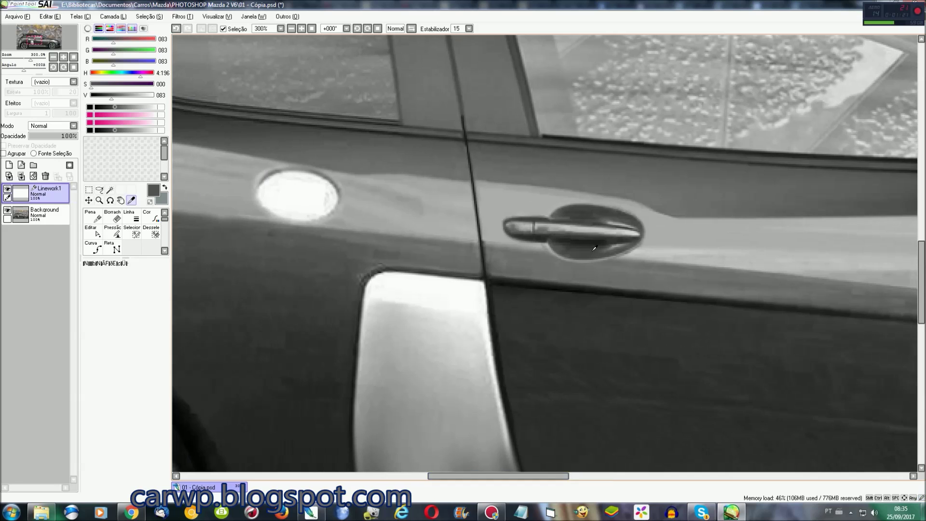
# Draw a Curve-tool line along the rear fender edge, anchored at its bend
pyautogui.click(93, 247)
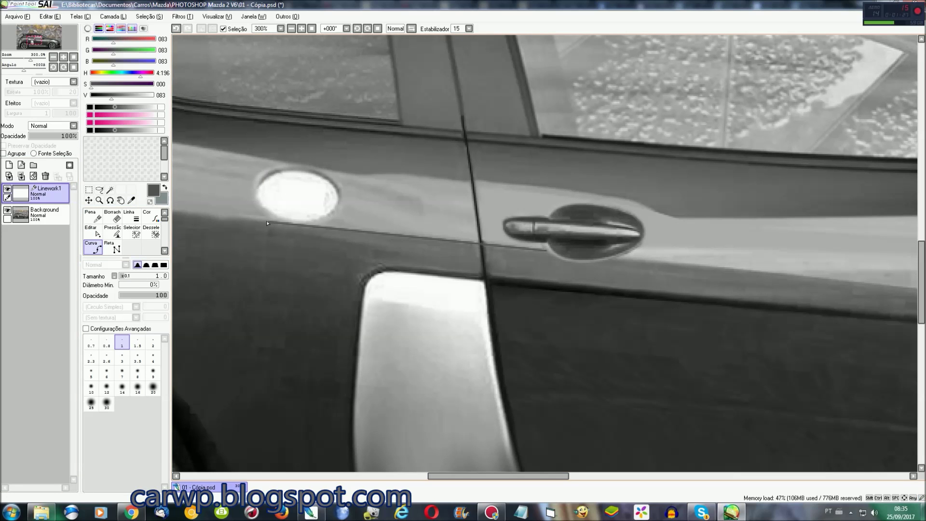
pyautogui.hscroll(-4, 546, 252)
pyautogui.hscroll(-4, 507, 209)
pyautogui.click(507, 206)
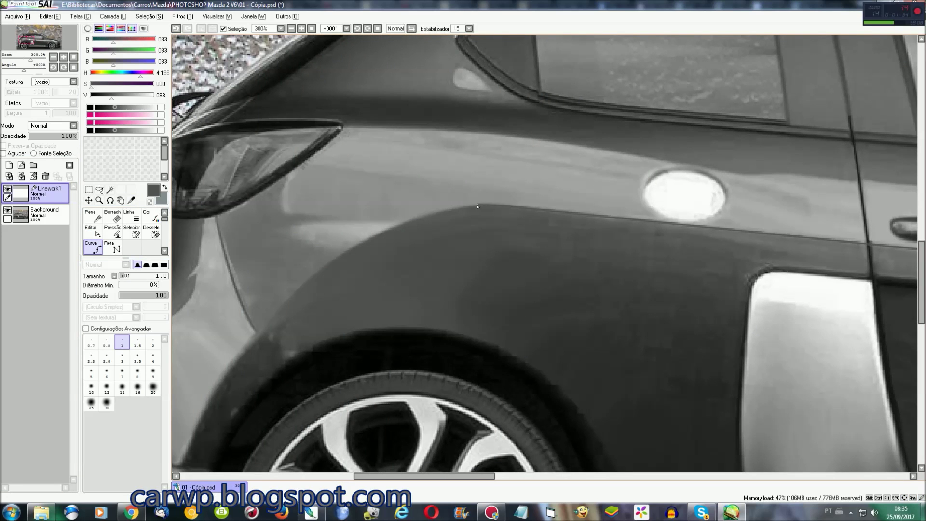
pyautogui.click(304, 283)
pyautogui.hscroll(-2, 237, 357)
pyautogui.scroll(-6, 333, 187)
pyautogui.hscroll(-2, 333, 188)
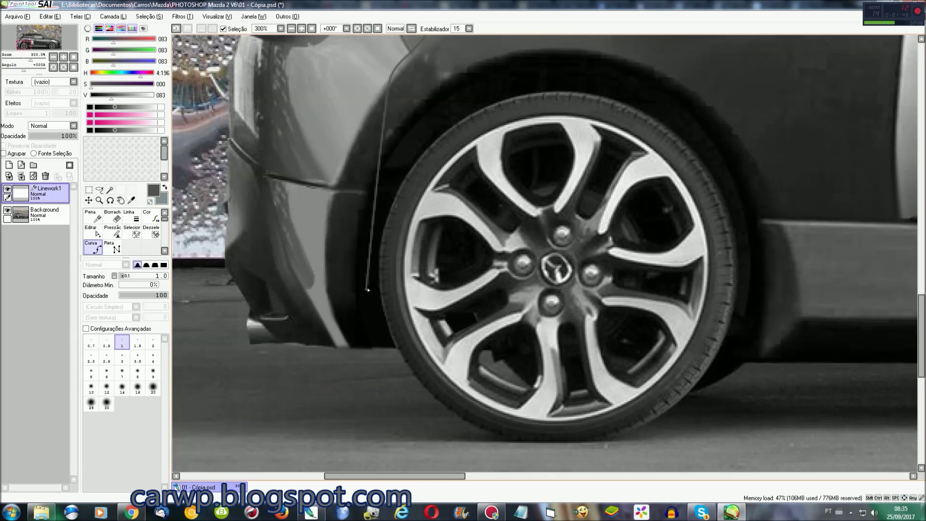
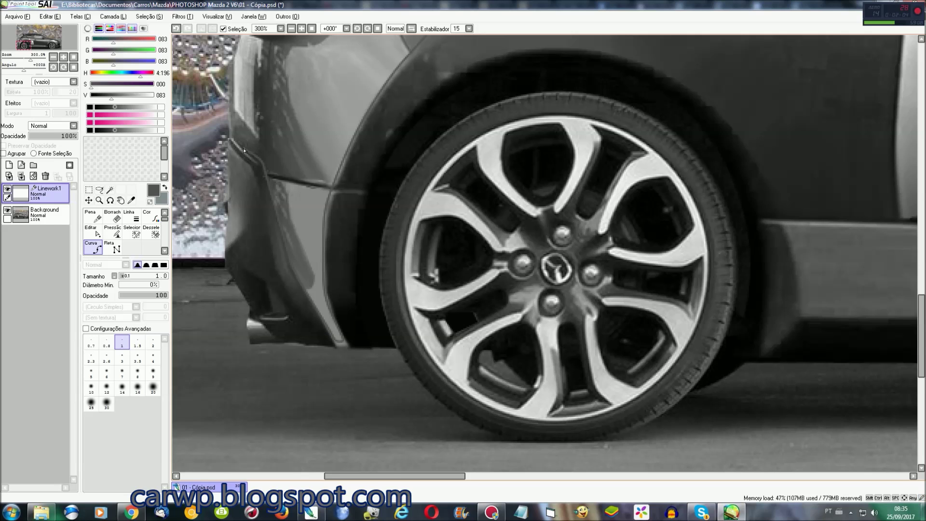
# Trace a 1px curve on Linework1 along the front door and fender seam
pyautogui.scroll(5, 405, 177)
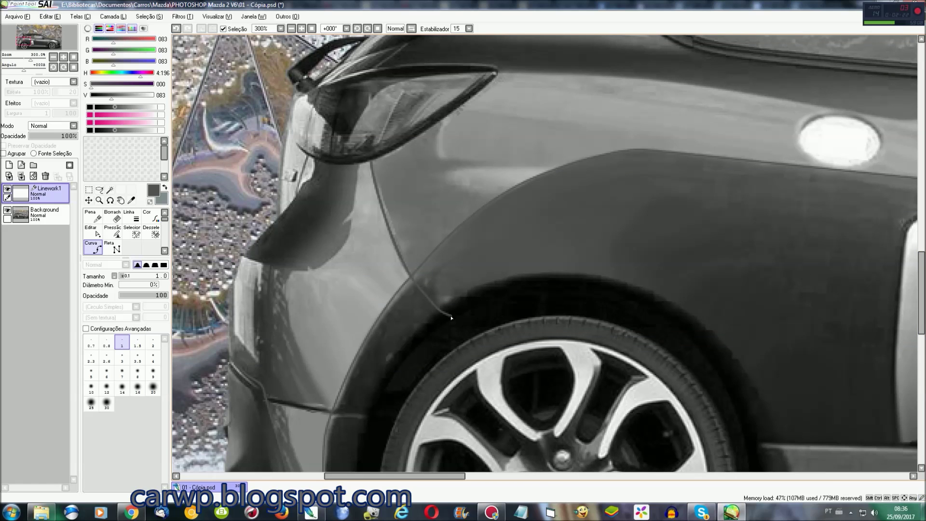
pyautogui.scroll(-2, 493, 302)
pyautogui.scroll(-1, 563, 310)
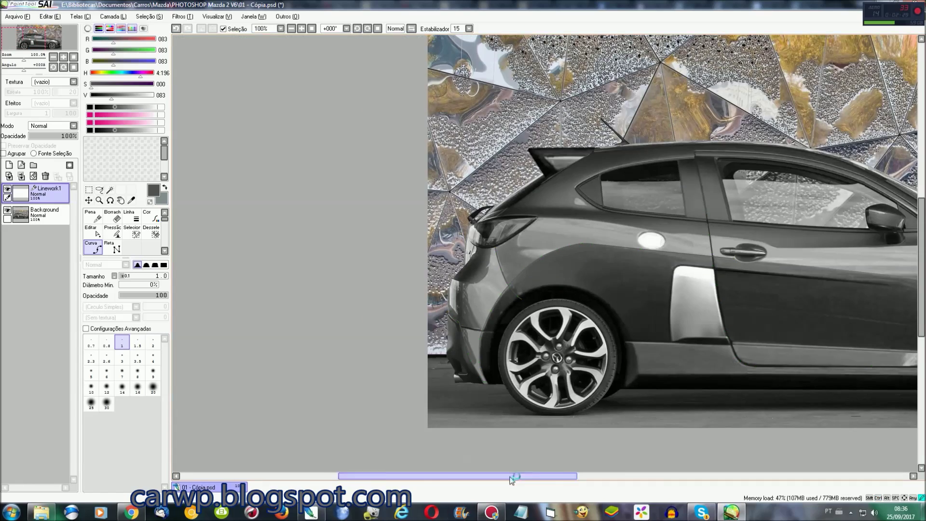
pyautogui.moveTo(512, 476); pyautogui.dragTo(627, 489)
pyautogui.scroll(3, 723, 401)
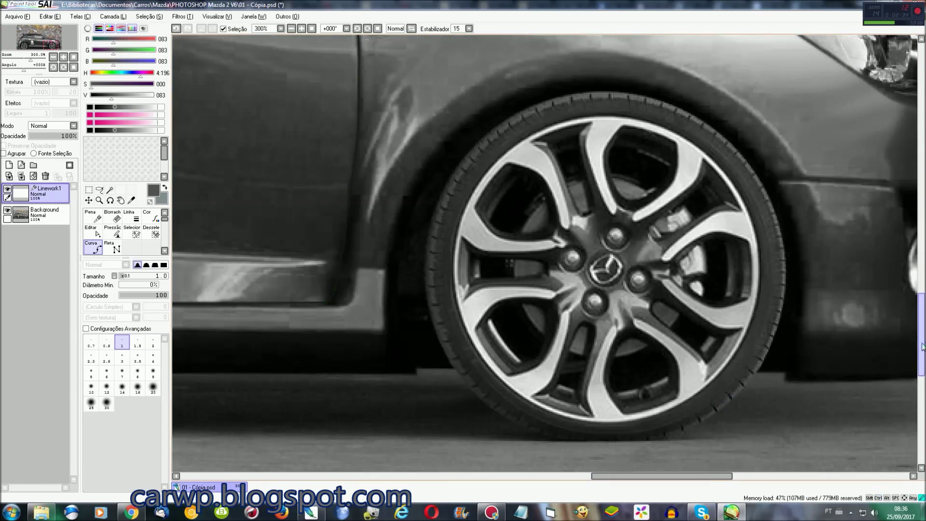
pyautogui.scroll(3, 679, 458)
pyautogui.hscroll(3, 679, 458)
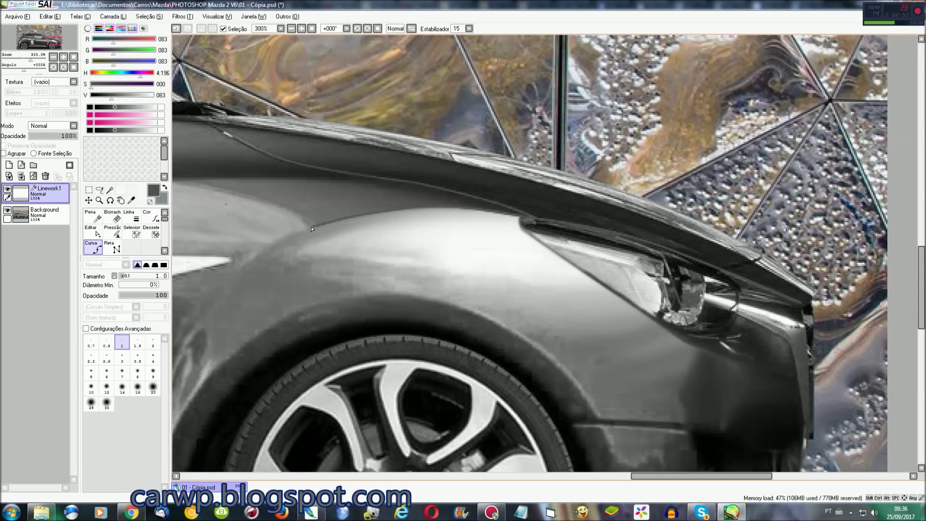
pyautogui.moveTo(311, 229); pyautogui.dragTo(517, 82)
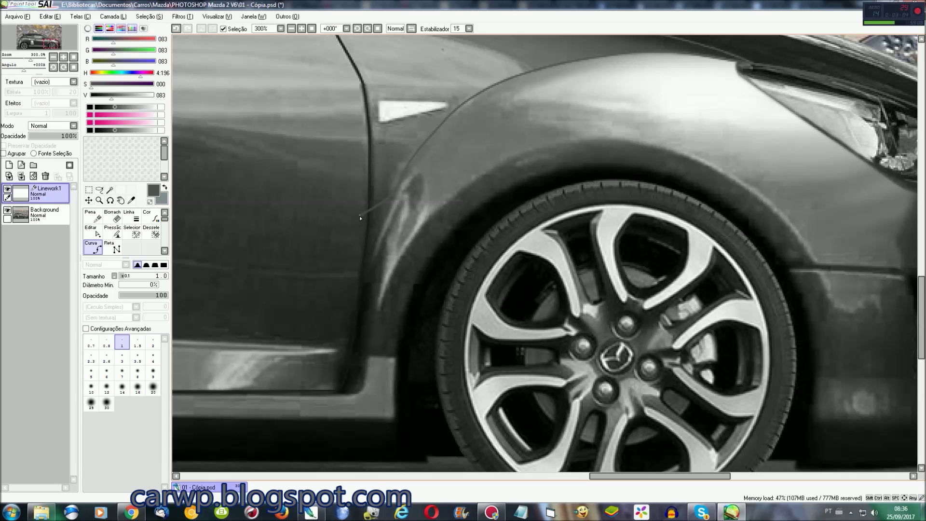
pyautogui.click(375, 236)
pyautogui.scroll(-2, 340, 387)
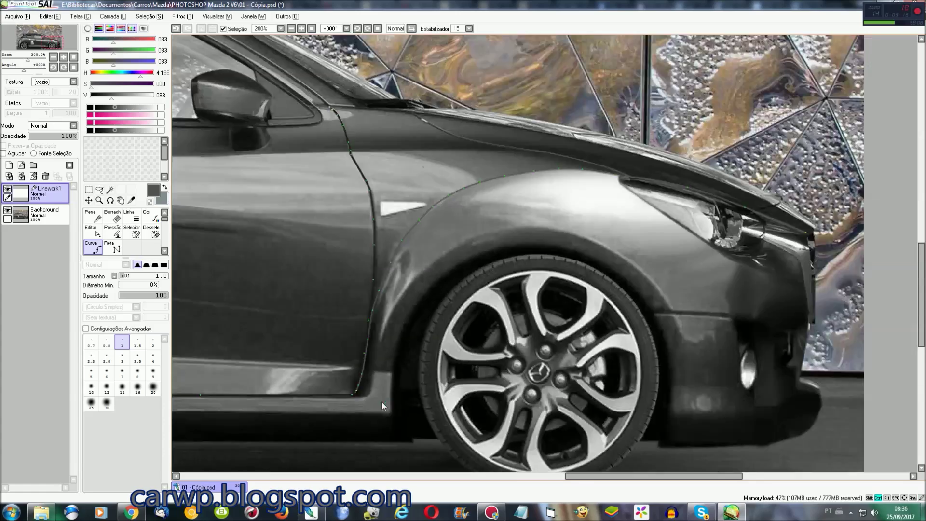
pyautogui.scroll(-2, 382, 402)
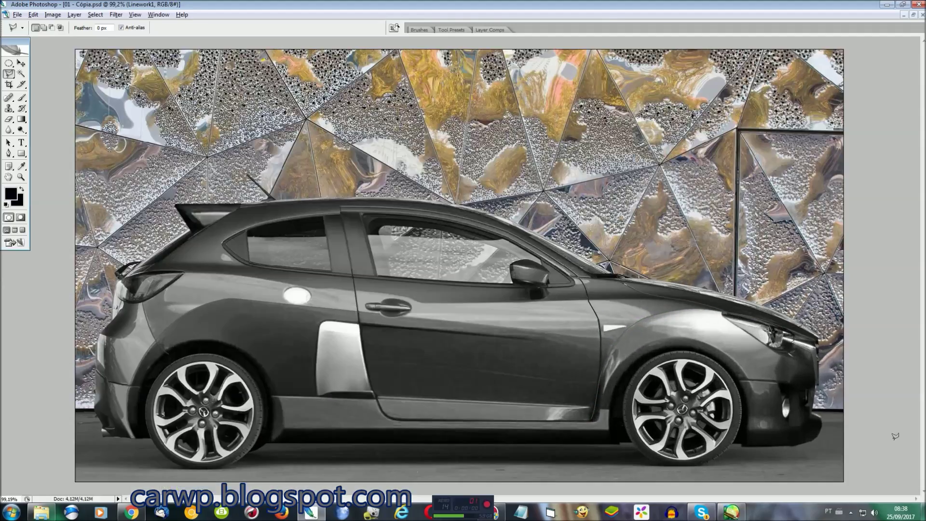
# Start the lasso outline along the car's bottom, rear bumper and rear corner to the taillight
pyautogui.scroll(-5, 921, 322)
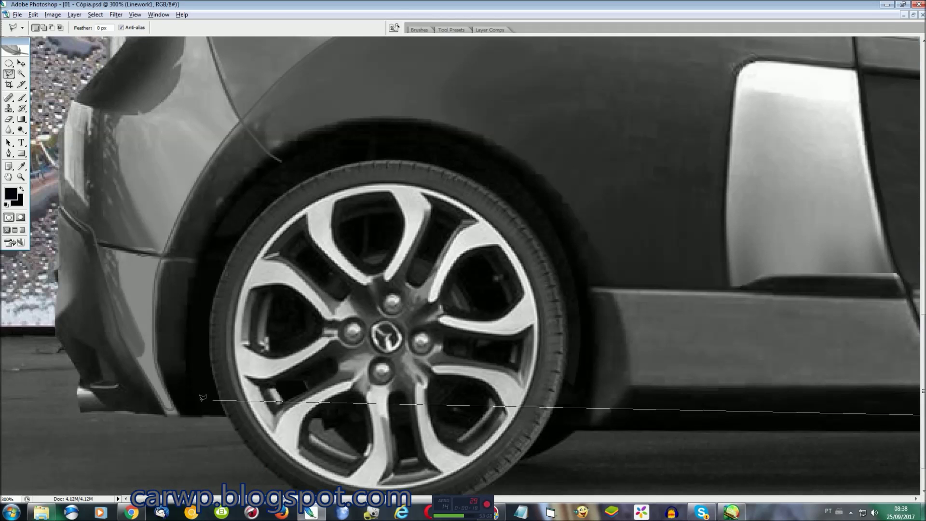
pyautogui.click(560, 428)
pyautogui.click(166, 415)
pyautogui.click(122, 332)
pyautogui.click(60, 204)
pyautogui.scroll(10, 72, 95)
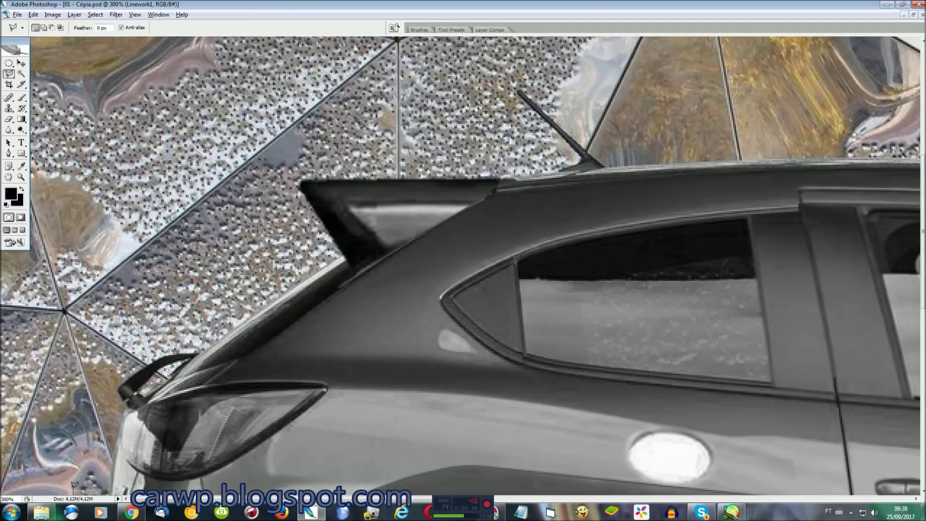
pyautogui.scroll(-6, 82, 193)
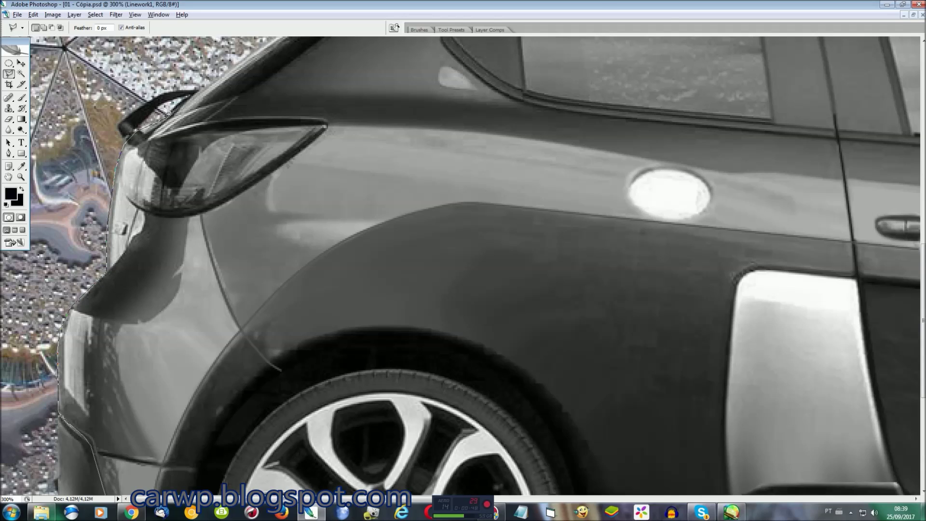
pyautogui.click(240, 93)
pyautogui.scroll(8, 280, 72)
pyautogui.scroll(-7, 276, 97)
pyautogui.scroll(8, 276, 97)
pyautogui.scroll(-4, 262, 289)
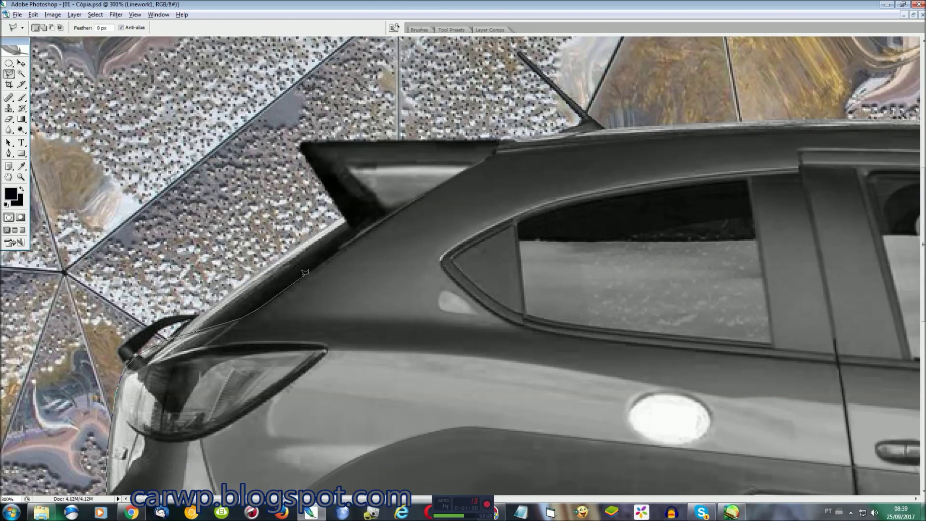
# Continue the outline over the spoiler and roof down to the windshield base
pyautogui.click(382, 218)
pyautogui.click(344, 168)
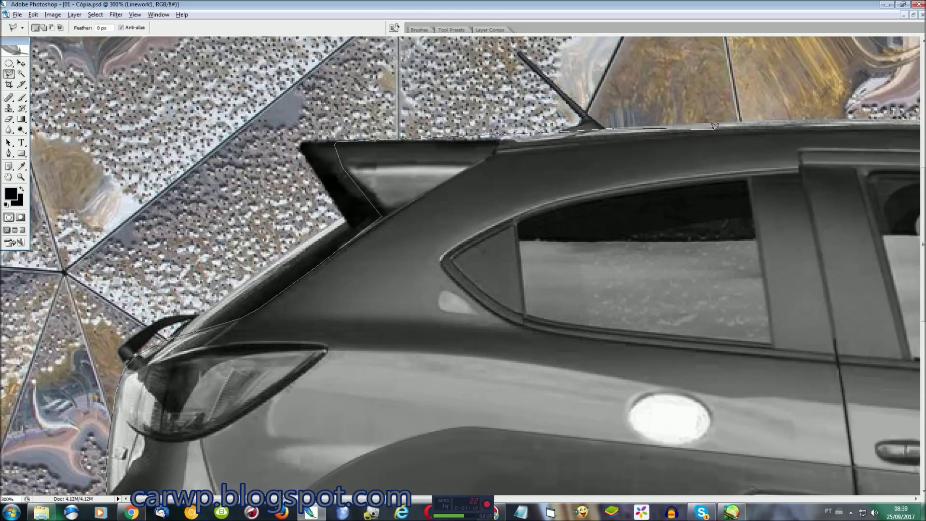
pyautogui.hscroll(9, 748, 119)
pyautogui.click(507, 121)
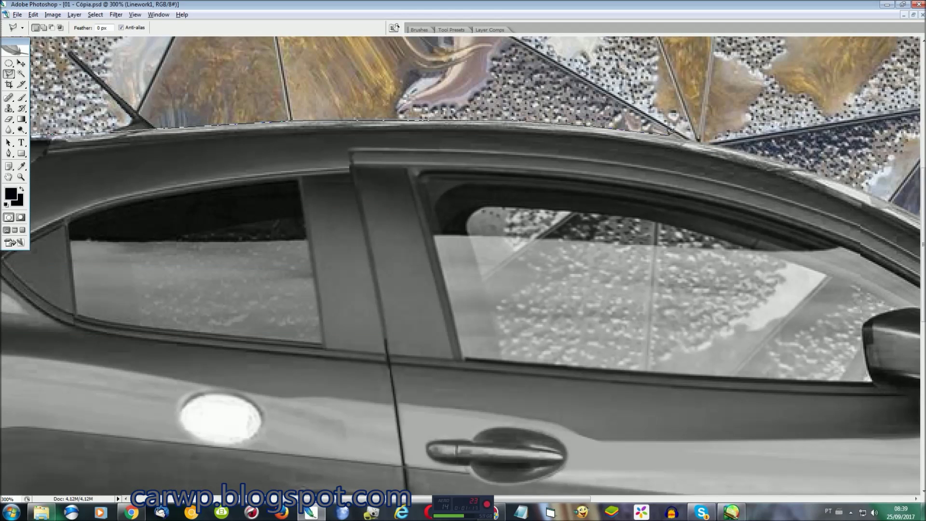
pyautogui.hscroll(10, 463, 265)
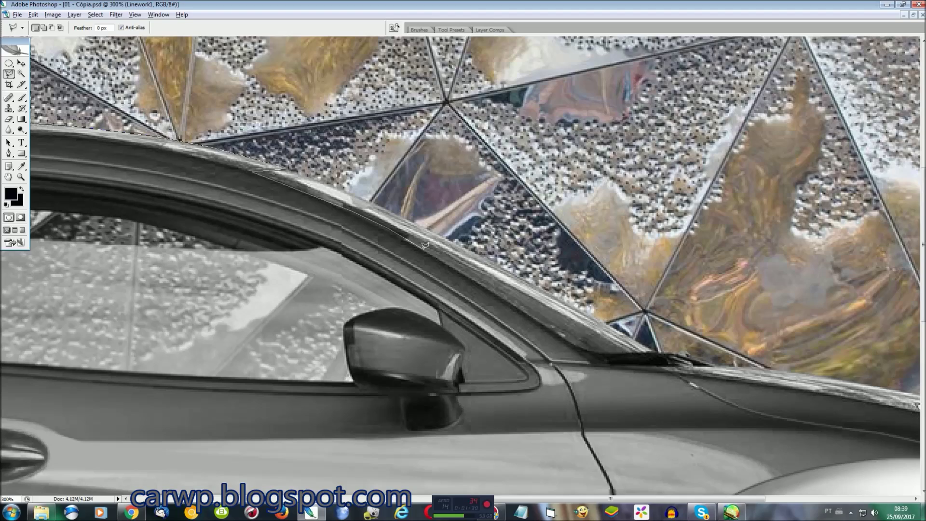
pyautogui.click(625, 345)
pyautogui.hscroll(7, 588, 390)
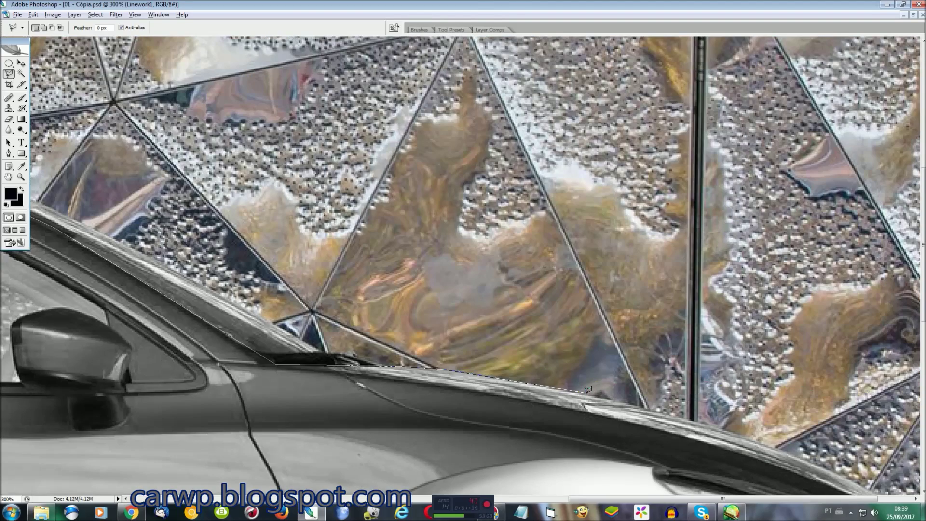
pyautogui.hscroll(2, 627, 381)
pyautogui.scroll(-8, 627, 381)
pyautogui.scroll(5, 665, 377)
pyautogui.scroll(1, 674, 372)
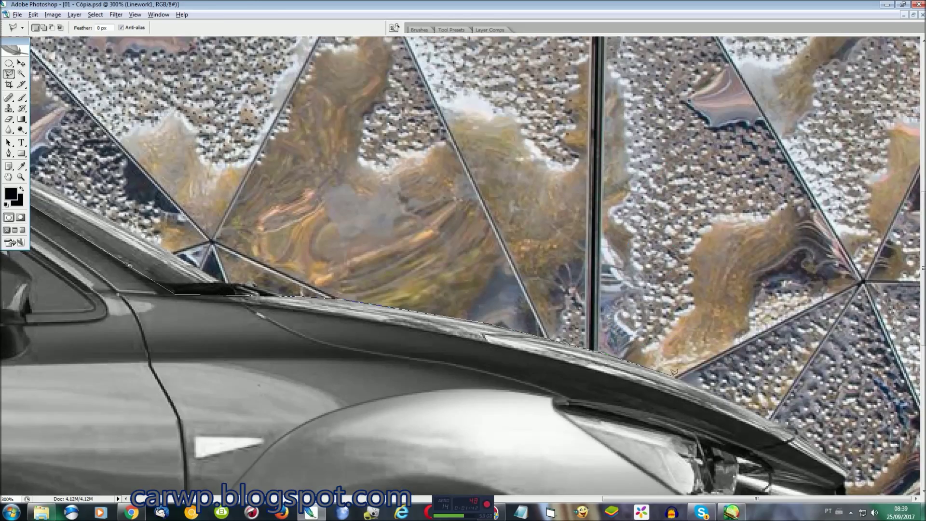
# Finish the outline along the hood and front fender and close the car-body selection
pyautogui.click(768, 416)
pyautogui.scroll(-8, 852, 463)
pyautogui.scroll(6, 774, 381)
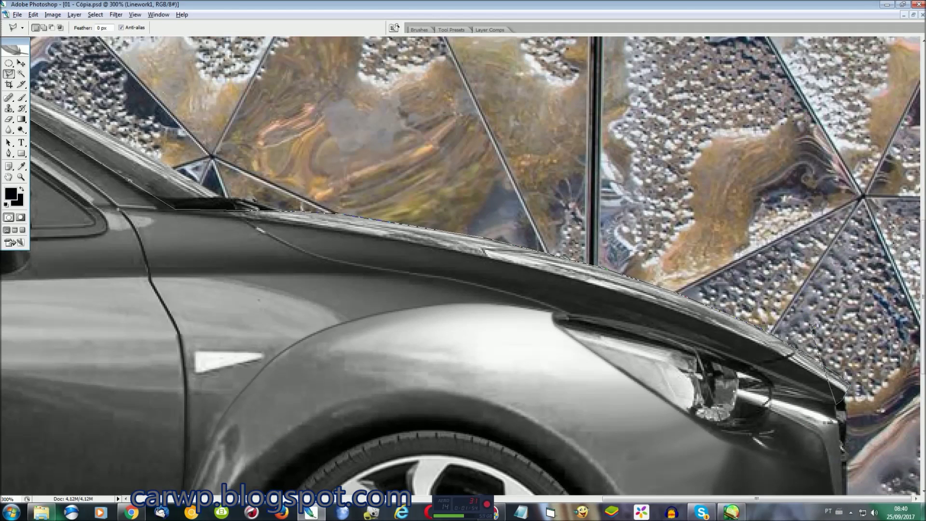
pyautogui.click(750, 362)
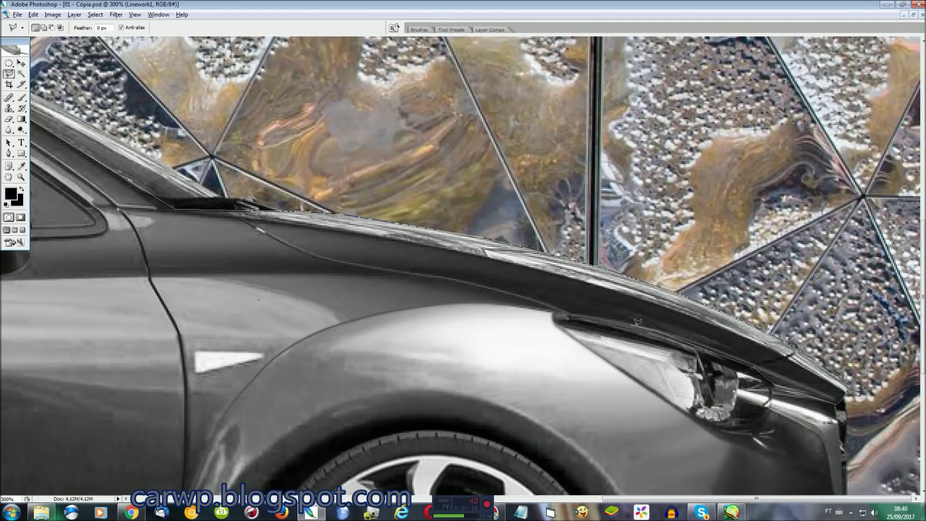
pyautogui.click(558, 319)
pyautogui.scroll(-6, 825, 445)
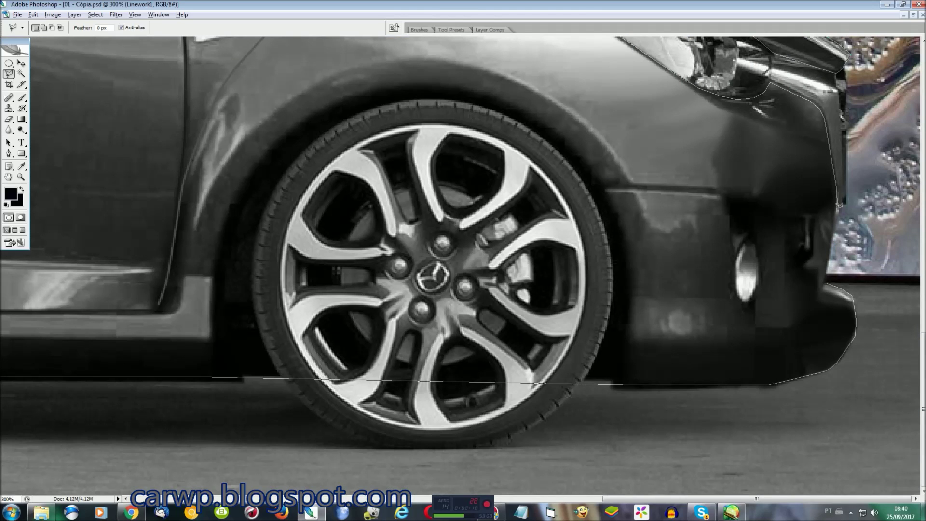
pyautogui.doubleClick(828, 278)
pyautogui.scroll(2, 828, 278)
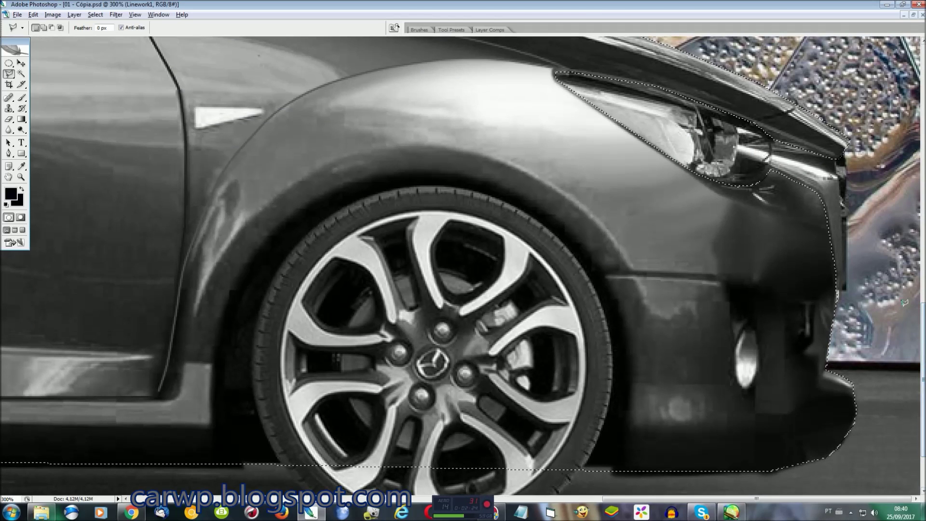
# Subtract both fog light openings from the car-body selection
pyautogui.click(761, 413)
pyautogui.click(733, 286)
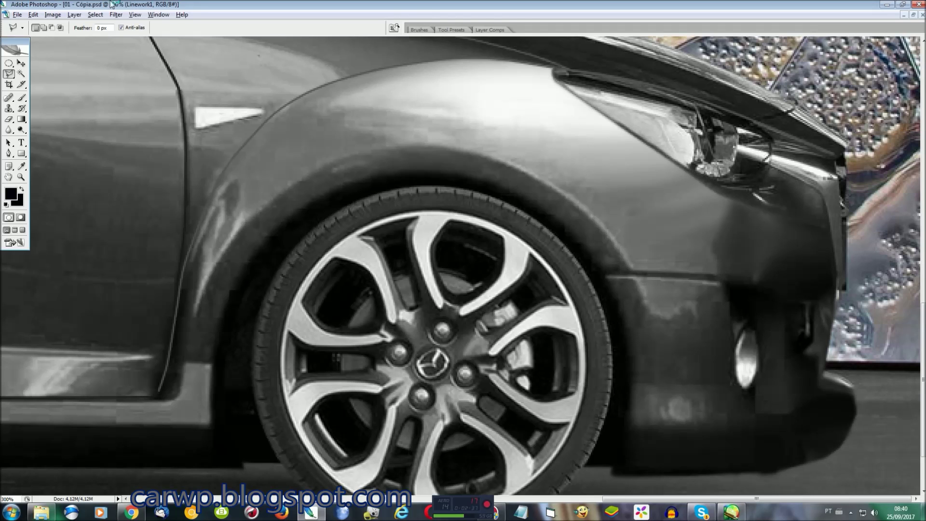
pyautogui.click(785, 300)
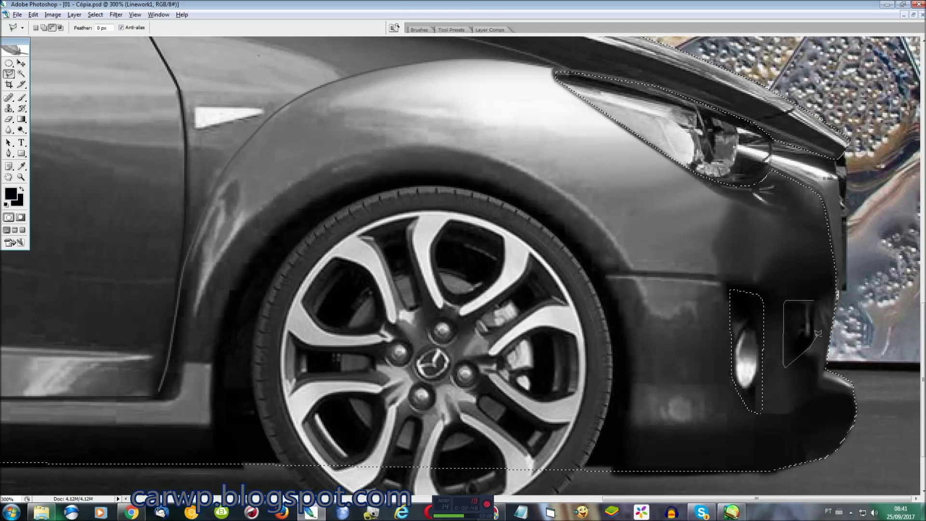
pyautogui.click(817, 298)
# Cut the white front side marker out of the selection
pyautogui.scroll(3, 483, 316)
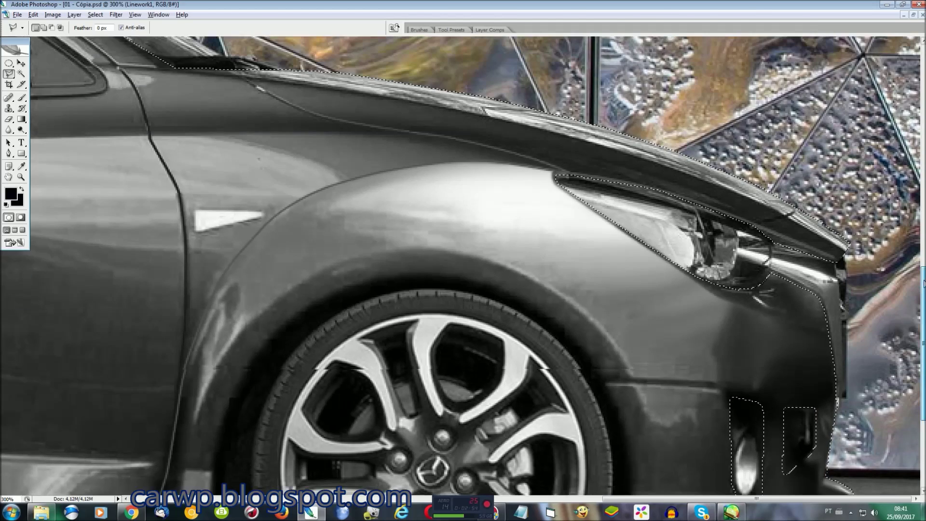
pyautogui.scroll(2, 482, 316)
pyautogui.hscroll(-5, 482, 316)
pyautogui.keyDown('alt'); pyautogui.click(534, 303); pyautogui.keyUp('alt')
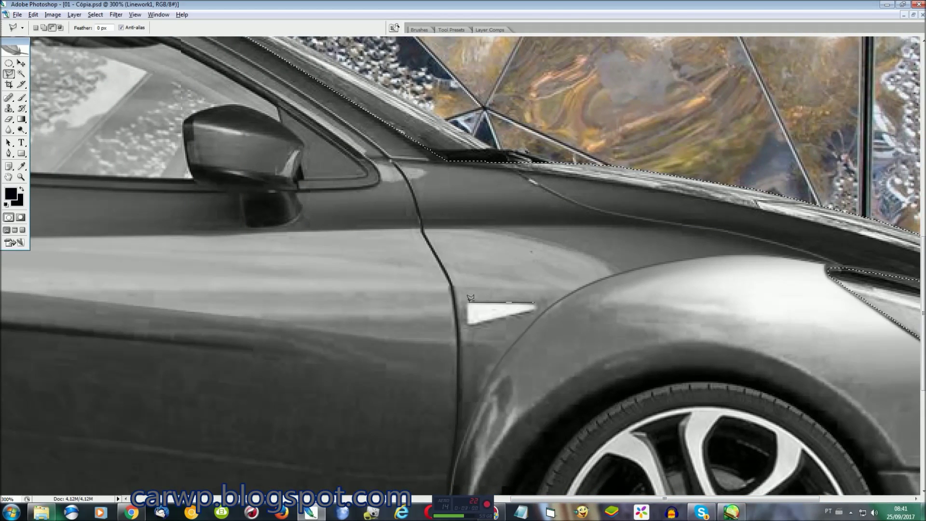
pyautogui.click(467, 326)
pyautogui.click(539, 303)
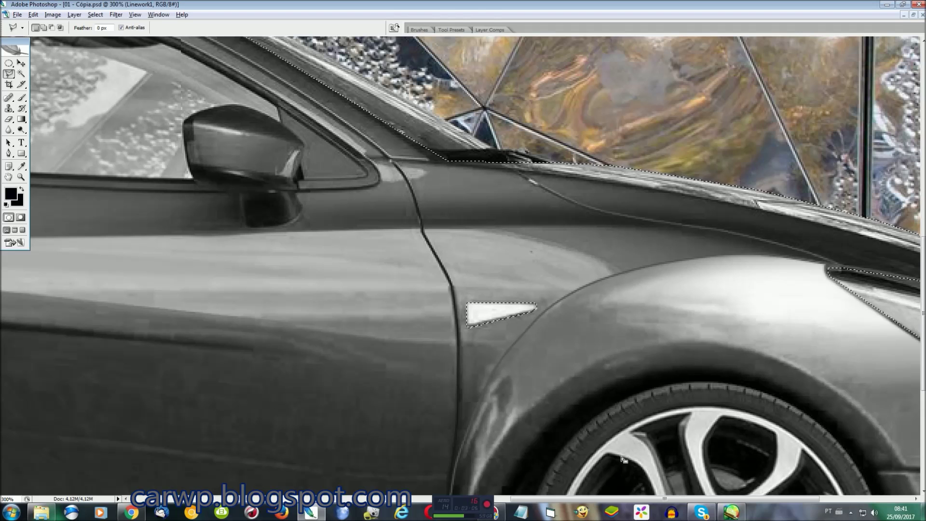
# Exclude the white side panel from the selection
pyautogui.hscroll(-10, 539, 303)
pyautogui.scroll(-1, 539, 303)
pyautogui.scroll(-2, 478, 266)
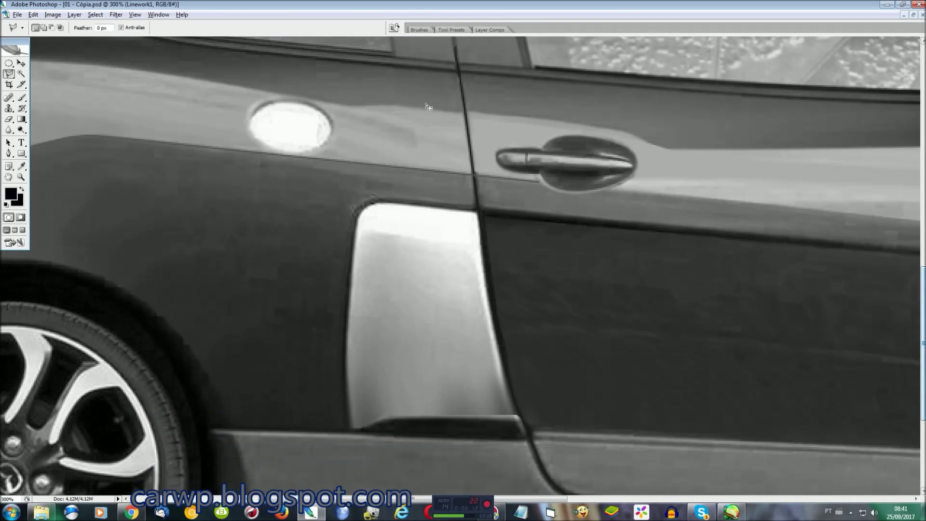
pyautogui.keyDown('alt'); pyautogui.click(478, 210); pyautogui.keyUp('alt')
pyautogui.click(358, 210)
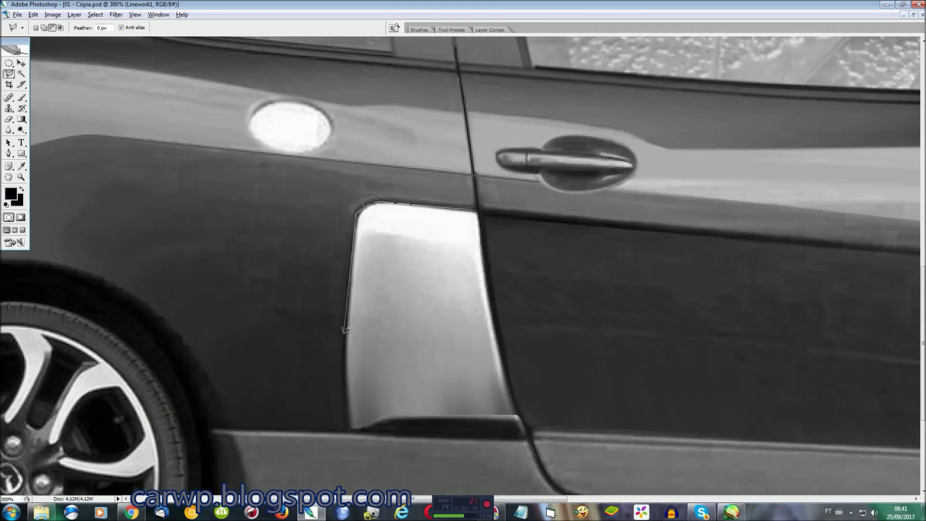
pyautogui.click(349, 429)
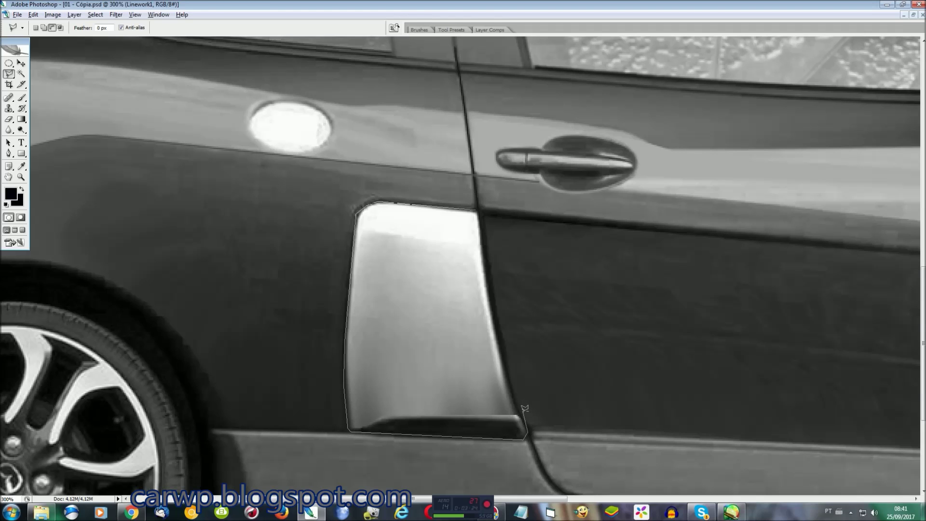
pyautogui.click(481, 209)
# Begin outlining the door handle to remove it from the selection
pyautogui.click(632, 161)
pyautogui.click(497, 153)
pyautogui.click(513, 172)
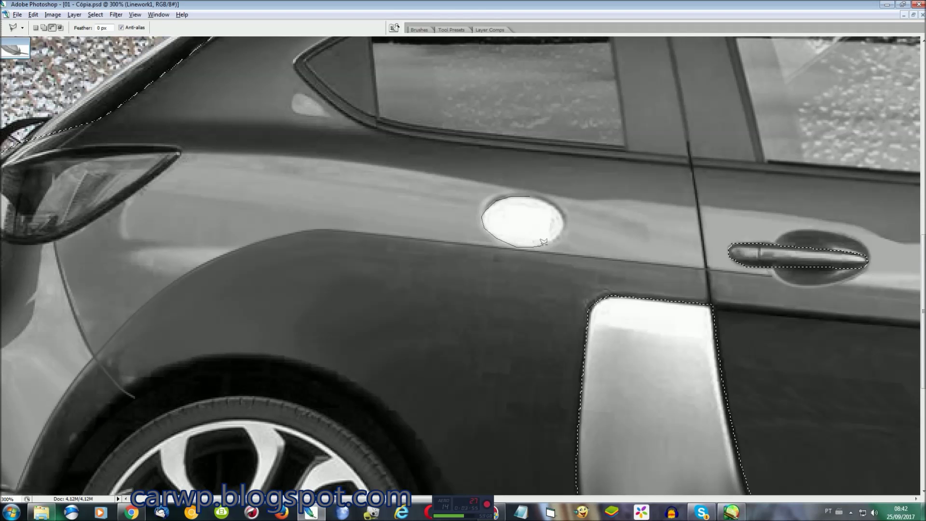
# Finish the fuel-cap outline, subtract the tail light and add a small area near the rear bumper
pyautogui.click(545, 195)
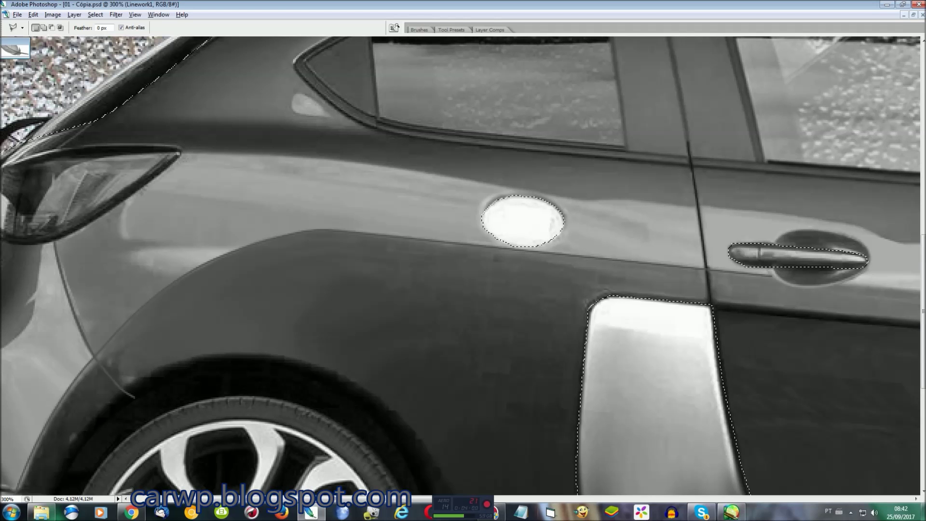
pyautogui.press('alt')
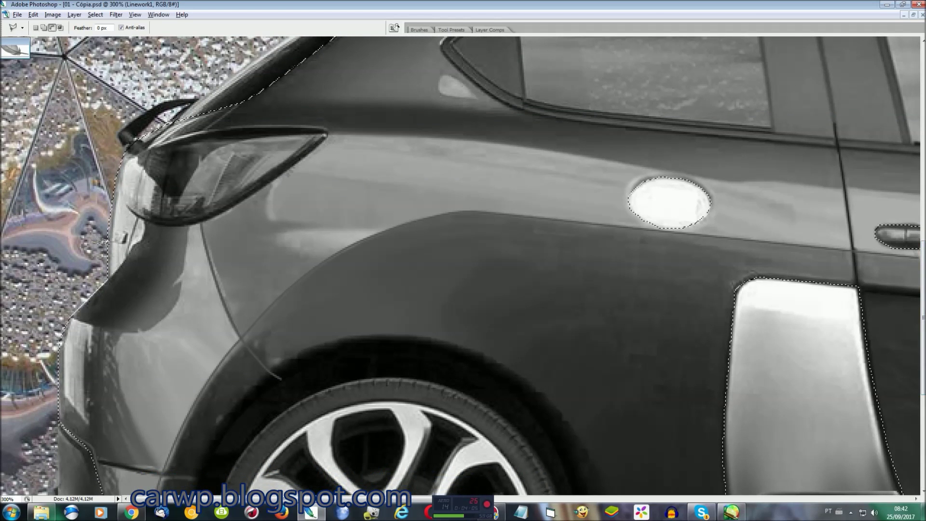
pyautogui.click(110, 132)
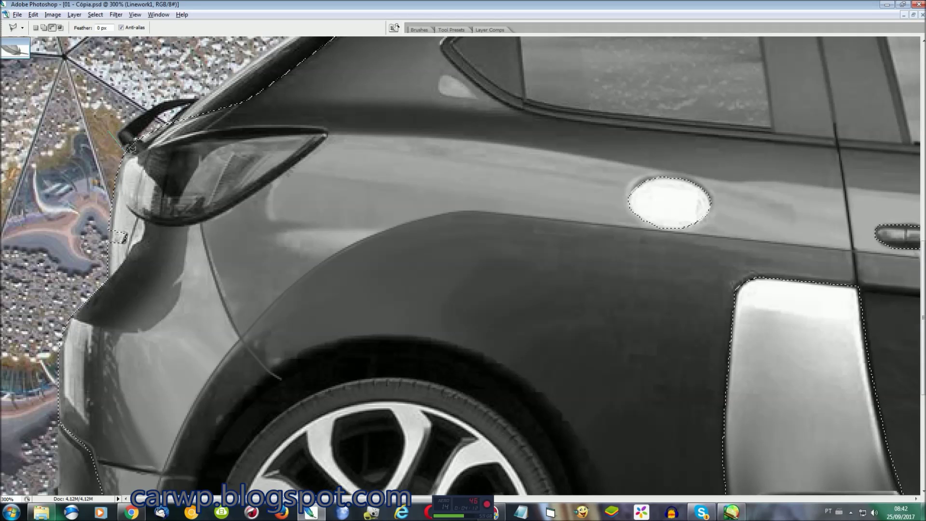
pyautogui.click(326, 131)
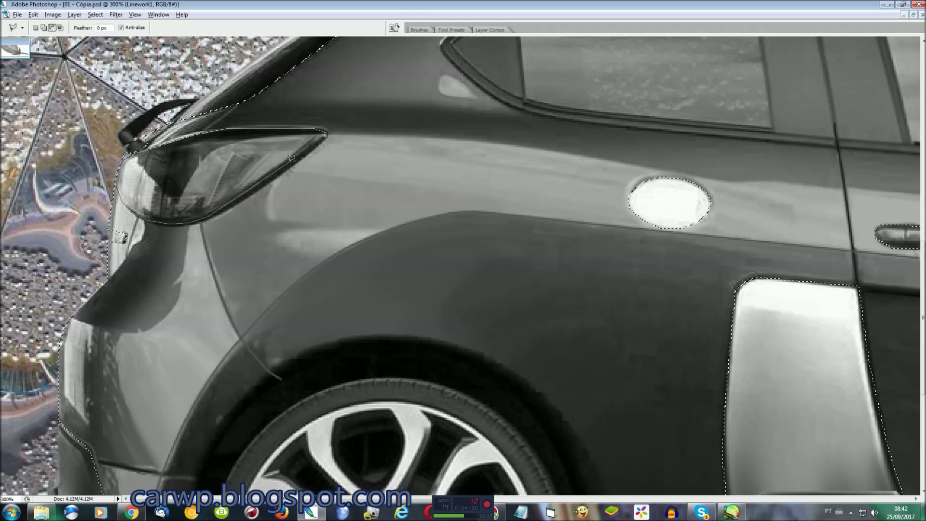
pyautogui.click(159, 128)
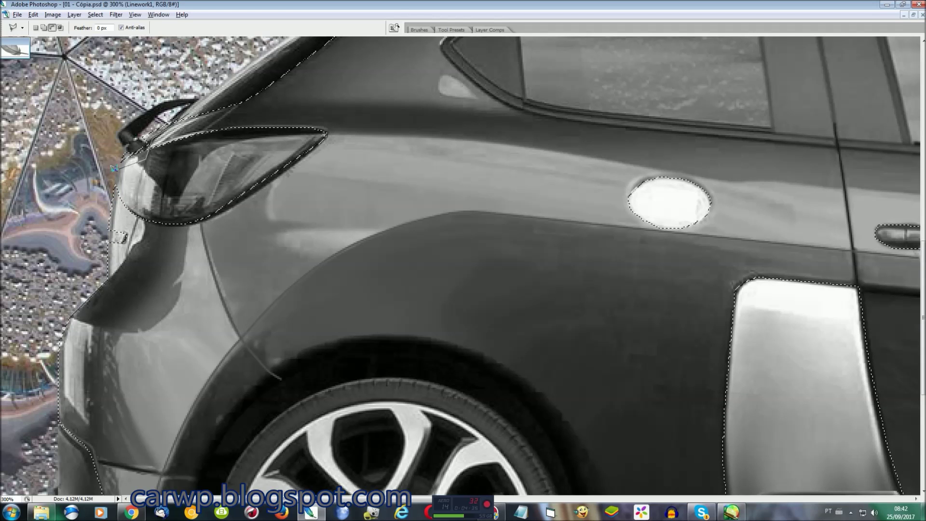
pyautogui.scroll(-5, 194, 477)
pyautogui.press('shift')
pyautogui.doubleClick(116, 415)
# Add the window sill and mirror base outlines to the selection
pyautogui.scroll(-1, 328, 434)
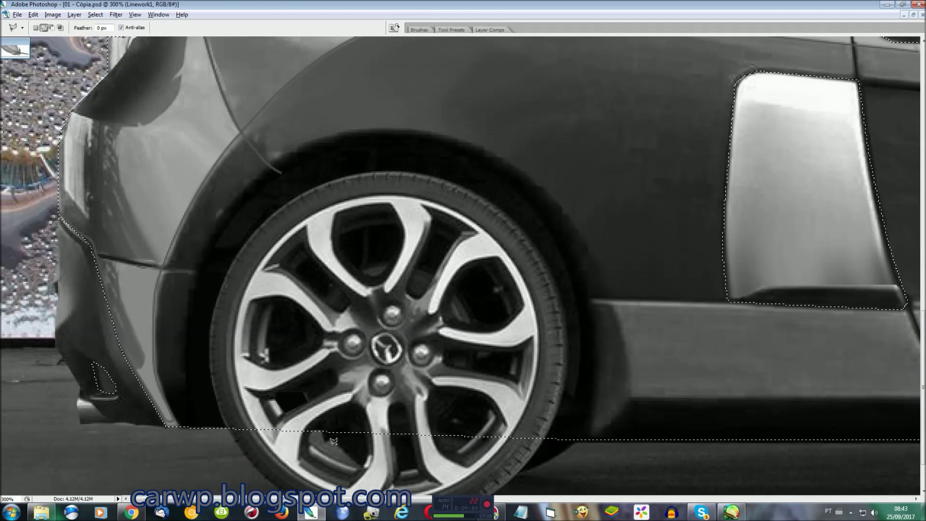
pyautogui.hscroll(9, 334, 441)
pyautogui.scroll(4, 333, 441)
pyautogui.scroll(8, 334, 441)
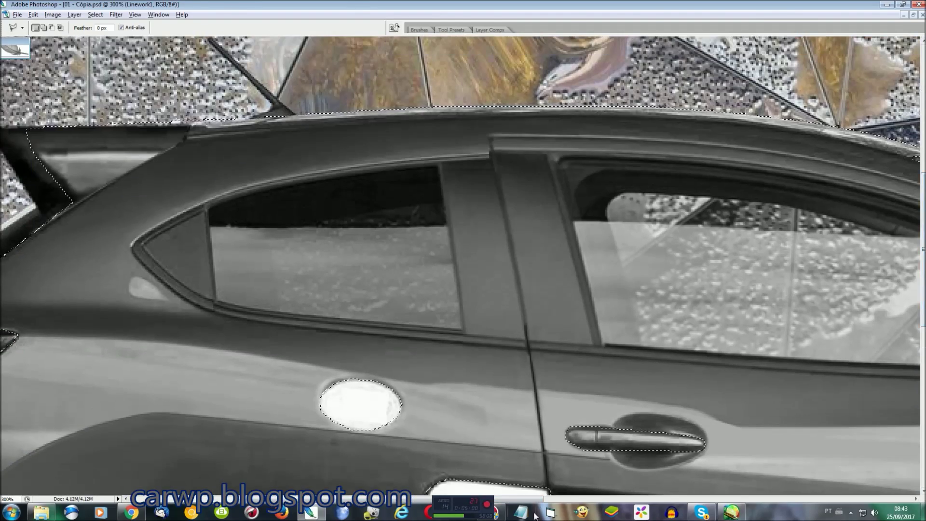
pyautogui.hscroll(8, 463, 266)
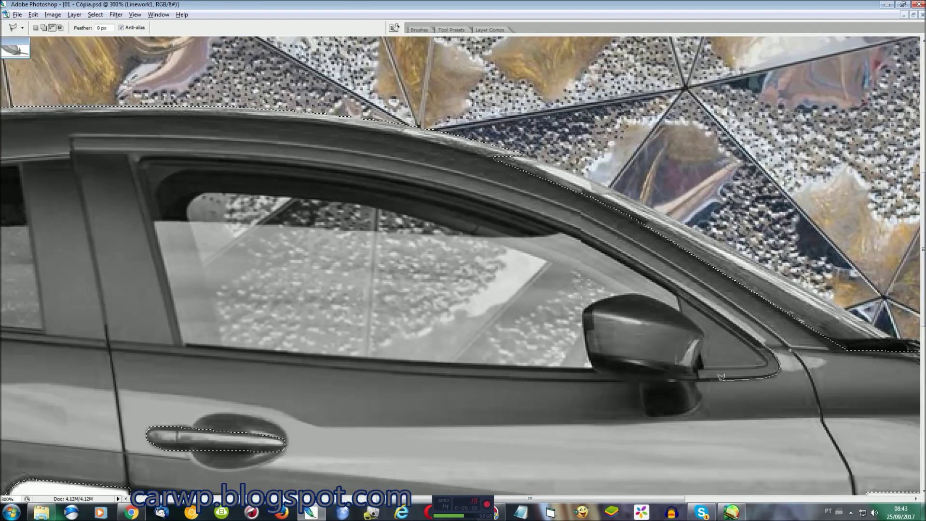
pyautogui.hscroll(-8, 145, 348)
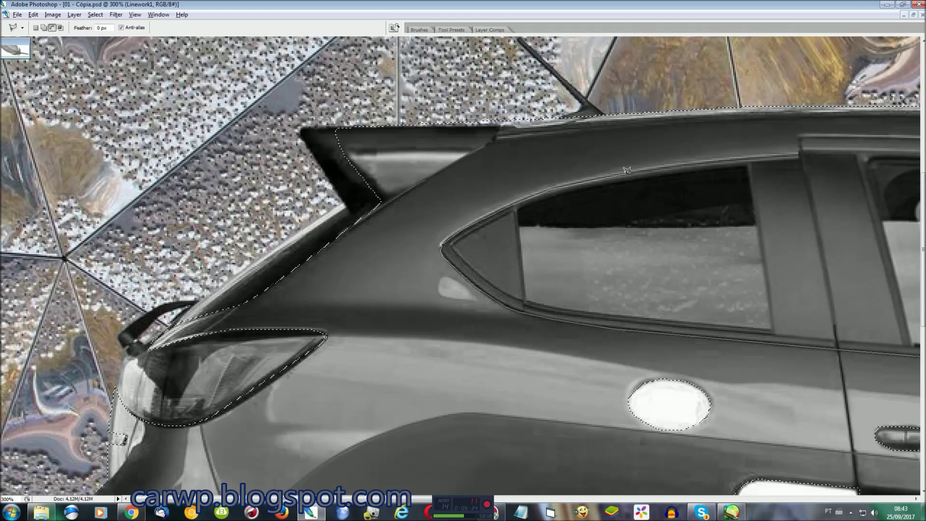
pyautogui.hscroll(10, 728, 157)
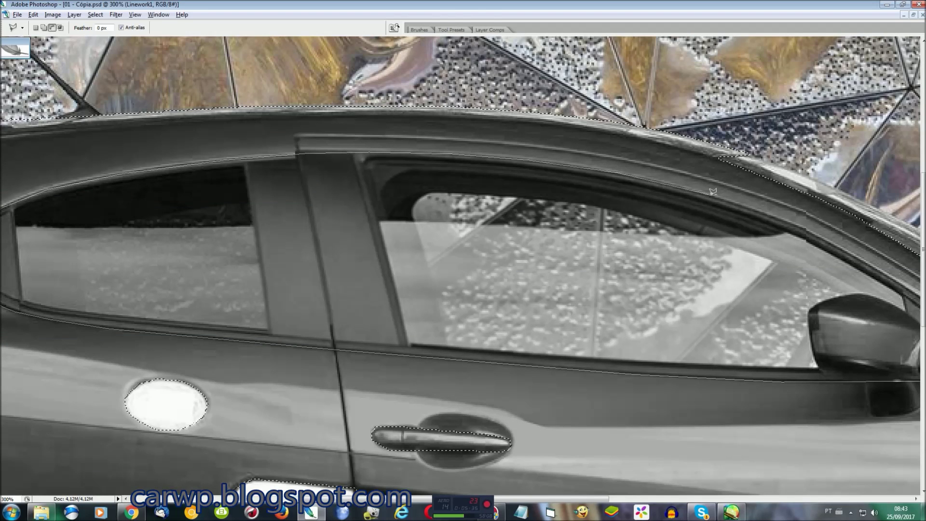
pyautogui.hscroll(8, 809, 229)
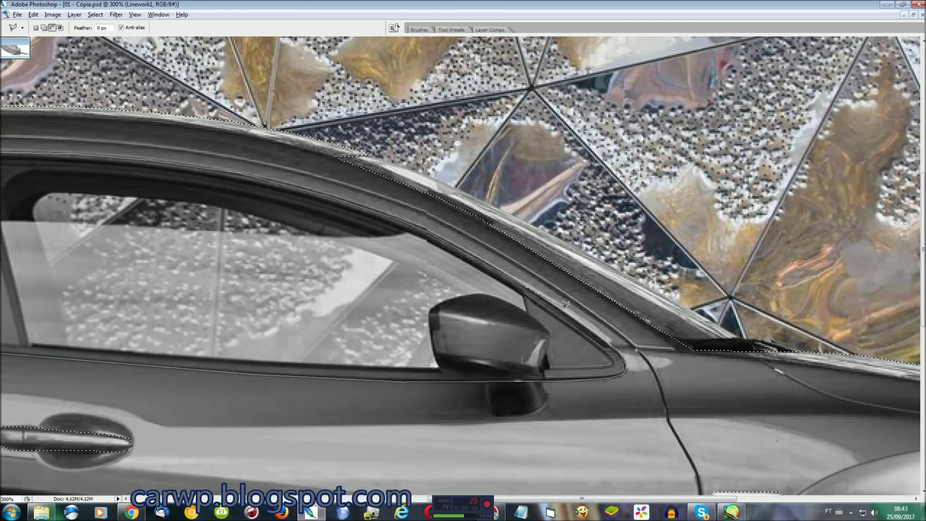
pyautogui.doubleClick(618, 346)
pyautogui.click(532, 365)
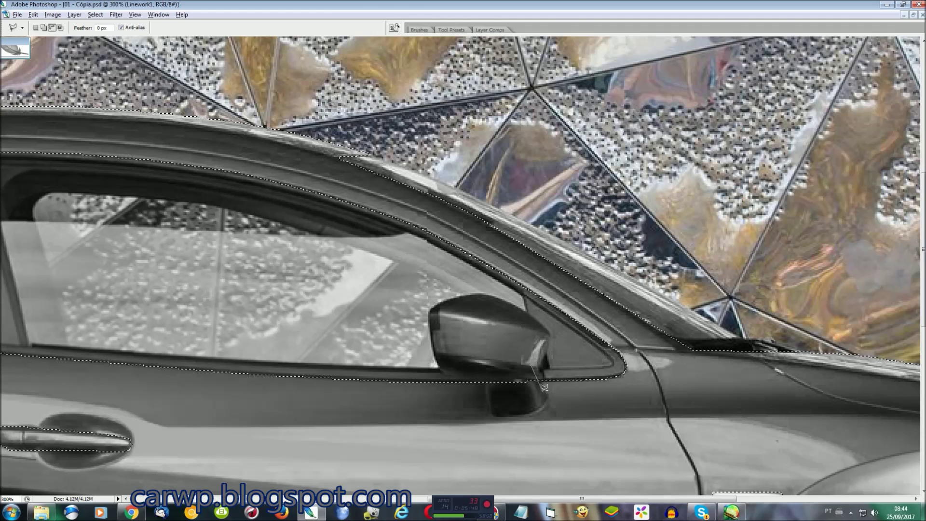
pyautogui.doubleClick(484, 366)
pyautogui.hscroll(-4, 484, 365)
pyautogui.hscroll(-2, 484, 366)
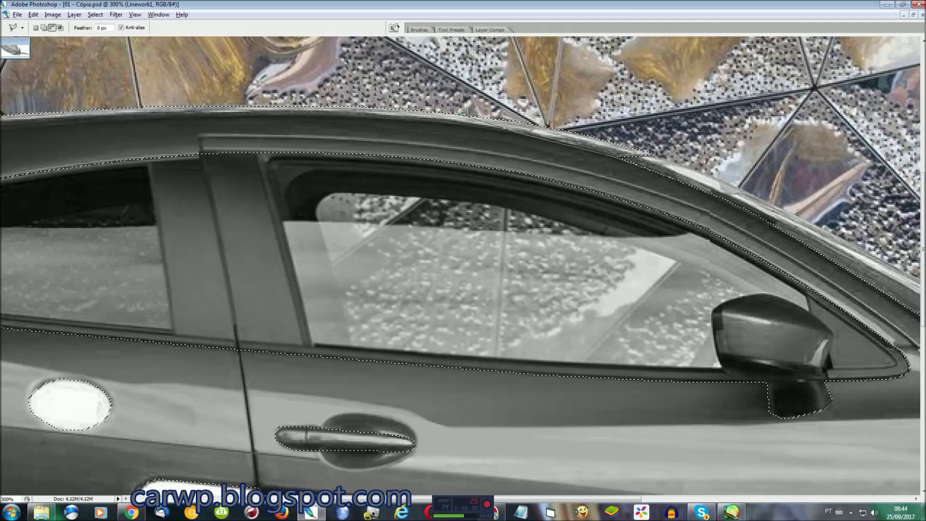
pyautogui.hscroll(-8, 439, 119)
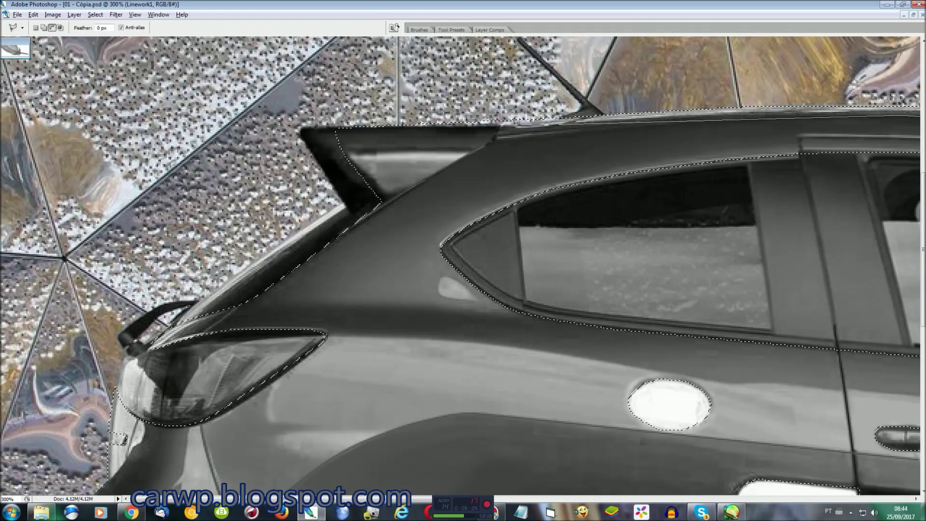
pyautogui.hscroll(8, 494, 133)
pyautogui.hscroll(3, 487, 177)
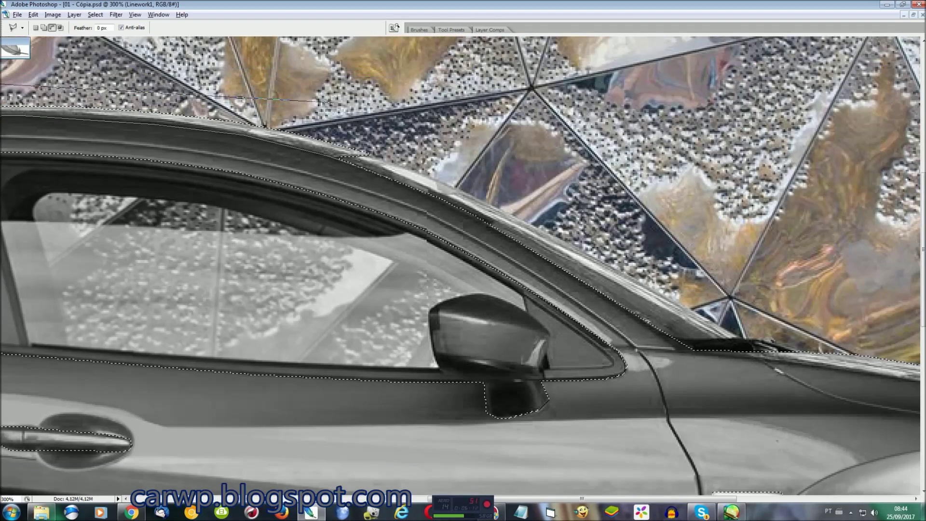
pyautogui.hscroll(-11, 487, 177)
pyautogui.hscroll(-2, 487, 177)
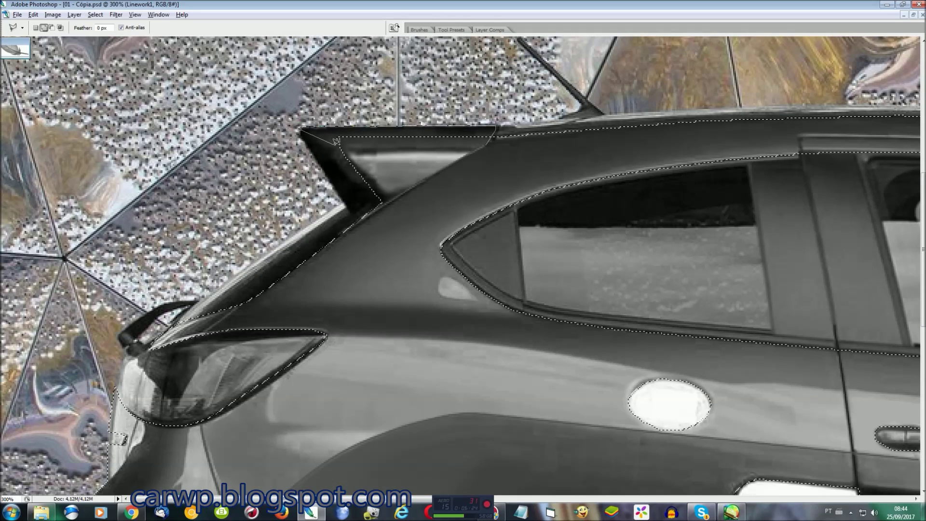
# Save the selection as a channel named Temp, then deselect
pyautogui.hotkey('ctrl', '-')
pyautogui.hotkey('ctrl', '0')
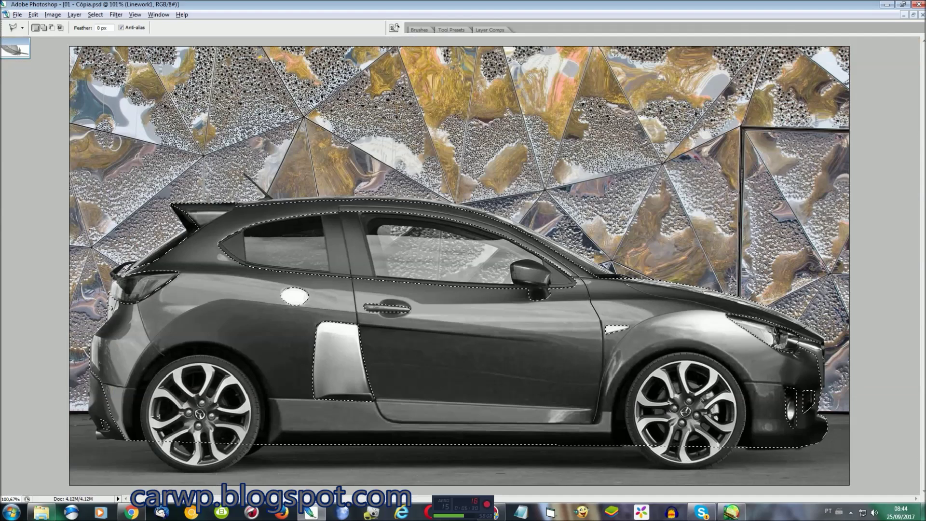
pyautogui.click(95, 15)
pyautogui.click(108, 175)
pyautogui.write('Temp')
pyautogui.press('Return')
pyautogui.hotkey('ctrl', 'd')
pyautogui.doubleClick(15, 47)
# Save the elliptical front-wheel circle selection as a new channel
pyautogui.click(8, 63)
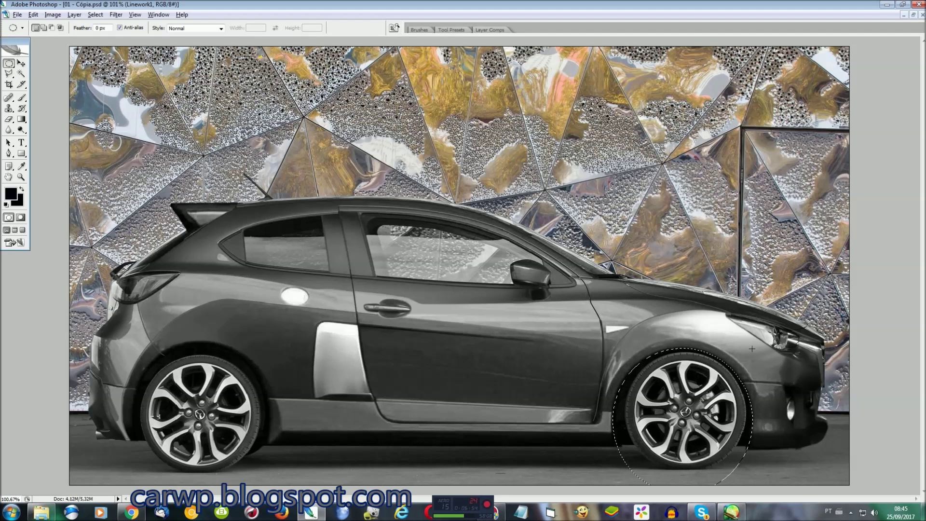
pyautogui.click(95, 15)
pyautogui.click(109, 175)
pyautogui.write('Temp2')
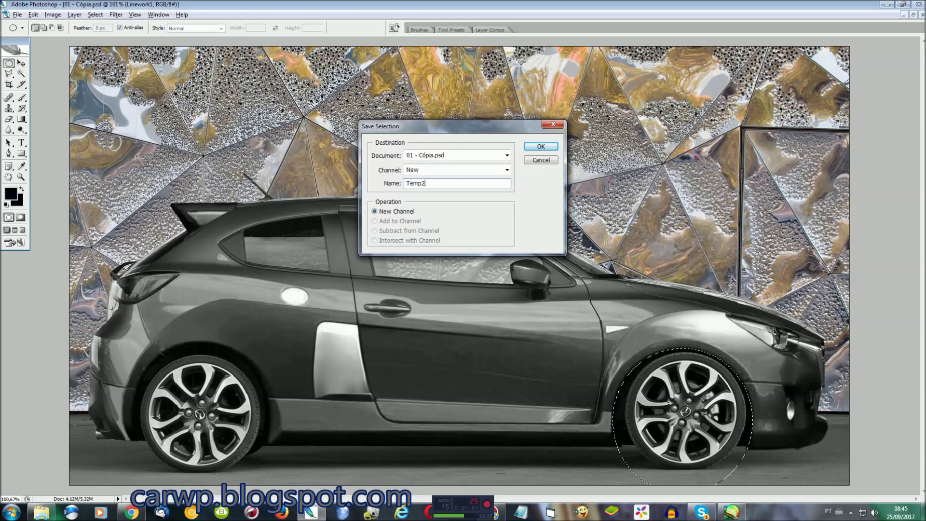
pyautogui.press('Return')
# Move the circle over the rear wheel and save it as channel 'Traseira'
pyautogui.moveTo(683, 416); pyautogui.dragTo(195, 416)
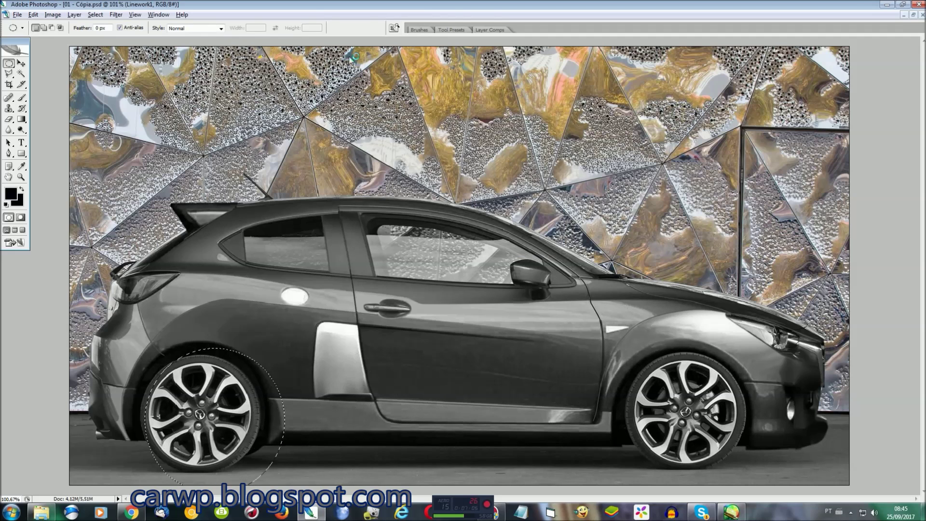
pyautogui.press('Right')
pyautogui.press('Right')
pyautogui.press('Right')
pyautogui.press('Up')
pyautogui.press('Up')
pyautogui.press('Up')
pyautogui.press('Right')
pyautogui.press('Right')
pyautogui.press('Right')
pyautogui.click(95, 15)
pyautogui.click(111, 181)
pyautogui.write('Traseira')
pyautogui.press('Return')
# Load the saved Temp car trim selection
pyautogui.click(95, 14)
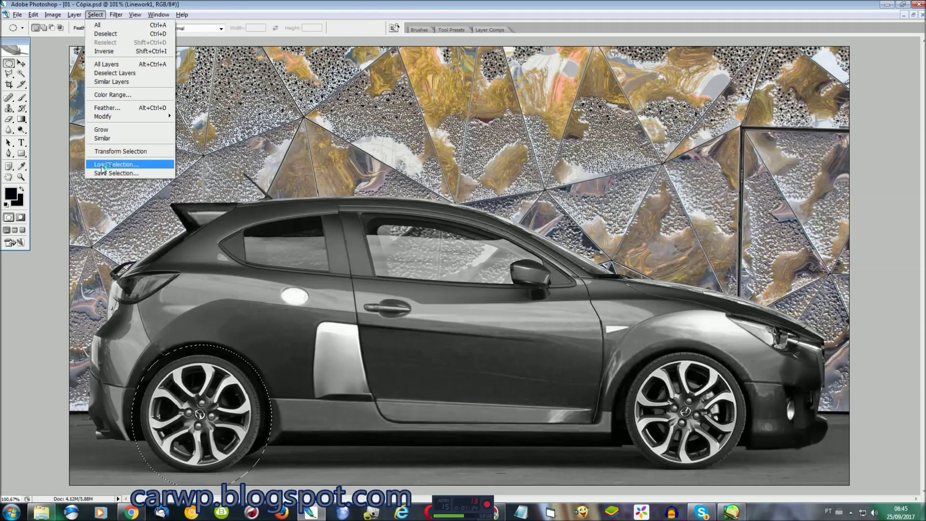
pyautogui.click(111, 171)
pyautogui.click(458, 174)
pyautogui.click(454, 197)
pyautogui.click(542, 146)
# Subtract the Temp2 wheel channel from the loaded selection
pyautogui.click(95, 15)
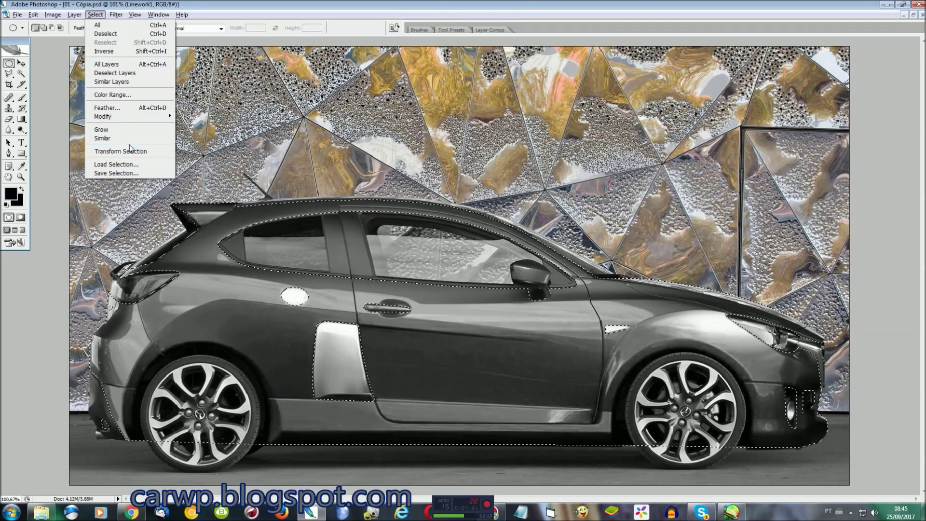
pyautogui.click(111, 171)
pyautogui.click(507, 171)
pyautogui.click(454, 193)
pyautogui.click(423, 228)
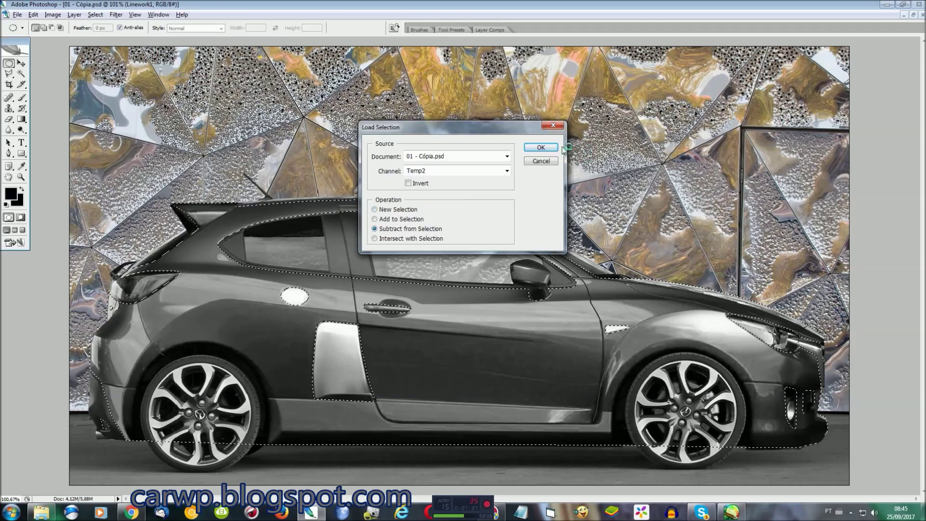
pyautogui.click(541, 147)
# Subtract another saved wheel channel from the selection as well
pyautogui.click(95, 15)
pyautogui.click(111, 171)
pyautogui.click(507, 171)
pyautogui.click(458, 213)
pyautogui.click(422, 228)
pyautogui.click(541, 147)
pyautogui.hotkey('ctrl', '+')
pyautogui.hotkey('ctrl', '+')
pyautogui.hotkey('ctrl', '+')
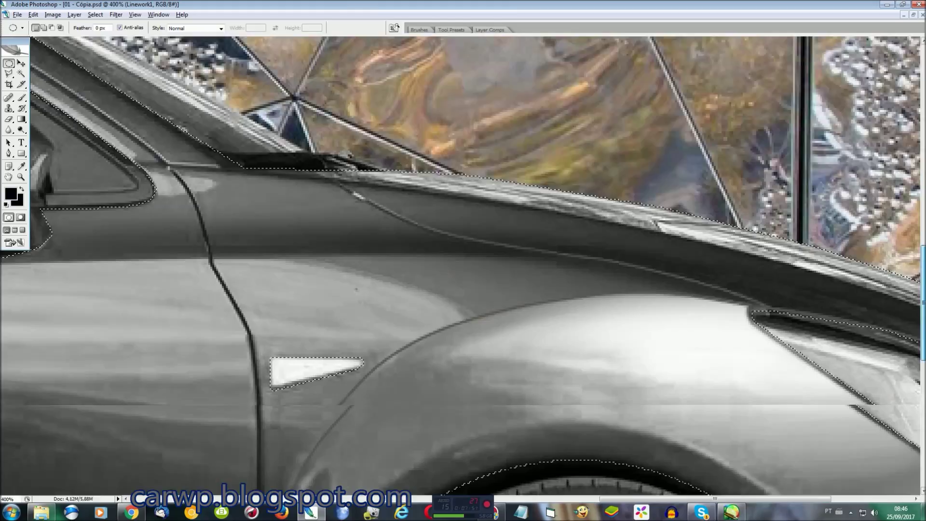
# Trace Polygonal Lasso outlines around the front wheel spokes
pyautogui.scroll(-5, 757, 289)
pyautogui.press('l')
pyautogui.click(649, 233)
pyautogui.click(634, 240)
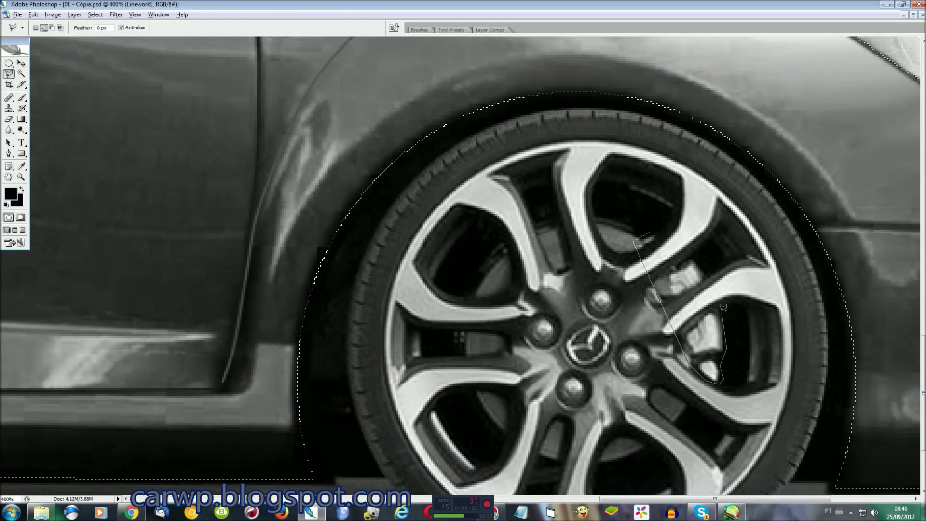
pyautogui.doubleClick(693, 245)
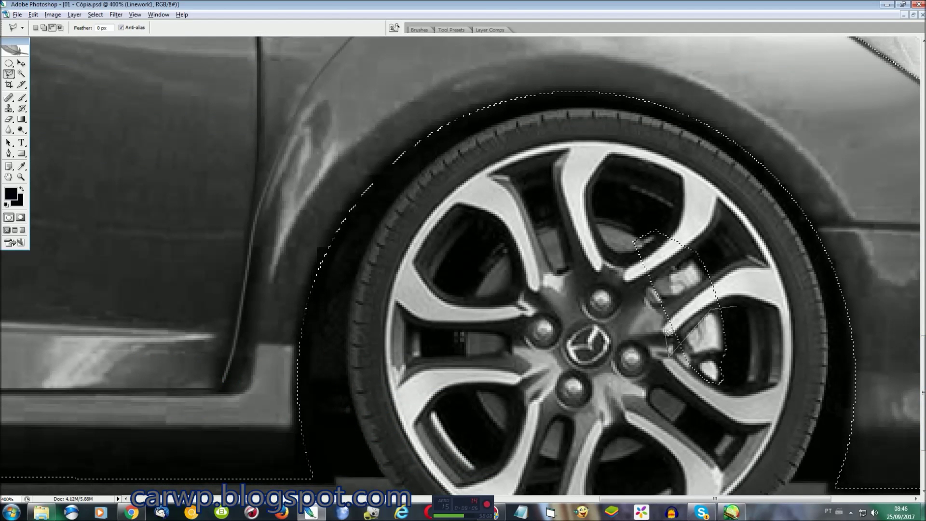
pyautogui.doubleClick(722, 264)
pyautogui.click(710, 249)
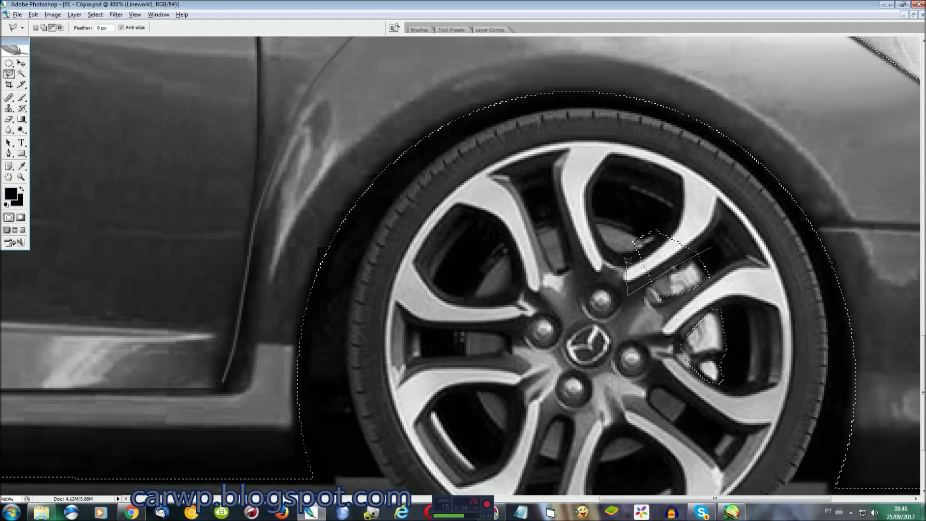
# Trace outlines around the rear wheel spokes, then fit the car in view
pyautogui.moveTo(686, 219); pyautogui.dragTo(405, 450)
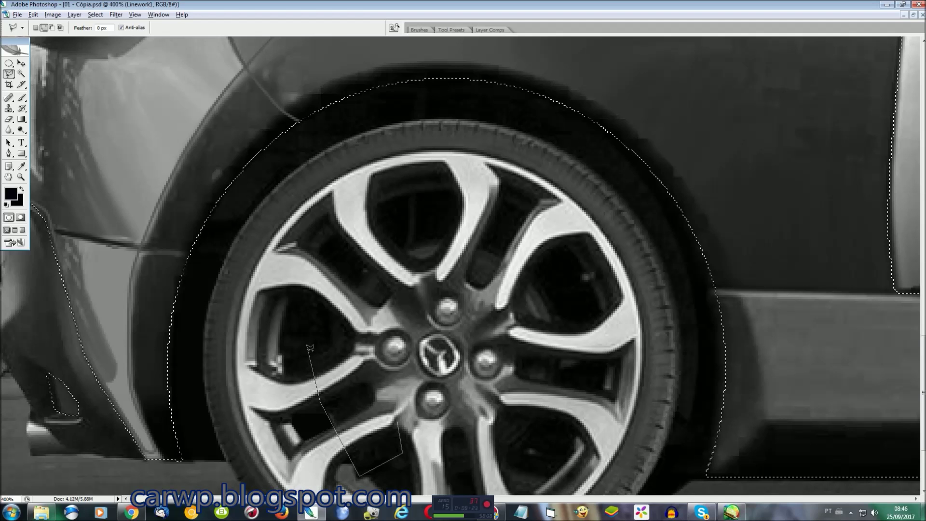
pyautogui.doubleClick(393, 397)
pyautogui.click(428, 453)
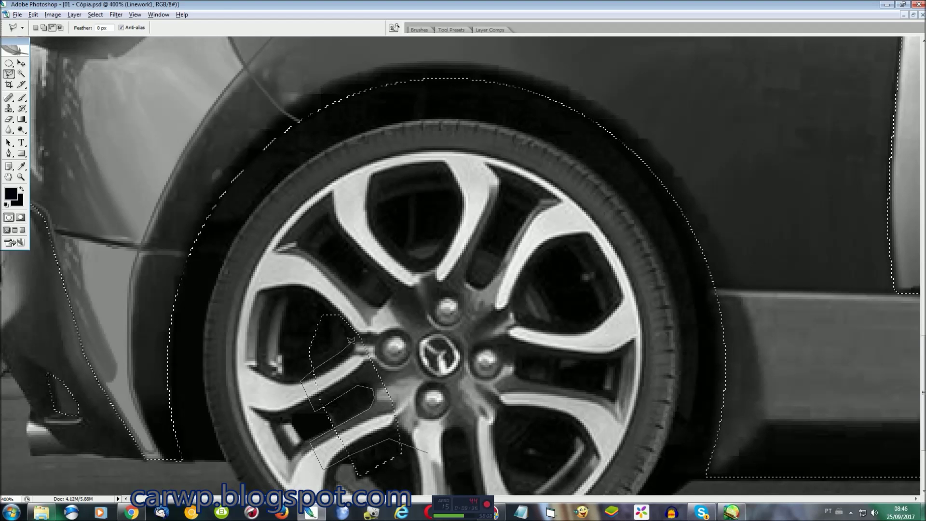
pyautogui.doubleClick(368, 321)
pyautogui.hotkey('ctrl', '0')
pyautogui.click(95, 14)
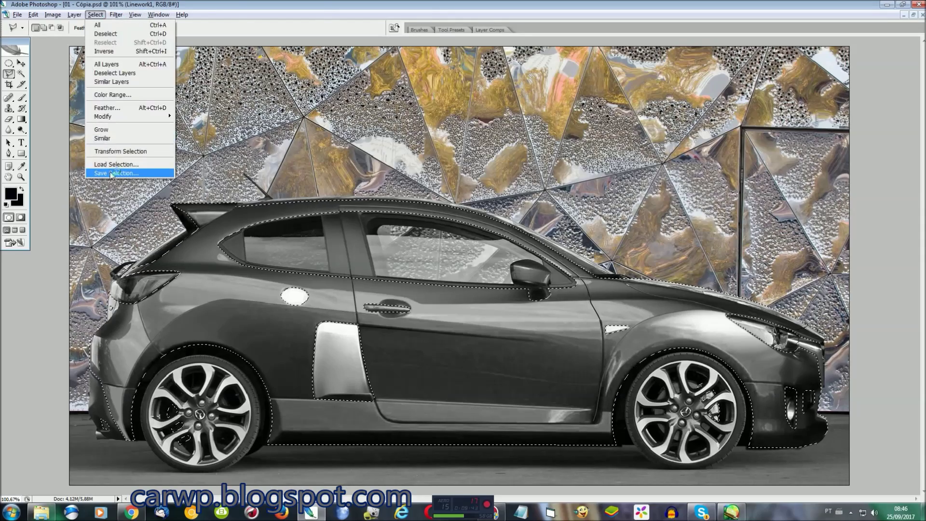
# Save the car body selection as 'C' and slightly darken it with Hue/Saturation
pyautogui.click(108, 172)
pyautogui.write('C')
pyautogui.press('Return')
pyautogui.hotkey('ctrl', 'u')
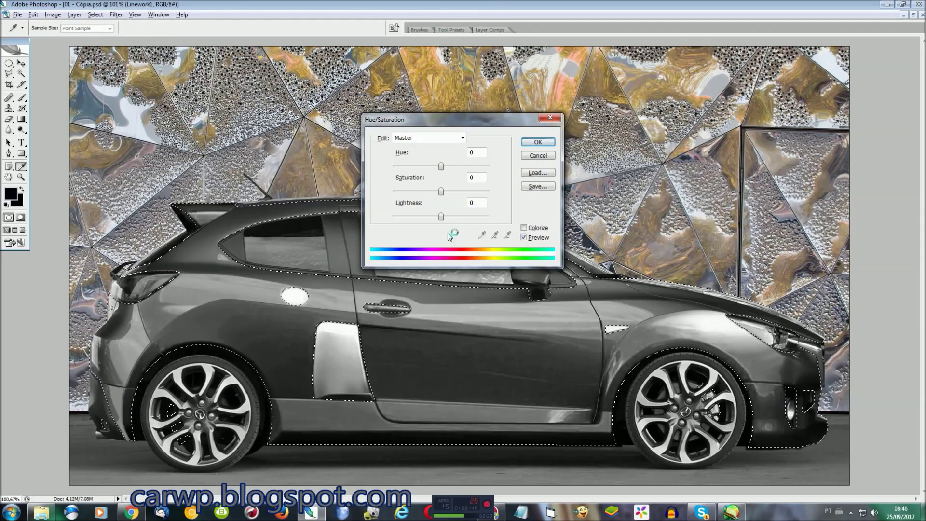
pyautogui.moveTo(441, 216); pyautogui.dragTo(433, 218)
pyautogui.press('Return')
pyautogui.click(74, 14)
# Add a Color Balance 1 layer shifting the car body toward red
pyautogui.click(106, 85)
pyautogui.click(202, 104)
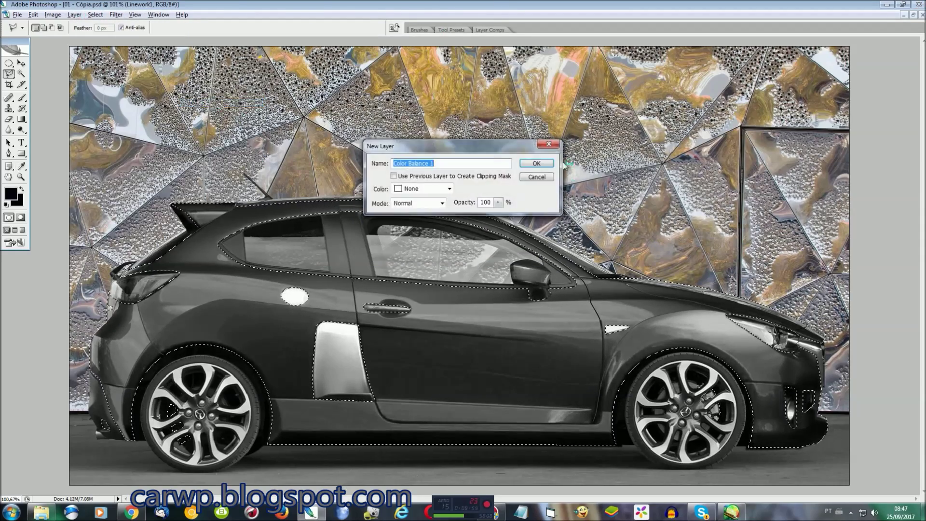
pyautogui.press('Return')
pyautogui.moveTo(458, 167); pyautogui.dragTo(485, 164)
pyautogui.click(555, 141)
# Add a Hue/Saturation layer boosting the car body's saturation
pyautogui.click(74, 14)
pyautogui.click(203, 124)
pyautogui.press('Return')
pyautogui.moveTo(443, 193); pyautogui.dragTo(533, 200)
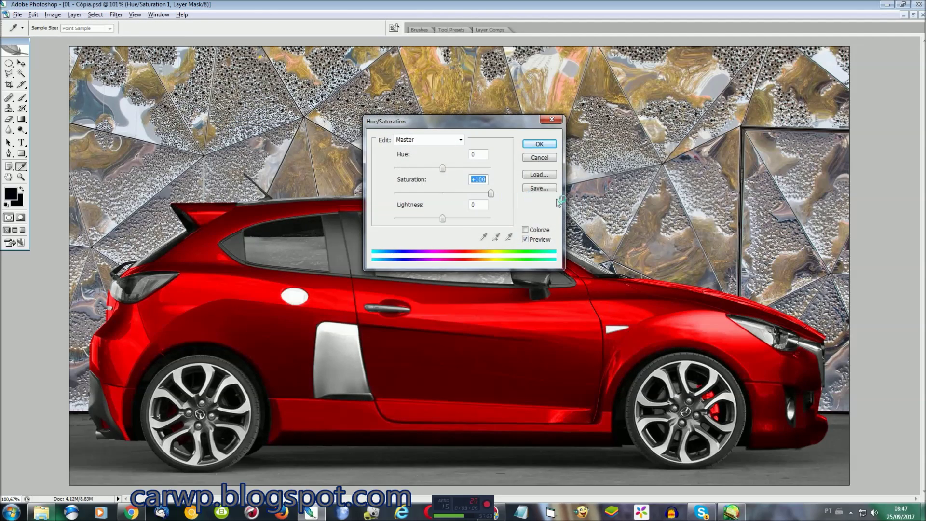
pyautogui.click(540, 144)
# Reload the car selection and add Color Balance 2, pushing midtones further toward red
pyautogui.click(95, 14)
pyautogui.click(97, 43)
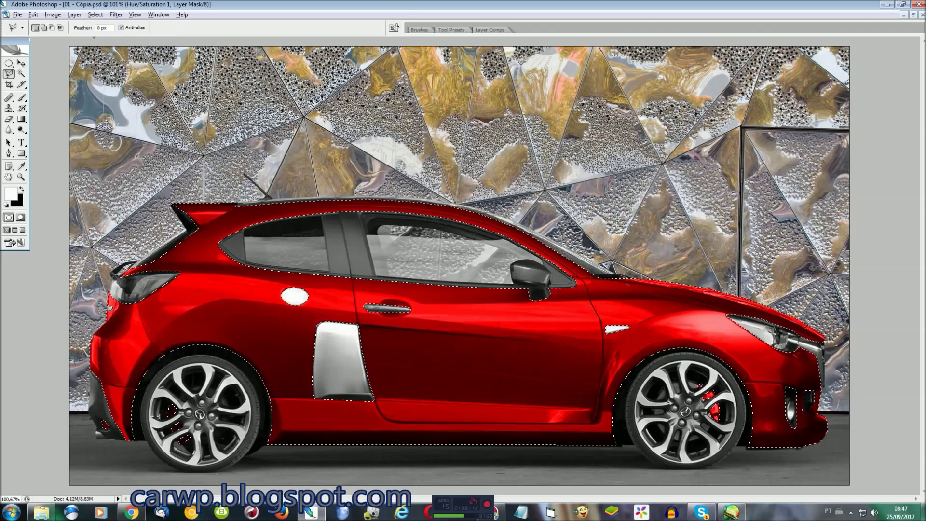
pyautogui.click(75, 14)
pyautogui.click(213, 103)
pyautogui.press('Return')
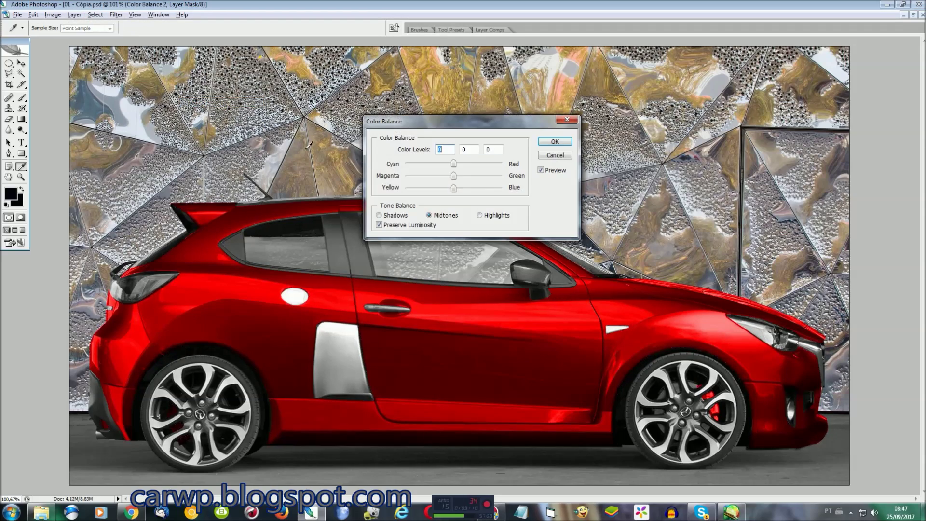
pyautogui.moveTo(465, 164)
pyautogui.mouseDown()
pyautogui.moveTo(549, 158)
pyautogui.moveTo(481, 164)
pyautogui.mouseUp()
pyautogui.press('Return')
# Reload the car selection and add a Levels layer darkening the midtones
pyautogui.click(95, 14)
pyautogui.click(96, 43)
pyautogui.click(74, 14)
pyautogui.click(213, 86)
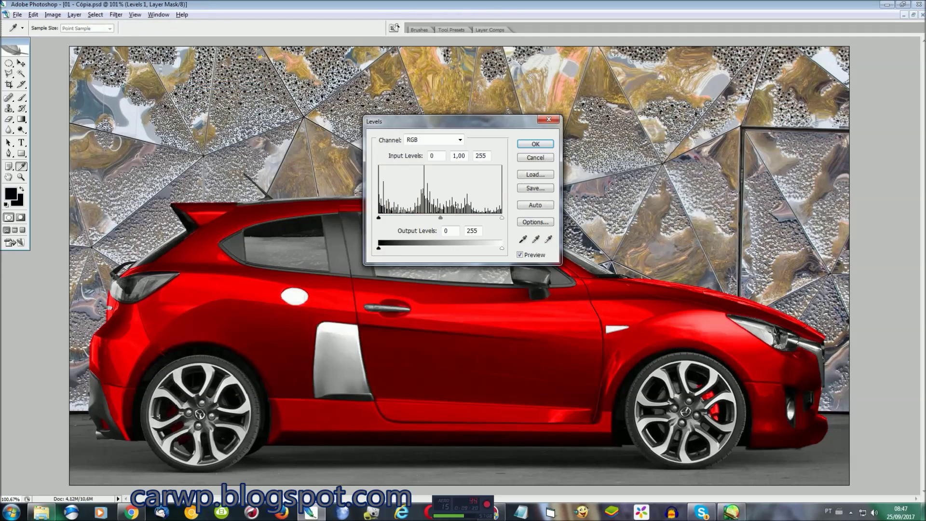
pyautogui.moveTo(445, 217); pyautogui.dragTo(452, 215)
pyautogui.click(526, 147)
# Reload the car selection and add a Hue/Saturation layer with Hue +24 for orange
pyautogui.click(95, 14)
pyautogui.click(97, 44)
pyautogui.click(74, 15)
pyautogui.click(213, 125)
pyautogui.press('Return')
pyautogui.moveTo(444, 170)
pyautogui.mouseDown()
pyautogui.moveTo(404, 166)
pyautogui.moveTo(485, 173)
pyautogui.moveTo(410, 168)
pyautogui.moveTo(459, 167)
pyautogui.moveTo(456, 176)
pyautogui.mouseUp()
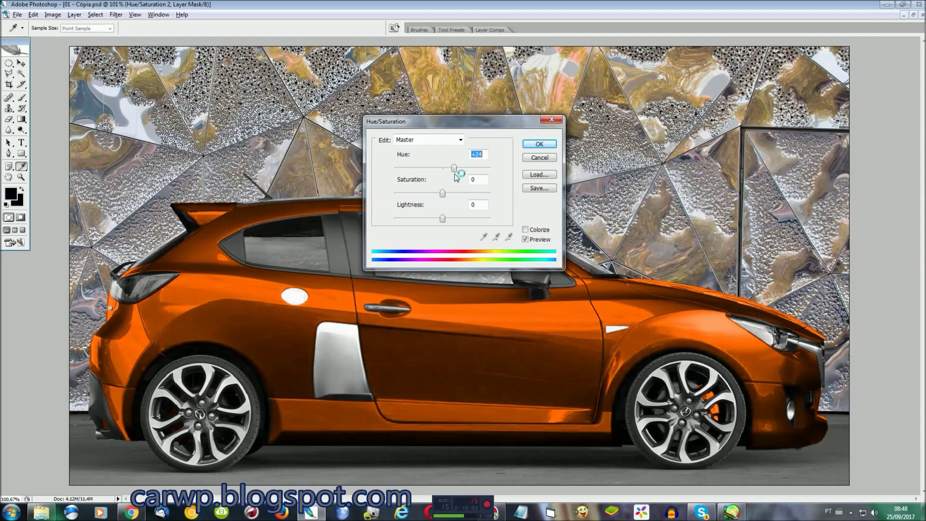
# Commit the orange hue and outline the front bumper trim at 400% zoom
pyautogui.click(539, 144)
pyautogui.hotkey('ctrl', '+')
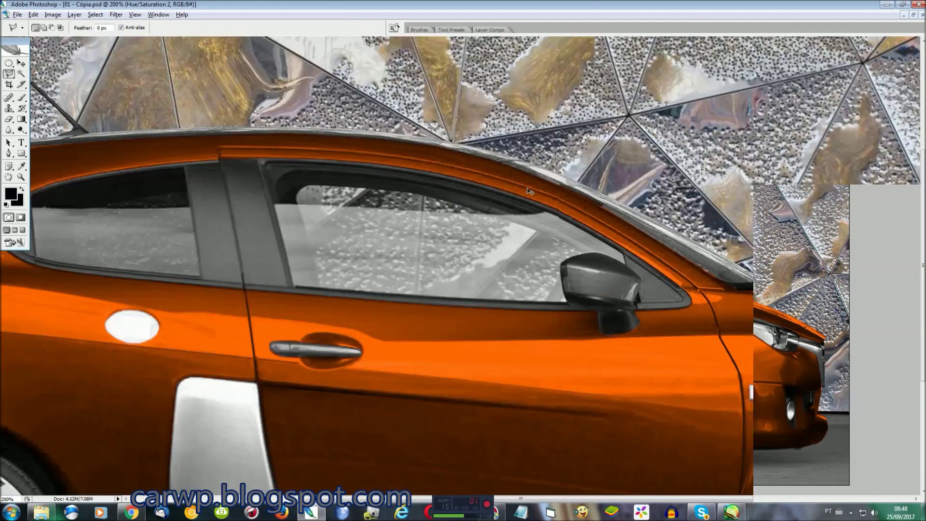
pyautogui.hotkey('ctrl', '+')
pyautogui.hotkey('ctrl', '+')
pyautogui.hscroll(5, 464, 260)
pyautogui.scroll(-5, 827, 394)
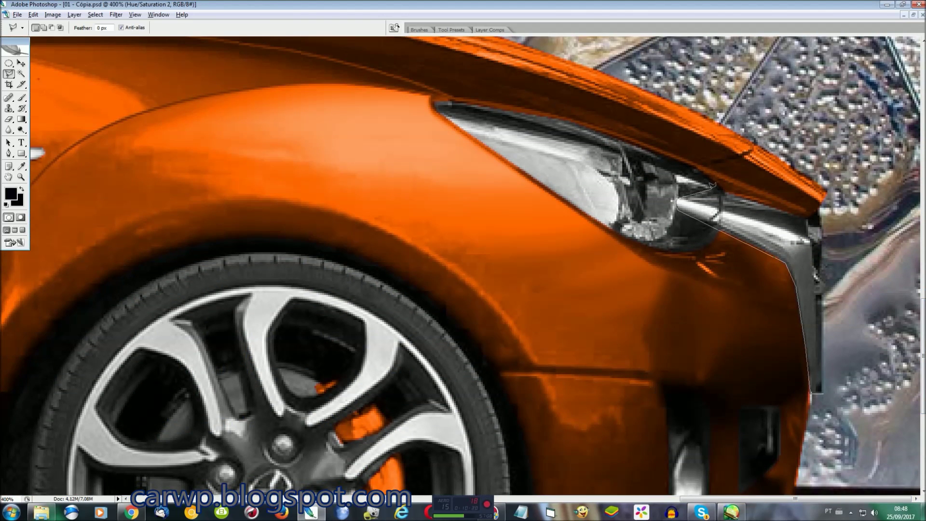
pyautogui.doubleClick(820, 352)
pyautogui.hotkey('ctrl', '0')
# Darken the trim with Hue/Saturation Lightness -40 and a Levels layer at 0.60
pyautogui.hotkey('ctrl', 'u')
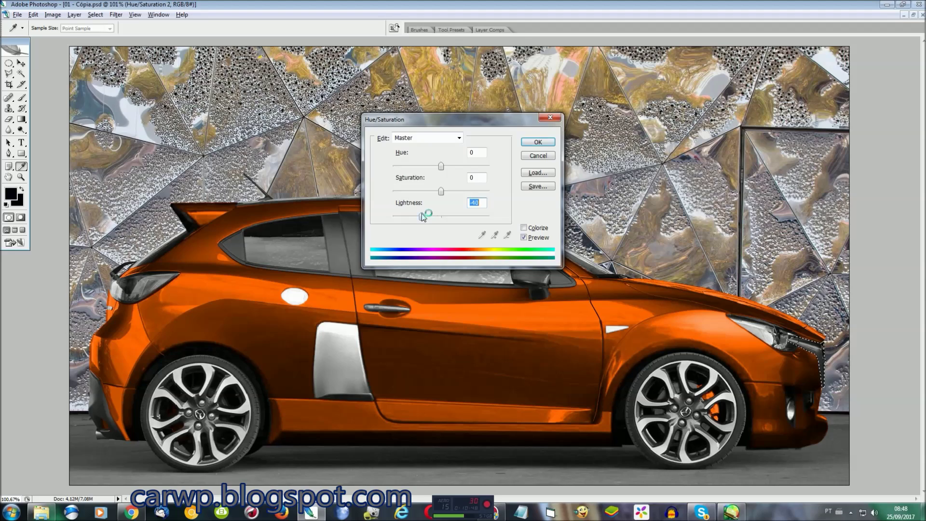
pyautogui.click(538, 142)
pyautogui.click(74, 14)
pyautogui.click(203, 83)
pyautogui.click(537, 164)
pyautogui.moveTo(440, 217); pyautogui.dragTo(460, 217)
pyautogui.click(537, 144)
# Magic-wand the white fuel cap and transform the selection slightly larger
pyautogui.press('l')
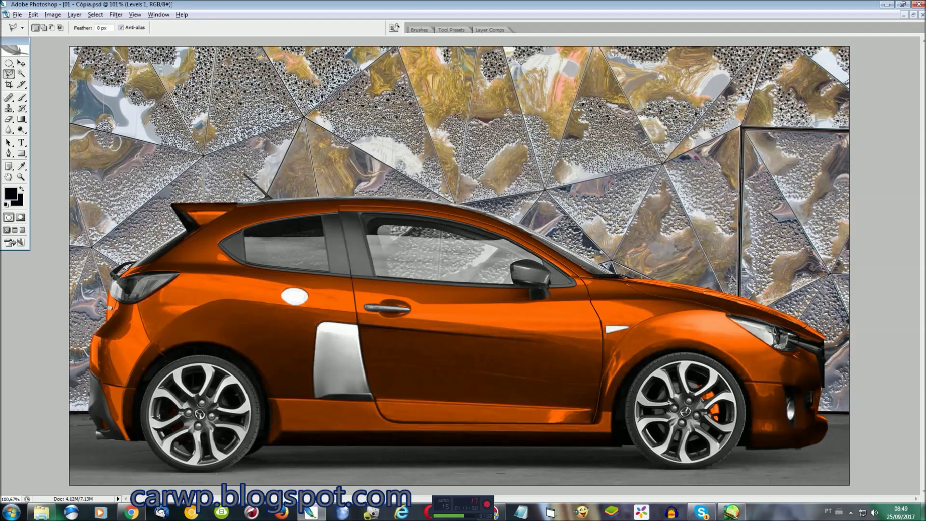
pyautogui.hotkey('ctrl', '+')
pyautogui.hotkey('ctrl', '+')
pyautogui.hotkey('ctrl', '+')
pyautogui.press('w')
pyautogui.click(347, 386)
pyautogui.moveTo(920, 256); pyautogui.dragTo(921, 275)
pyautogui.rightClick(310, 207)
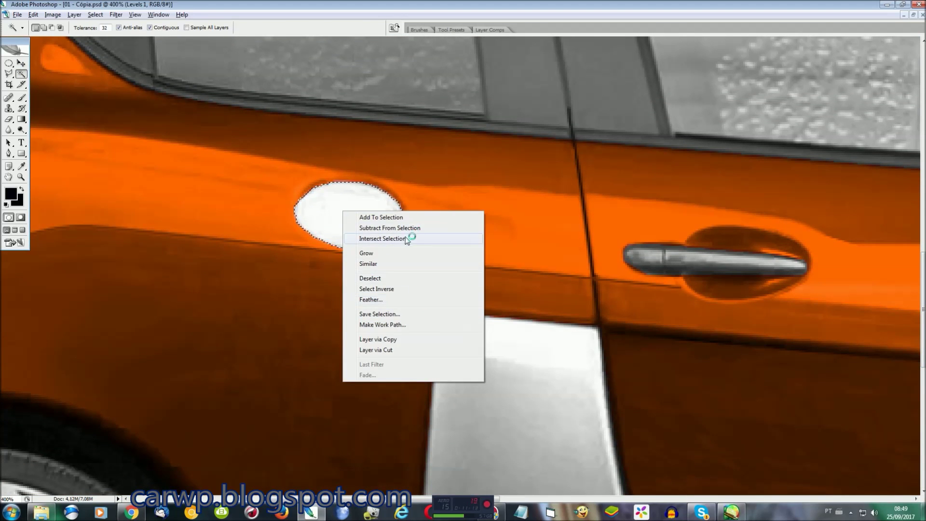
pyautogui.click(332, 226)
pyautogui.rightClick(332, 225)
pyautogui.click(348, 338)
pyautogui.moveTo(294, 182); pyautogui.dragTo(289, 175)
pyautogui.press('Return')
# Add the side intake panel to the selection with the Polygonal Lasso
pyautogui.press('l')
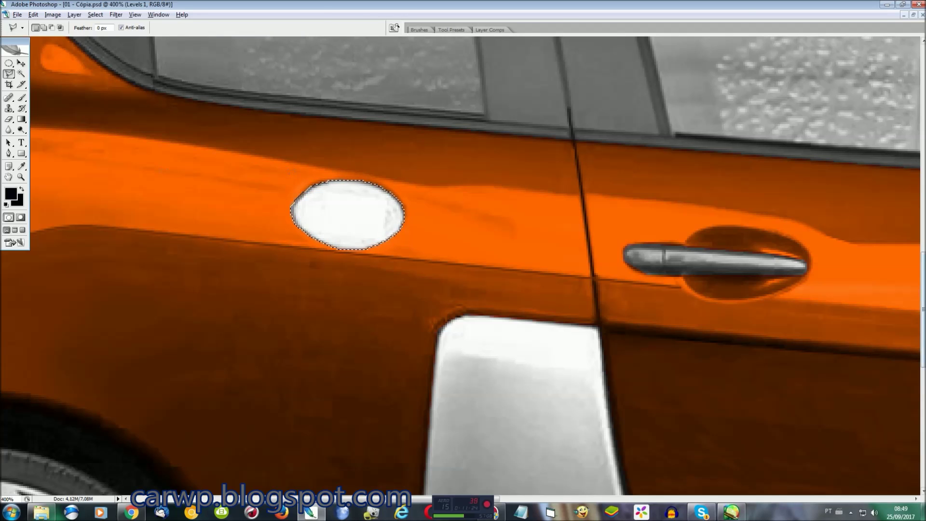
pyautogui.scroll(-3, 463, 266)
pyautogui.keyDown('shift'); pyautogui.click(601, 172); pyautogui.keyUp('shift')
pyautogui.click(436, 181)
pyautogui.click(426, 468)
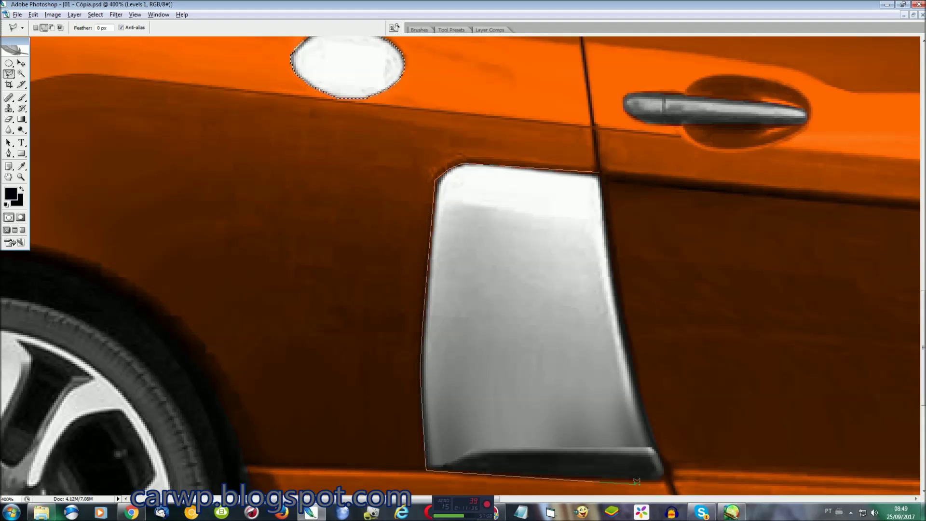
pyautogui.click(601, 172)
pyautogui.hotkey('ctrl', '0')
# Darken cap and intake with Hue/Saturation Lightness -43 and a Levels layer at 0.21
pyautogui.hotkey('ctrl', 'u')
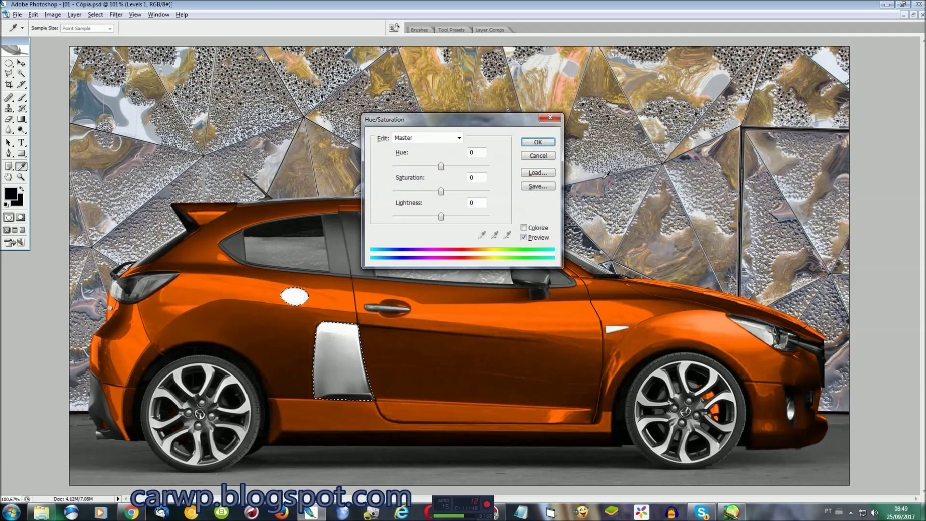
pyautogui.moveTo(441, 217); pyautogui.dragTo(421, 216)
pyautogui.click(538, 142)
pyautogui.click(74, 14)
pyautogui.click(198, 85)
pyautogui.click(534, 159)
pyautogui.moveTo(440, 217)
pyautogui.mouseDown()
pyautogui.moveTo(487, 218)
pyautogui.moveTo(469, 220)
pyautogui.mouseUp()
pyautogui.click(536, 143)
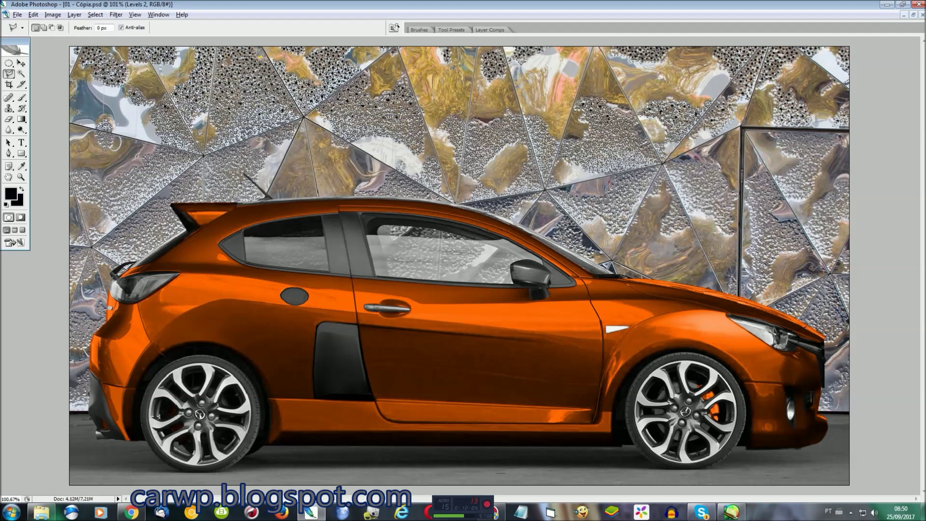
# At 400% zoom, outline the front side window around the mirror and the rear side window
pyautogui.hotkey('ctrl', '+')
pyautogui.hotkey('ctrl', '+')
pyautogui.hotkey('ctrl', '+')
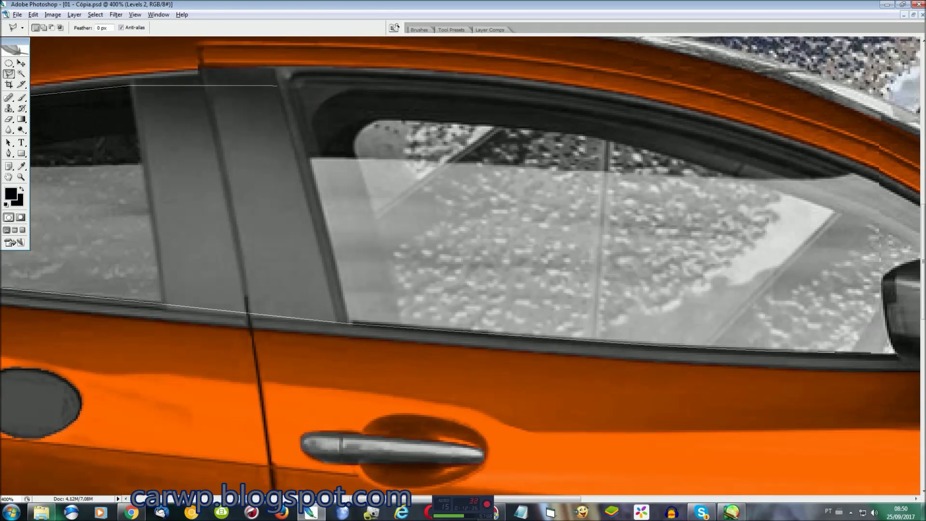
pyautogui.click(659, 109)
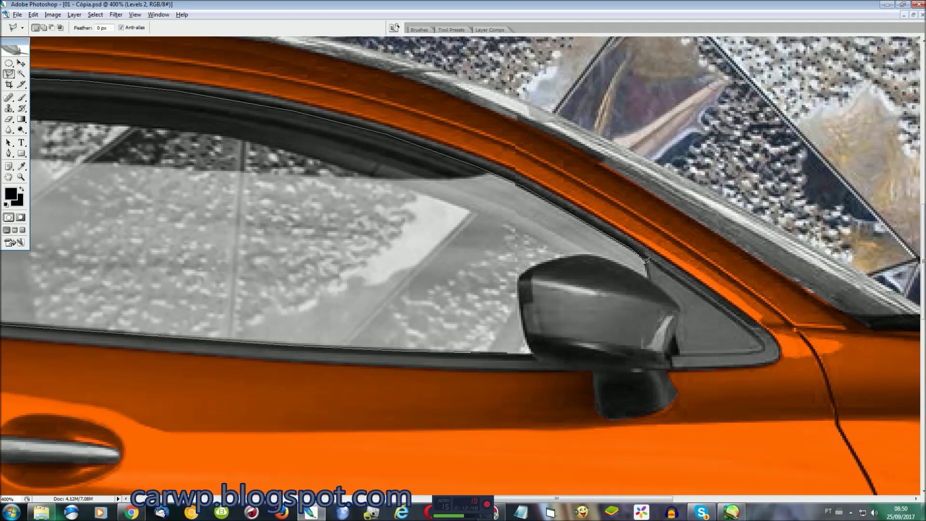
pyautogui.doubleClick(648, 292)
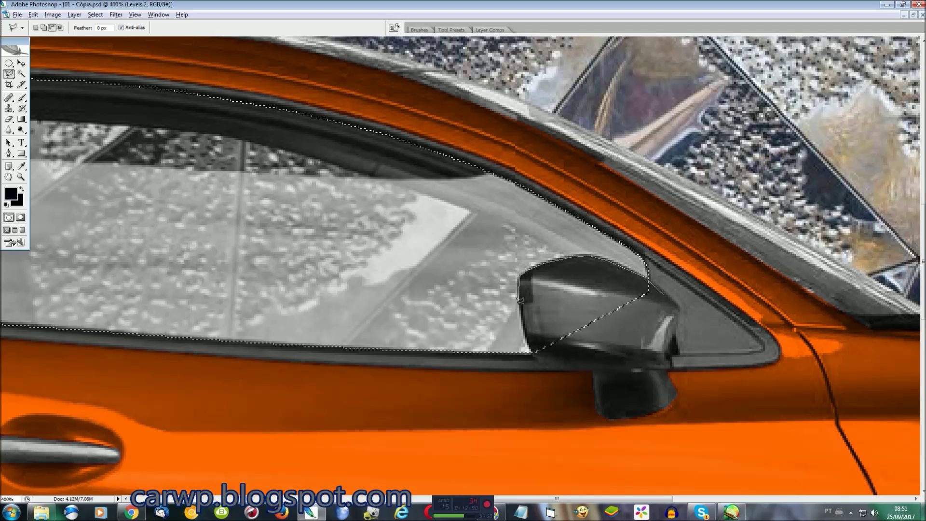
pyautogui.hscroll(-10, 361, 131)
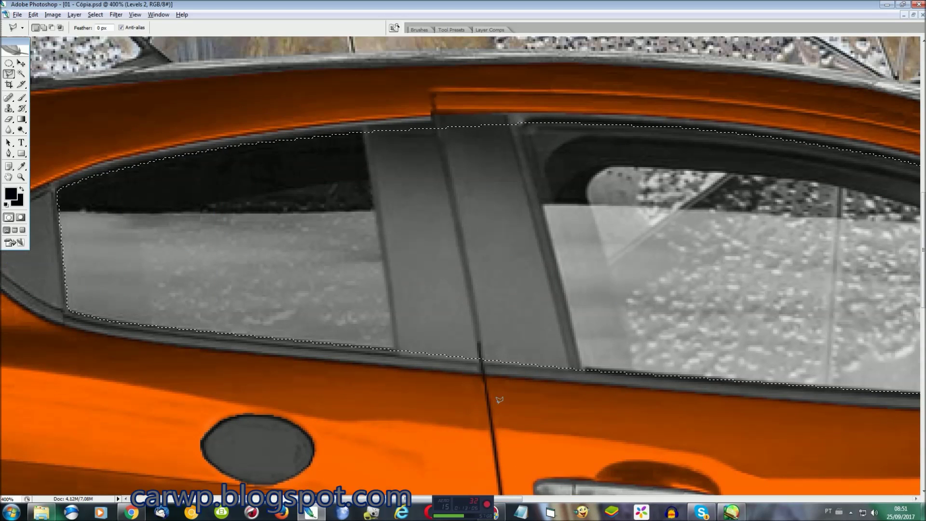
pyautogui.click(400, 390)
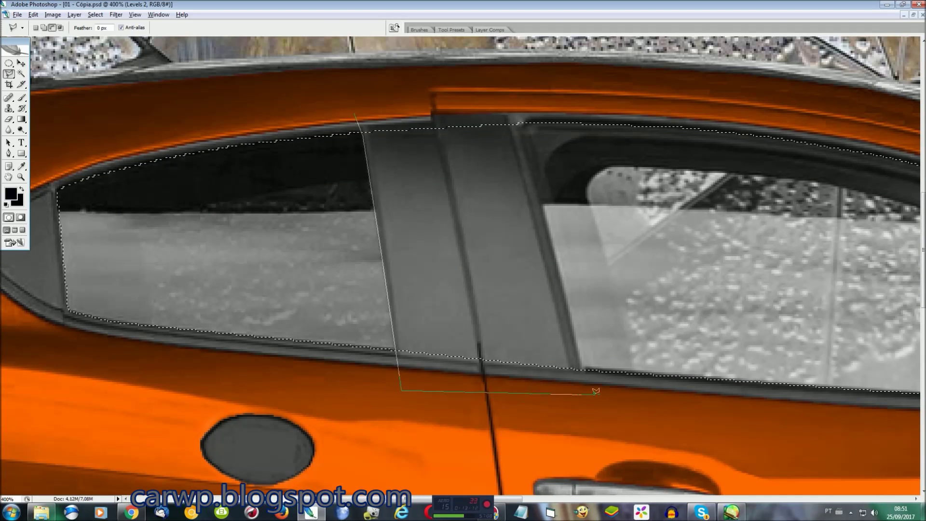
pyautogui.doubleClick(516, 103)
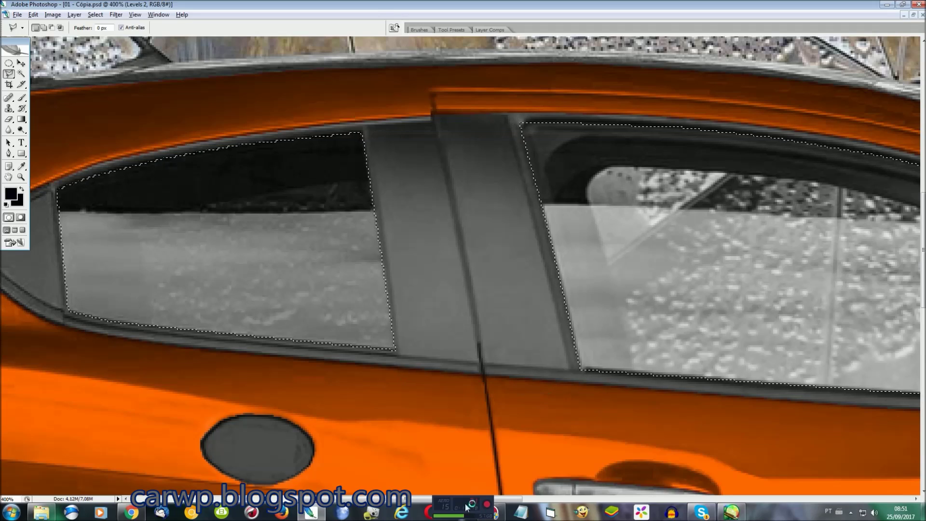
pyautogui.scroll(-10, 497, 386)
pyautogui.scroll(10, 497, 385)
pyautogui.hscroll(15, 147, 350)
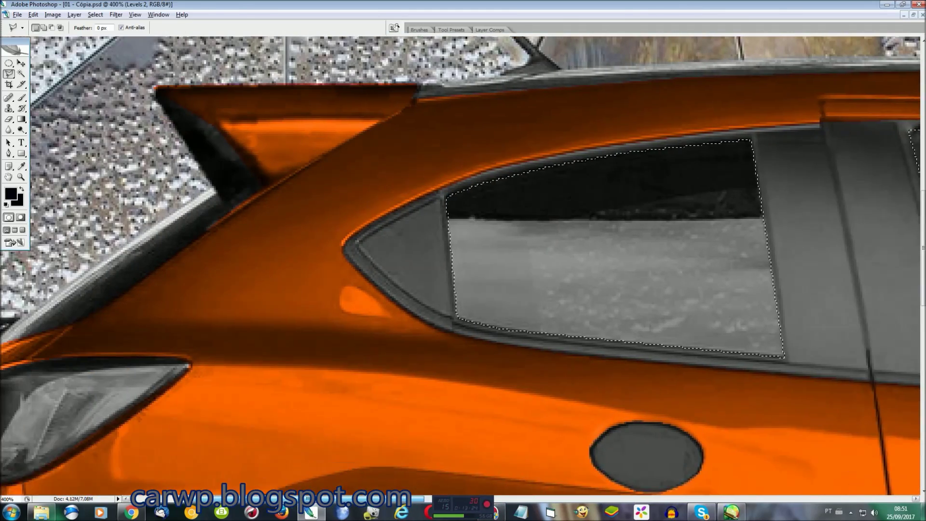
# Add the pillar edge and front window frame along the roof pillar to the selection
pyautogui.keyDown('shift'); pyautogui.click(187, 322); pyautogui.keyUp('shift')
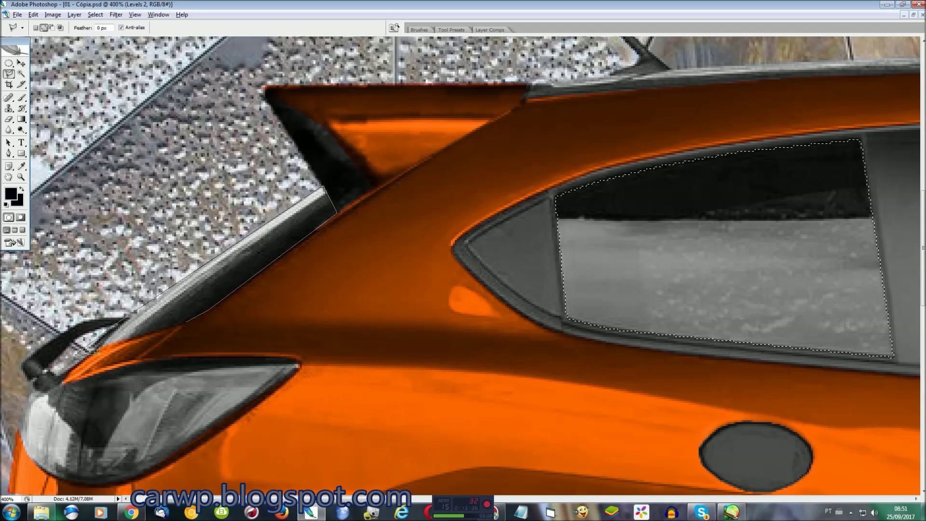
pyautogui.click(146, 331)
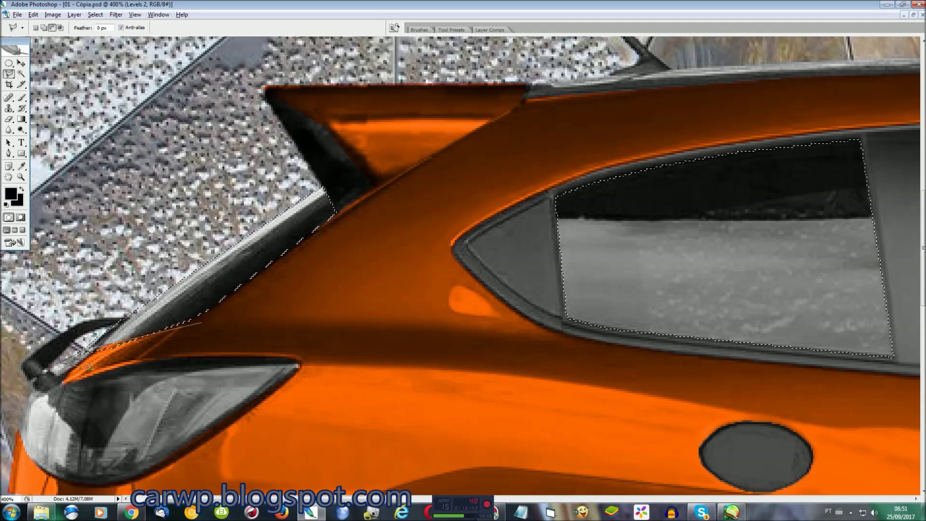
pyautogui.moveTo(434, 499); pyautogui.dragTo(613, 499)
pyautogui.keyDown('shift'); pyautogui.click(729, 371); pyautogui.keyUp('shift')
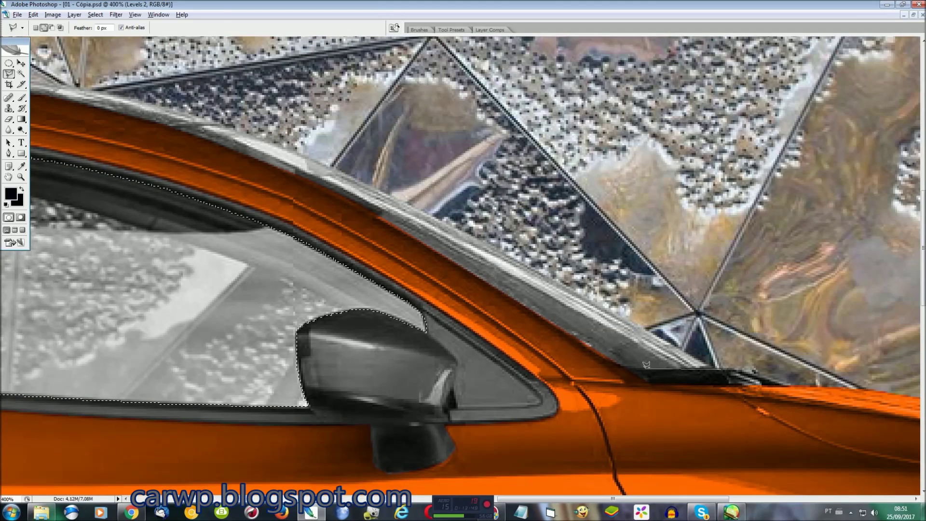
pyautogui.click(624, 368)
pyautogui.click(399, 221)
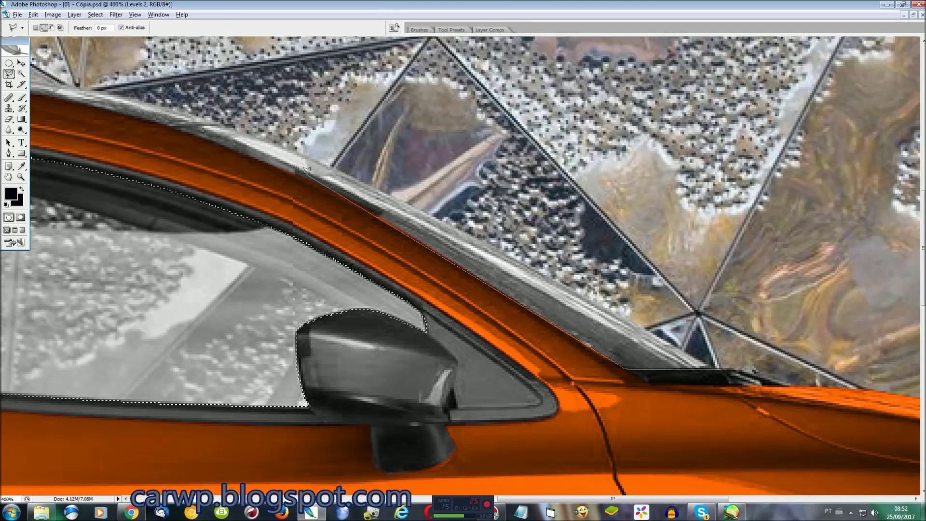
pyautogui.click(92, 103)
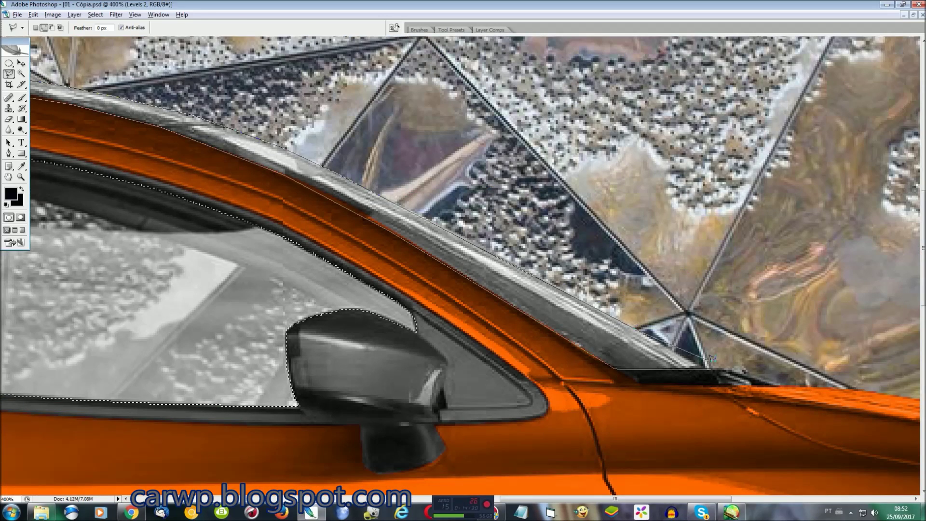
pyautogui.hotkey('ctrl', '0')
# Darken the selected windows with Hue/Saturation and a Levels layer at midtone 0.53
pyautogui.hotkey('ctrl', 'u')
pyautogui.moveTo(515, 124); pyautogui.dragTo(731, 77)
pyautogui.click(757, 96)
pyautogui.click(74, 14)
pyautogui.click(197, 87)
pyautogui.click(542, 157)
pyautogui.moveTo(434, 121); pyautogui.dragTo(666, 71)
pyautogui.moveTo(674, 169); pyautogui.dragTo(698, 174)
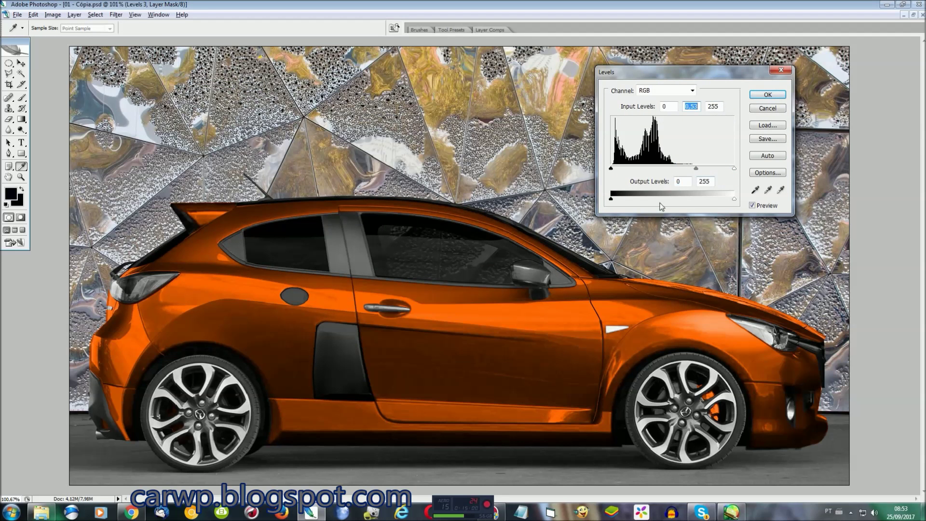
pyautogui.click(762, 96)
pyautogui.press('l')
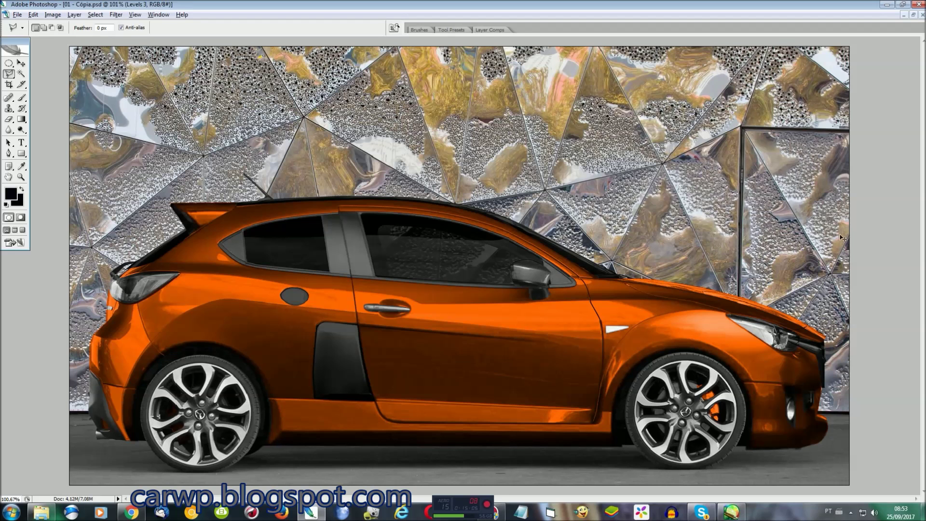
# With the Blur tool at 400% zoom, soften the fuel door edge
pyautogui.click(8, 130)
pyautogui.hotkey('ctrl', '+')
pyautogui.hotkey('ctrl', '+')
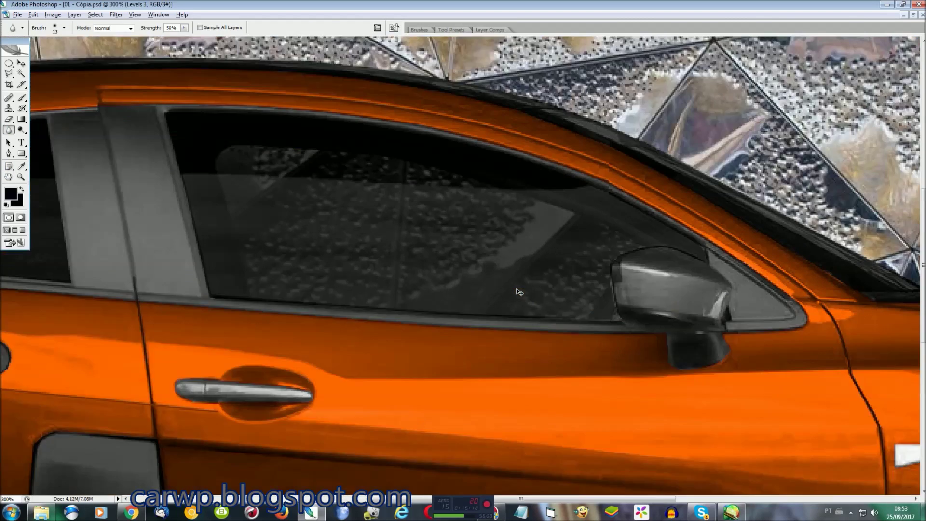
pyautogui.hotkey('ctrl', '+')
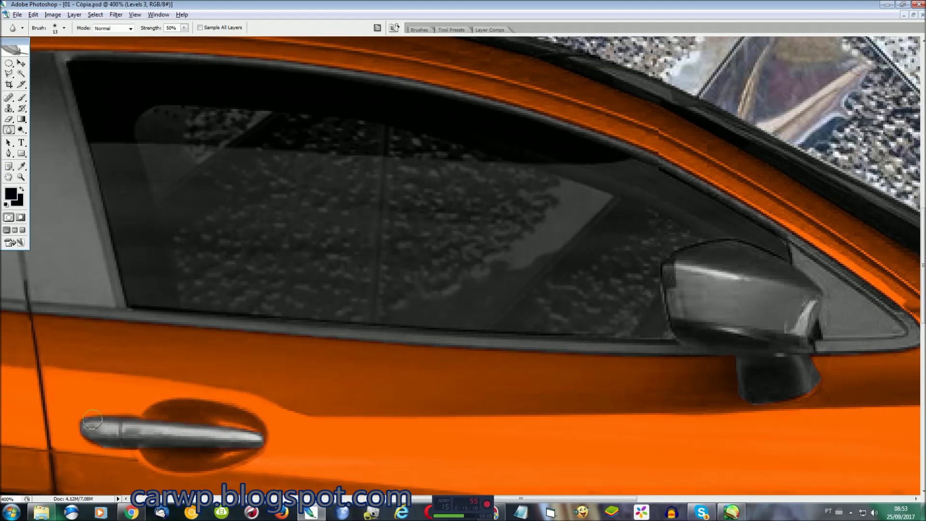
pyautogui.moveTo(566, 498); pyautogui.dragTo(454, 498)
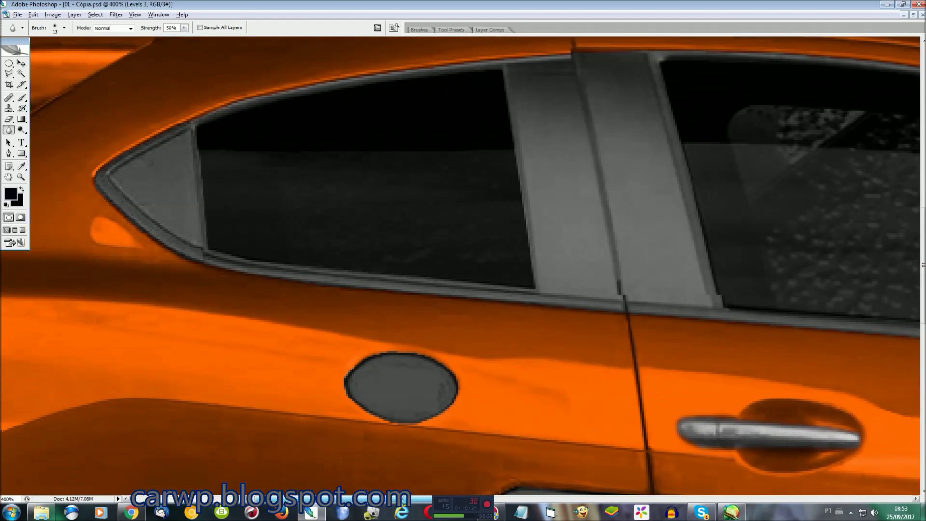
pyautogui.scroll(-2, 567, 282)
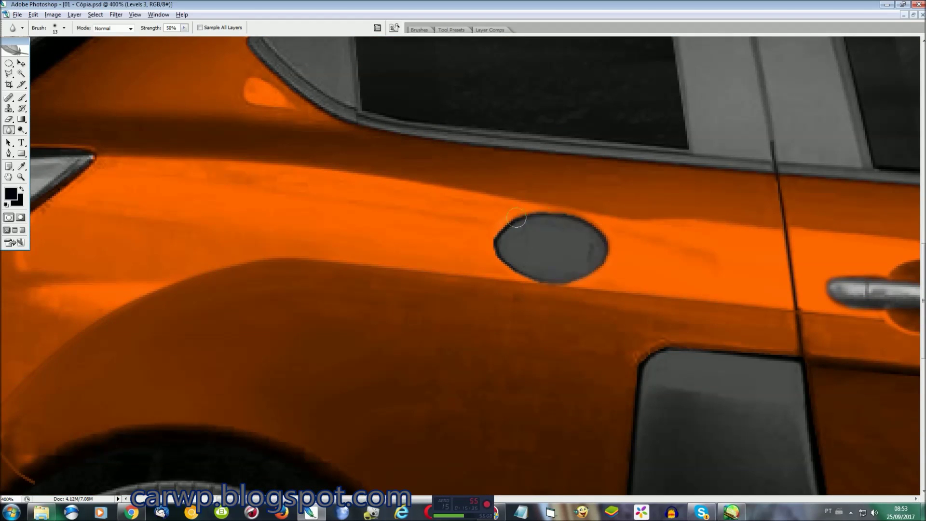
pyautogui.hscroll(-10, 526, 270)
pyautogui.scroll(-6, 526, 270)
pyautogui.scroll(-3, 316, 130)
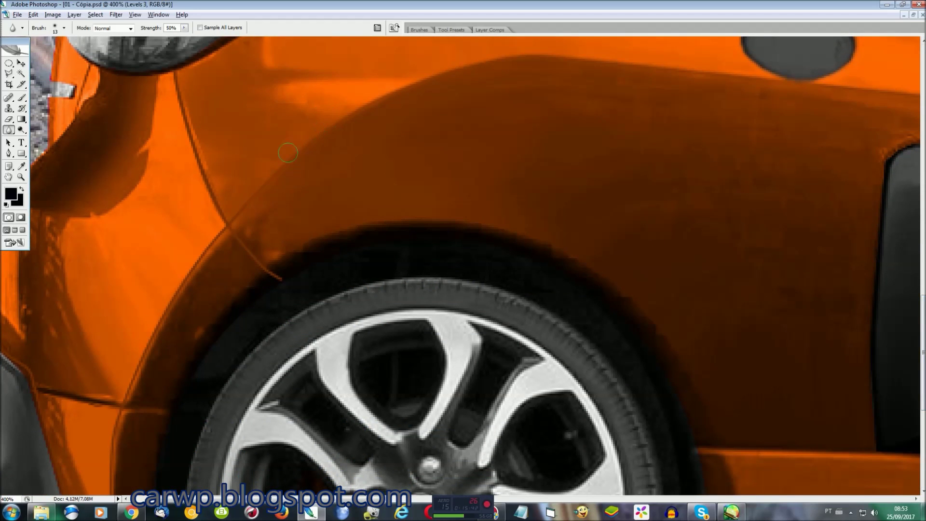
pyautogui.scroll(-3, 134, 369)
pyautogui.scroll(-3, 136, 452)
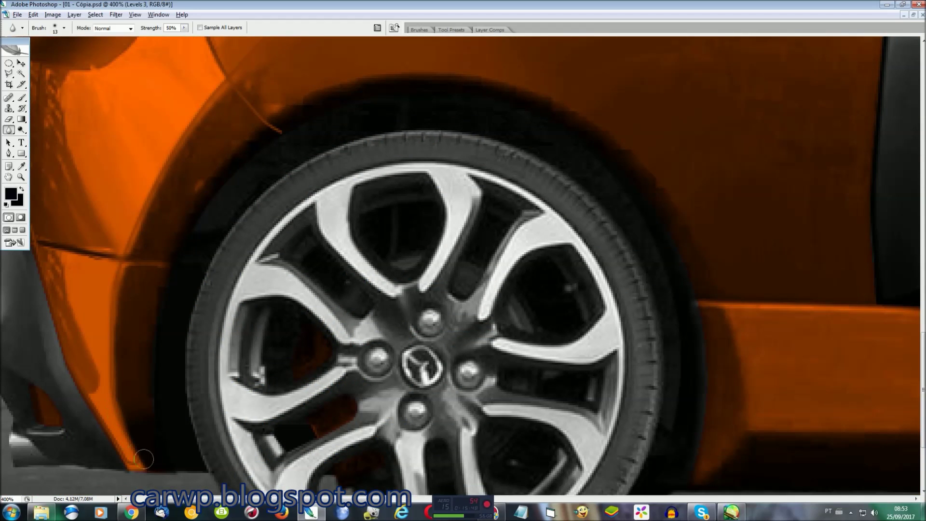
pyautogui.doubleClick(23, 42)
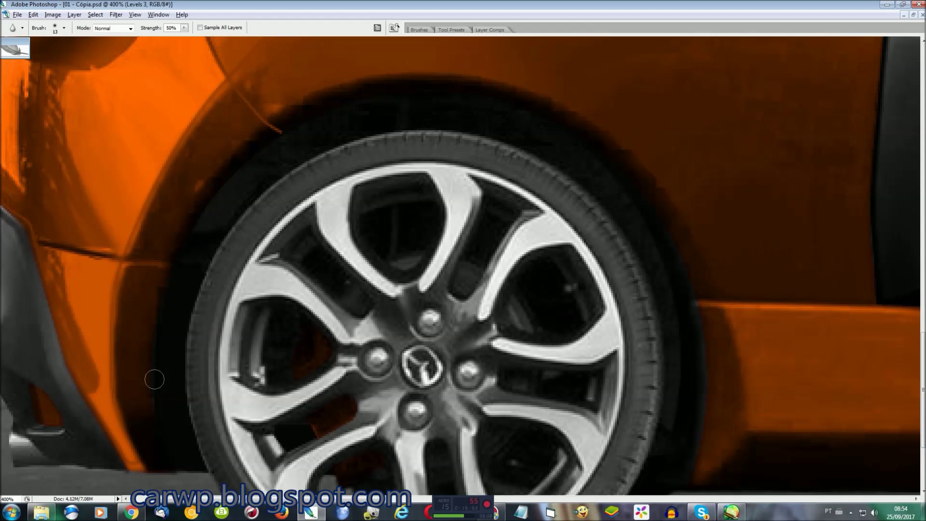
pyautogui.scroll(1, 670, 307)
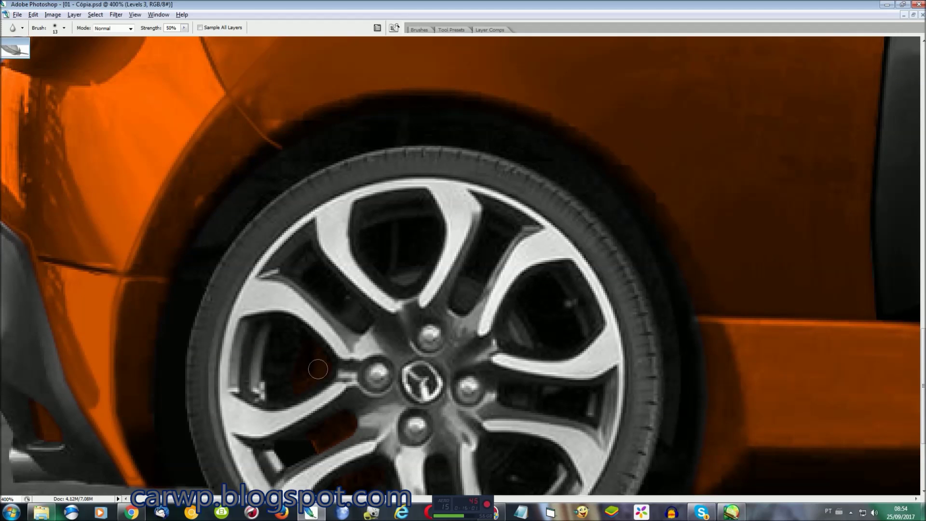
pyautogui.scroll(5, 202, 281)
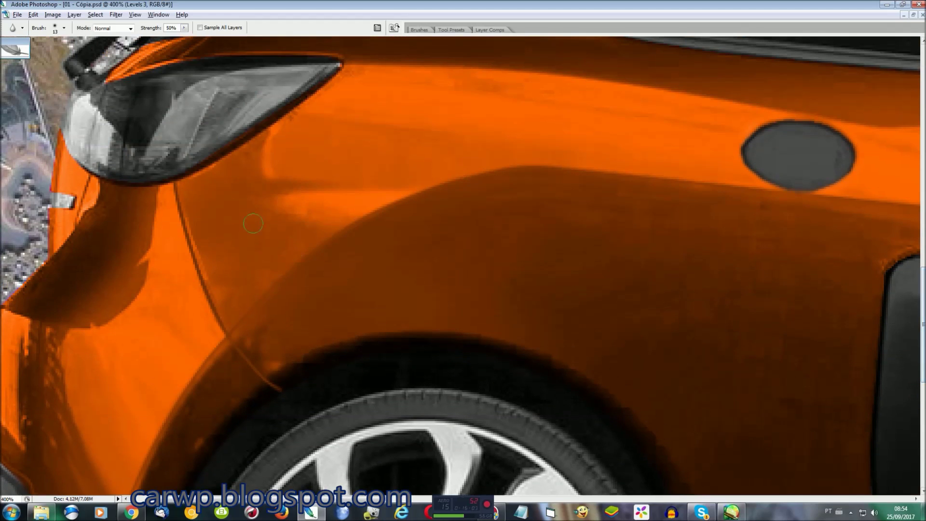
pyautogui.scroll(1, 637, 360)
pyautogui.scroll(1, 637, 359)
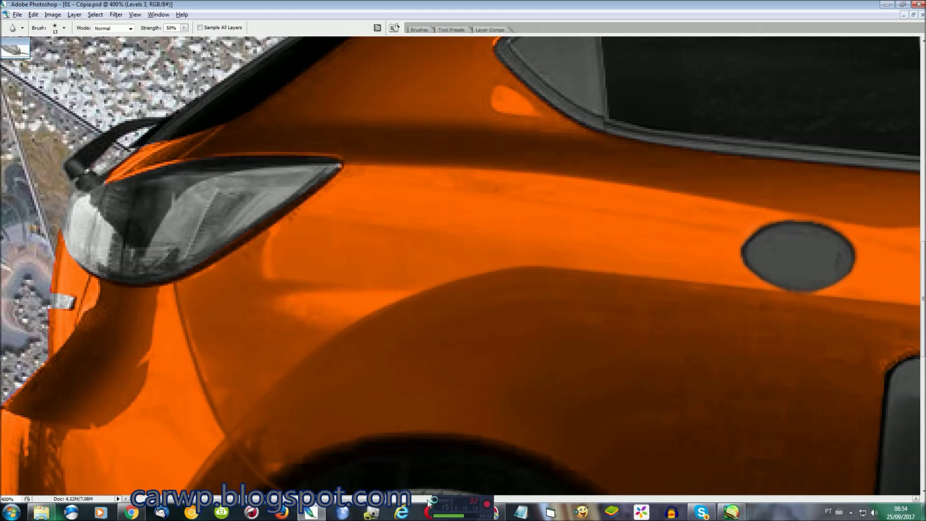
pyautogui.hscroll(10, 637, 359)
pyautogui.scroll(-5, 343, 424)
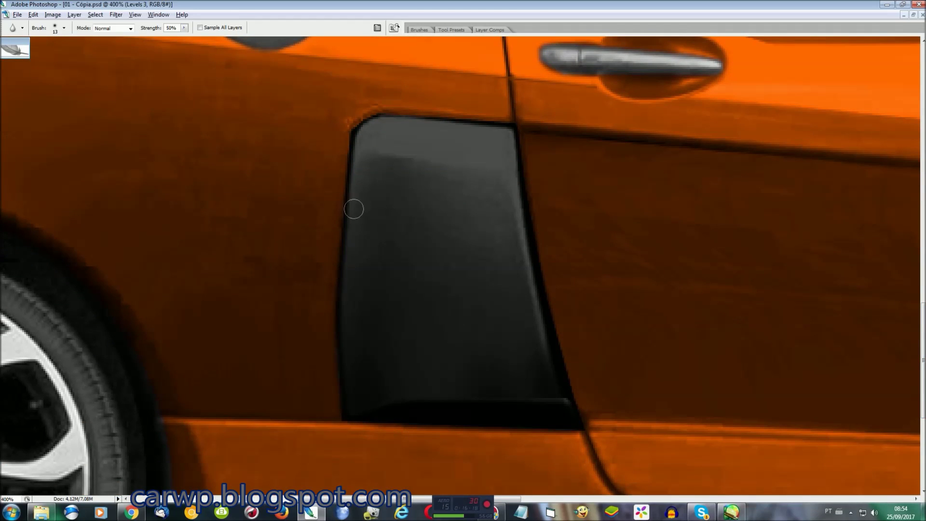
pyautogui.moveTo(499, 128); pyautogui.dragTo(586, 428)
# Blur the black door seam
pyautogui.hscroll(10, 337, 314)
pyautogui.scroll(1, 511, 225)
pyautogui.scroll(2, 511, 225)
pyautogui.moveTo(426, 120); pyautogui.dragTo(488, 261)
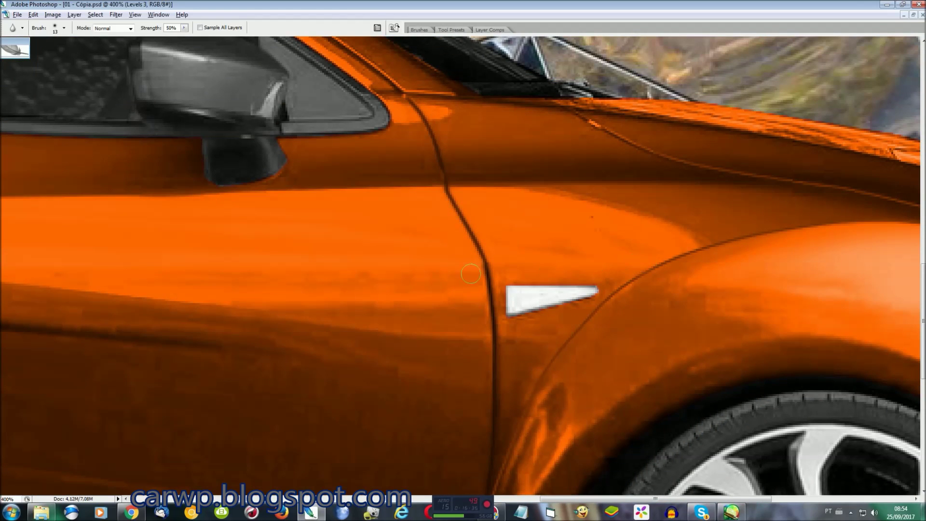
# Blur the hood's upper edge near the headlight
pyautogui.hscroll(1, 201, 305)
pyautogui.hscroll(4, 434, 193)
pyautogui.scroll(-2, 435, 193)
pyautogui.scroll(-1, 667, 63)
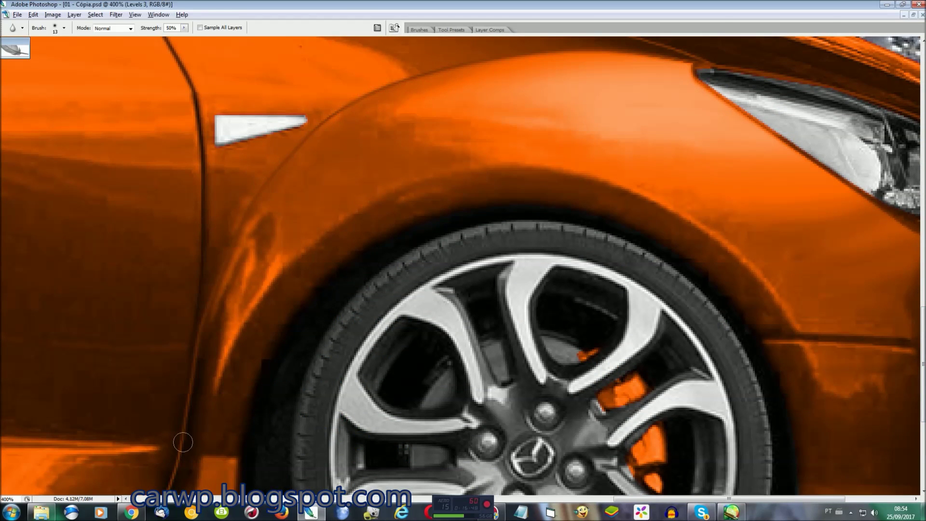
pyautogui.scroll(-2, 183, 436)
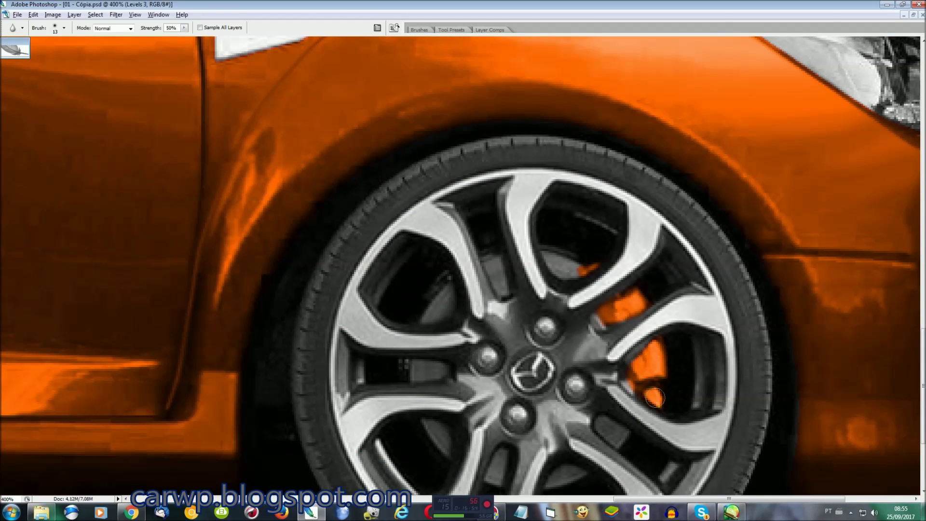
pyautogui.scroll(-1, 251, 442)
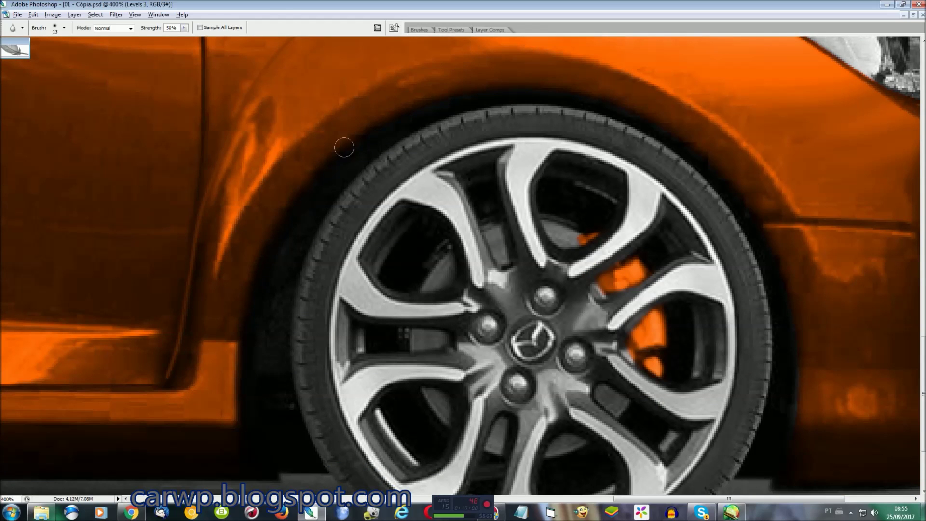
pyautogui.hscroll(3, 791, 475)
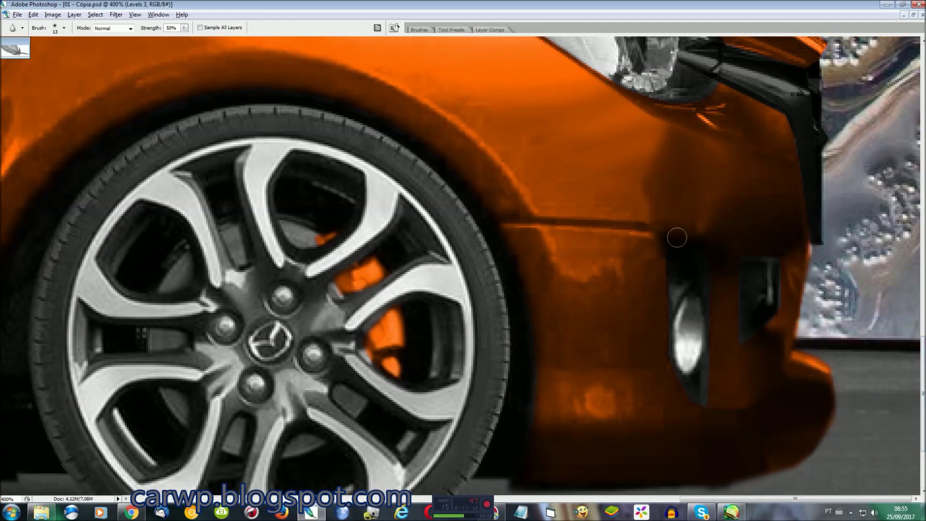
pyautogui.scroll(6, 814, 459)
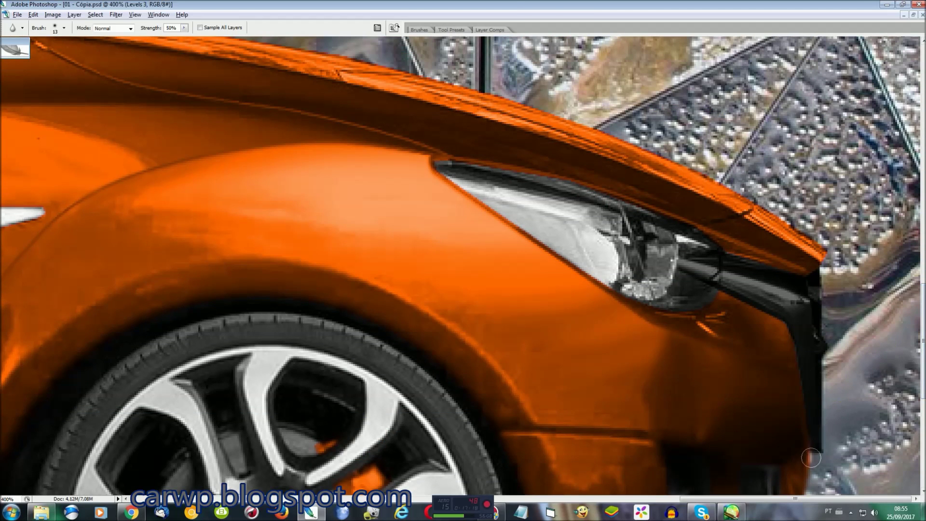
pyautogui.scroll(2, 717, 295)
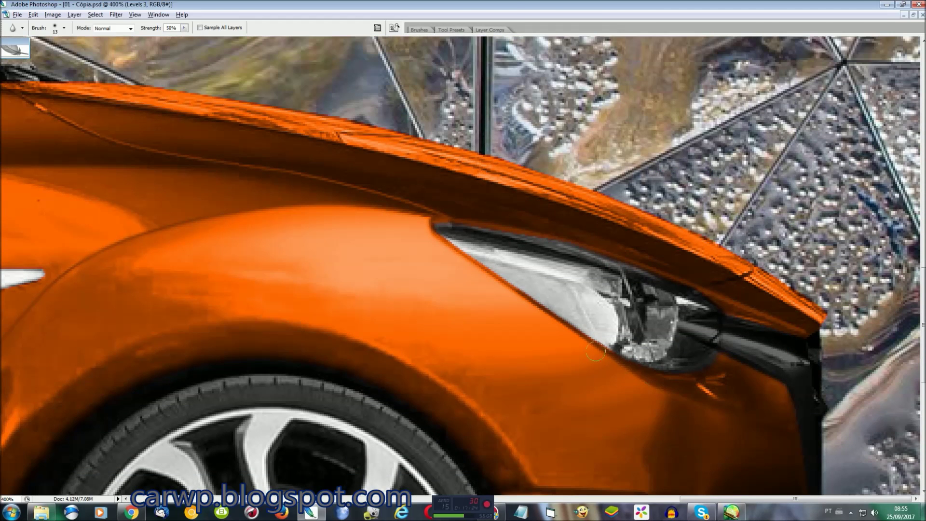
pyautogui.moveTo(139, 109)
pyautogui.mouseDown()
pyautogui.moveTo(277, 113)
pyautogui.moveTo(462, 149)
pyautogui.moveTo(718, 242)
pyautogui.moveTo(809, 370)
pyautogui.mouseUp()
pyautogui.hotkey('ctrl', '0')
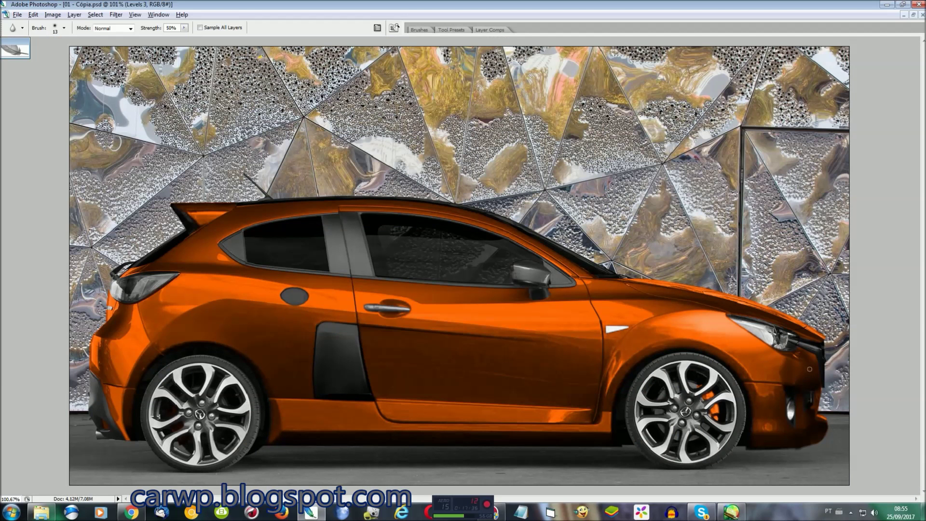
# Add a 105mm Prime lens flare centred on the car's front fog light
pyautogui.click(116, 14)
pyautogui.moveTo(126, 137)
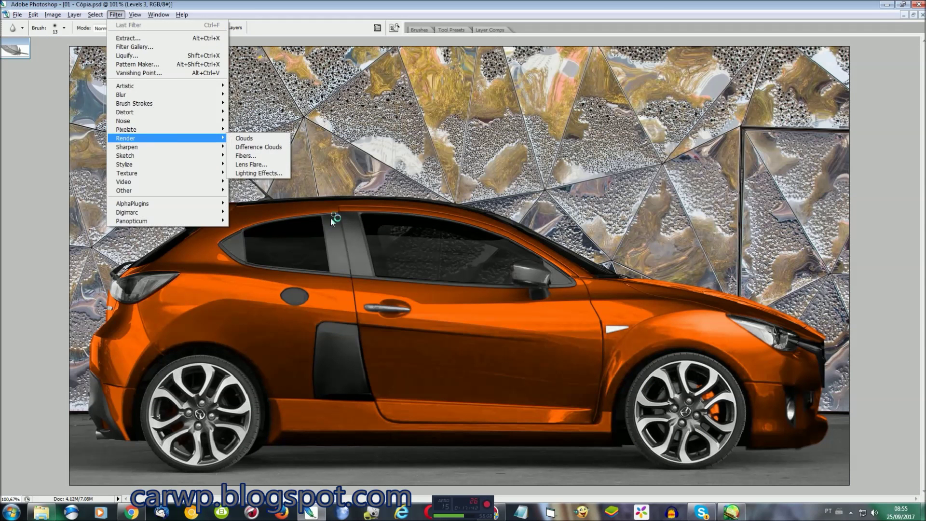
pyautogui.click(255, 167)
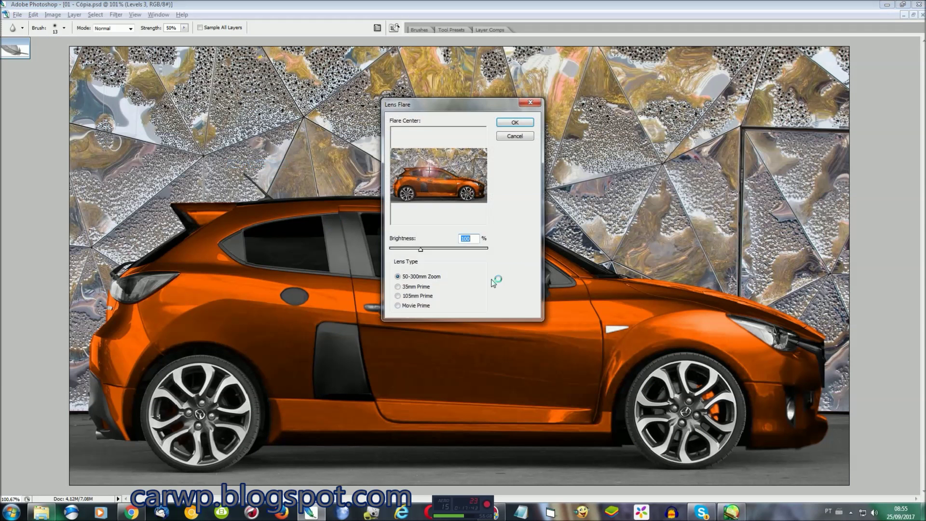
pyautogui.click(482, 195)
pyautogui.click(417, 295)
pyautogui.press('Return')
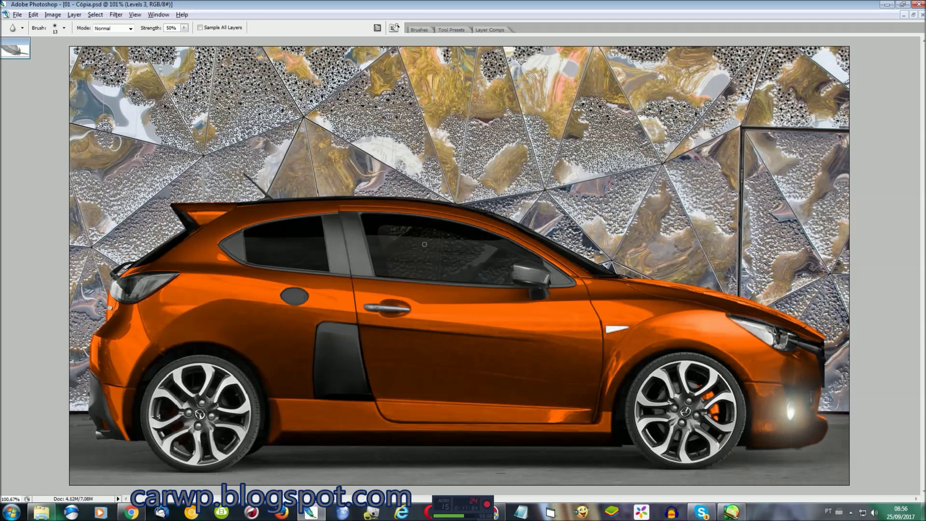
# Add the author signature text on the lower door in Arial italic
pyautogui.press('t')
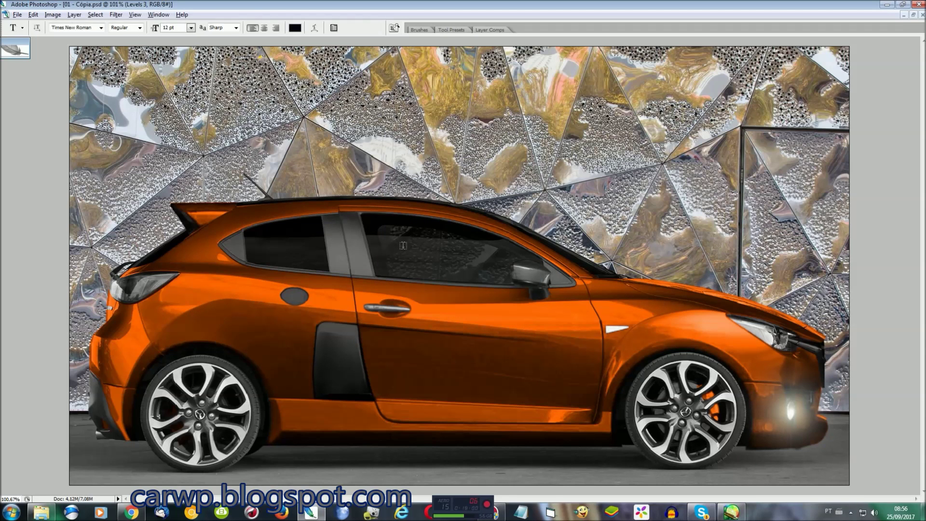
pyautogui.click(397, 393)
pyautogui.hotkey('ctrl', 'a')
pyautogui.click(140, 27)
pyautogui.click(101, 28)
pyautogui.moveTo(179, 232); pyautogui.dragTo(179, 41)
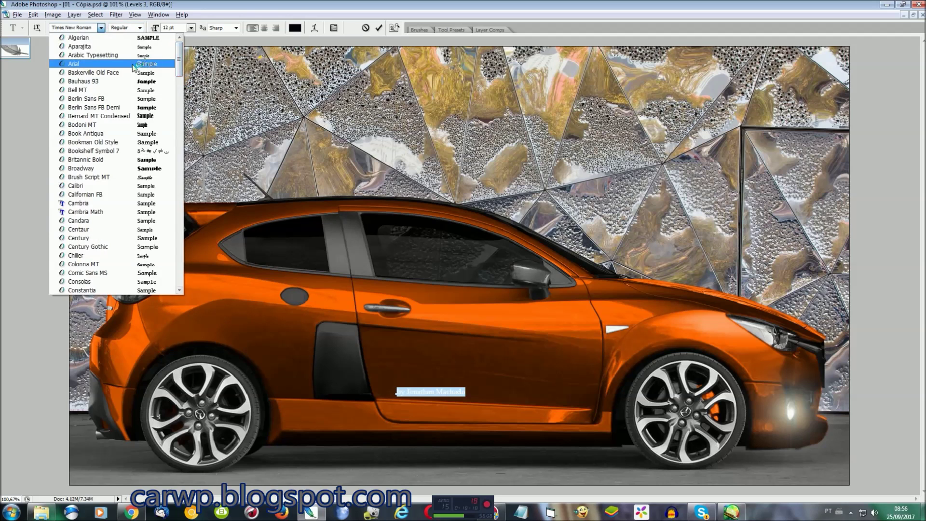
pyautogui.click(77, 58)
pyautogui.click(140, 27)
pyautogui.click(125, 87)
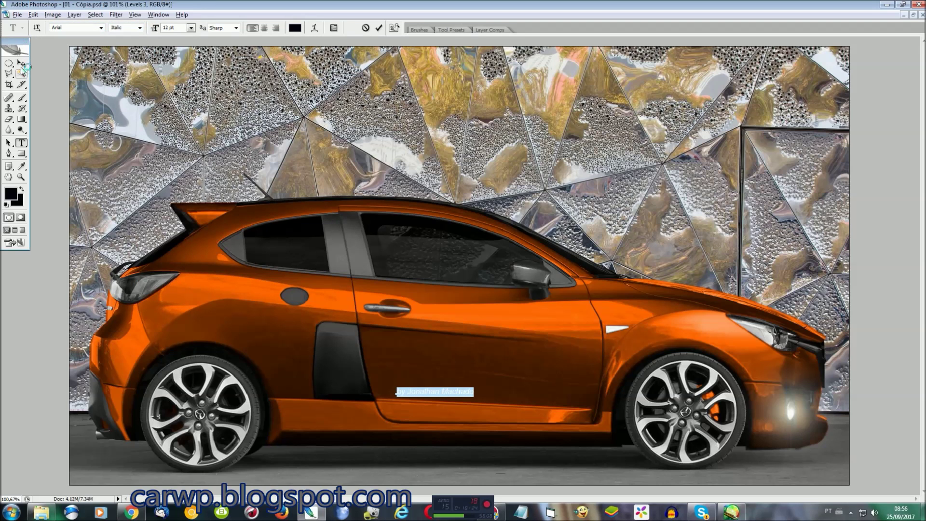
# Enlarge the signature and move it lower-left on the door
pyautogui.hotkey('ctrl', 't')
pyautogui.moveTo(474, 387)
pyautogui.mouseDown()
pyautogui.moveTo(526, 374)
pyautogui.moveTo(420, 414)
pyautogui.mouseUp()
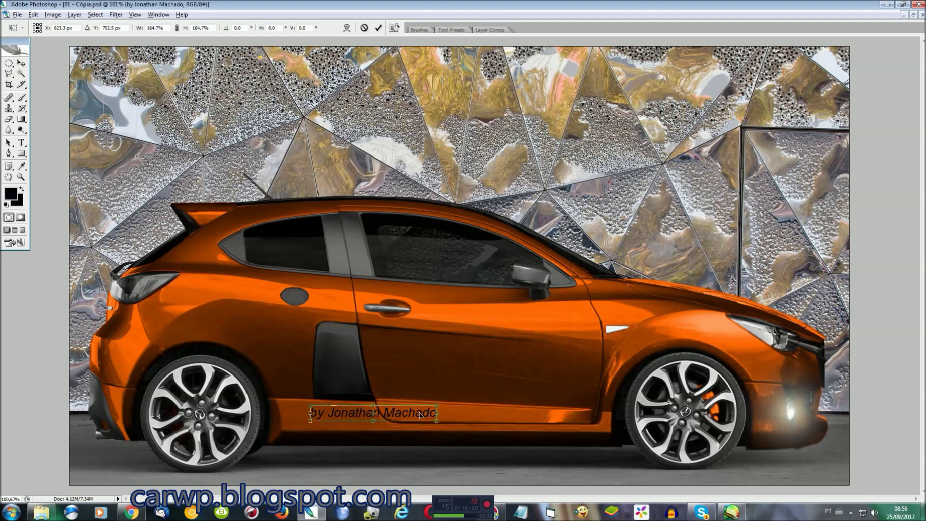
pyautogui.press('Return')
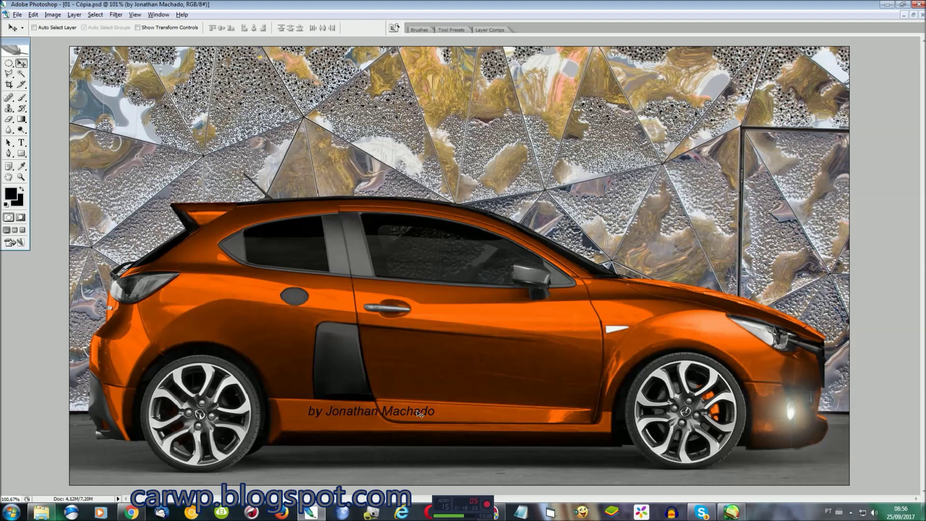
# Sharpen the patterned background and raise its Hue/Saturation saturation to +48
pyautogui.click(116, 14)
pyautogui.click(265, 166)
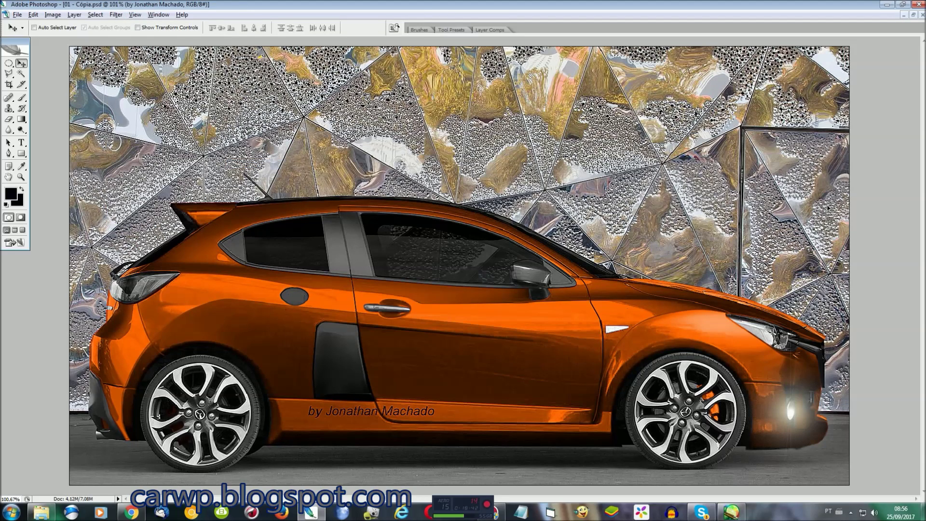
pyautogui.click(115, 14)
pyautogui.click(265, 167)
pyautogui.hotkey('ctrl', 'u')
pyautogui.moveTo(680, 140); pyautogui.dragTo(707, 139)
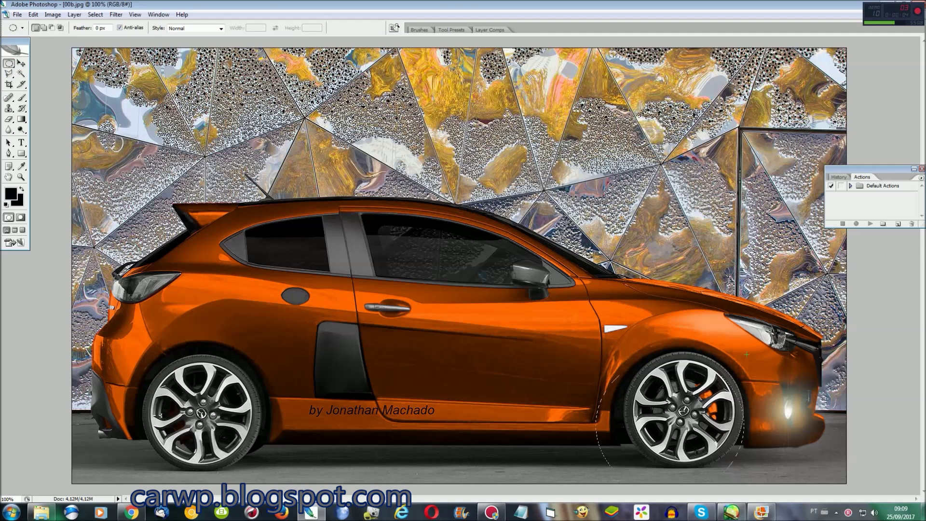
# Select the front wheel with an ellipse and transform the selection to fit it
pyautogui.moveTo(595, 498); pyautogui.dragTo(765, 333)
pyautogui.rightClick(689, 434)
pyautogui.click(740, 371)
pyautogui.moveTo(764, 415); pyautogui.dragTo(759, 413)
pyautogui.moveTo(596, 416); pyautogui.dragTo(604, 416)
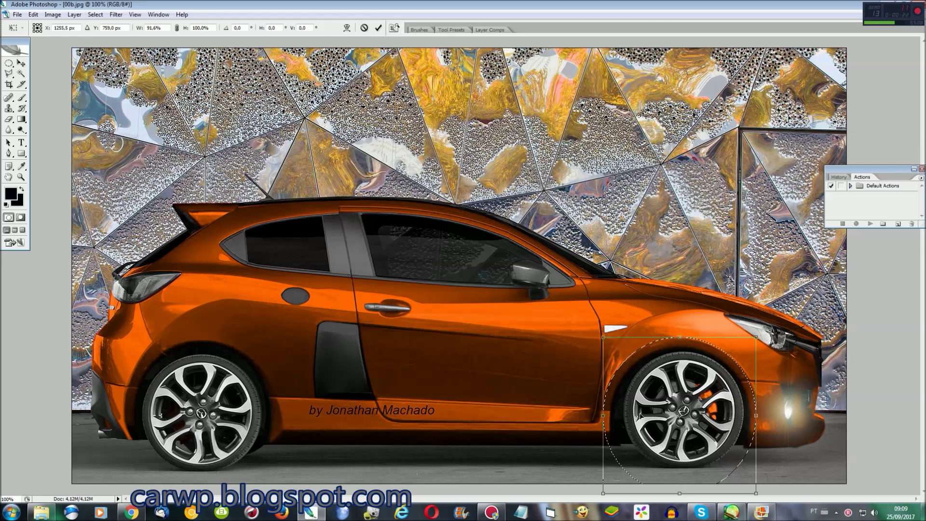
pyautogui.press('Return')
# Copy the front wheel to a new layer, enlarge it about 117%, then trim to 98%
pyautogui.hotkey('ctrl', 'j')
pyautogui.hotkey('ctrl', 't')
pyautogui.moveTo(756, 337)
pyautogui.mouseDown()
pyautogui.moveTo(798, 327)
pyautogui.moveTo(790, 329)
pyautogui.mouseUp()
pyautogui.press('Down')
pyautogui.press('Down')
pyautogui.press('Down')
pyautogui.press('Down')
pyautogui.press('Down')
pyautogui.press('Return')
pyautogui.press('m')
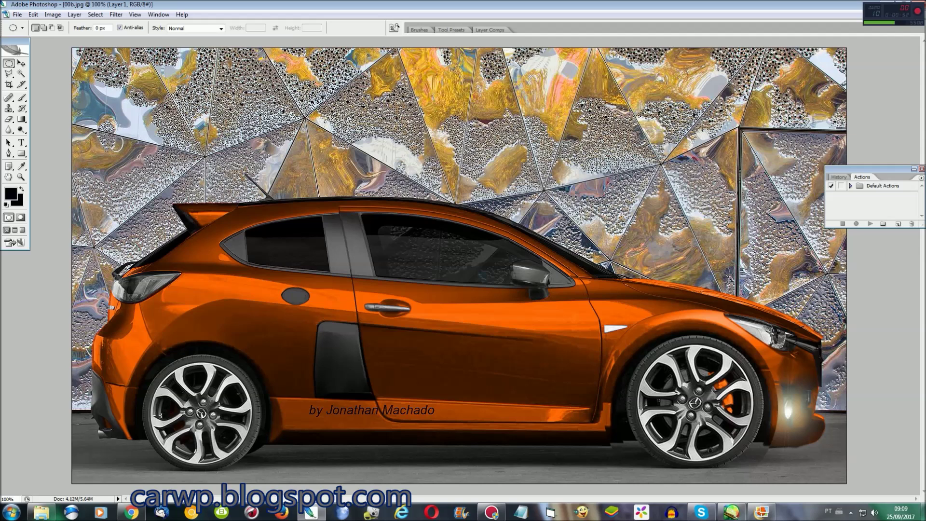
pyautogui.hotkey('ctrl', 't')
pyautogui.moveTo(778, 319); pyautogui.dragTo(775, 322)
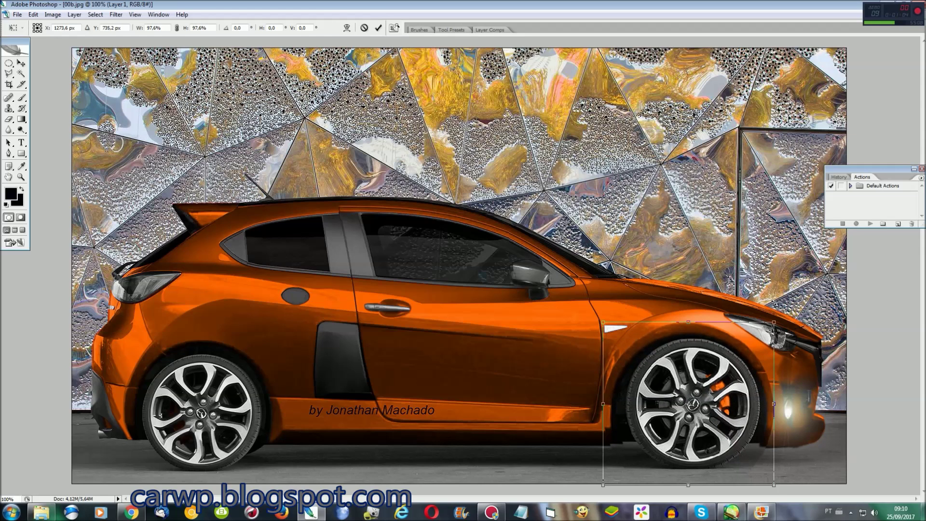
pyautogui.press('Return')
# Save the image as 00b.psd and make the Background layer active
pyautogui.hotkey('ctrl', 's')
pyautogui.press('Return')
pyautogui.press('Return')
pyautogui.press('F7')
pyautogui.rightClick(859, 276)
pyautogui.press('Escape')
pyautogui.click(867, 290)
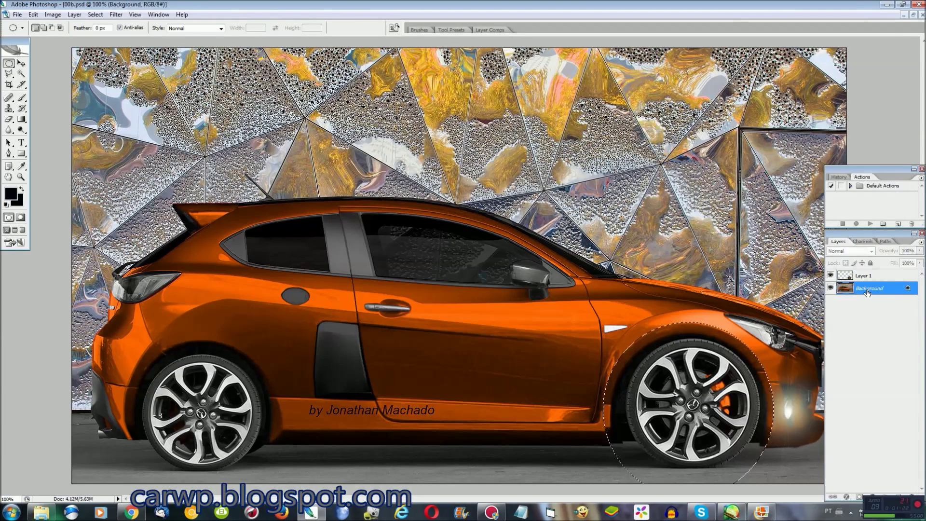
# Move the elliptical selection onto the rear wheel and enlarge it to about 116%
pyautogui.hotkey('shift', 'Left')
pyautogui.hotkey('shift', 'Left')
pyautogui.hotkey('shift', 'Left')
pyautogui.hotkey('shift', 'Left')
pyautogui.hotkey('shift', 'Left')
pyautogui.hotkey('shift', 'Left')
pyautogui.rightClick(227, 229)
pyautogui.click(261, 343)
pyautogui.moveTo(295, 322); pyautogui.dragTo(282, 334)
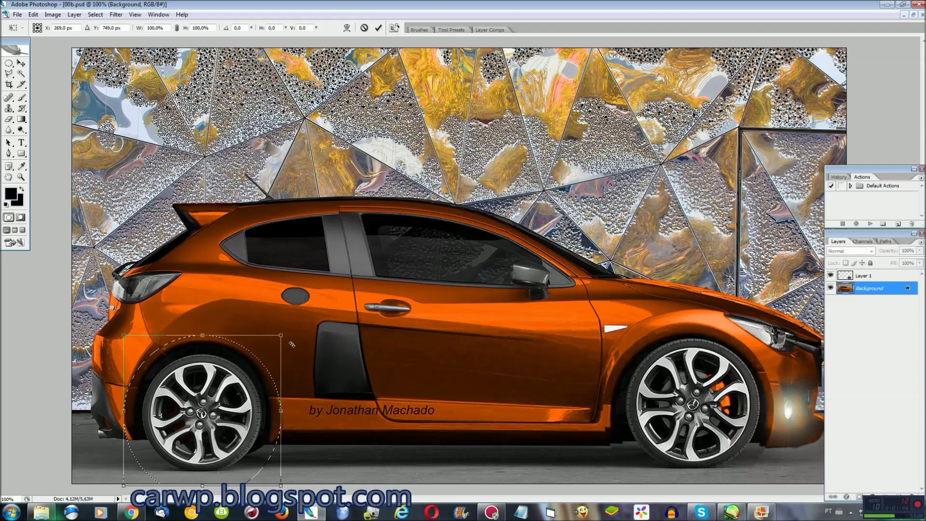
pyautogui.moveTo(281, 335); pyautogui.dragTo(308, 310)
pyautogui.press('Return')
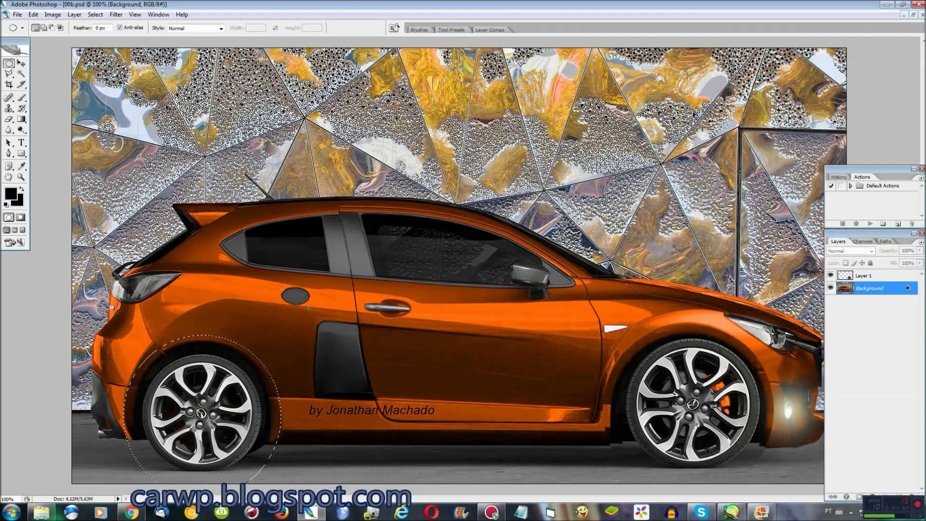
# Copy the rear wheel to a new layer, enlarge it to about 110.4%, and nudge into place
pyautogui.hotkey('ctrl', 'j')
pyautogui.hotkey('ctrl', 't')
pyautogui.hotkey('shift', 'Right')
pyautogui.hotkey('shift', 'Right')
pyautogui.hotkey('shift', 'Right')
pyautogui.hotkey('shift', 'Right')
pyautogui.hotkey('shift', 'Right')
pyautogui.hotkey('shift', 'Right')
pyautogui.hotkey('shift', 'Right')
pyautogui.hotkey('shift', 'Right')
pyautogui.hotkey('shift', 'Right')
pyautogui.hotkey('shift', 'Right')
pyautogui.hotkey('shift', 'Right')
pyautogui.hotkey('shift', 'Right')
pyautogui.hotkey('shift', 'Right')
pyautogui.hotkey('shift', 'Right')
pyautogui.hotkey('shift', 'Right')
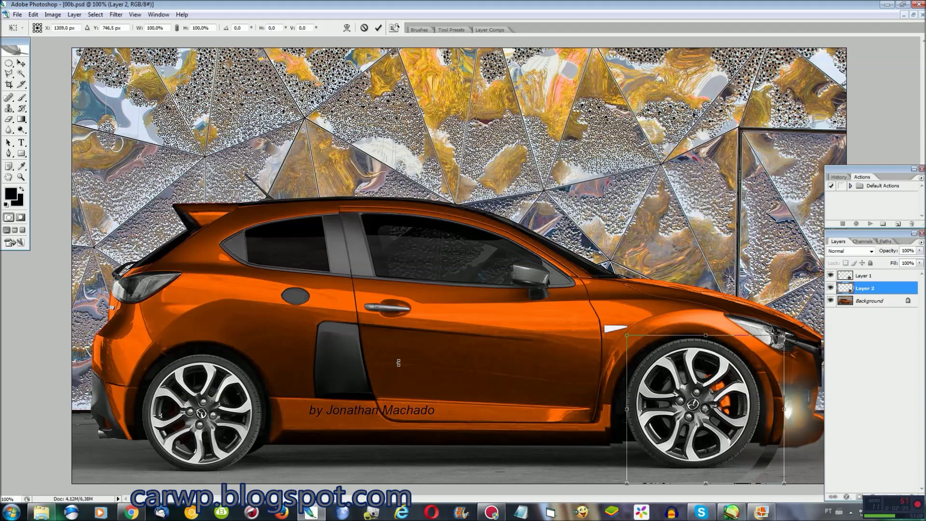
pyautogui.moveTo(627, 335); pyautogui.dragTo(610, 319)
pyautogui.moveTo(756, 328); pyautogui.dragTo(600, 328)
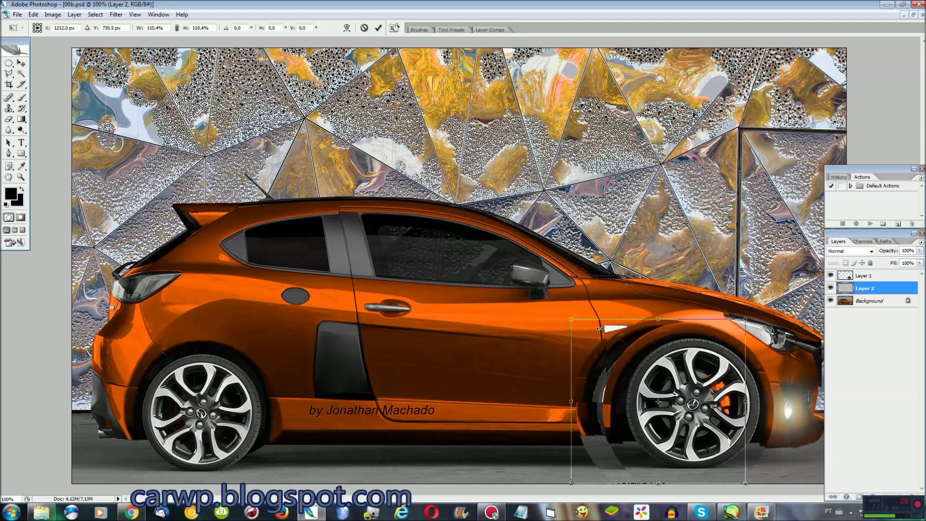
pyautogui.hotkey('shift', 'Left')
pyautogui.hotkey('shift', 'Left')
pyautogui.hotkey('shift', 'Left')
pyautogui.hotkey('shift', 'Left')
pyautogui.hotkey('shift', 'Left')
pyautogui.hotkey('shift', 'Left')
pyautogui.hotkey('shift', 'Left')
pyautogui.hotkey('shift', 'Left')
pyautogui.hotkey('shift', 'Left')
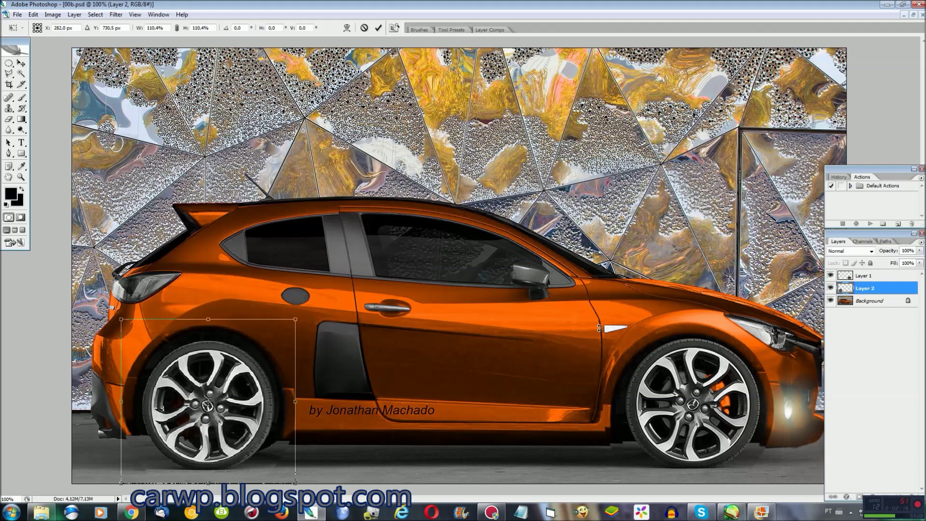
pyautogui.press('Down')
pyautogui.press('Down')
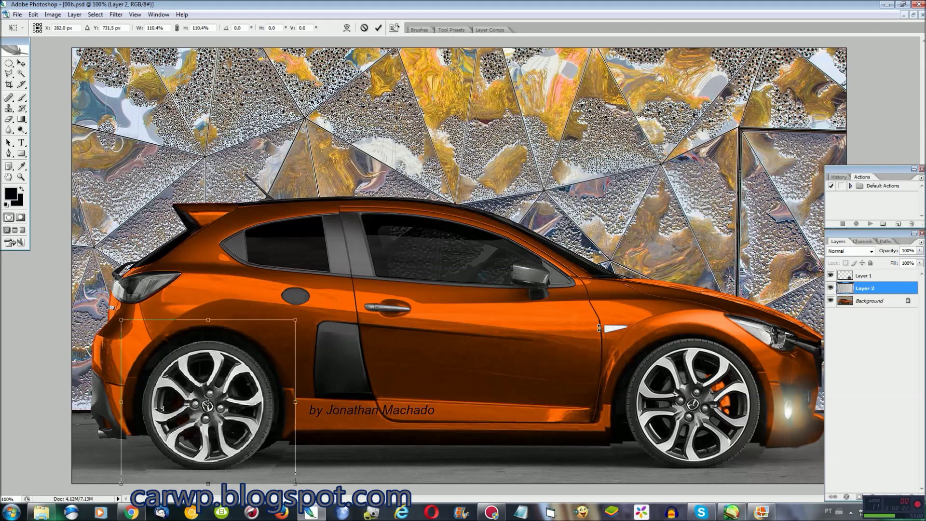
pyautogui.press('Down')
pyautogui.press('Return')
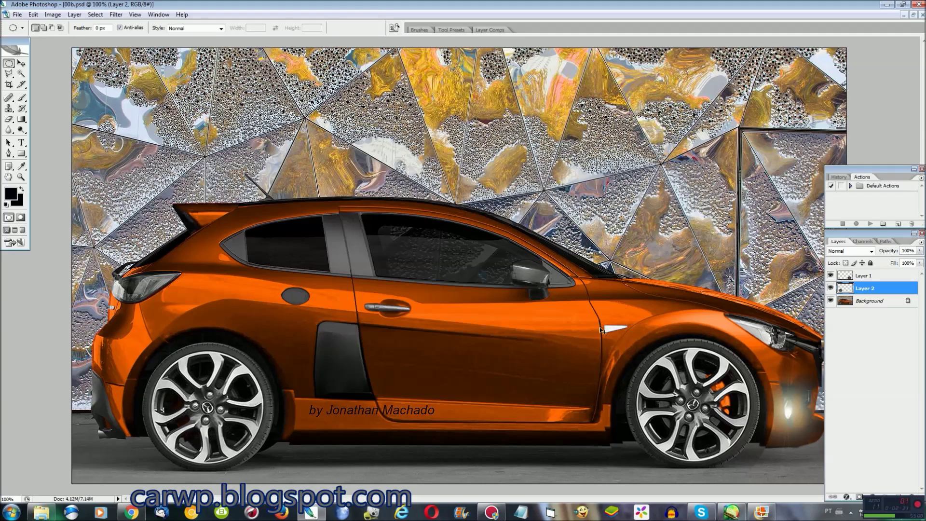
# Zoom to 300% on the front wheel, make Layer 1 active, and pick the Polygonal Lasso
pyautogui.hotkey('ctrl', '+')
pyautogui.hotkey('ctrl', '+')
pyautogui.hscroll(2, 607, 335)
pyautogui.scroll(-3, 614, 341)
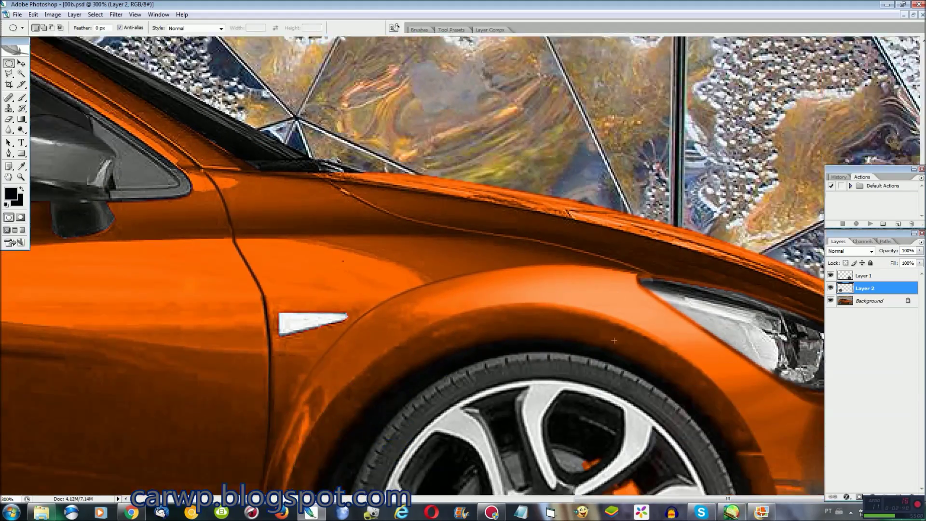
pyautogui.scroll(-5, 614, 341)
pyautogui.hscroll(2, 772, 290)
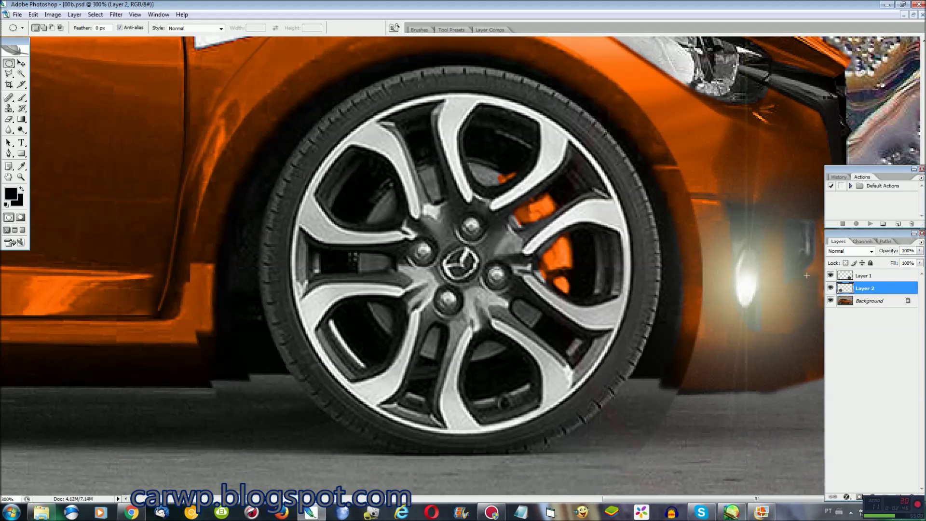
pyautogui.click(834, 276)
pyautogui.press('l')
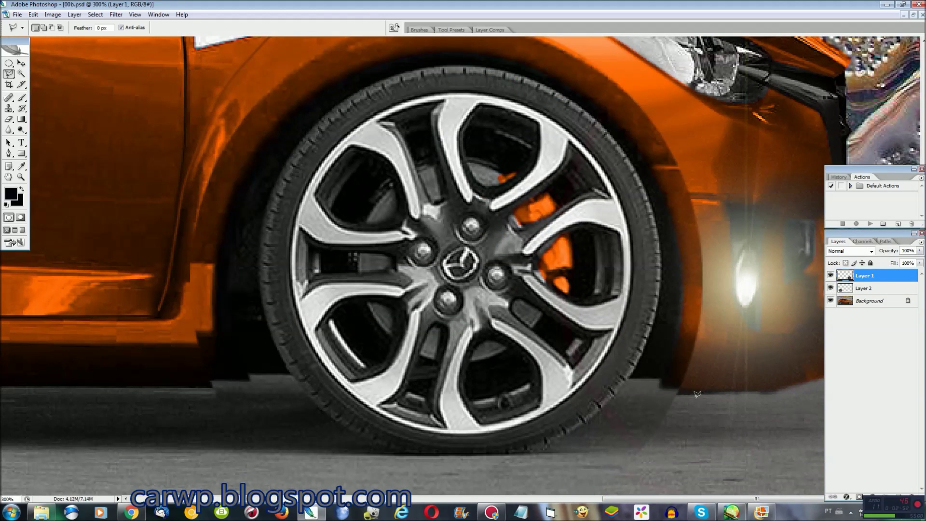
pyautogui.press('Escape')
# Compare the front wheel copy and outline the overlap along the lower door sill
pyautogui.click(831, 277)
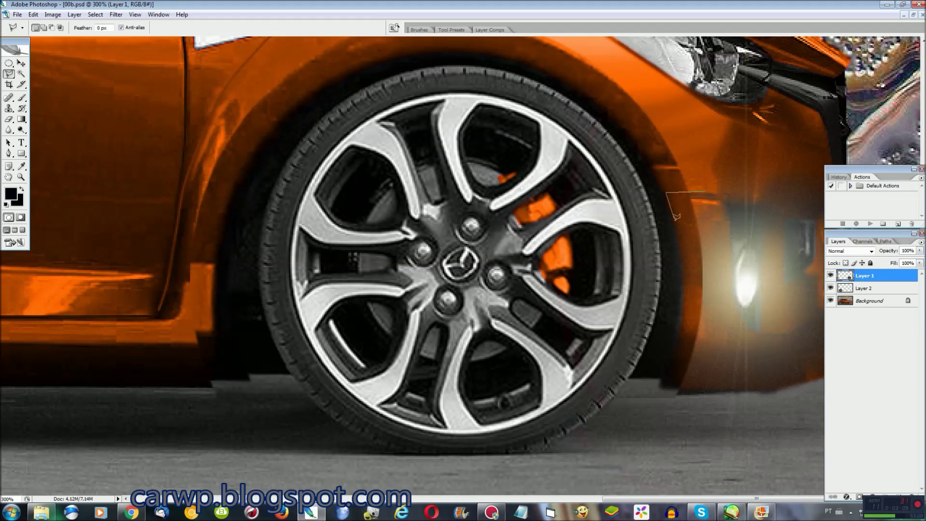
pyautogui.press('Escape')
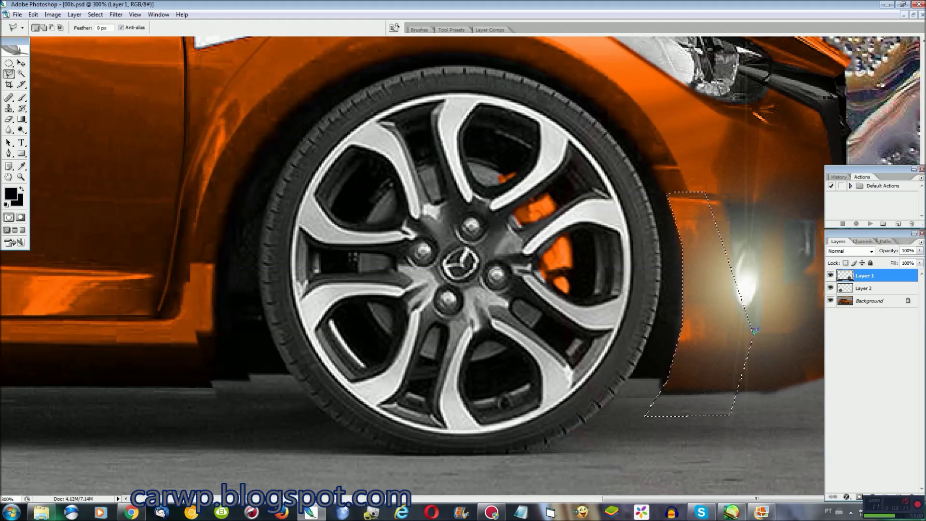
pyautogui.scroll(2, 740, 359)
pyautogui.scroll(2, 740, 360)
pyautogui.scroll(1, 739, 360)
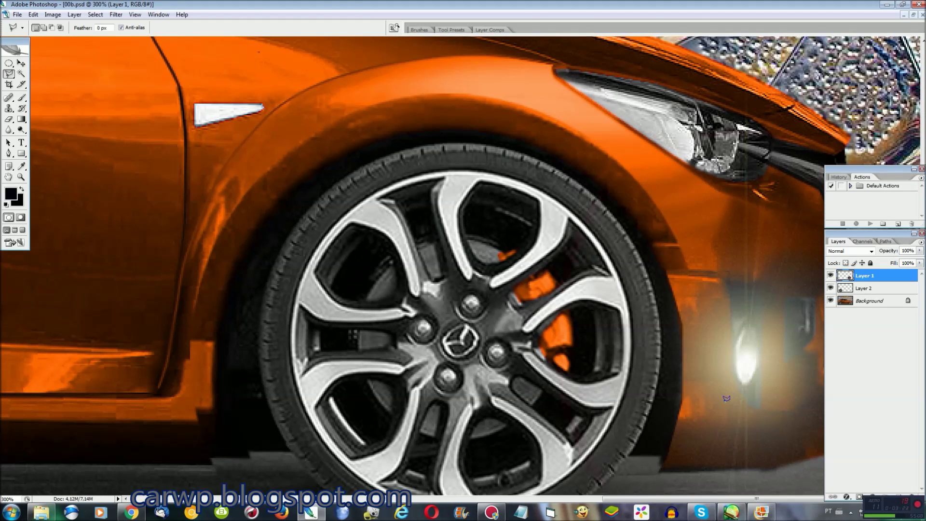
pyautogui.moveTo(687, 500); pyautogui.dragTo(645, 502)
pyautogui.scroll(-1, 365, 308)
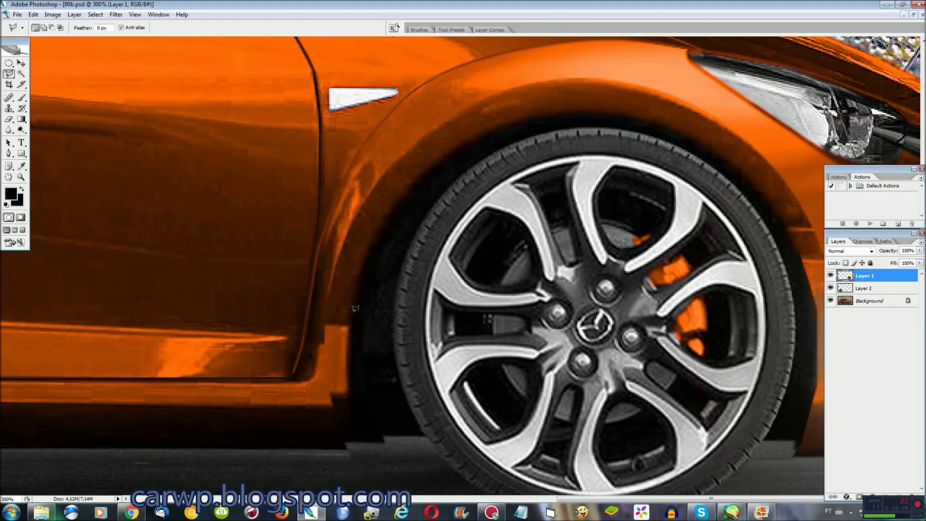
pyautogui.click(372, 460)
pyautogui.click(307, 461)
pyautogui.click(267, 327)
pyautogui.click(315, 316)
pyautogui.click(352, 312)
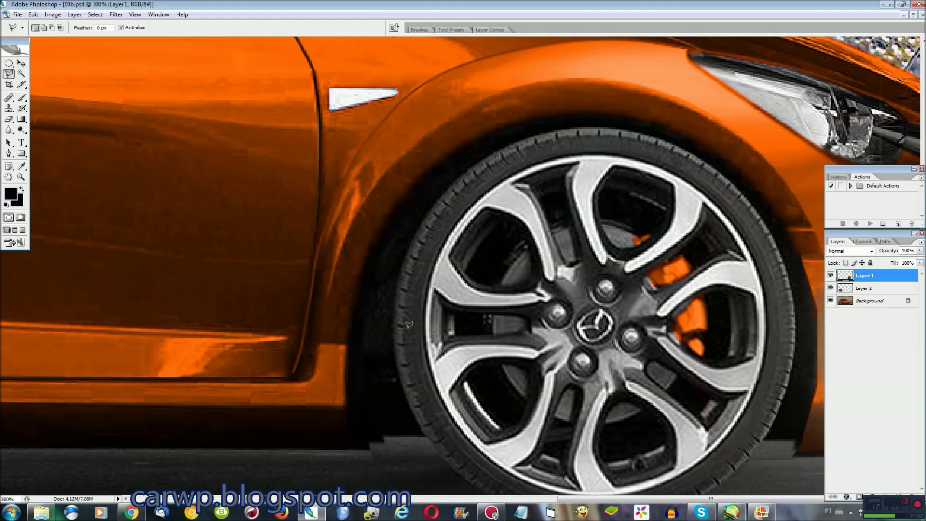
pyautogui.moveTo(540, 501); pyautogui.dragTo(642, 502)
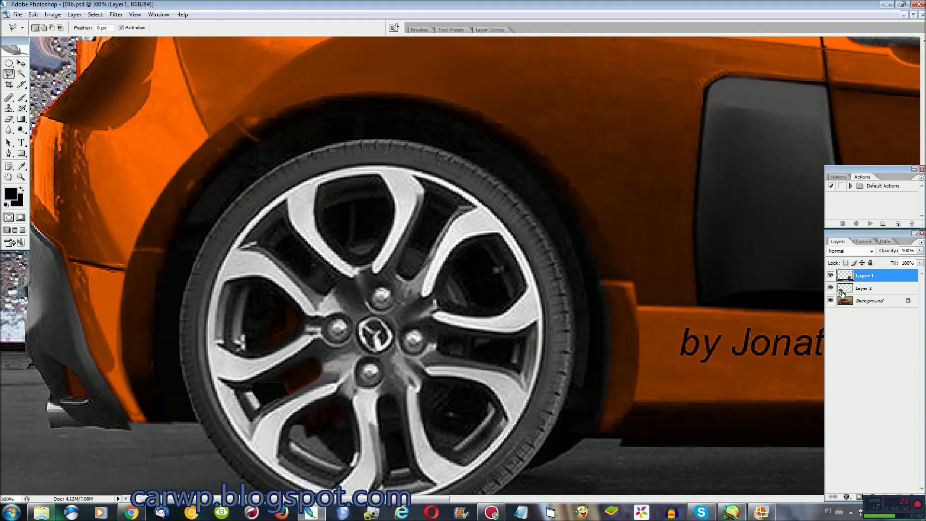
# On Layer 2, outline the overlaps beside the rear wheel and the rear bumper
pyautogui.click(844, 290)
pyautogui.click(831, 288)
pyautogui.scroll(-3, 657, 377)
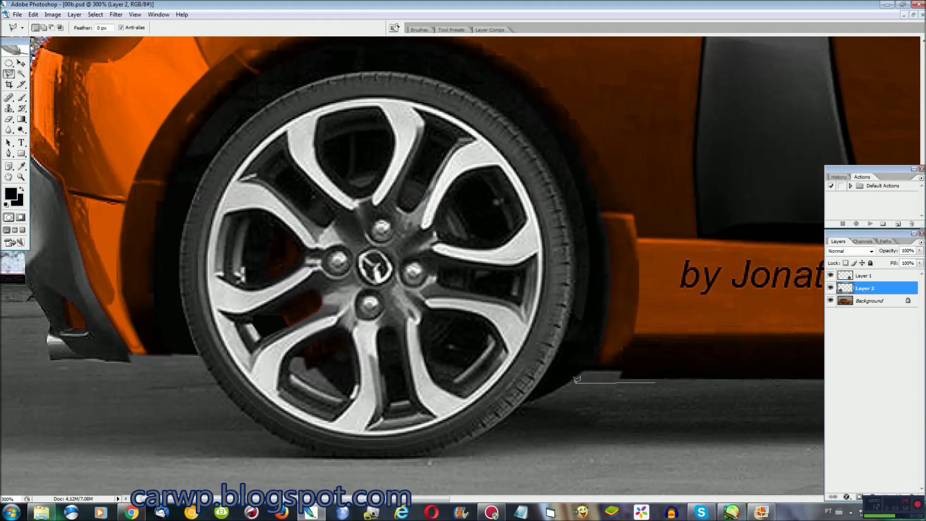
pyautogui.click(547, 394)
pyautogui.press('Escape')
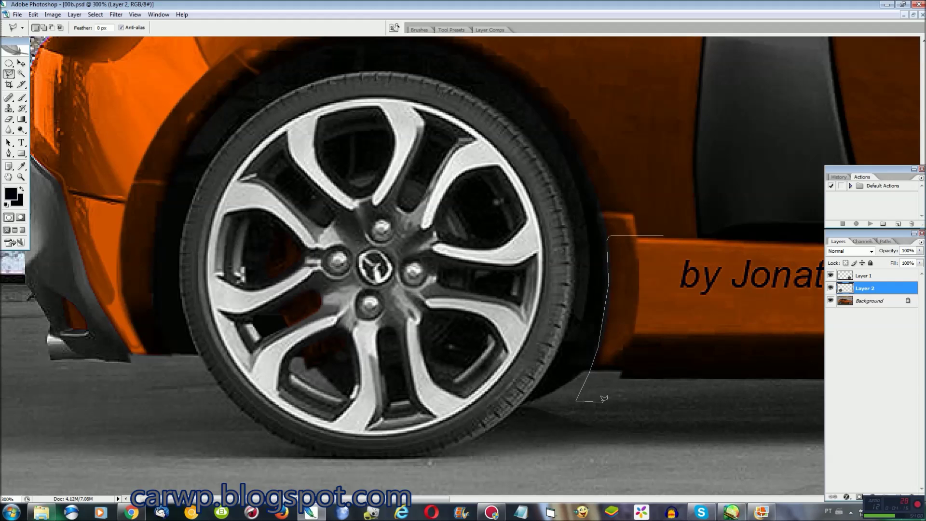
pyautogui.click(683, 400)
pyautogui.doubleClick(727, 326)
pyautogui.scroll(3, 500, 217)
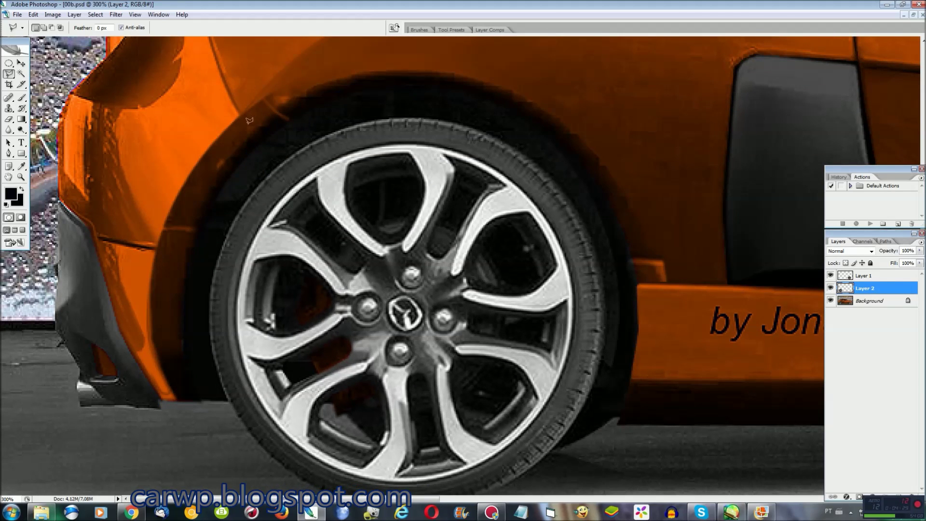
pyautogui.click(187, 251)
pyautogui.click(217, 452)
pyautogui.doubleClick(183, 117)
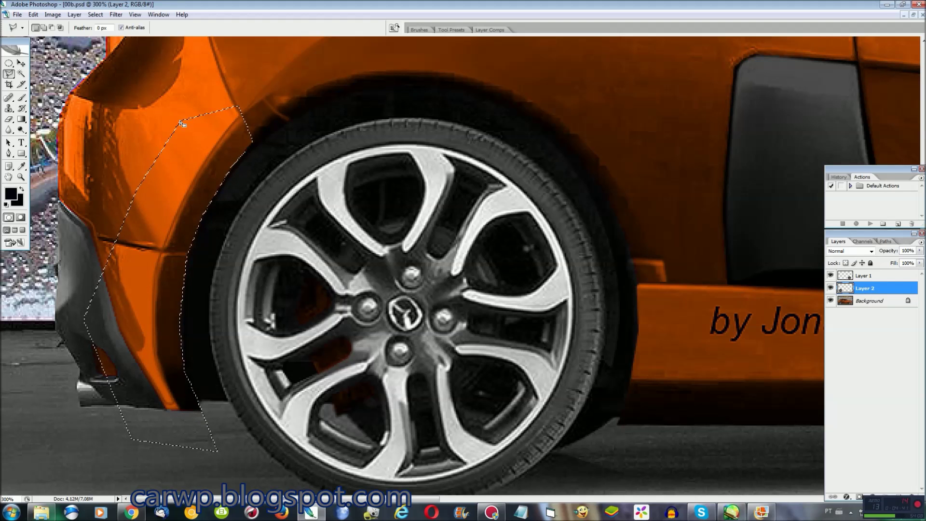
# Load Layer 1's front wheel outline as a selection and fit the whole car in view
pyautogui.scroll(3, 520, 280)
pyautogui.scroll(1, 521, 280)
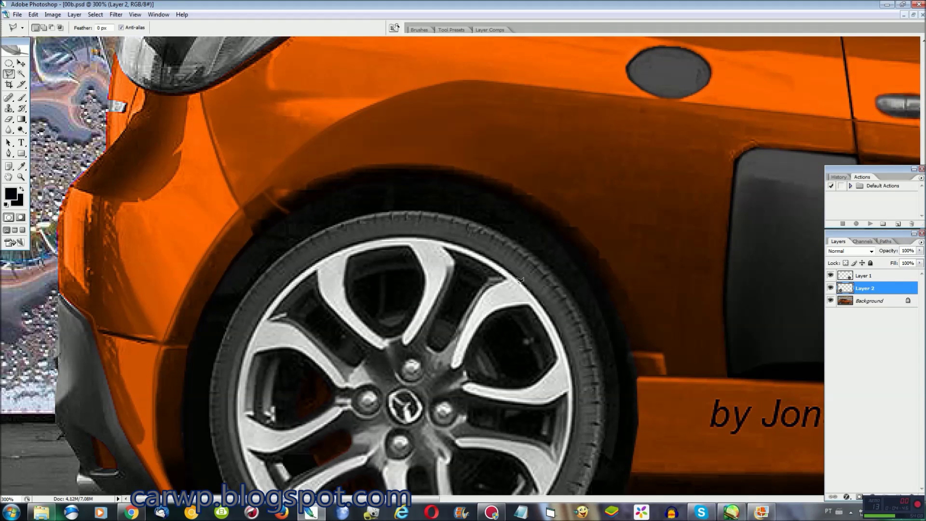
pyautogui.rightClick(846, 276)
pyautogui.click(851, 310)
pyautogui.hotkey('ctrl', '0')
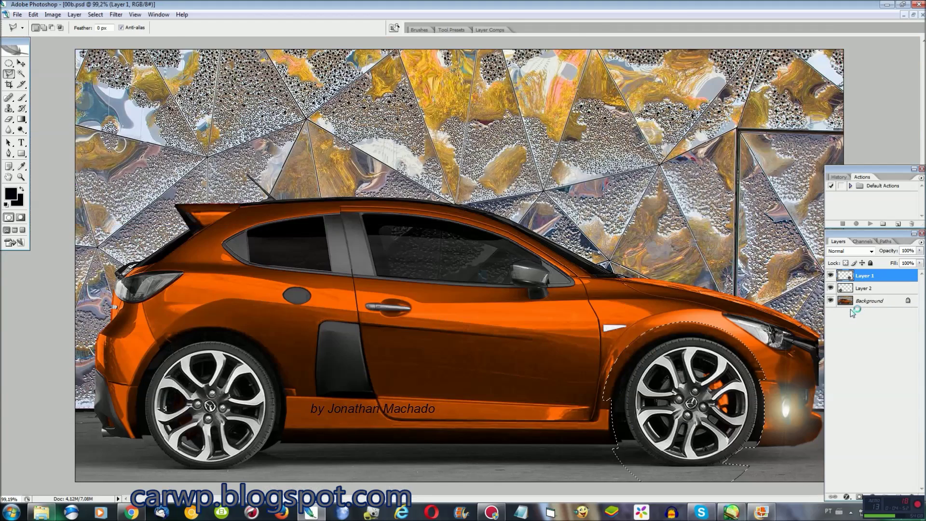
# Save the front and rear wheel layer outlines as stored selections
pyautogui.click(96, 14)
pyautogui.click(115, 175)
pyautogui.press('Return')
pyautogui.rightClick(848, 290)
pyautogui.click(816, 322)
pyautogui.click(96, 14)
pyautogui.click(116, 174)
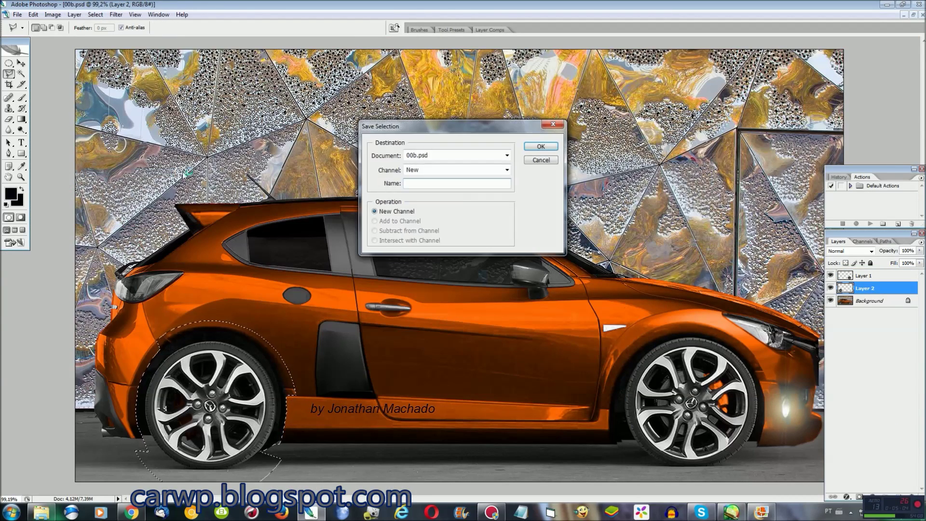
pyautogui.write('Temp')
pyautogui.press('Return')
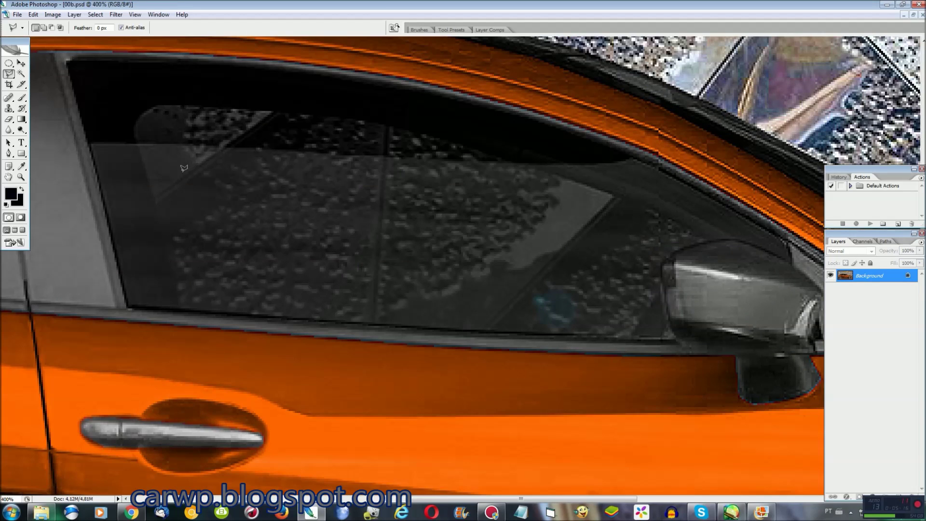
# Blur the door mirror edges with the Blur tool sampling all layers
pyautogui.press('r')
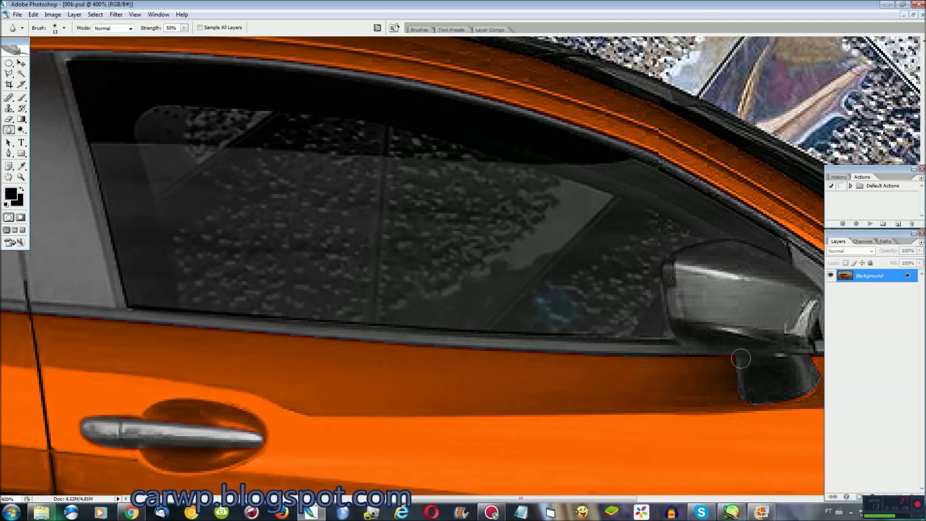
pyautogui.click(200, 28)
pyautogui.moveTo(812, 367); pyautogui.dragTo(919, 167)
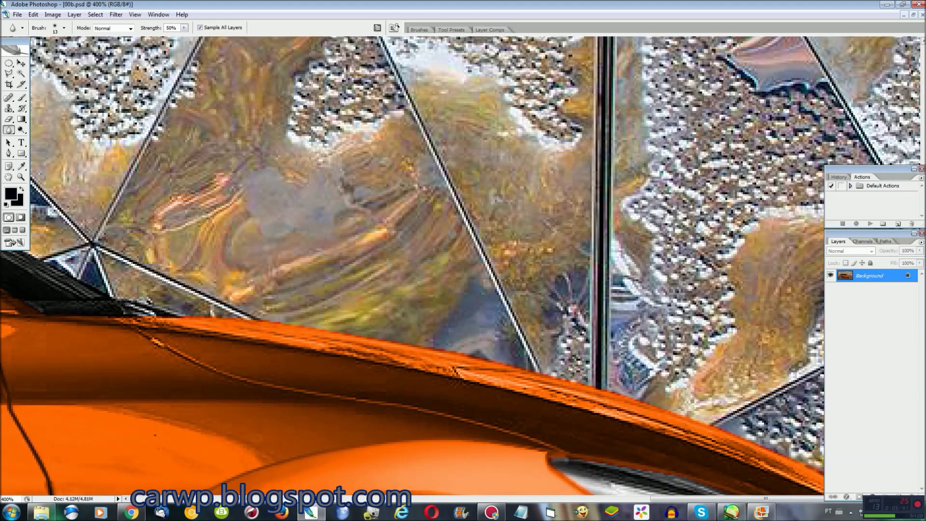
pyautogui.click(919, 168)
pyautogui.scroll(-10, 869, 344)
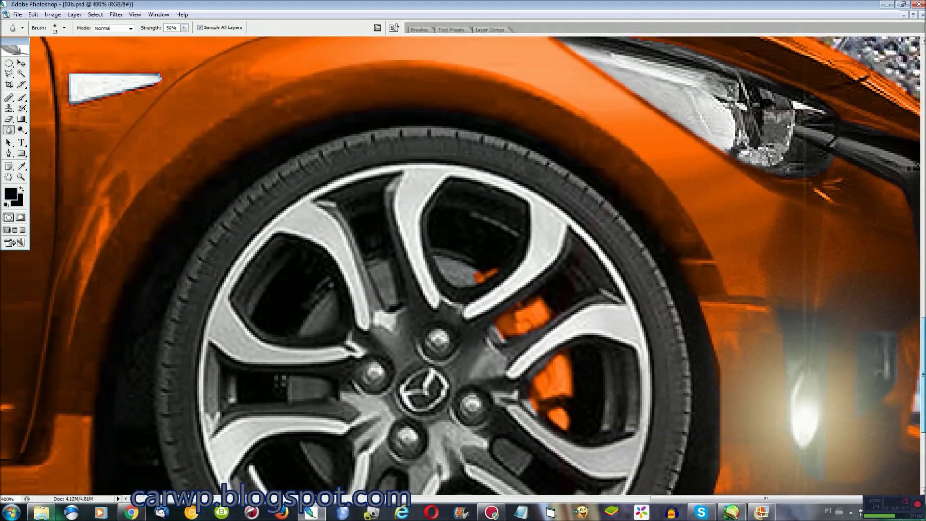
# Set a dark brown background colour and start a Polygonal Lasso outline at the front wheel arch
pyautogui.press('l')
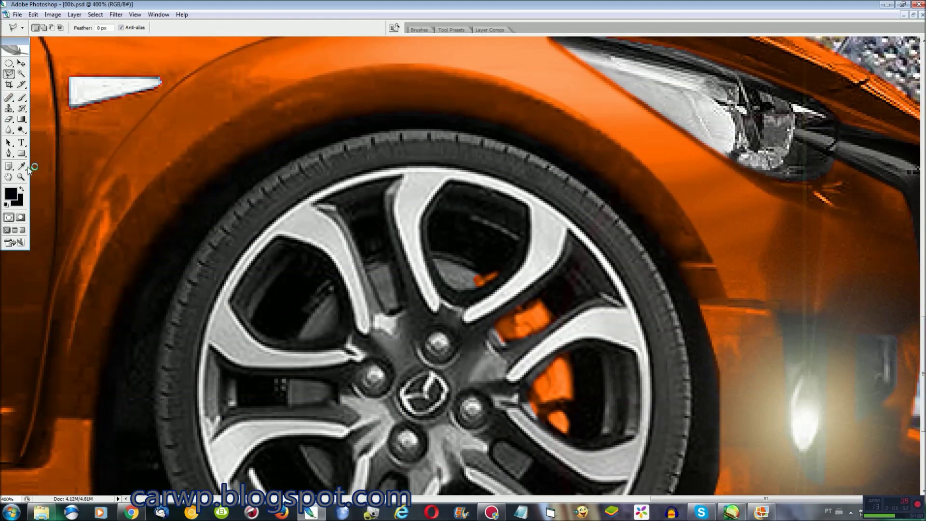
pyautogui.click(28, 167)
pyautogui.press('l')
pyautogui.click(684, 249)
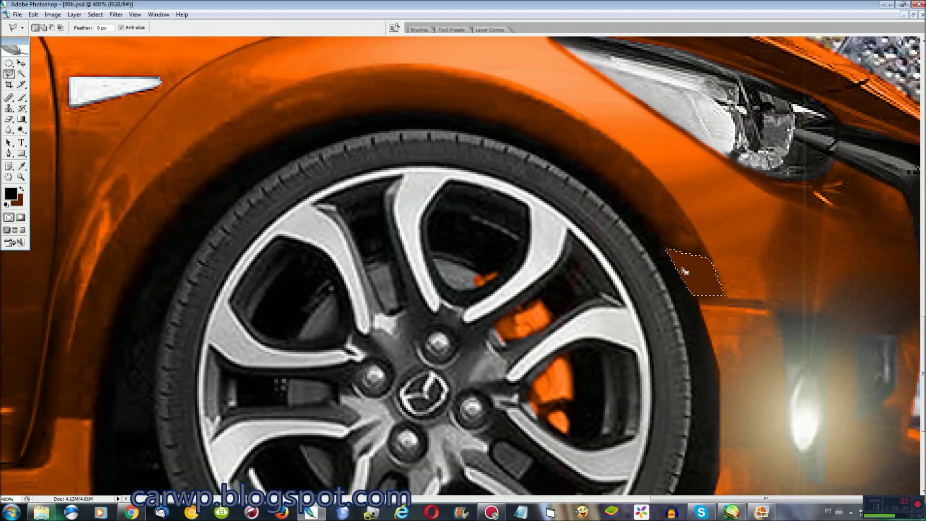
# Try darkening the selected wheel-arch patch with Levels, then cancel it
pyautogui.click(52, 14)
pyautogui.click(222, 86)
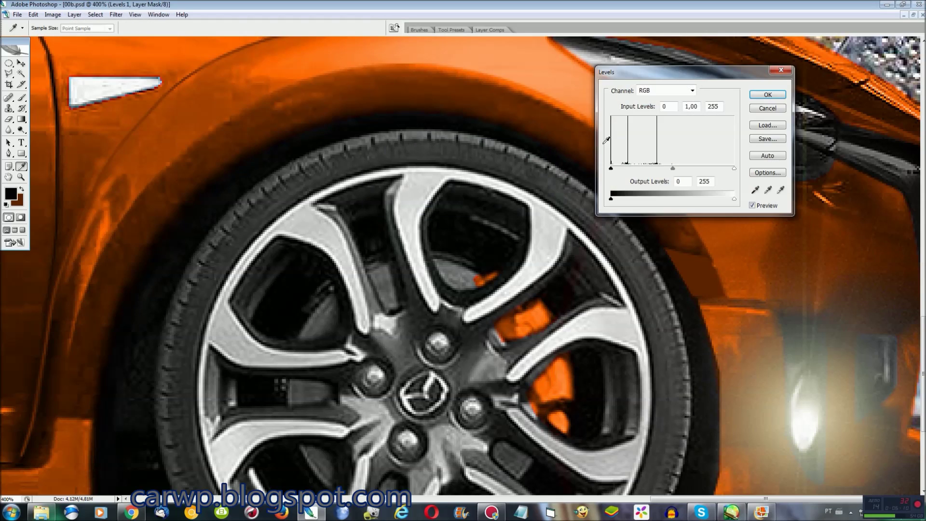
pyautogui.moveTo(673, 168); pyautogui.dragTo(691, 169)
pyautogui.click(774, 108)
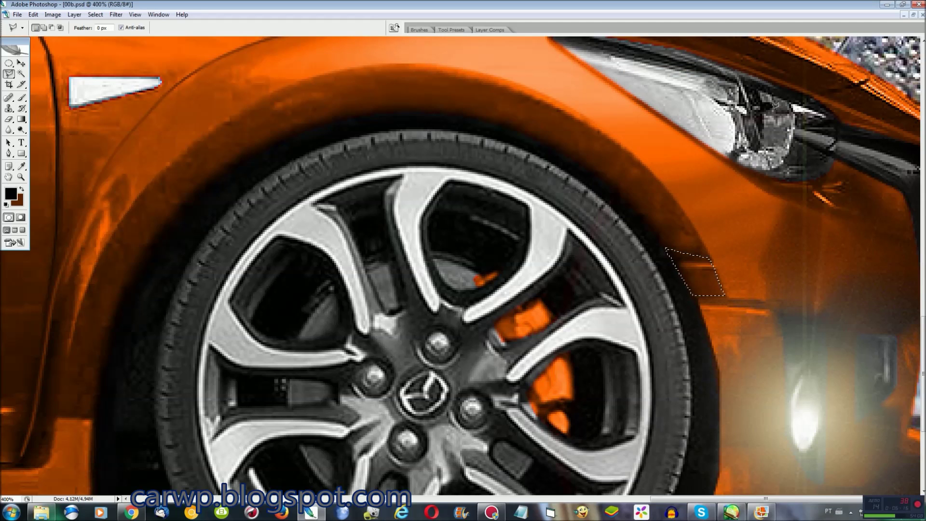
# Extend the selection up the front arch edge, smudge it, and deselect
pyautogui.keyDown('shift'); pyautogui.click(710, 260); pyautogui.keyUp('shift')
pyautogui.click(668, 245)
pyautogui.press('r')
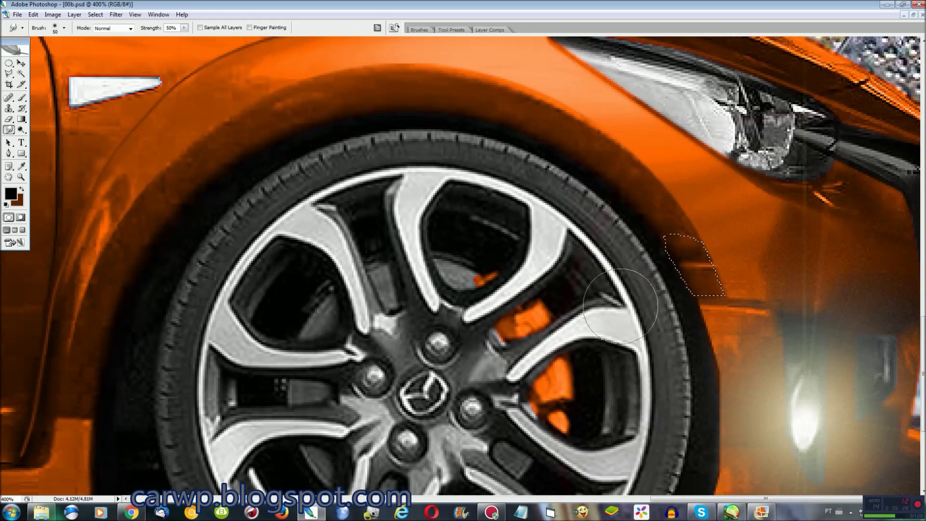
pyautogui.hotkey('ctrl', 'd')
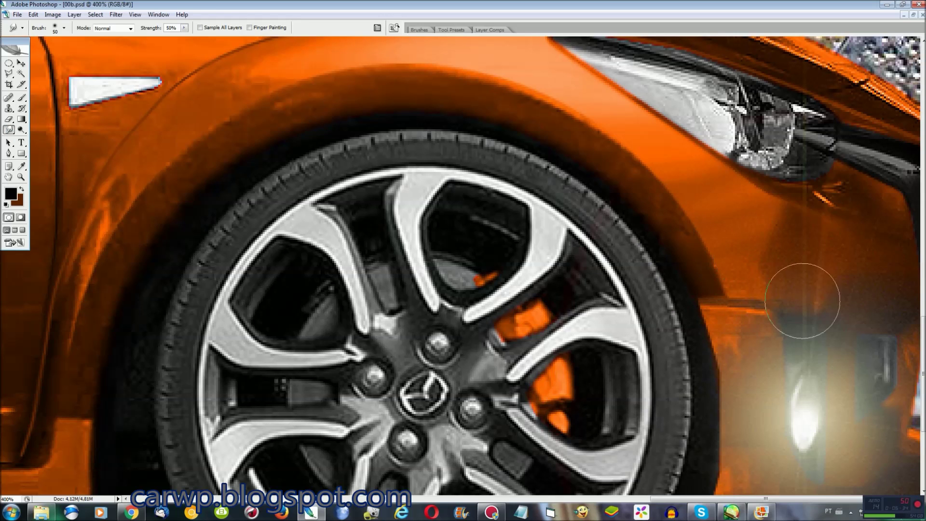
# Outline the rear arch edge patch with Polygonal Lasso and smudge inside it
pyautogui.press('l')
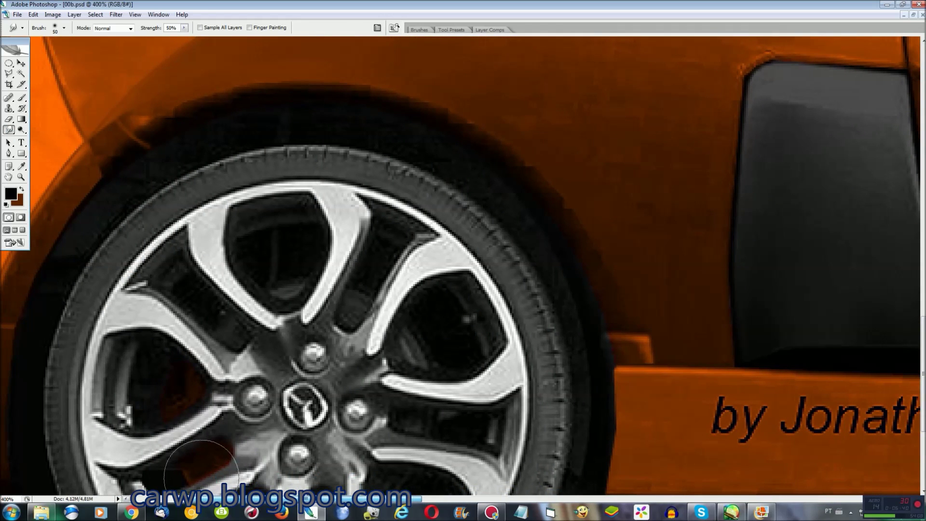
pyautogui.click(710, 364)
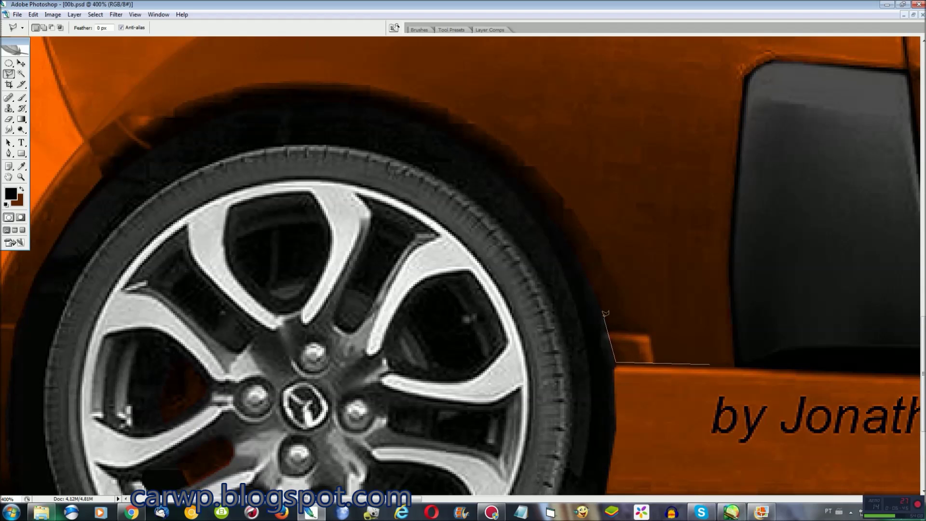
pyautogui.doubleClick(658, 302)
pyautogui.press('r')
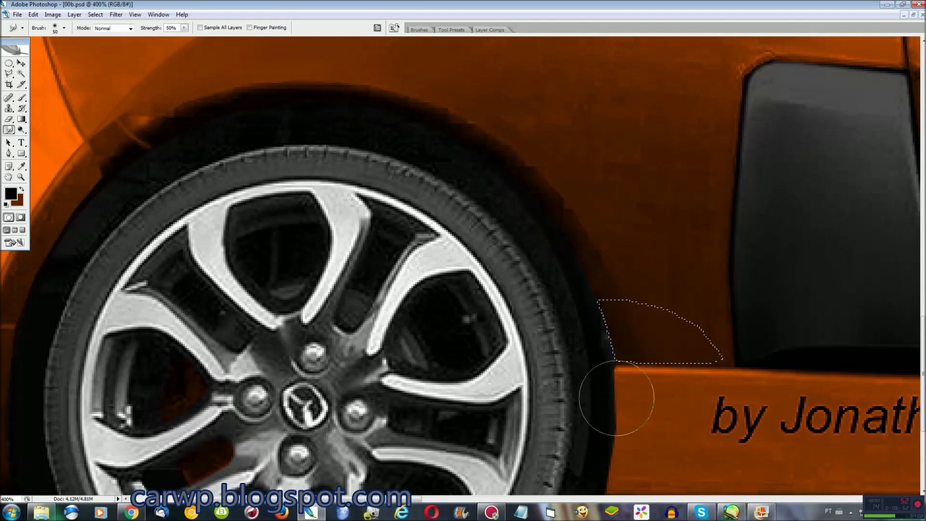
pyautogui.hscroll(-5, 393, 207)
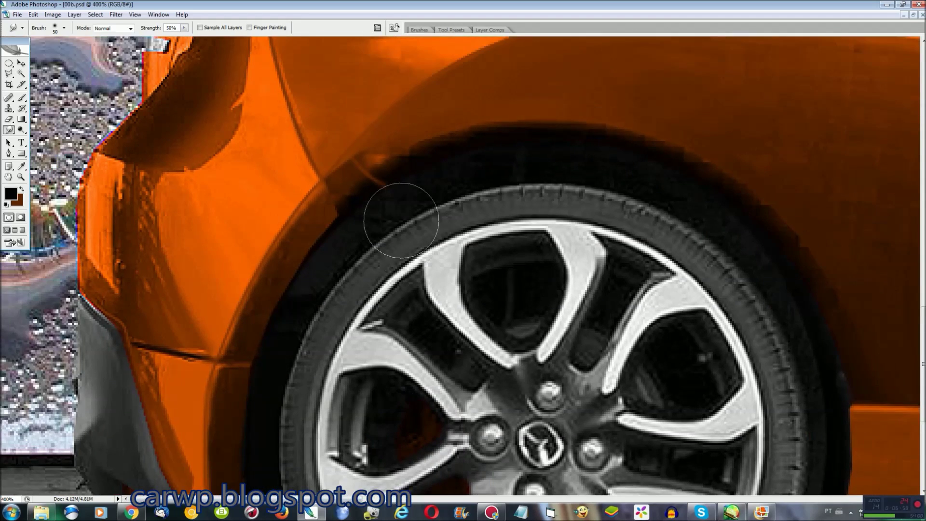
pyautogui.scroll(2, 408, 207)
# Select the rear fender edge and an adjoining area, then smudge within them
pyautogui.press('l')
pyautogui.click(482, 174)
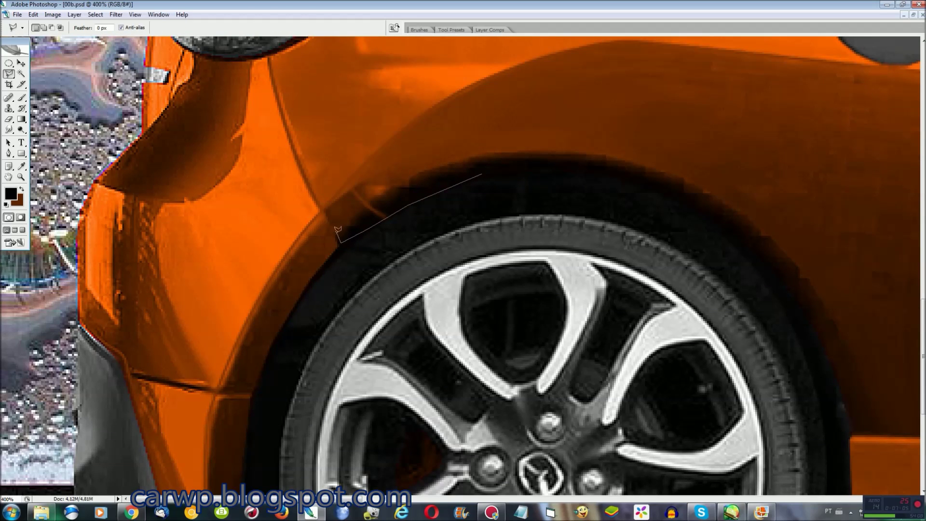
pyautogui.click(471, 144)
pyautogui.click(488, 164)
pyautogui.click(481, 174)
pyautogui.keyDown('shift'); pyautogui.click(393, 177); pyautogui.keyUp('shift')
pyautogui.press('r')
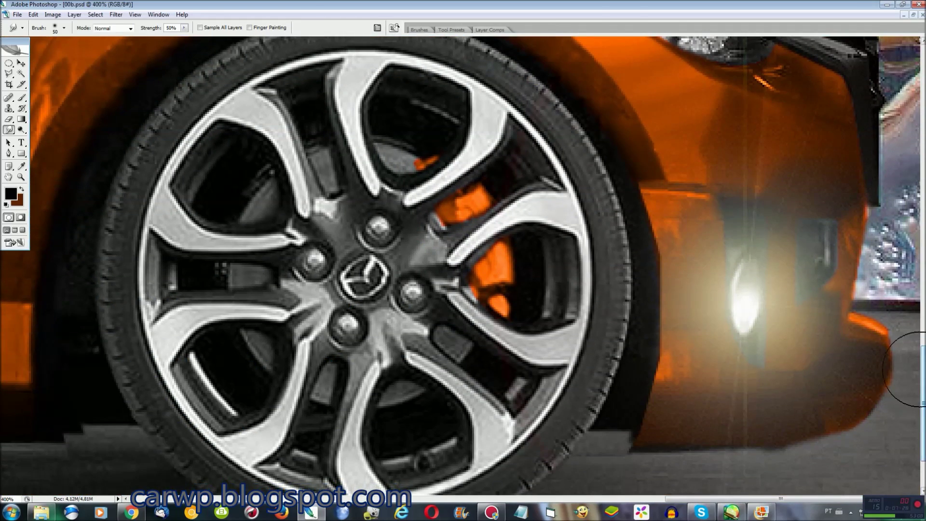
pyautogui.scroll(-1, 915, 369)
# Sample a colour with the eyedropper and swap foreground and background colours
pyautogui.press('l')
pyautogui.scroll(-1, 769, 364)
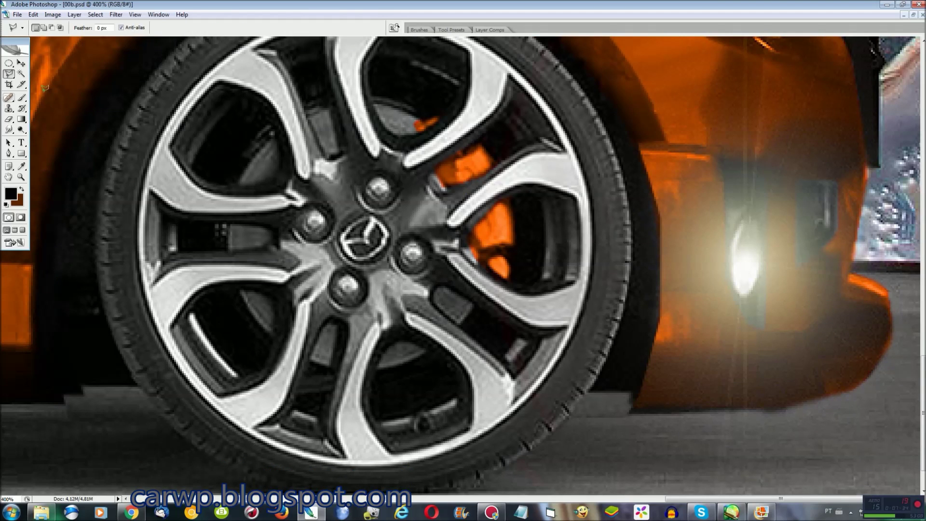
pyautogui.click(23, 167)
pyautogui.press('x')
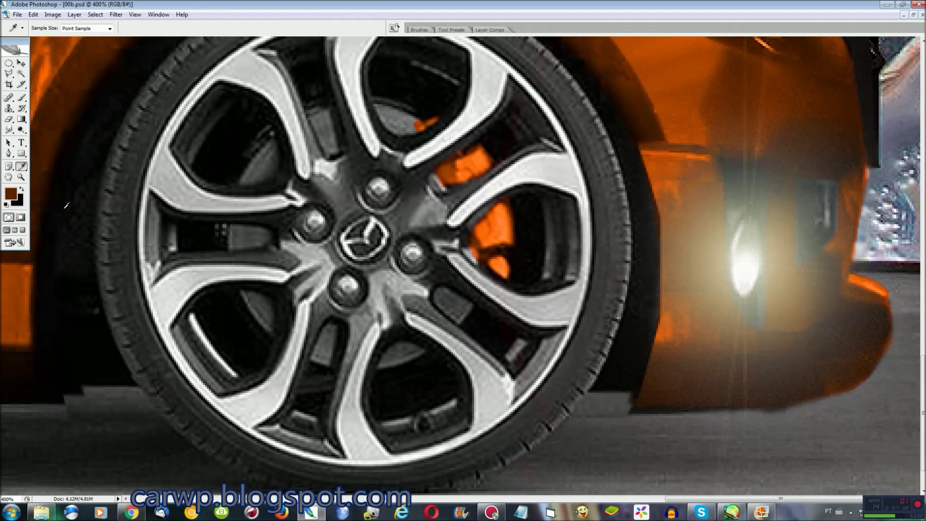
# Select the strip beneath the tyre, subtracting the tyre's middle from it
pyautogui.press('l')
pyautogui.click(64, 398)
pyautogui.click(454, 400)
pyautogui.click(632, 403)
pyautogui.click(641, 384)
pyautogui.click(62, 383)
pyautogui.click(64, 398)
pyautogui.click(572, 410)
pyautogui.doubleClick(266, 338)
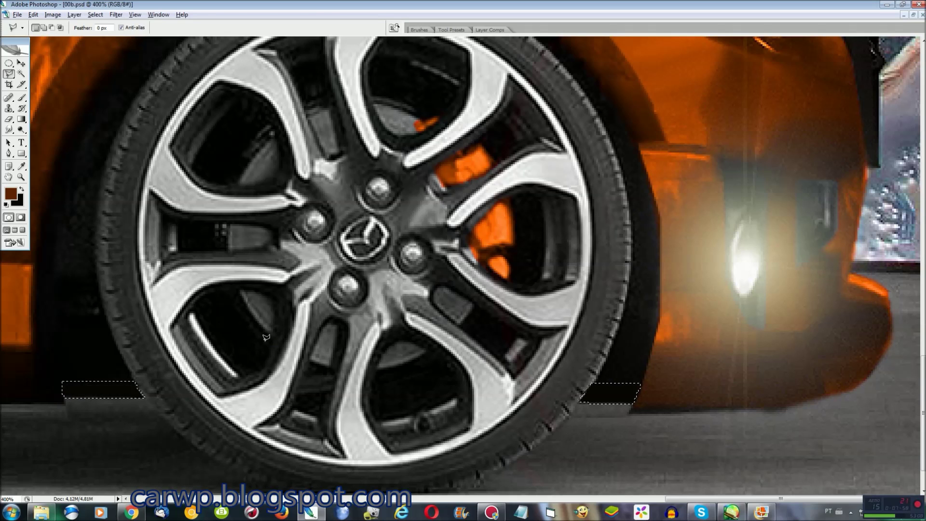
# Sample the dark body colour, outline the gap beside the front tyre, and fit the whole image
pyautogui.click(394, 499)
pyautogui.click(22, 167)
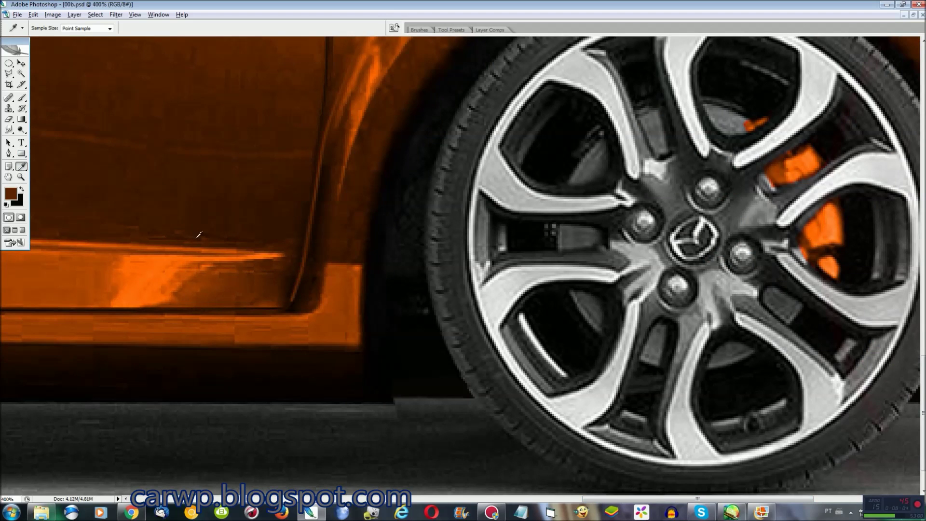
pyautogui.press('l')
pyautogui.click(393, 340)
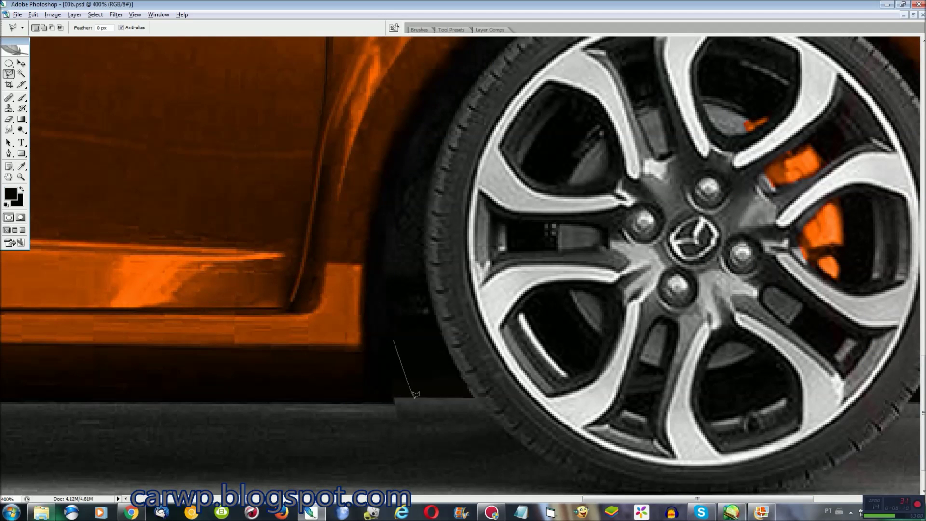
pyautogui.doubleClick(371, 353)
pyautogui.hotkey('ctrl', '0')
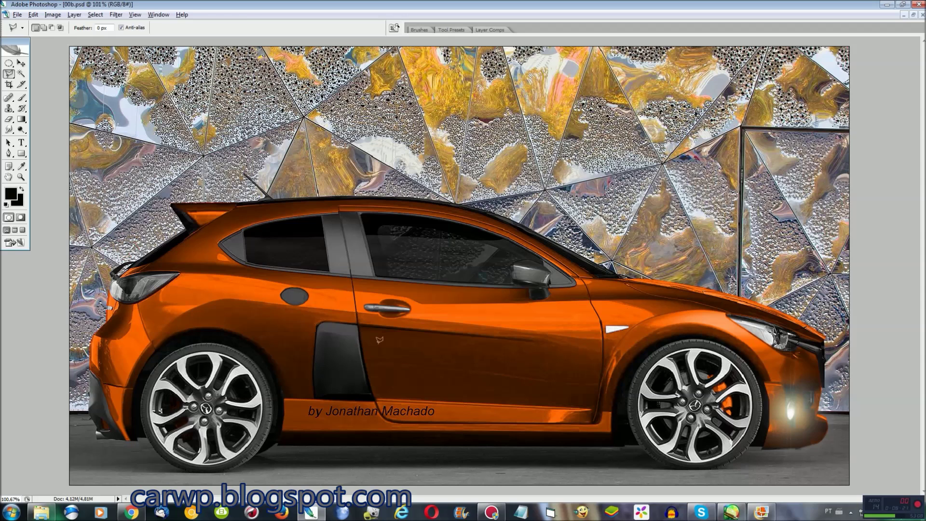
# Draw an elliptical selection around the front wheel and transform it over the tyre
pyautogui.press('m')
pyautogui.moveTo(638, 354); pyautogui.dragTo(778, 478)
pyautogui.rightClick(690, 418)
pyautogui.click(714, 338)
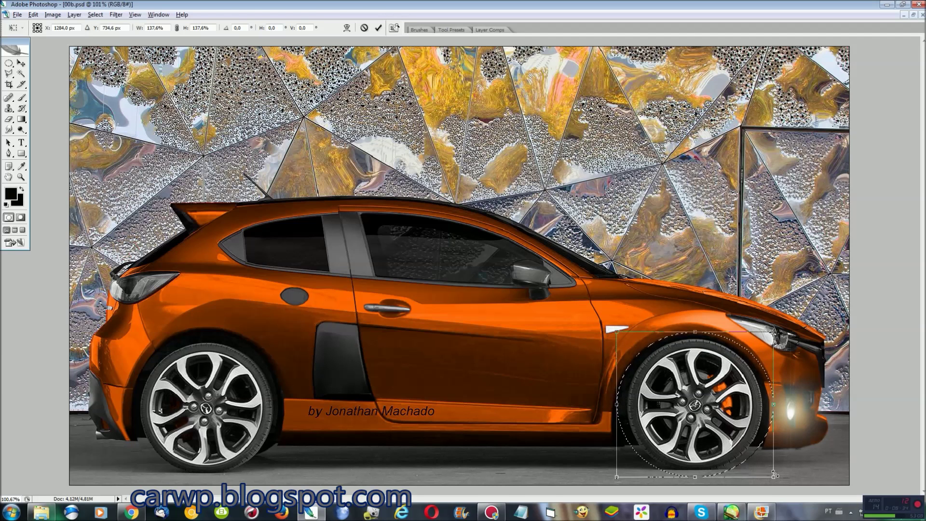
pyautogui.hotkey('ctrl', '+')
pyautogui.hotkey('ctrl', '+')
pyautogui.scroll(-5, 663, 383)
pyautogui.moveTo(662, 383); pyautogui.dragTo(650, 407)
pyautogui.press('Return')
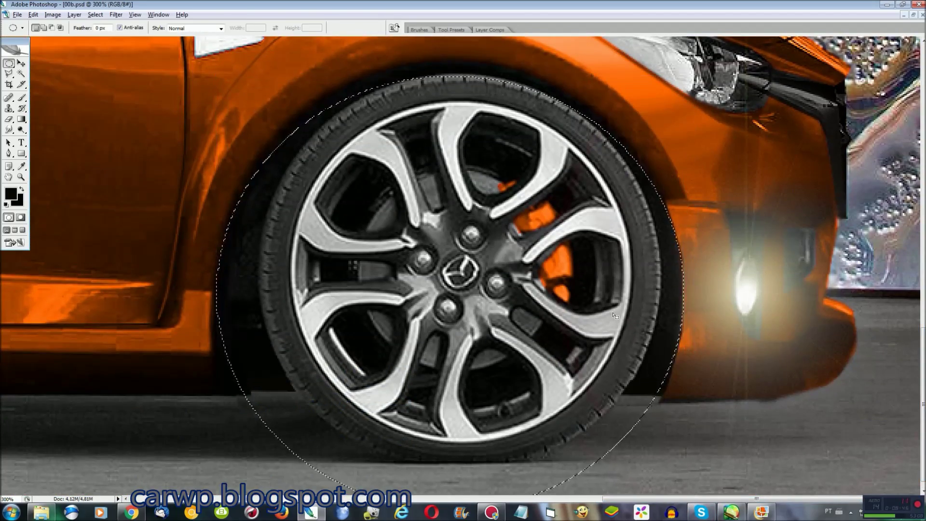
# Smudge around the front tyre, deselect, switch to Blur, and scroll toward the rear wheel
pyautogui.click(95, 15)
pyautogui.click(9, 129)
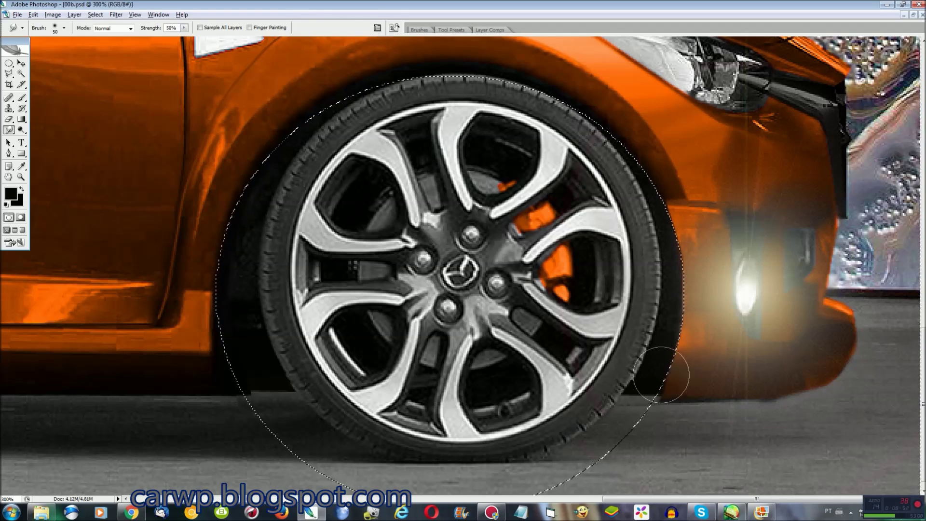
pyautogui.hotkey('alt', 's')
pyautogui.press('Escape')
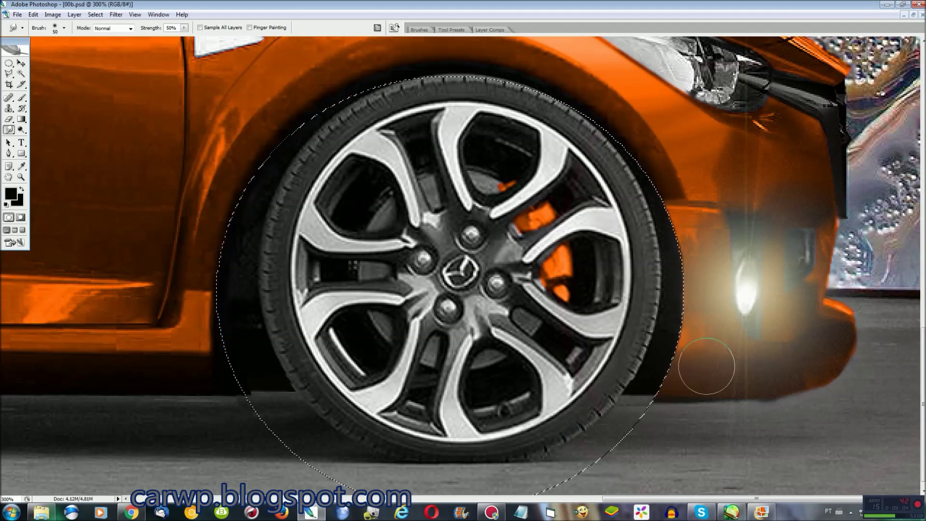
pyautogui.hotkey('ctrl', 'd')
pyautogui.moveTo(9, 130); pyautogui.dragTo(34, 130)
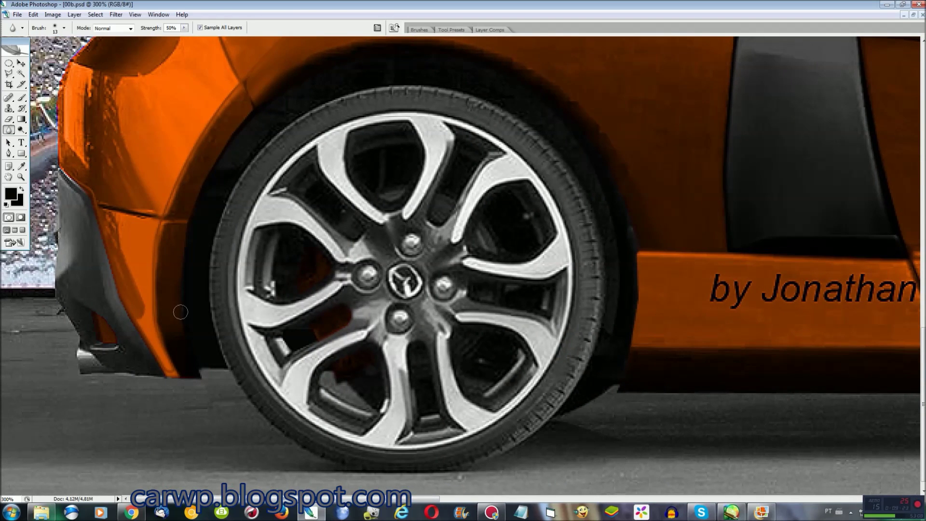
pyautogui.scroll(2, 378, 165)
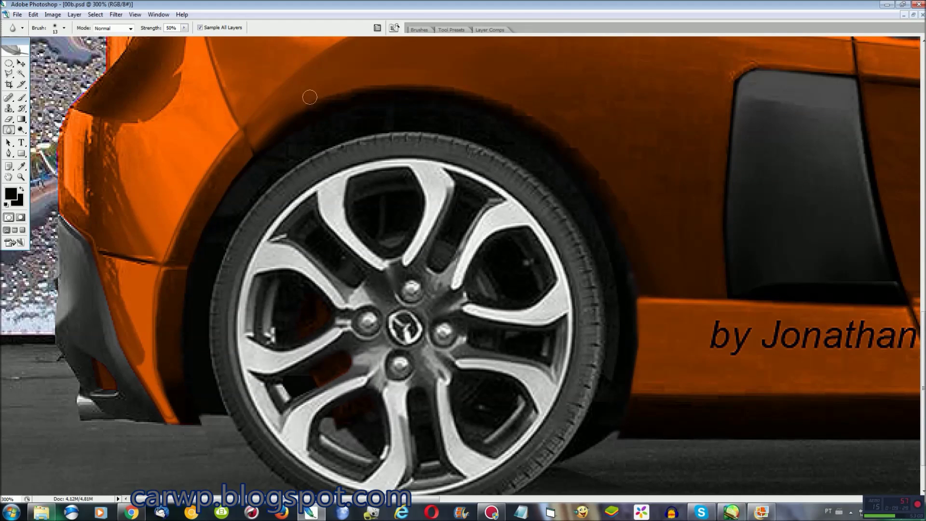